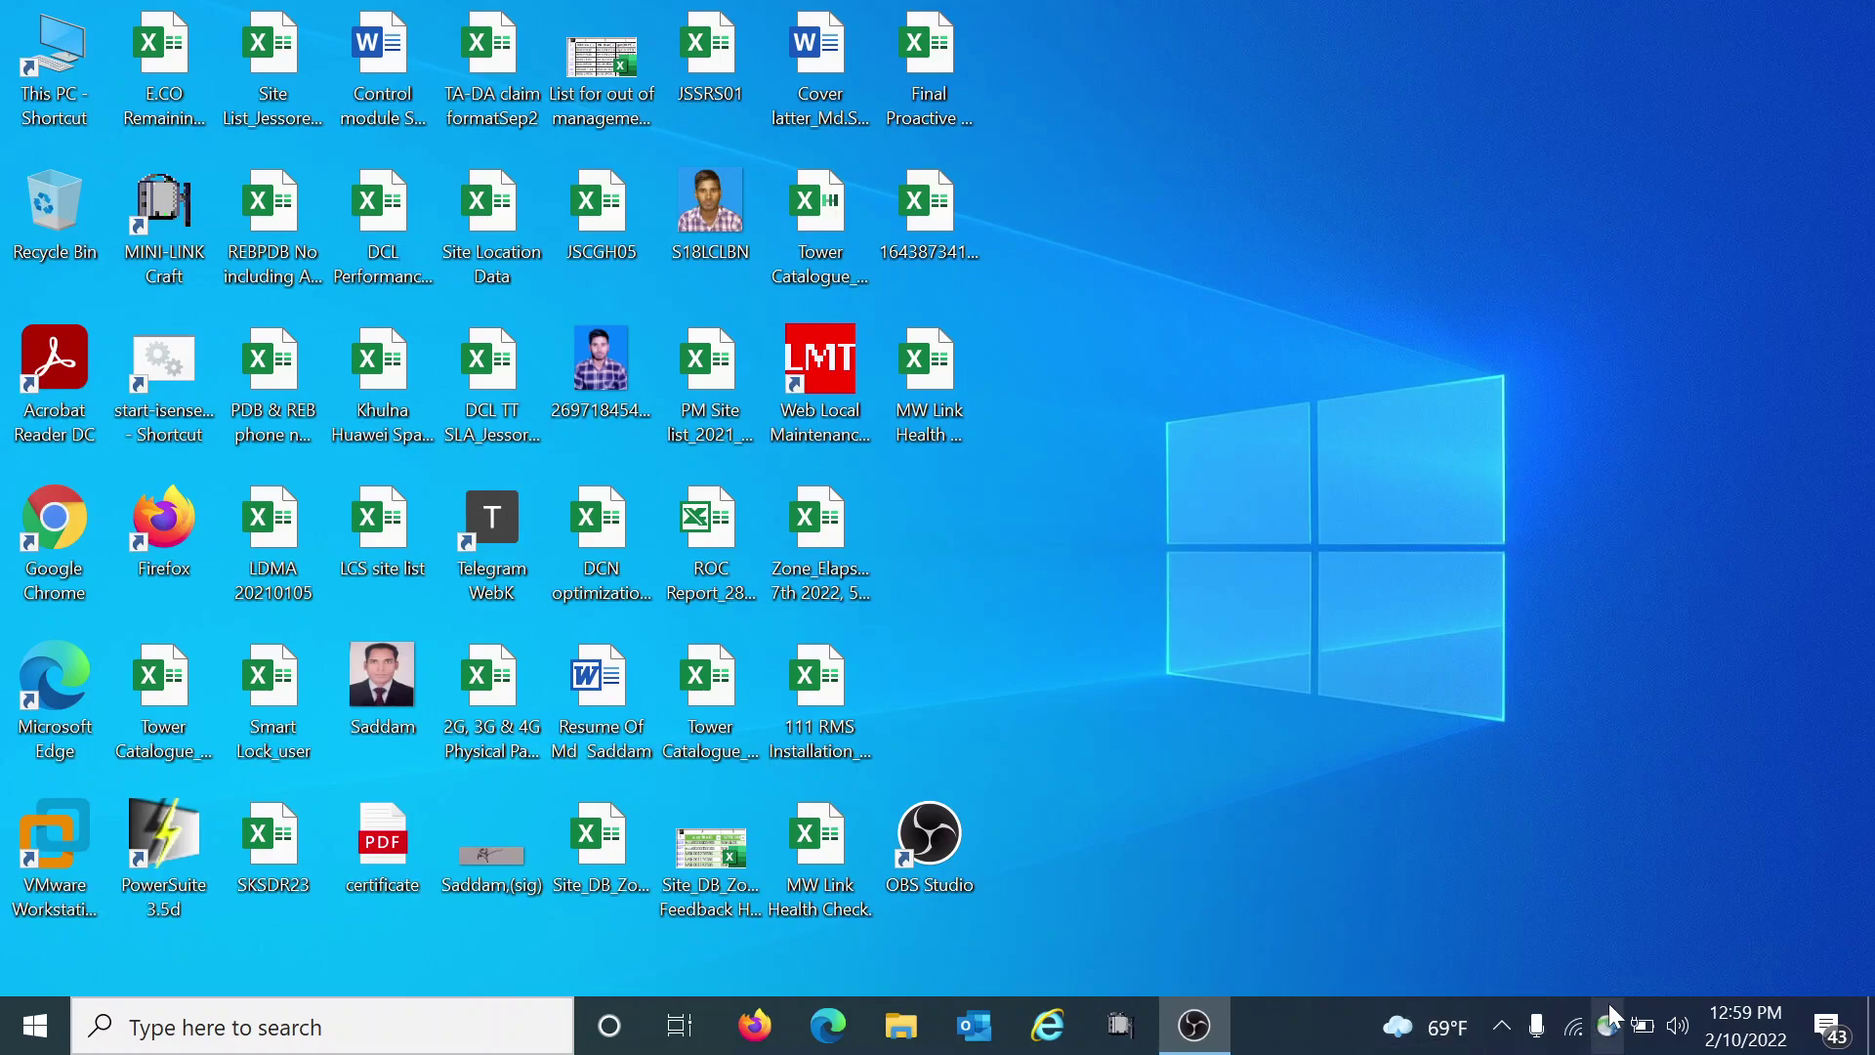
- Connect AnyConnect to 182.160.101.18 with the username and password, re-entering the password after the failed login
{"action": "left_click", "coordinate": [1606, 1023]}
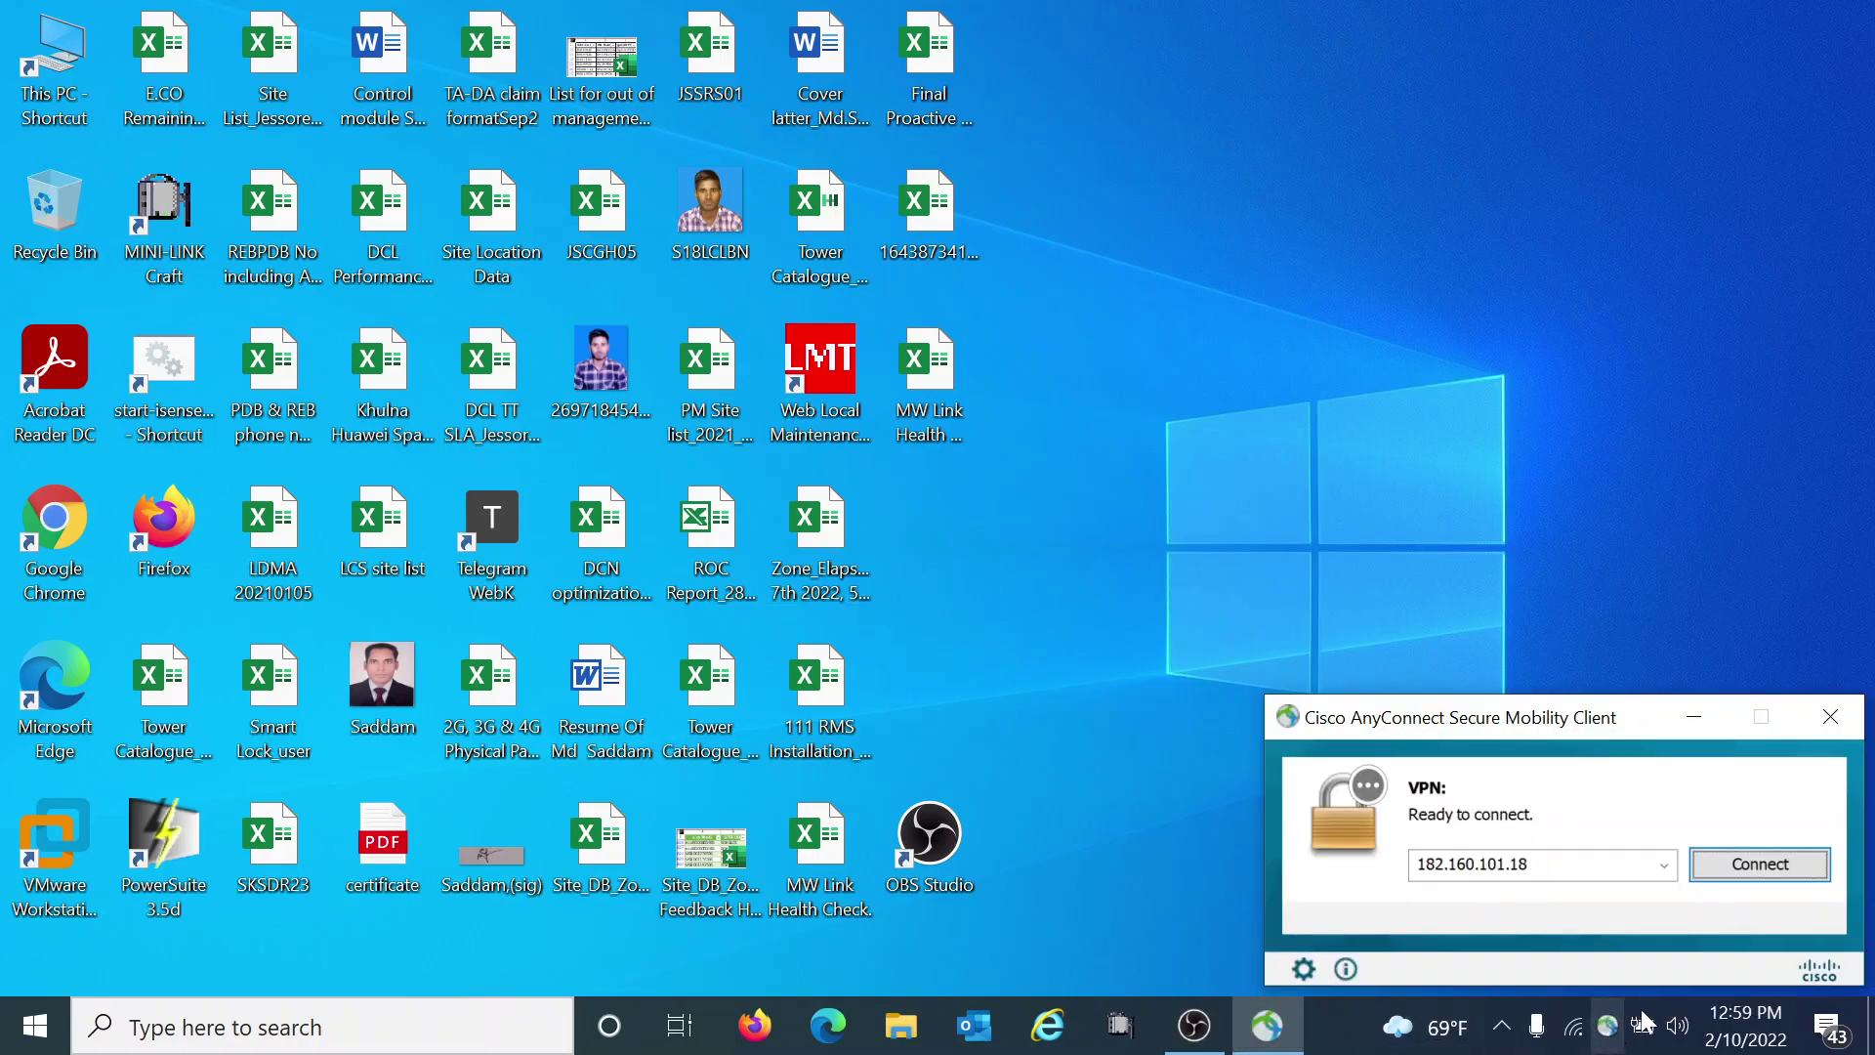
{"action": "left_click", "coordinate": [1776, 867]}
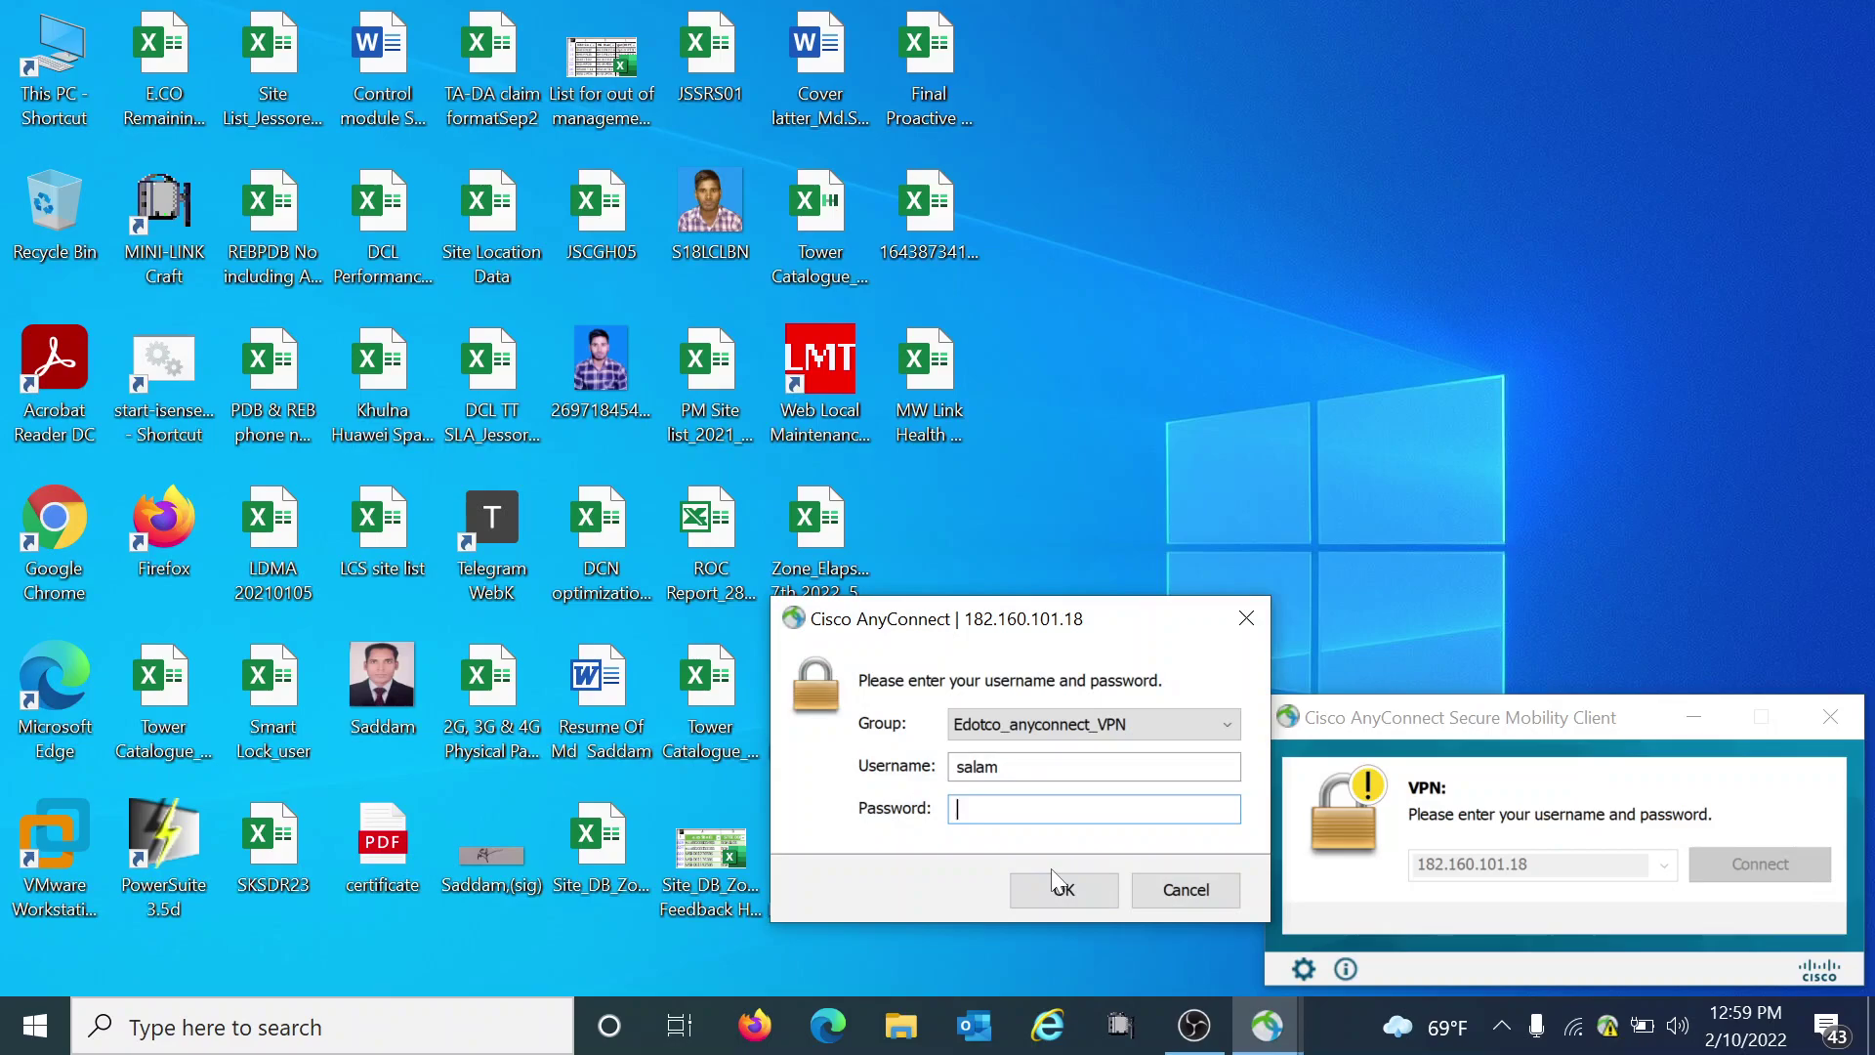
{"action": "type", "text": "********"}
{"action": "left_click", "coordinate": [1071, 896]}
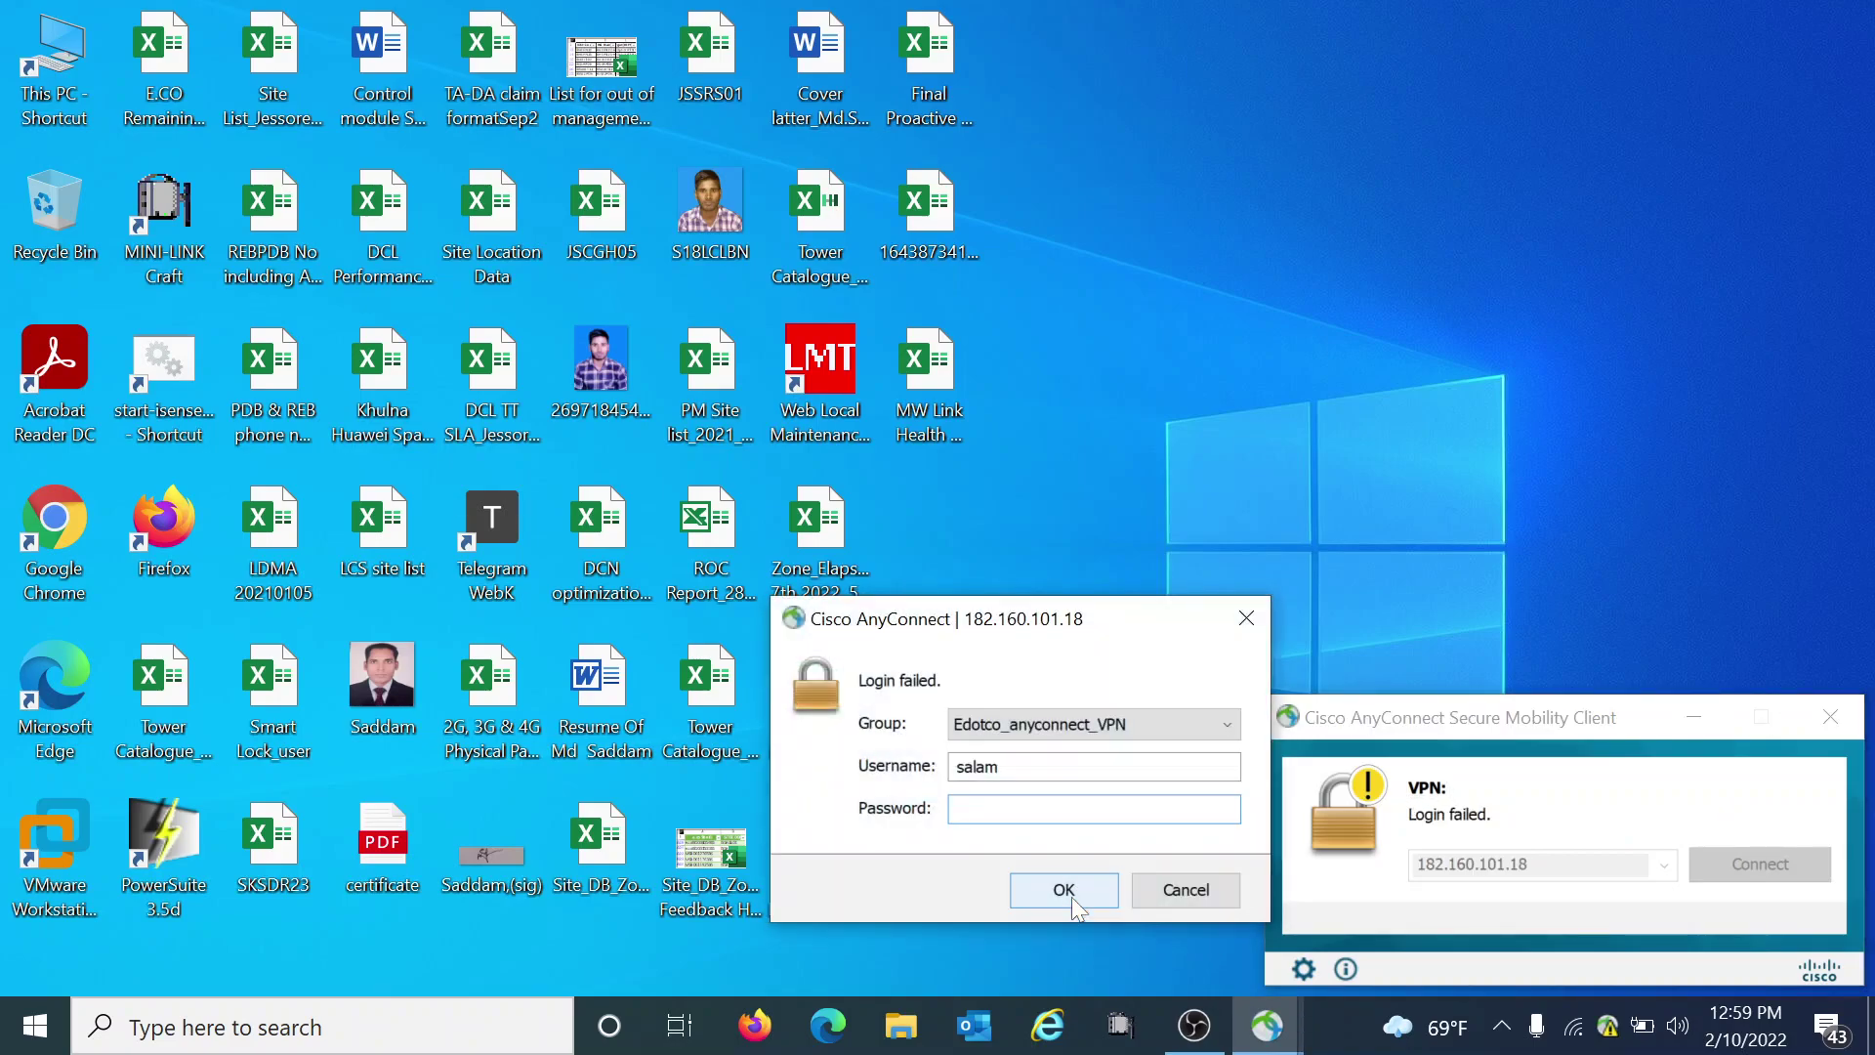
{"action": "type", "text": "*******"}
{"action": "left_click", "coordinate": [1071, 897]}
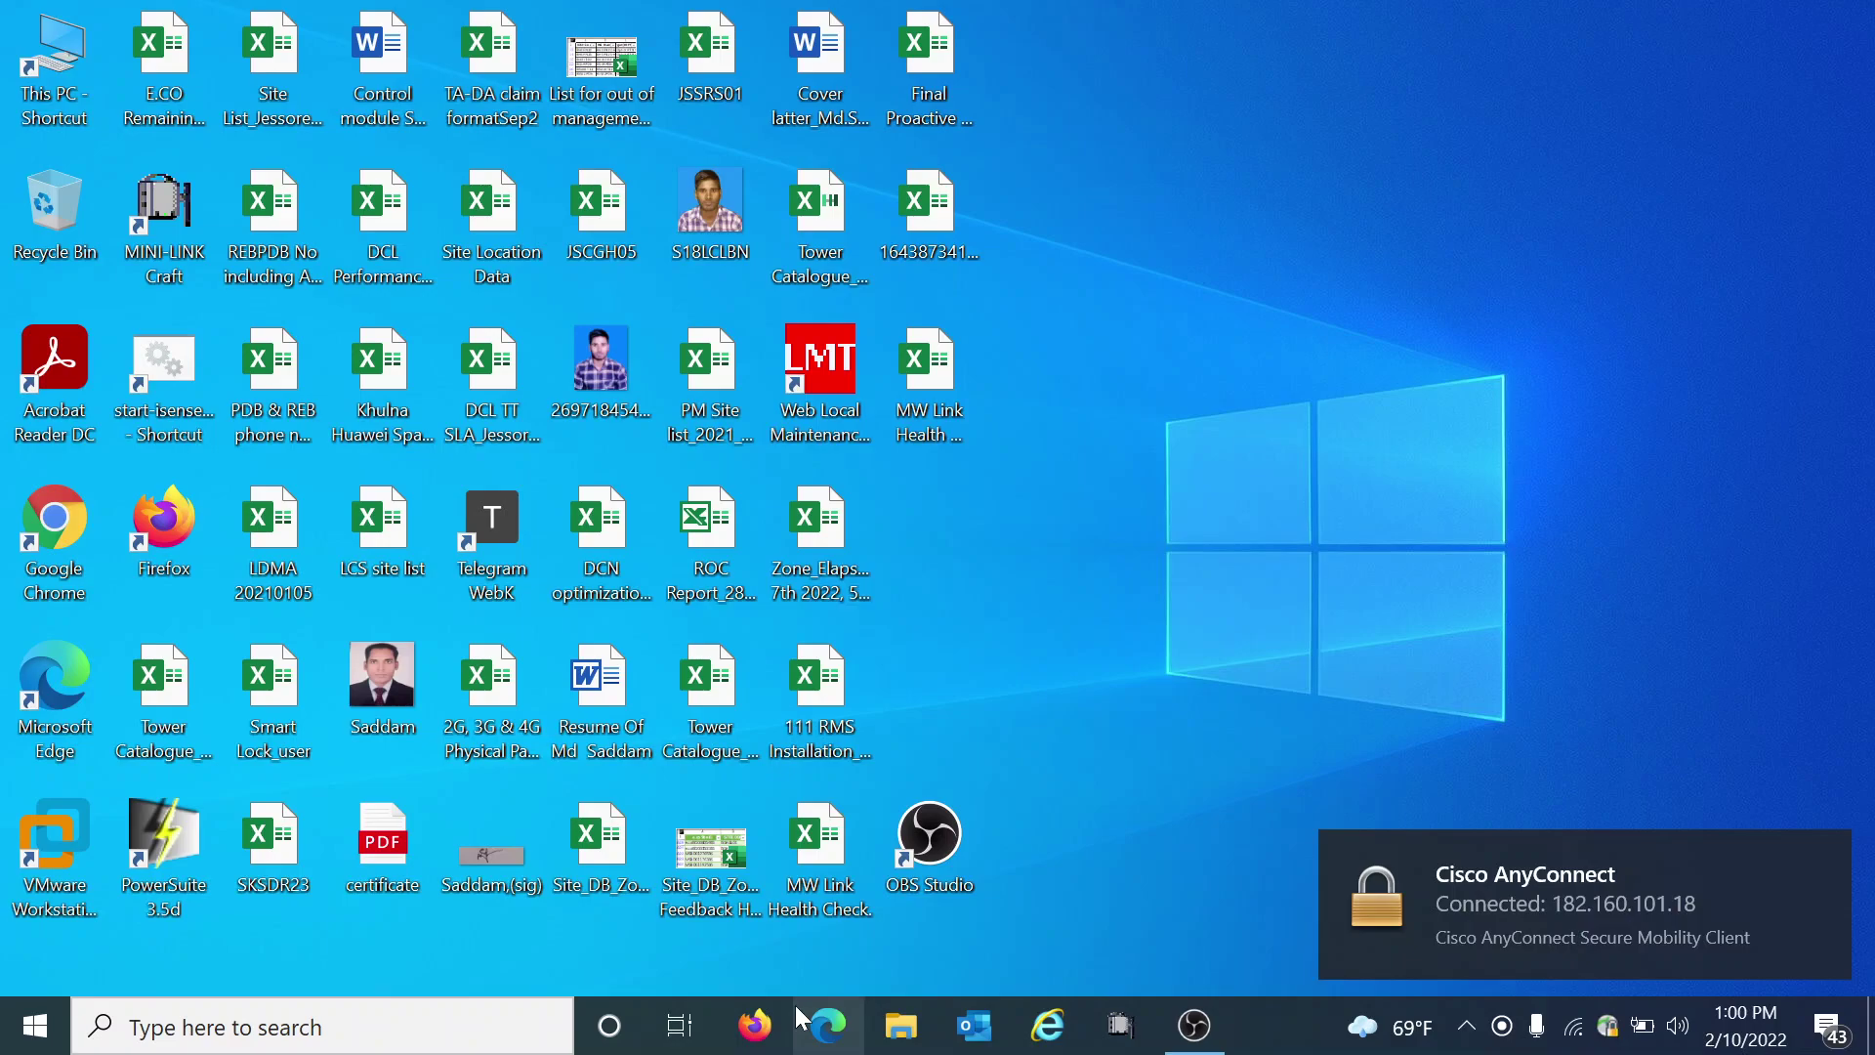
- Launch Remote Desktop Connection via a 'remo' search and connect to 10.101.48.118, accepting the certificate warning
{"action": "left_click", "coordinate": [272, 1037]}
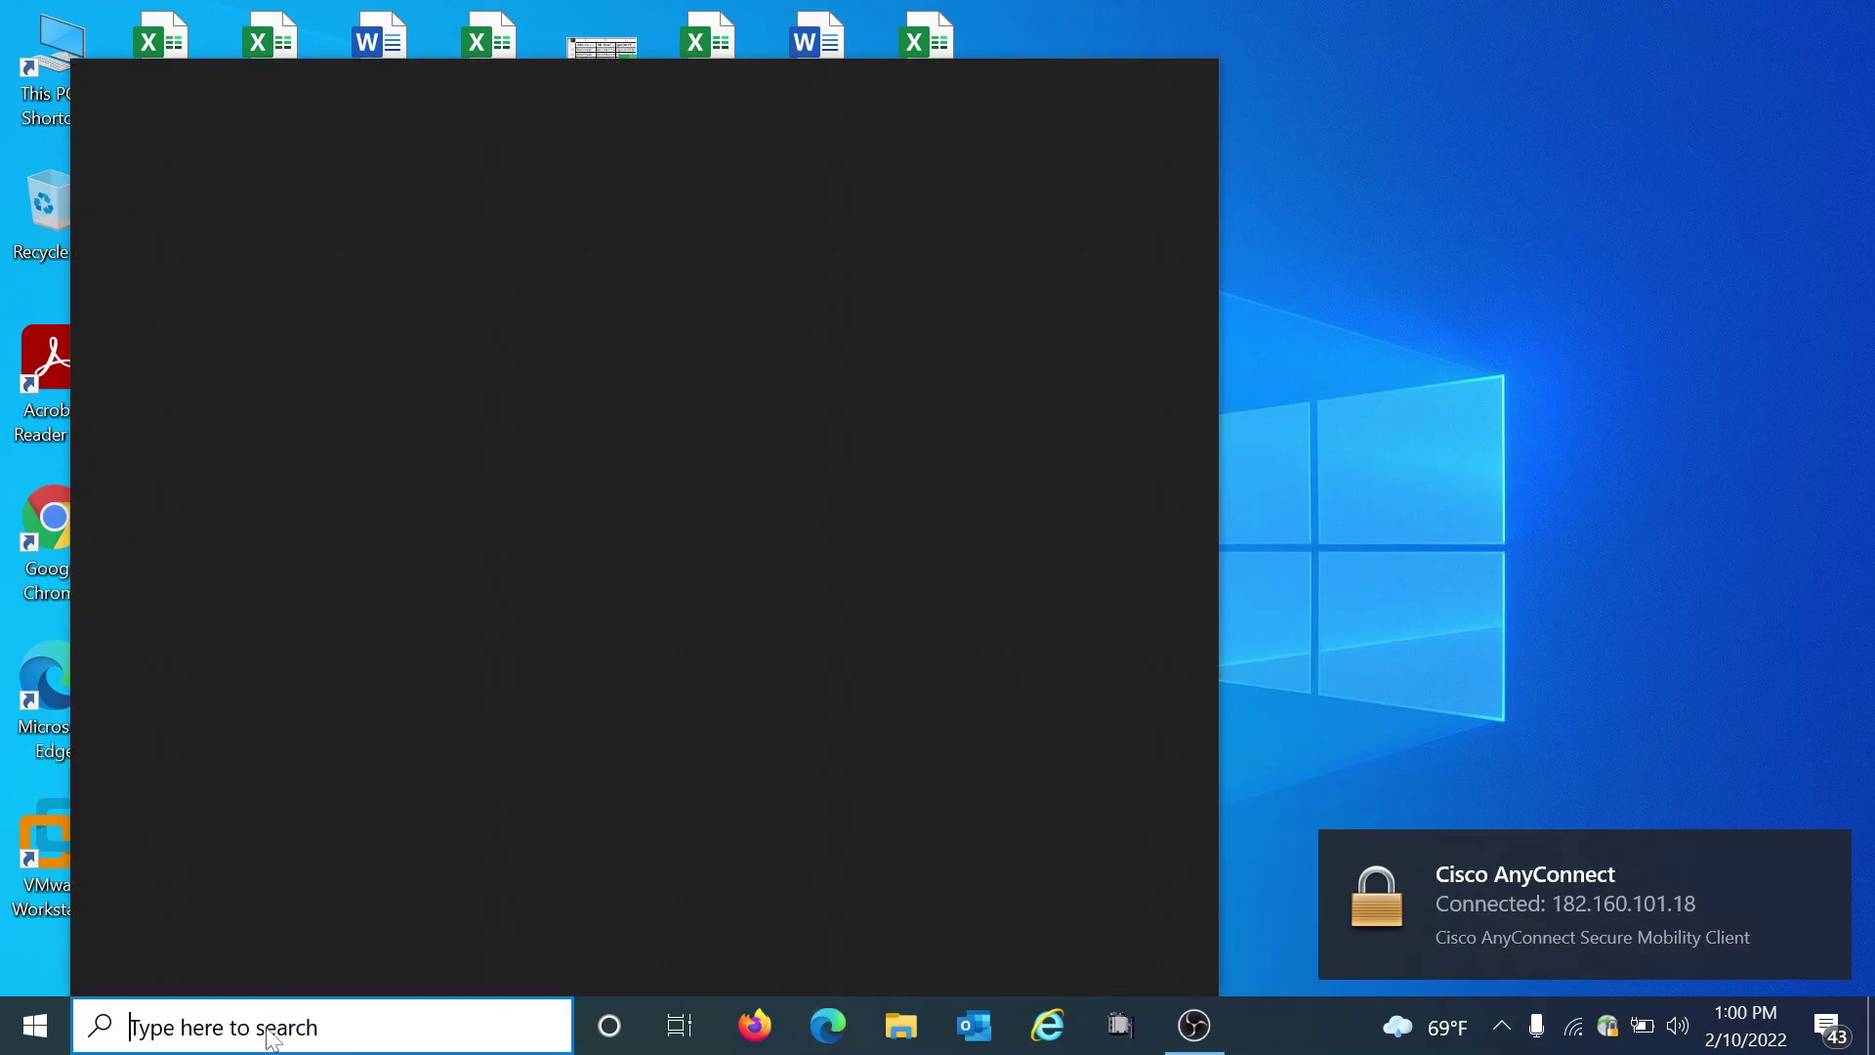
{"action": "type", "text": "remo"}
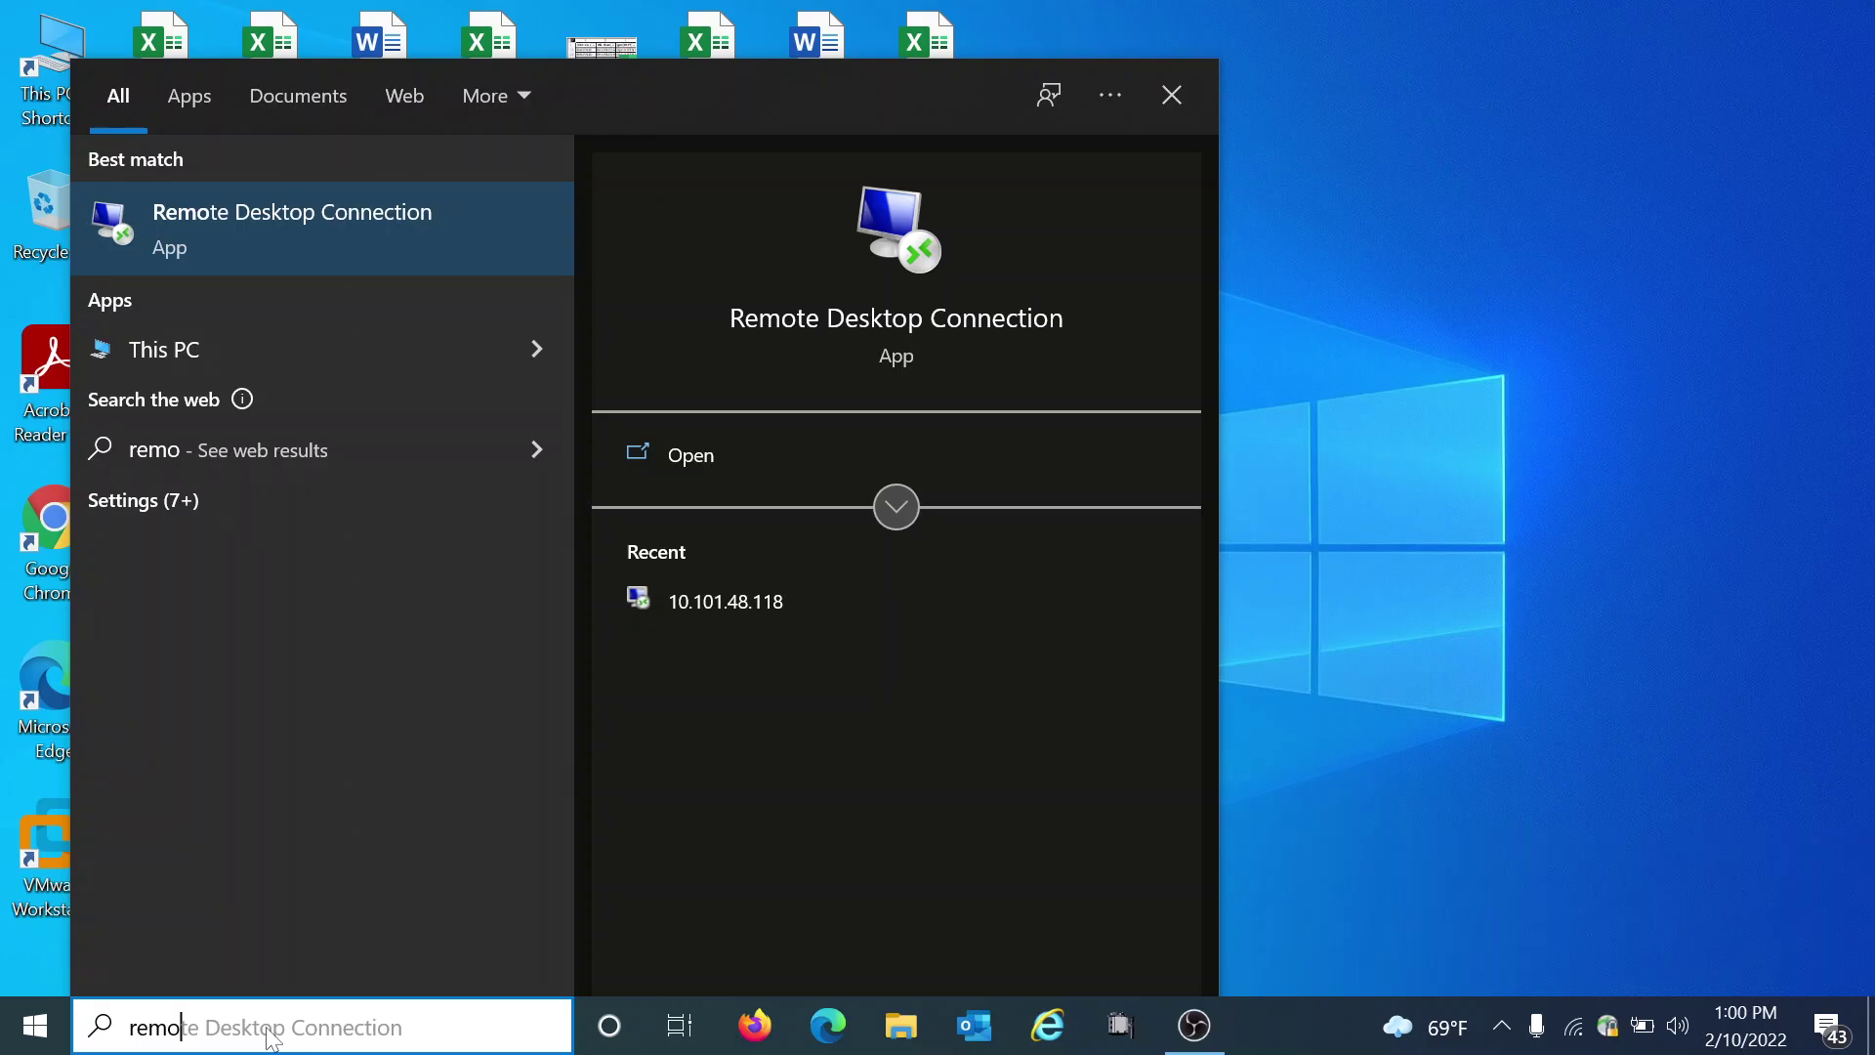
{"action": "key", "text": "Return"}
{"action": "key", "text": "Return"}
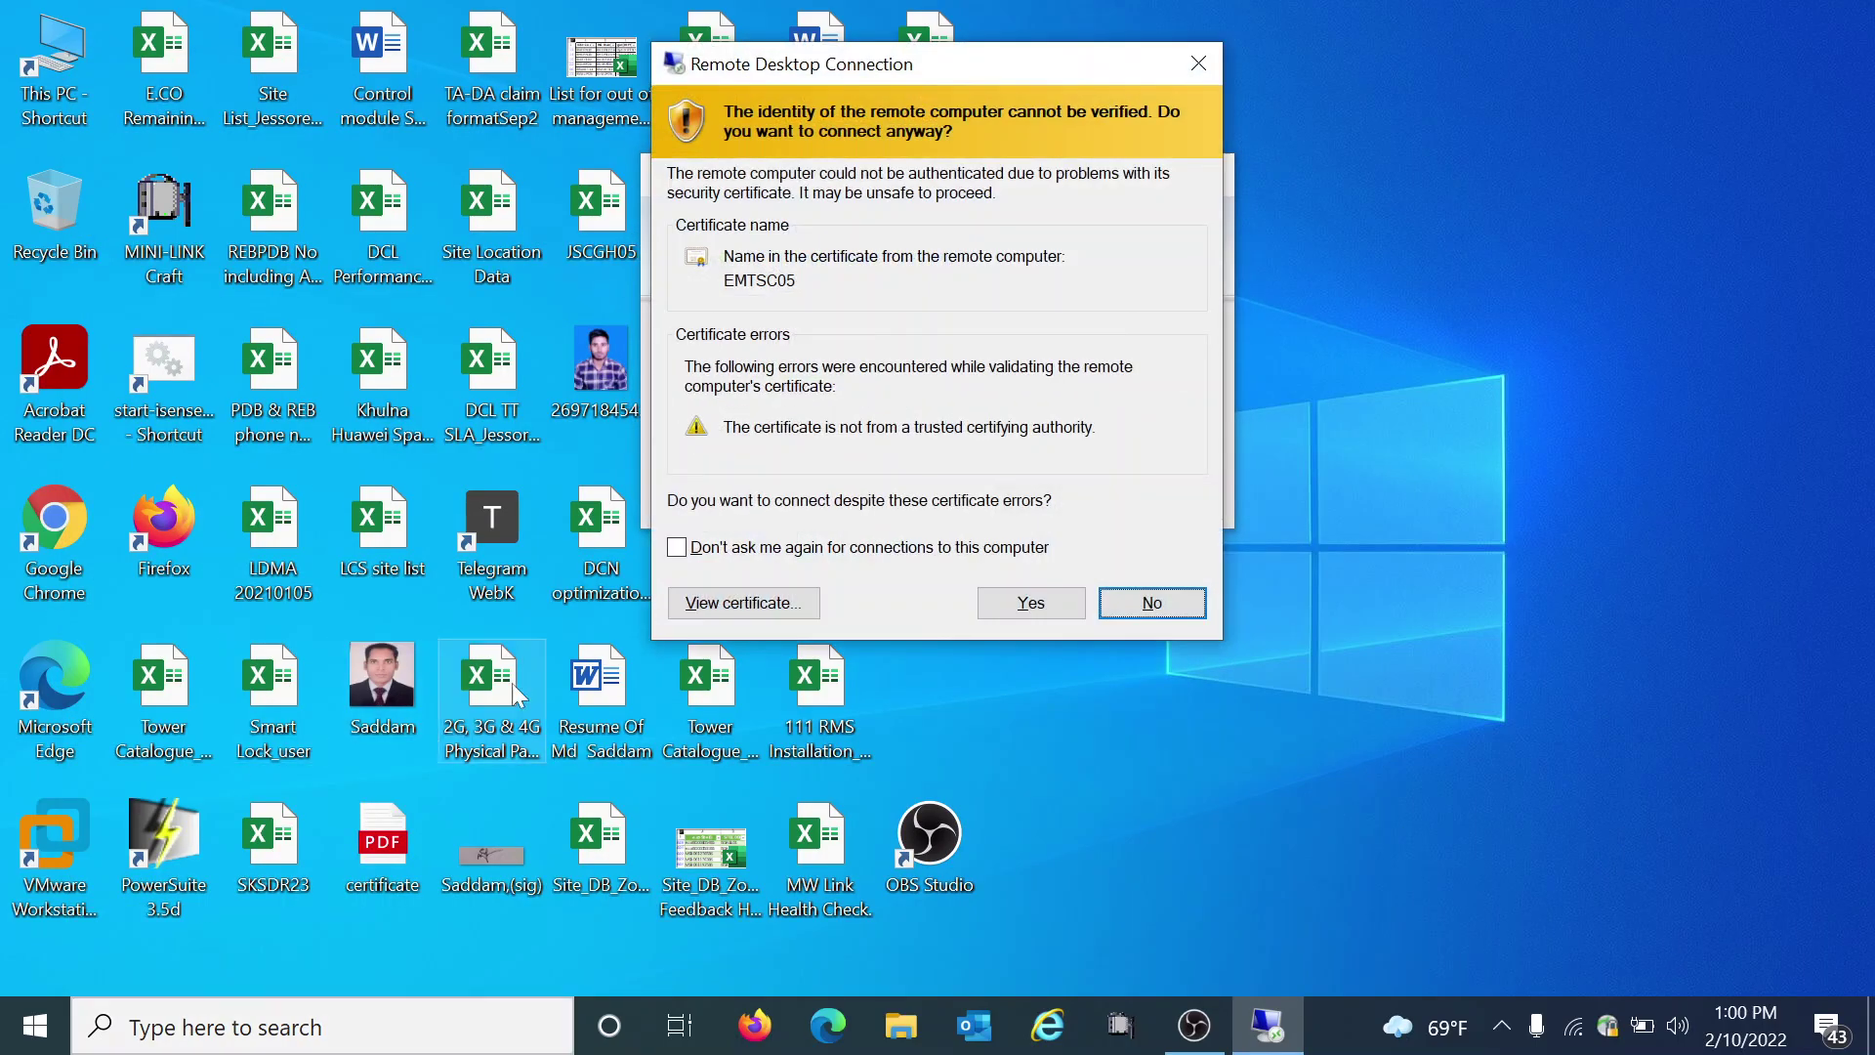
{"action": "left_click", "coordinate": [1025, 606]}
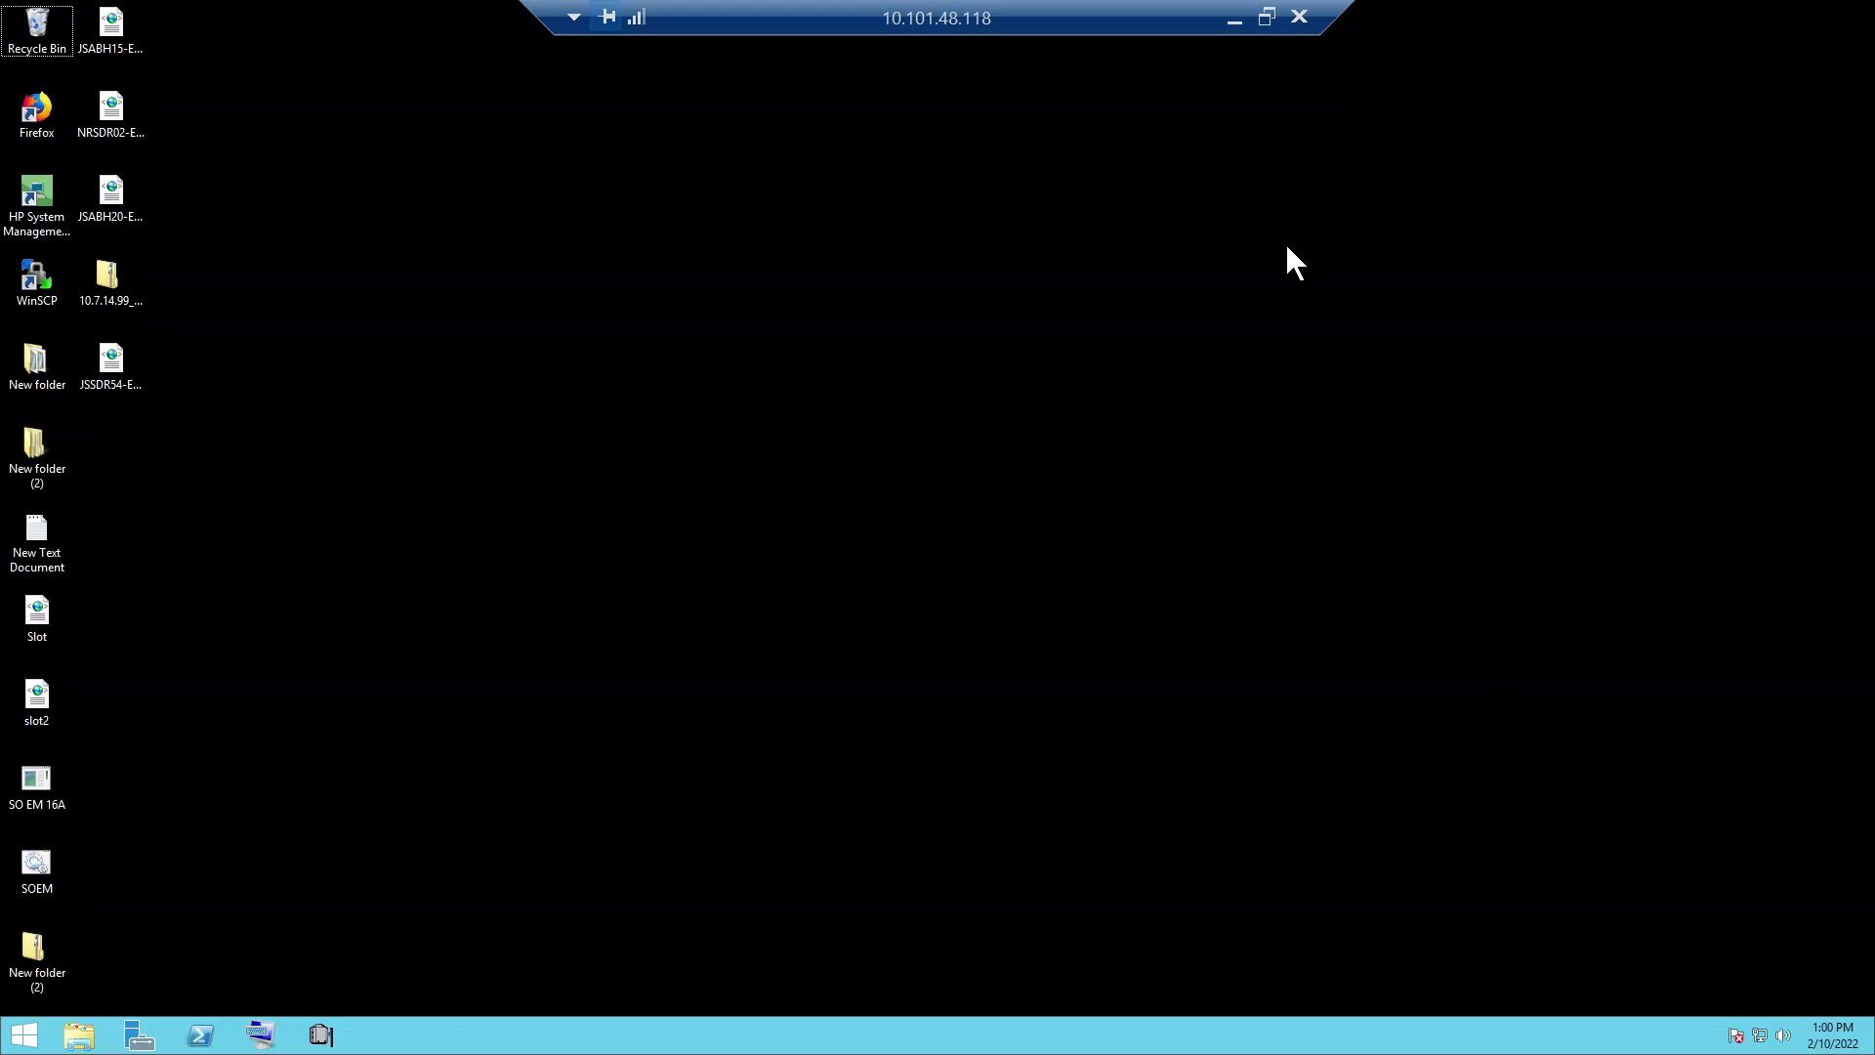
- Minimize the remote session and open the local Ethernet adapter's Properties through Network & Internet settings
{"action": "left_click", "coordinate": [1232, 21]}
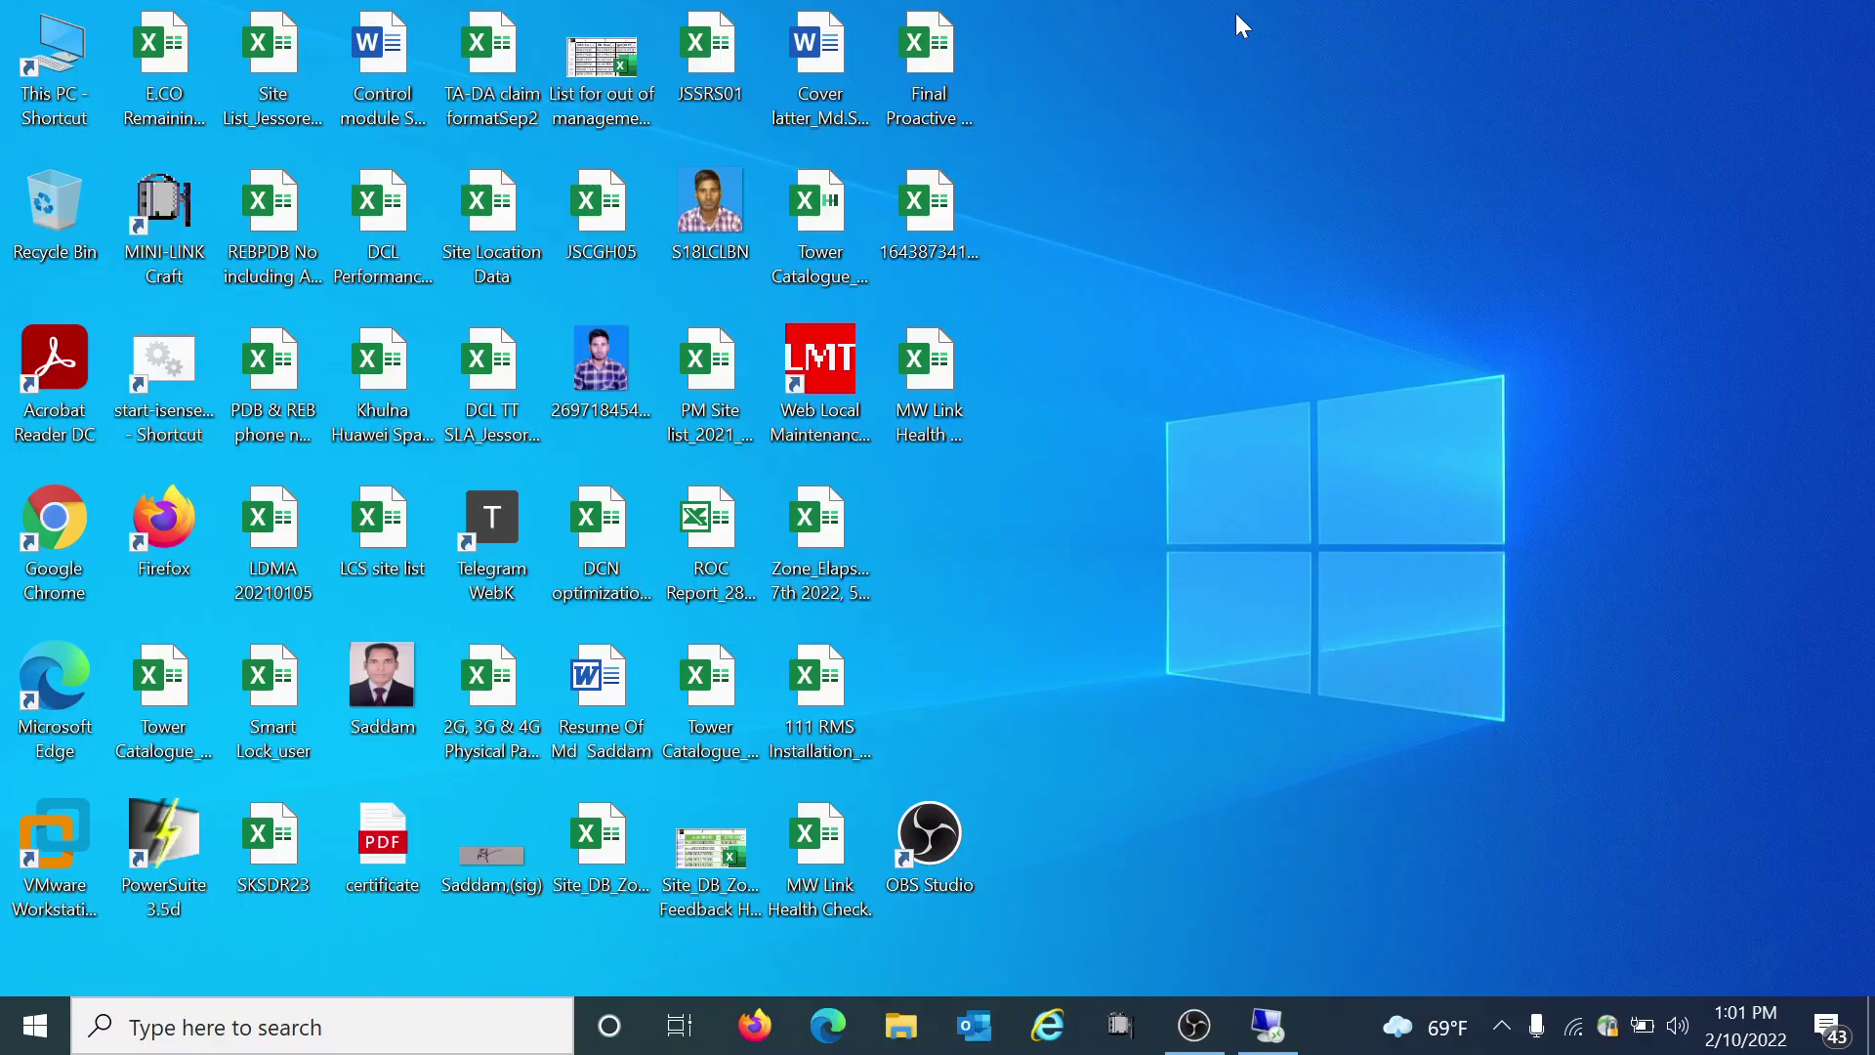
{"action": "left_click", "coordinate": [1576, 1027]}
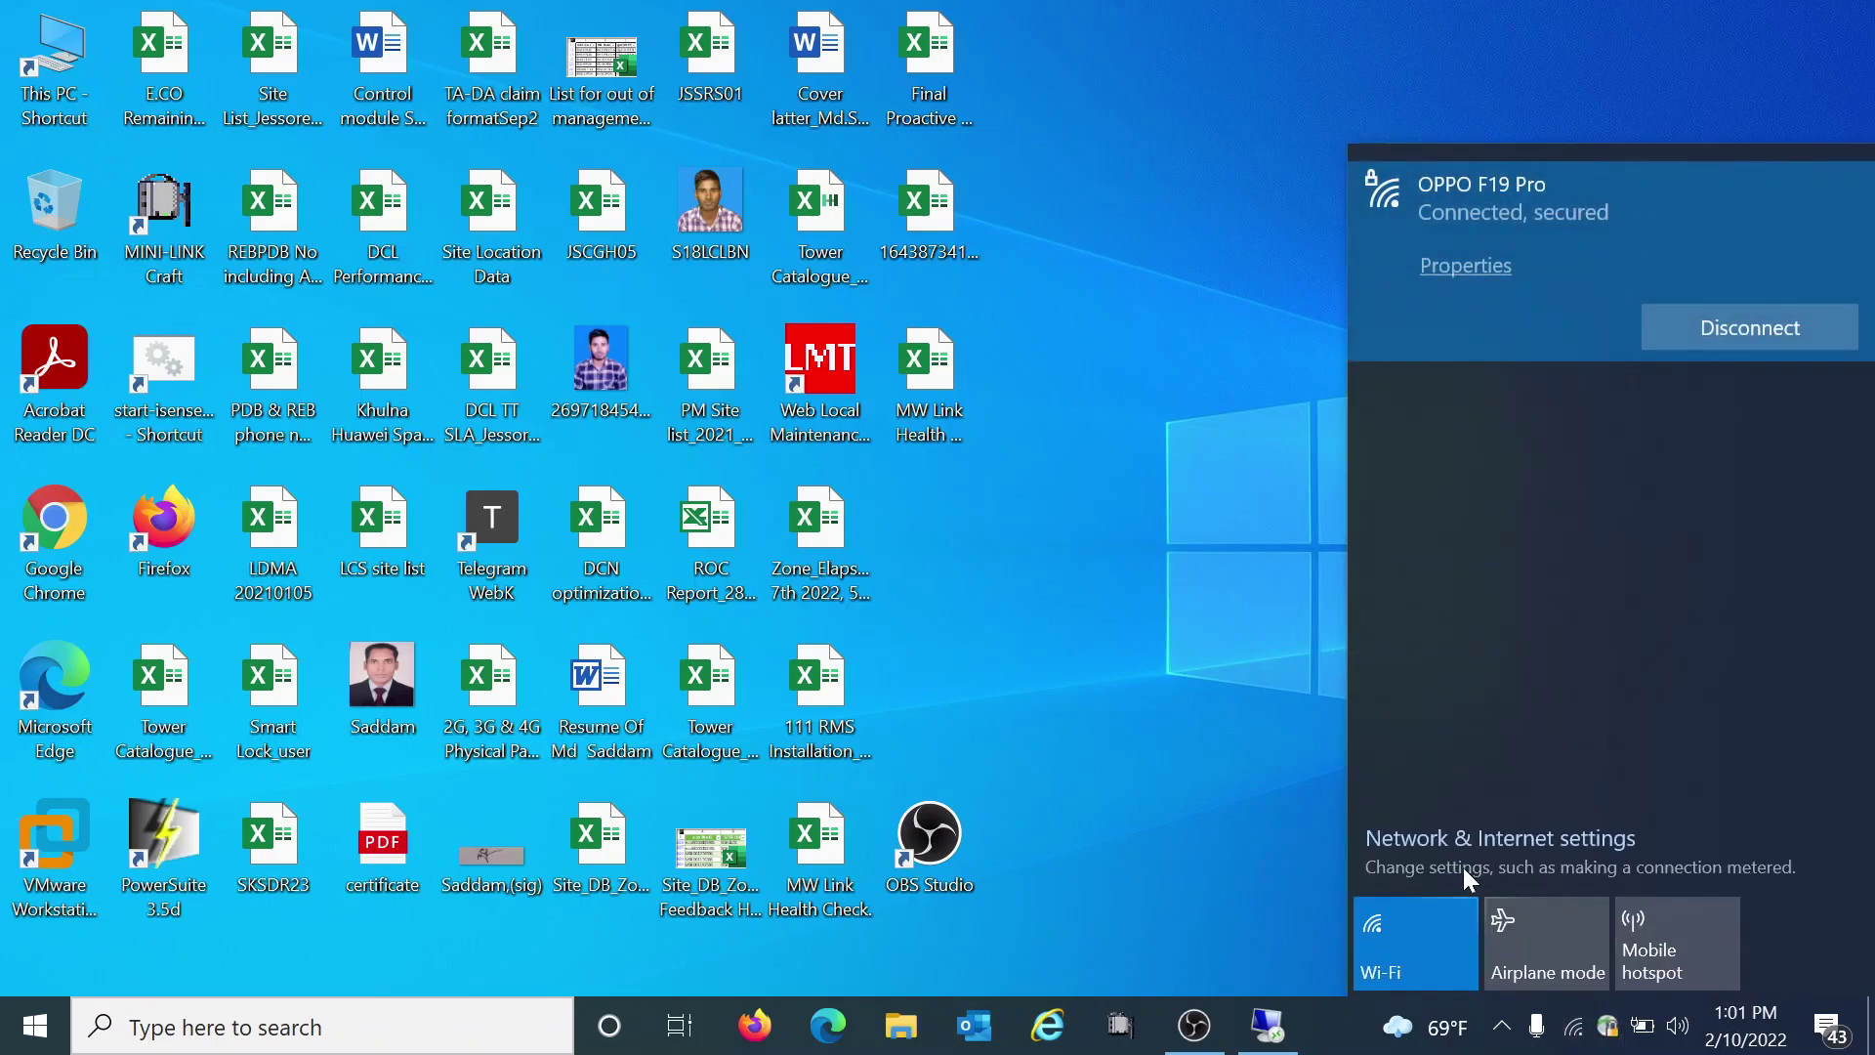
{"action": "left_click", "coordinate": [1418, 838]}
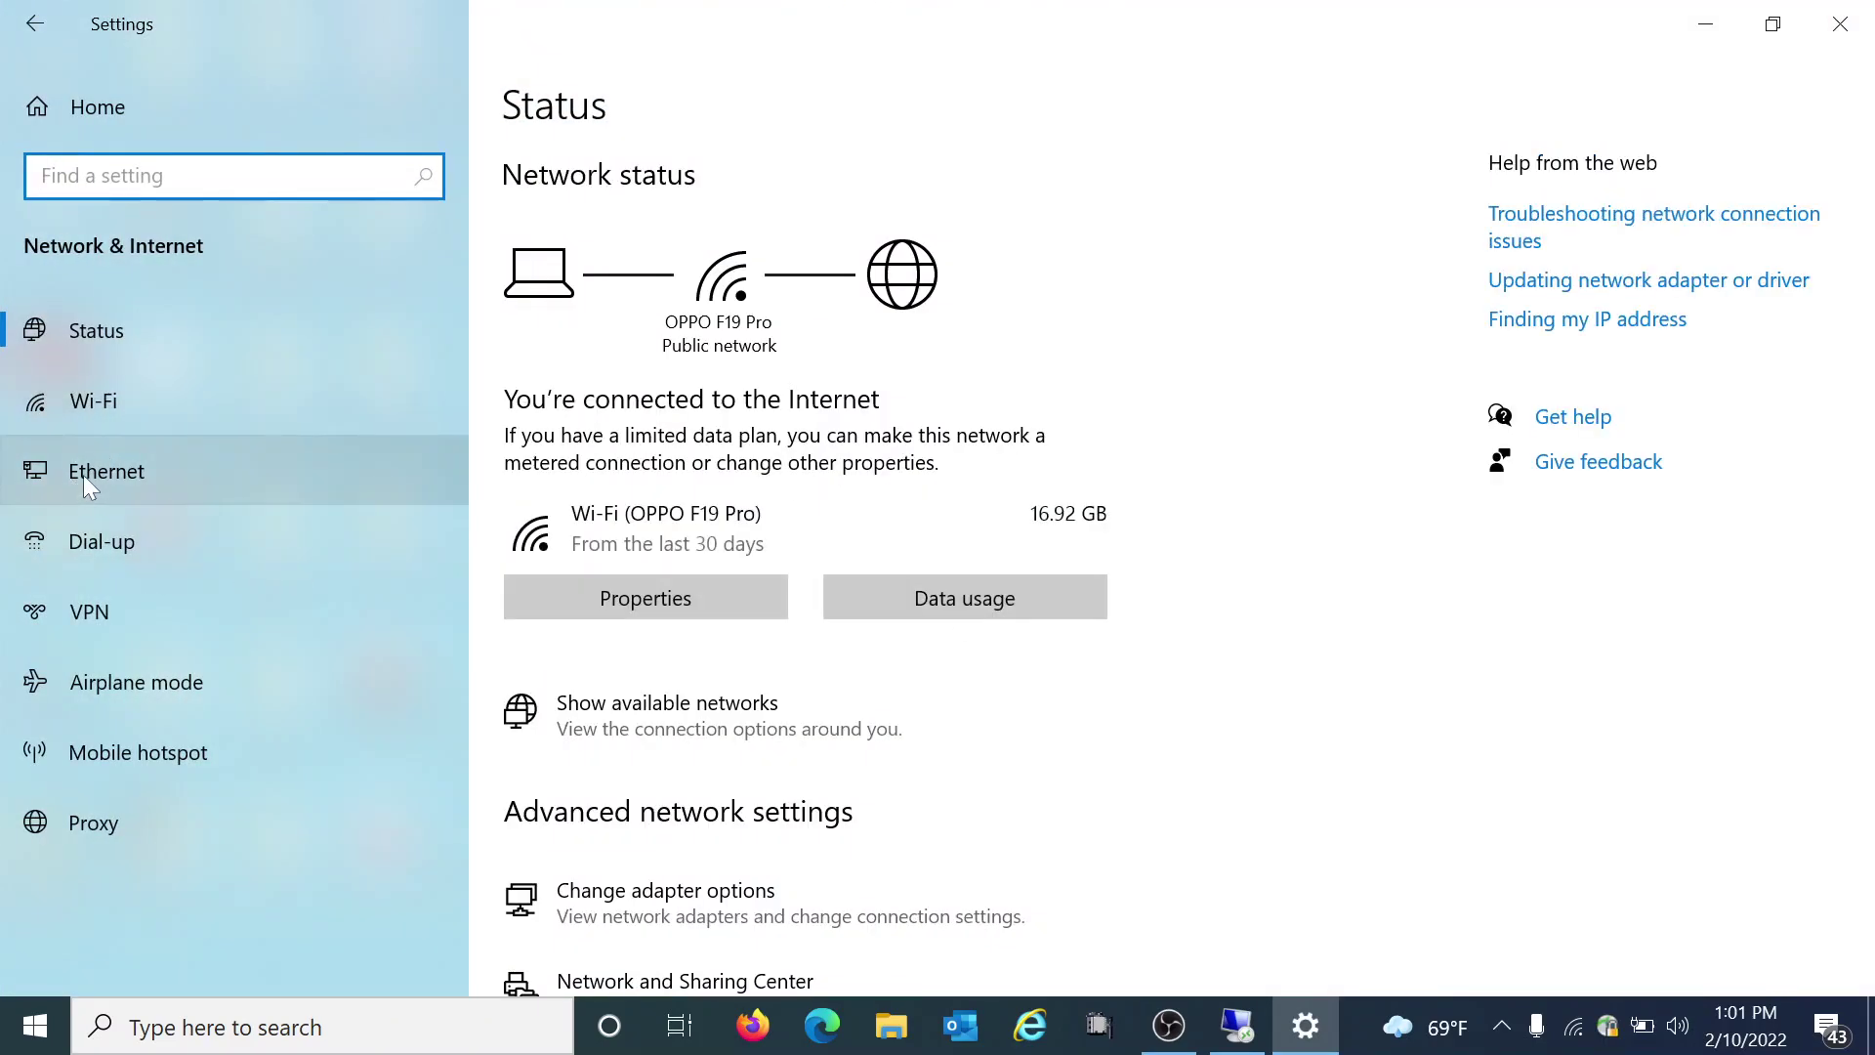
{"action": "left_click", "coordinate": [84, 474]}
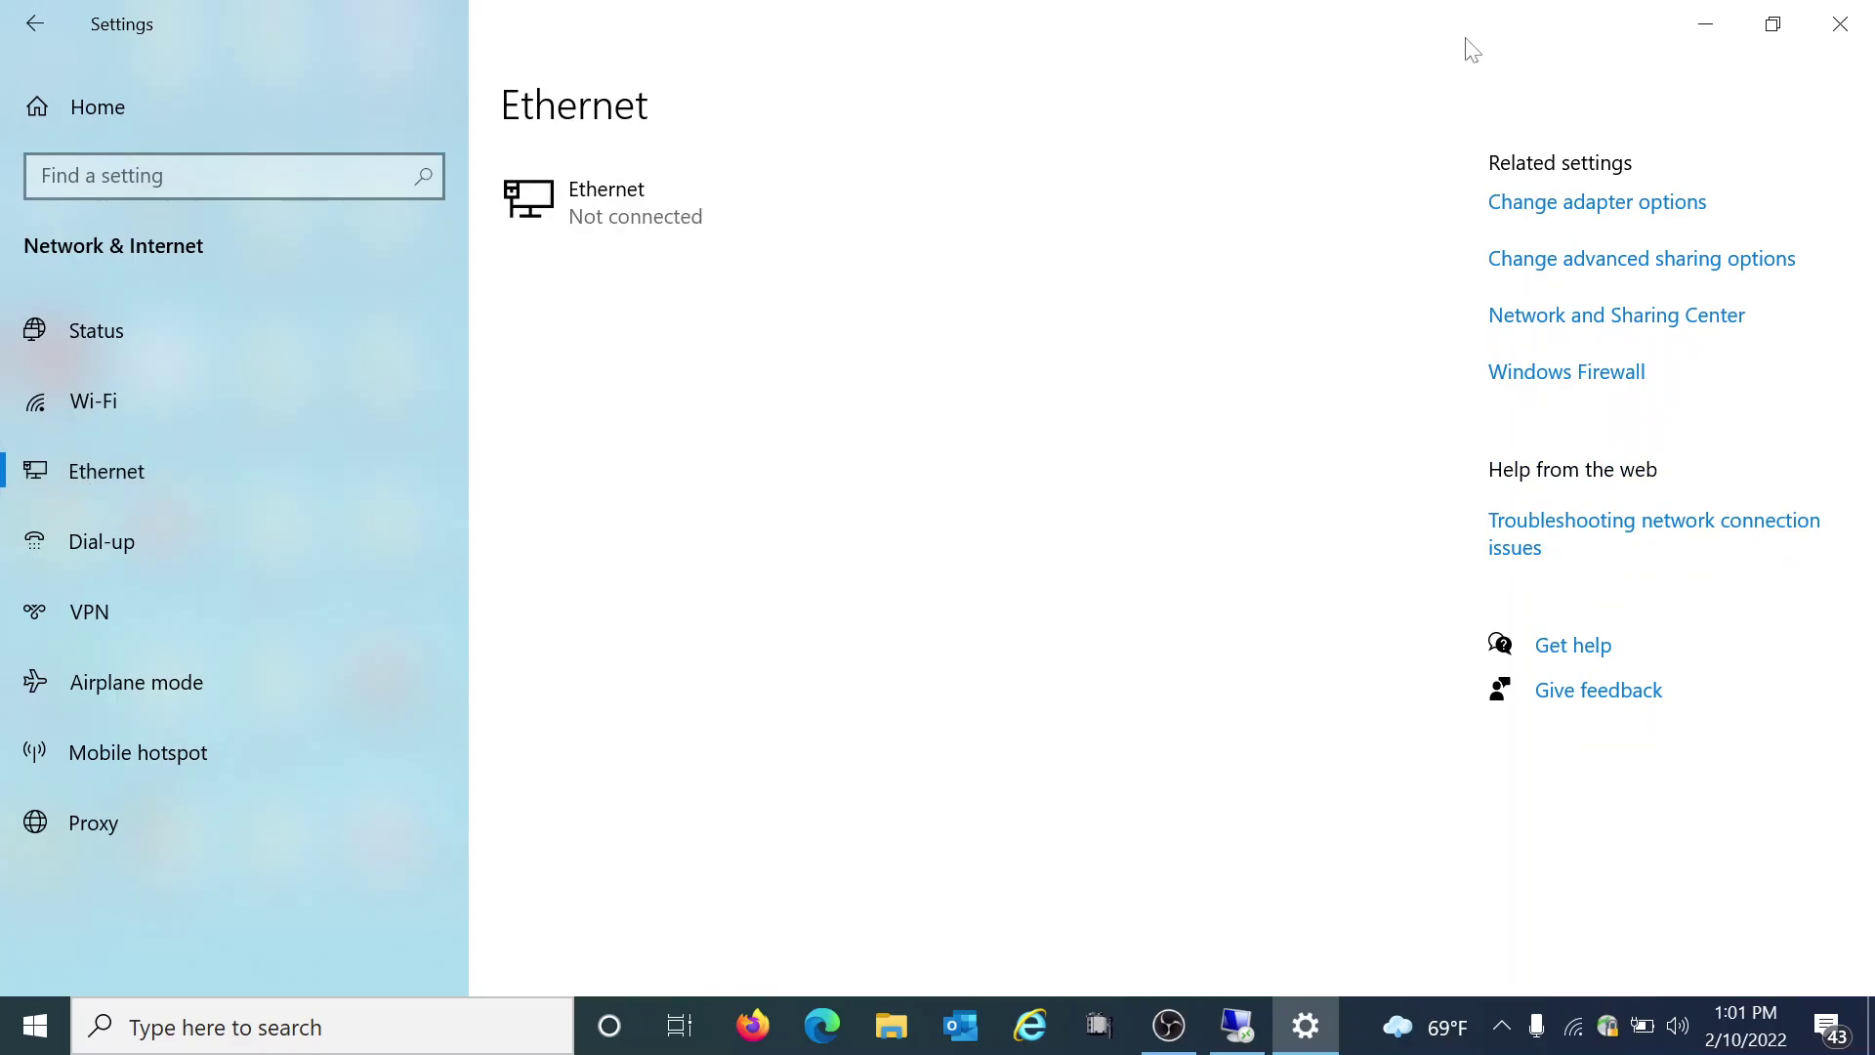
{"action": "left_click", "coordinate": [1509, 205]}
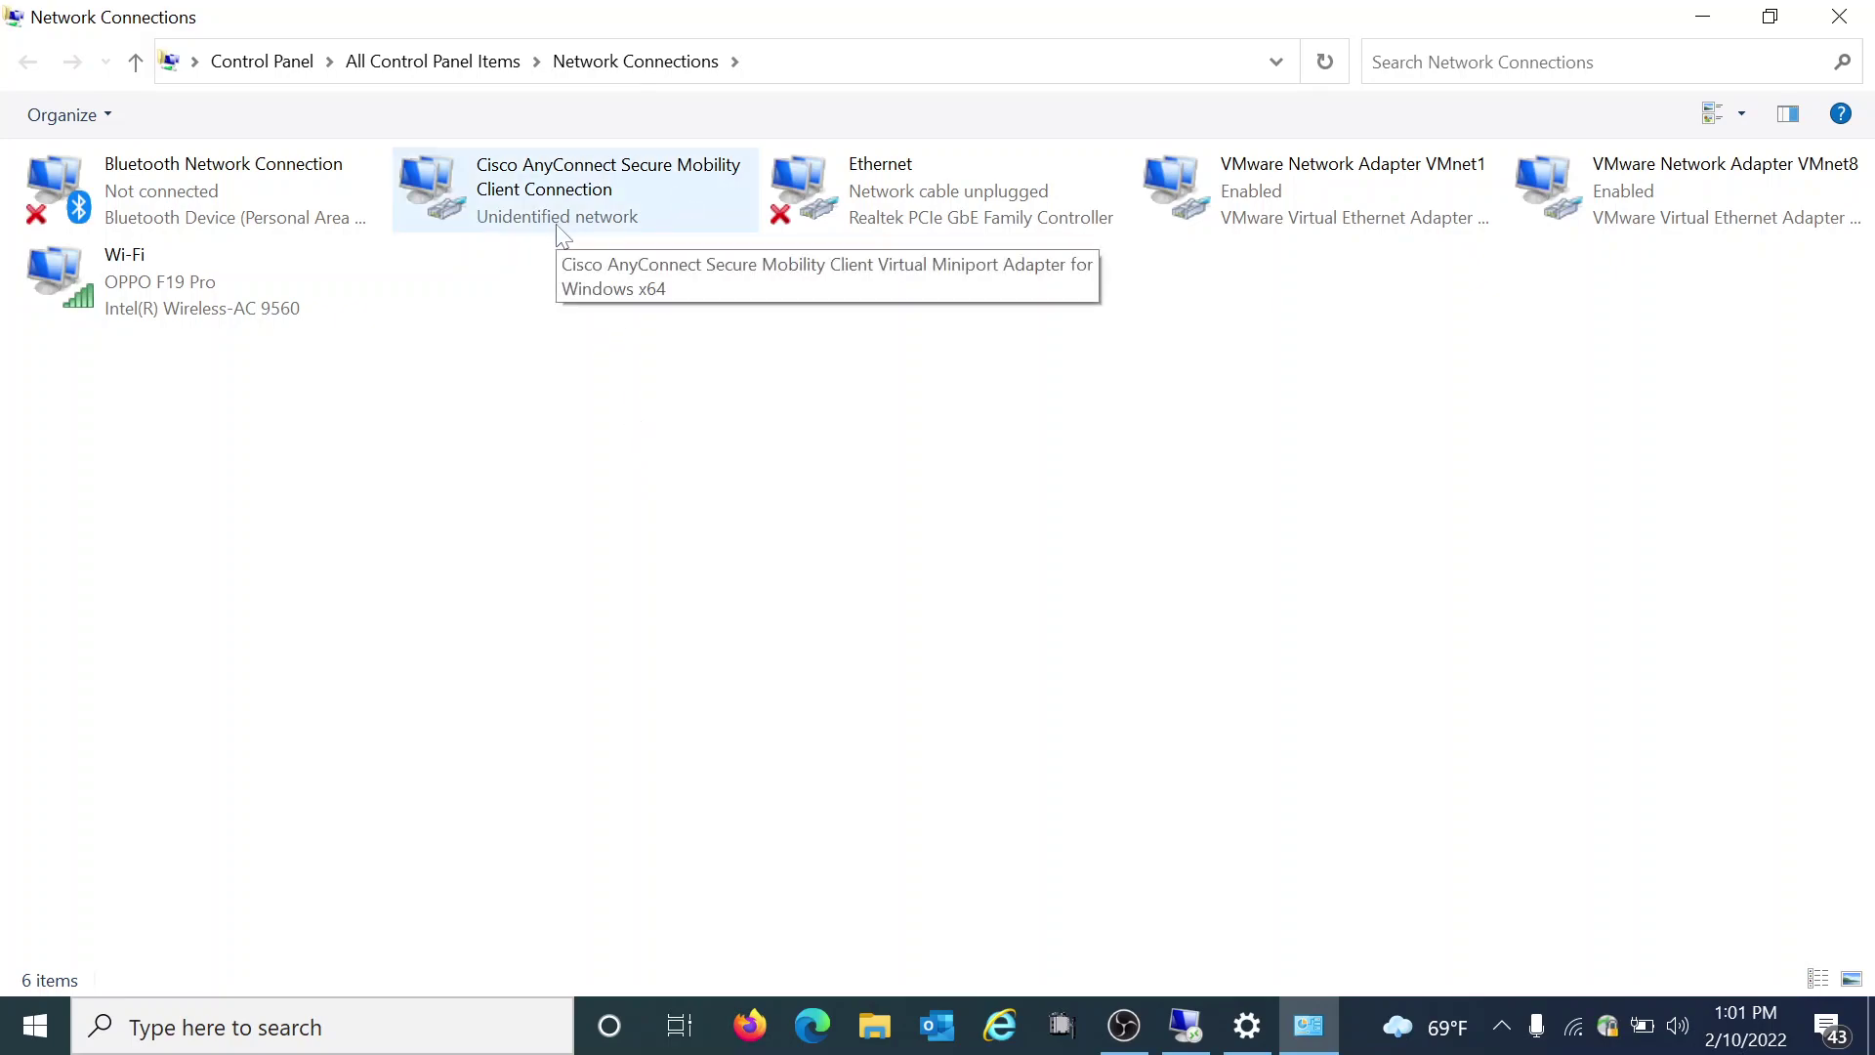
{"action": "left_click", "coordinate": [840, 192]}
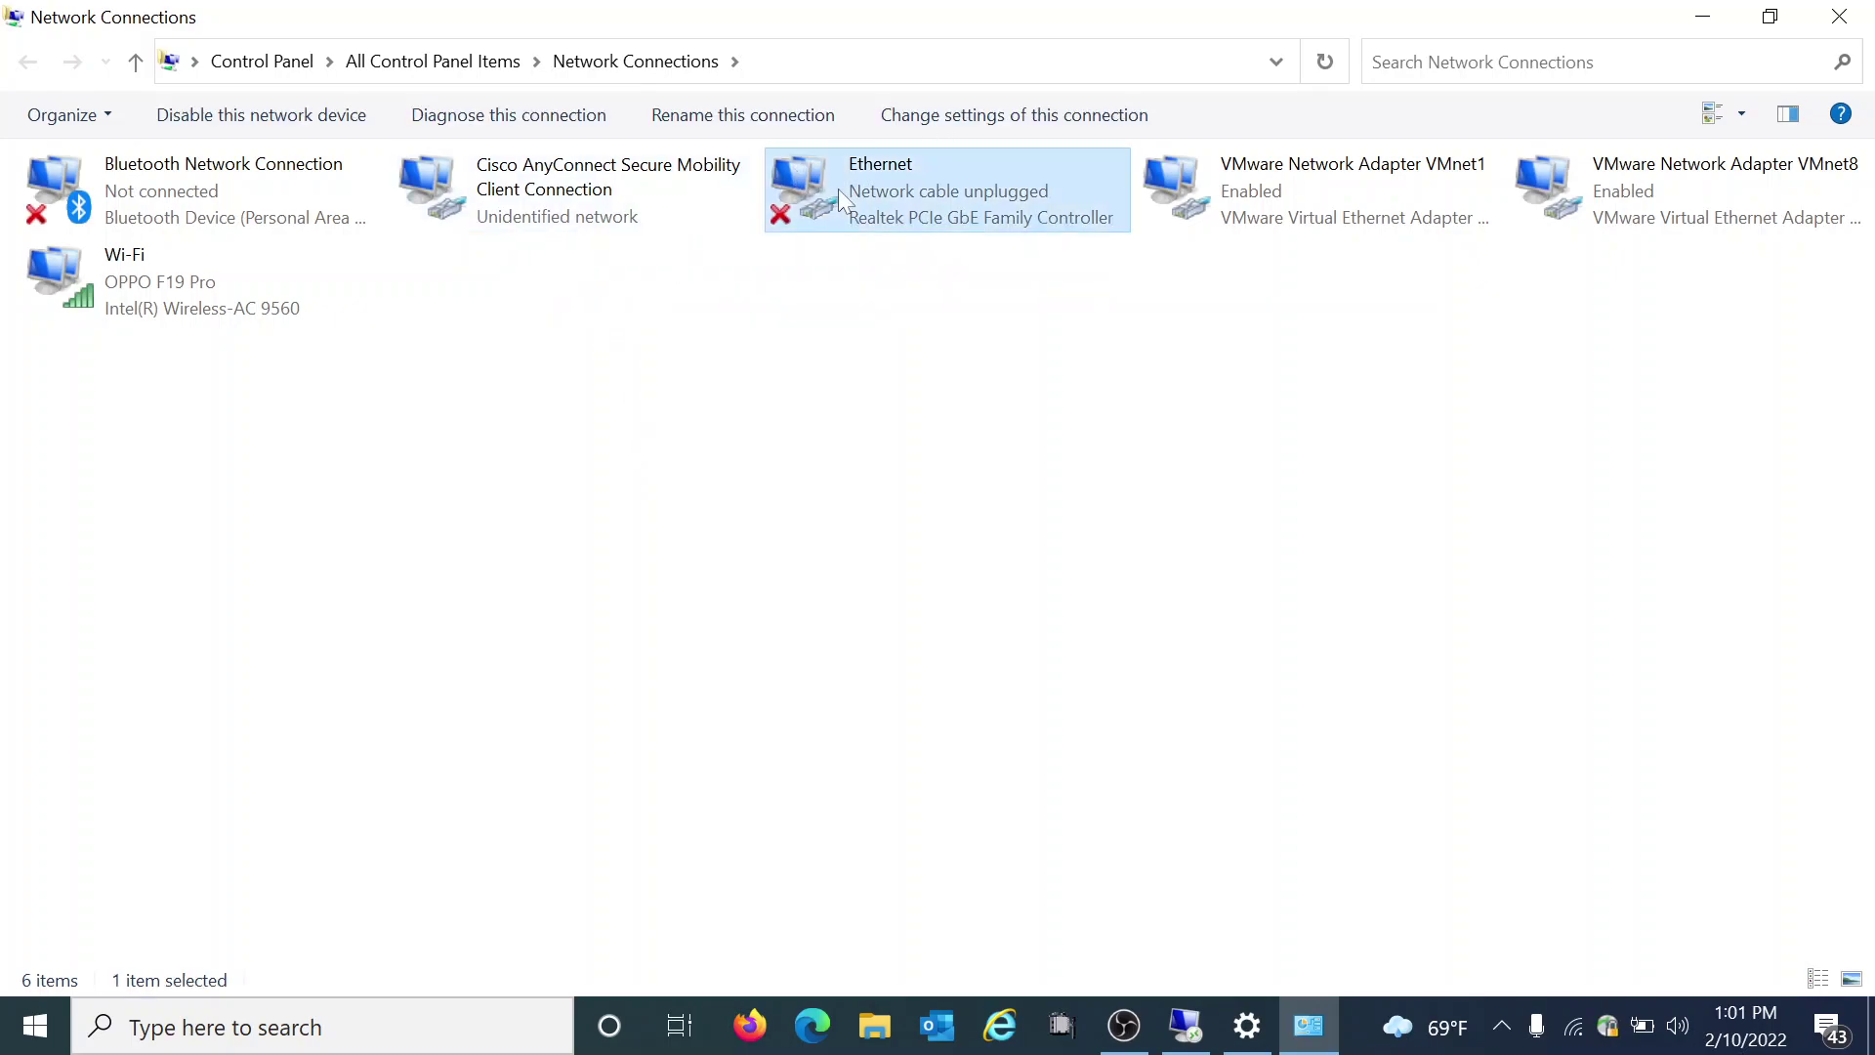
{"action": "right_click", "coordinate": [838, 190]}
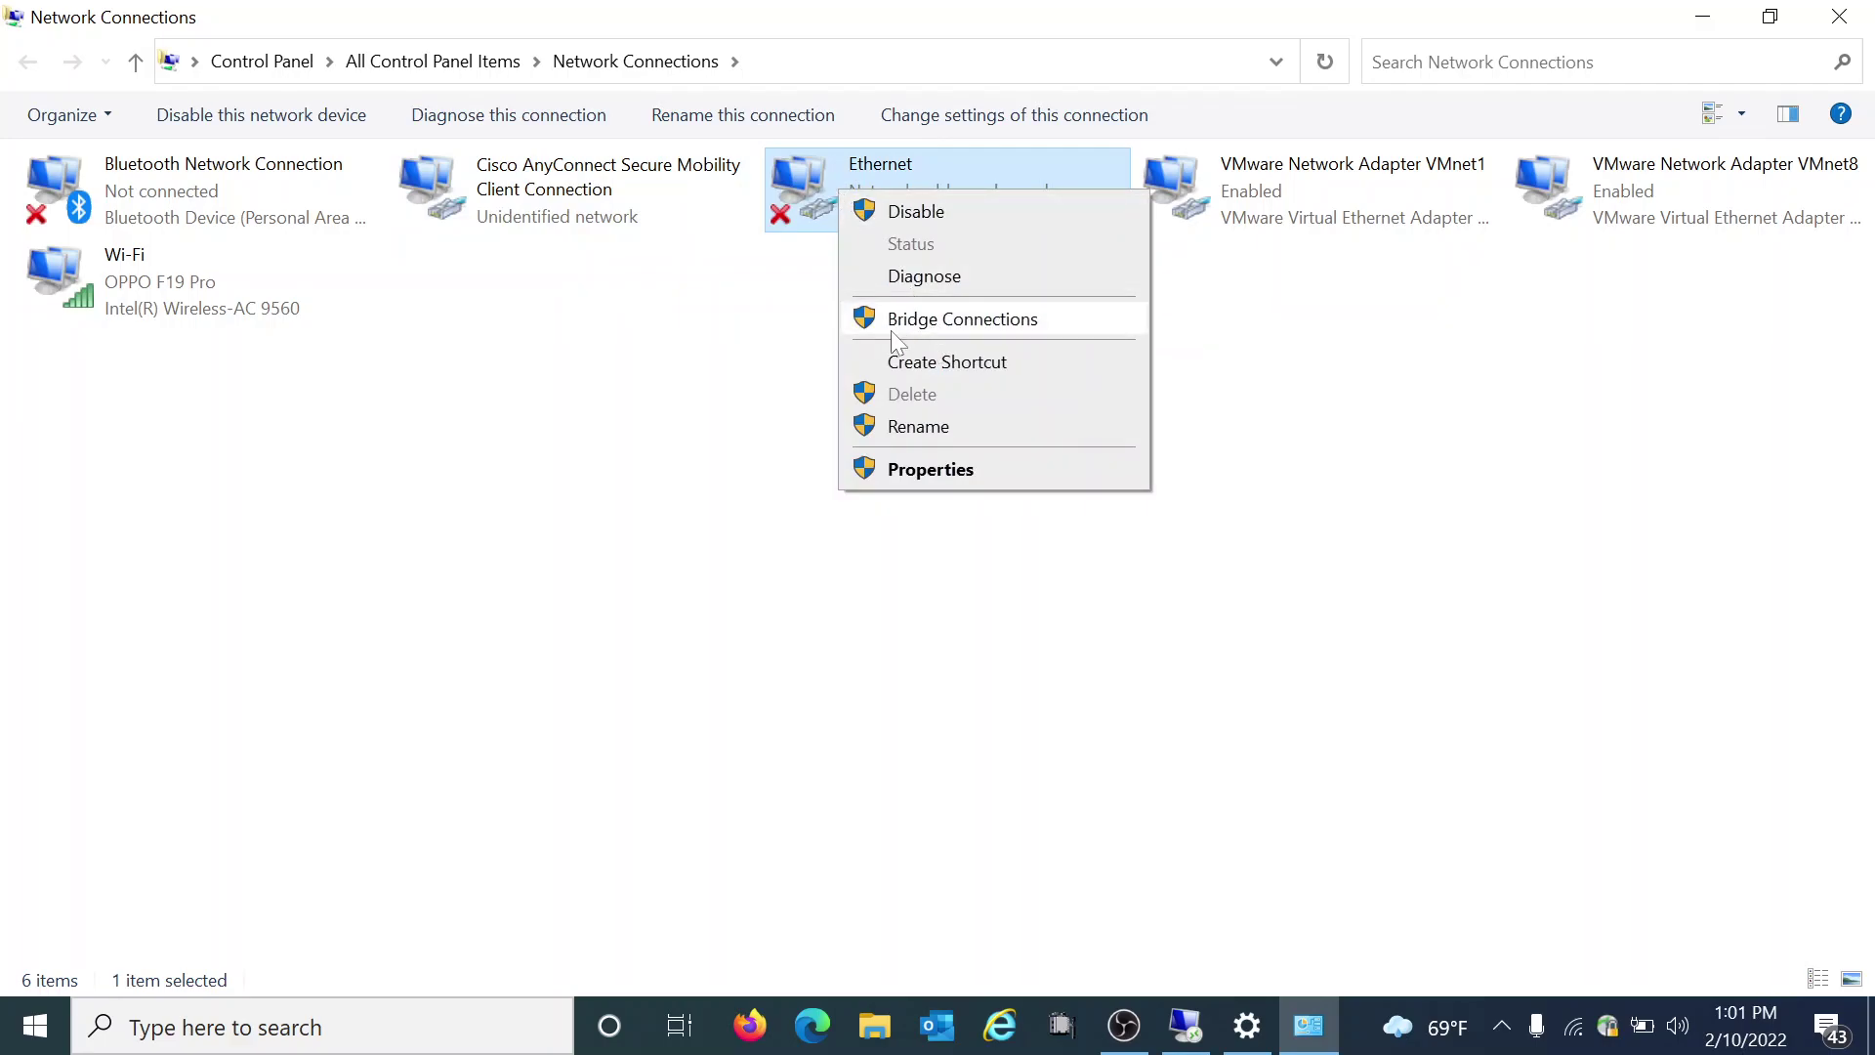
{"action": "left_click", "coordinate": [926, 473]}
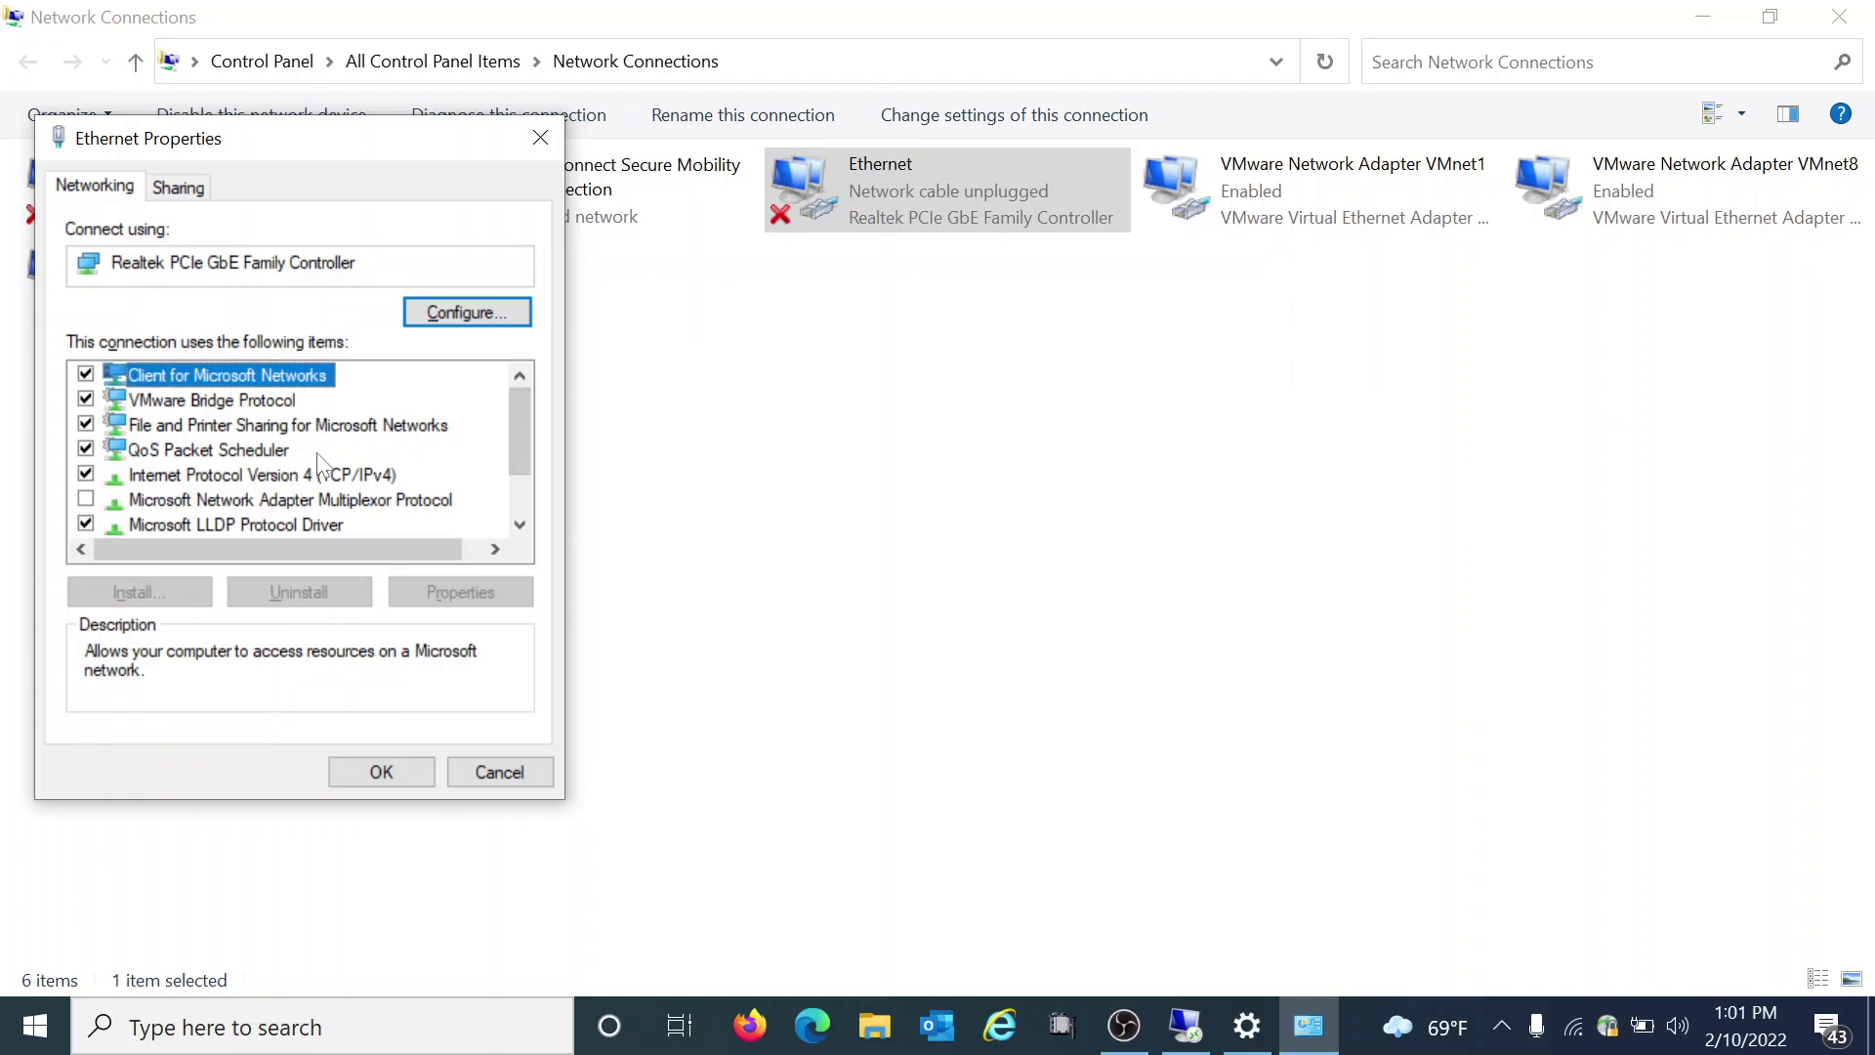
- Set Ethernet IPv4 to 10.7.2.70, mask 255.255.255.224, gateway 10.7.2.71, and save both dialogs
{"action": "double_click", "coordinate": [197, 474]}
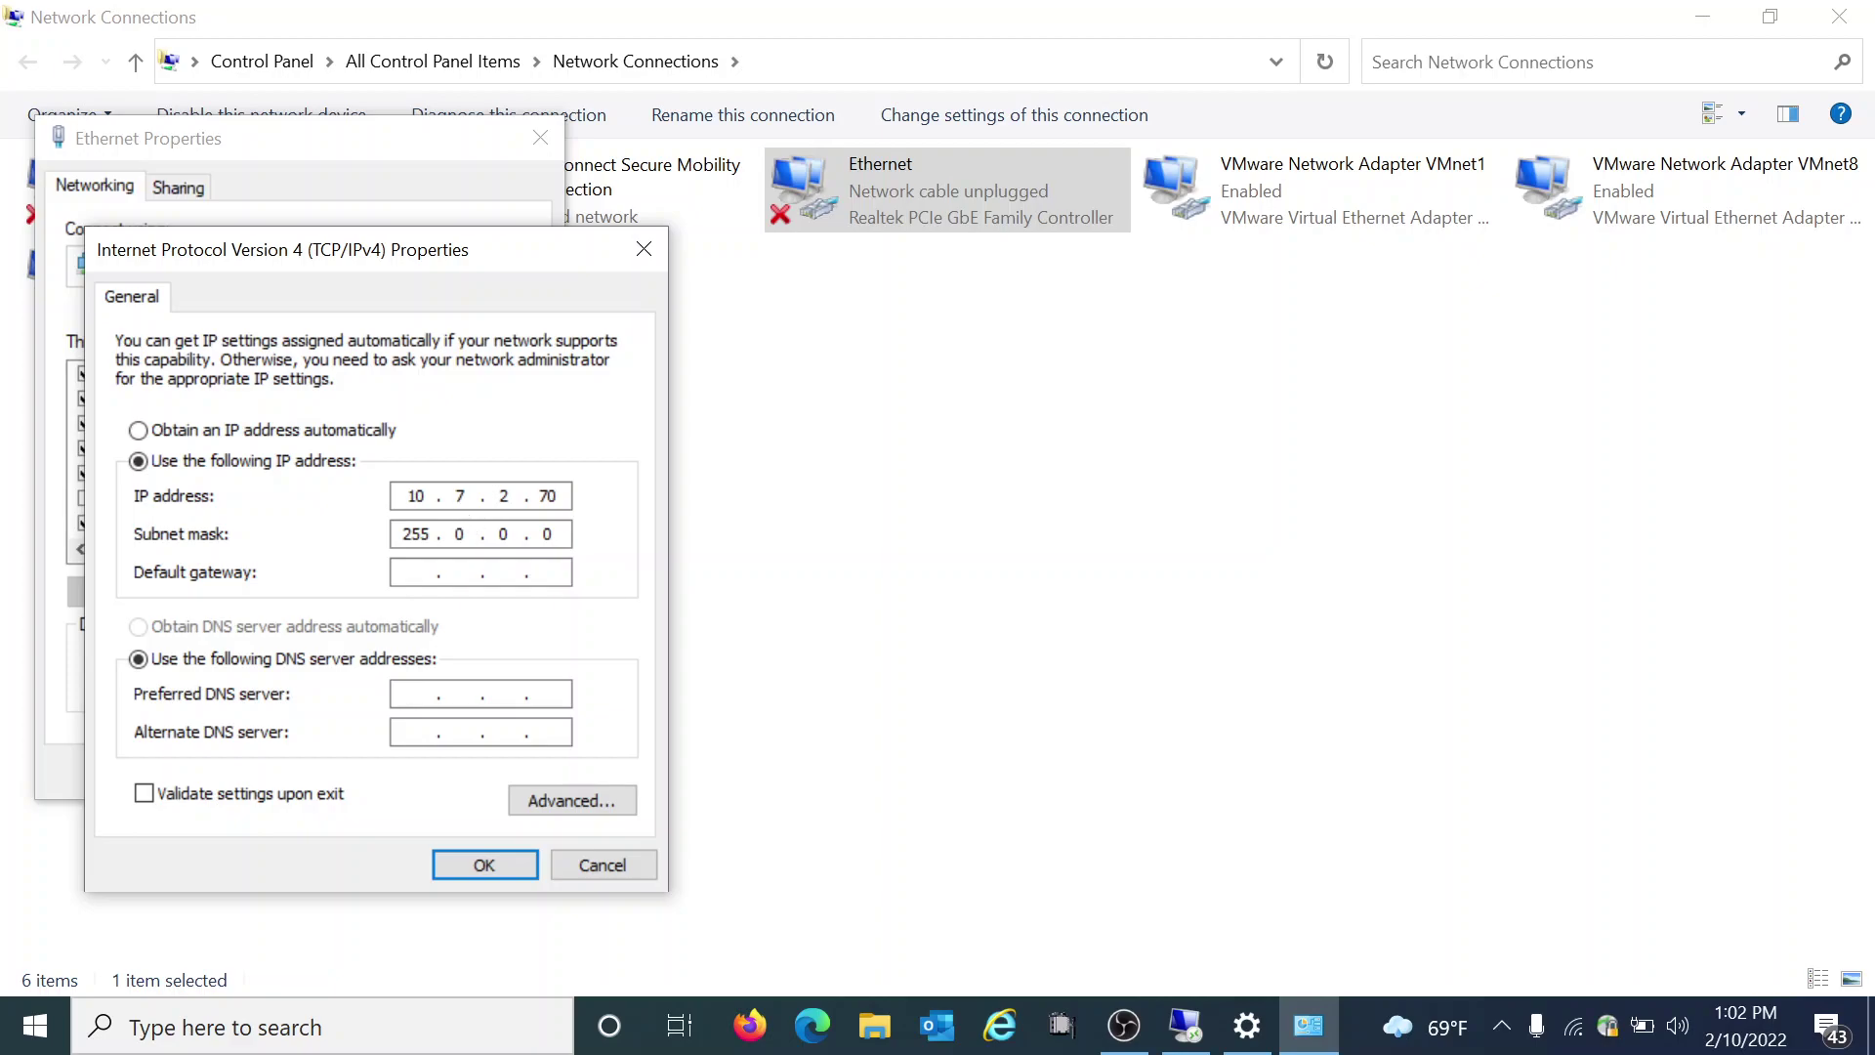
{"action": "left_click", "coordinate": [508, 495]}
{"action": "left_click", "coordinate": [417, 572]}
{"action": "type", "text": "10.7.2.70"}
{"action": "key", "text": "BackSpace"}
{"action": "key", "text": "BackSpace"}
{"action": "type", "text": "71"}
{"action": "left_click", "coordinate": [559, 533]}
{"action": "key", "text": "BackSpace"}
{"action": "key", "text": "BackSpace"}
{"action": "key", "text": "BackSpace"}
{"action": "key", "text": "BackSpace"}
{"action": "type", "text": "5 . 255 . 255 . 224"}
{"action": "left_click", "coordinate": [489, 871]}
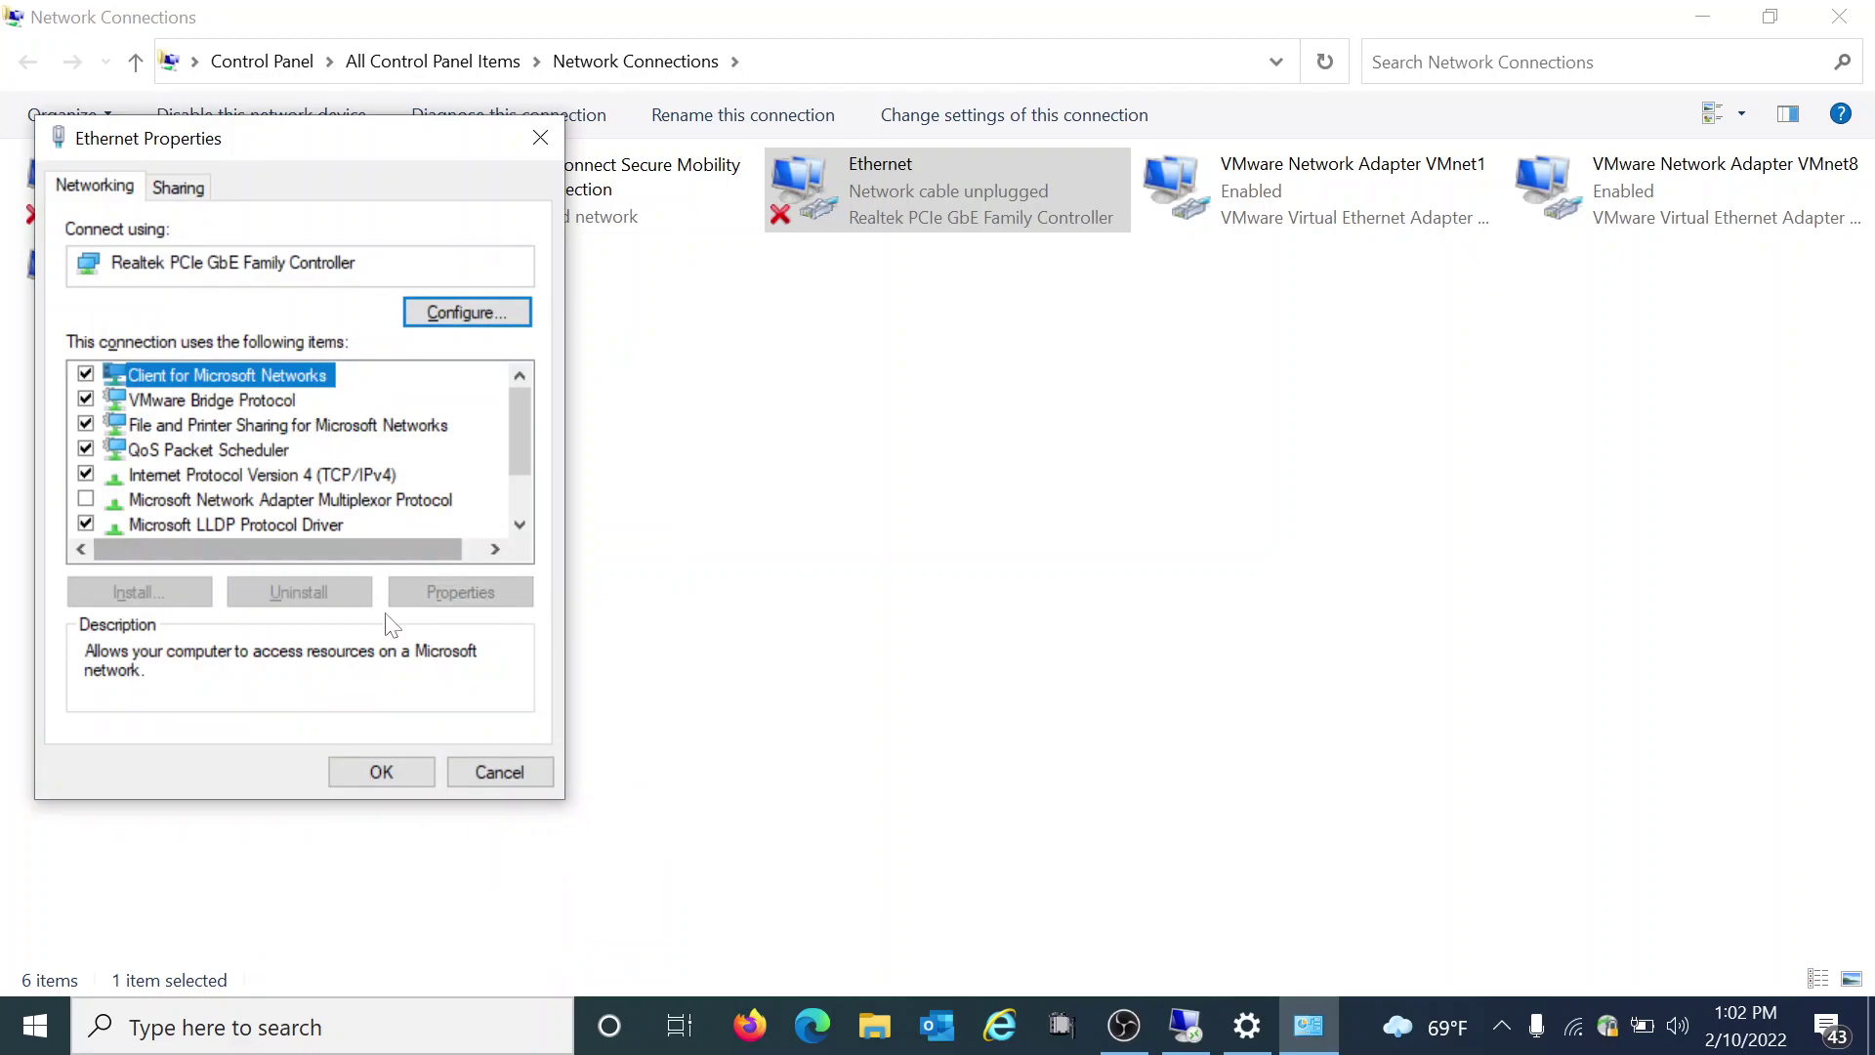
{"action": "left_click", "coordinate": [399, 773]}
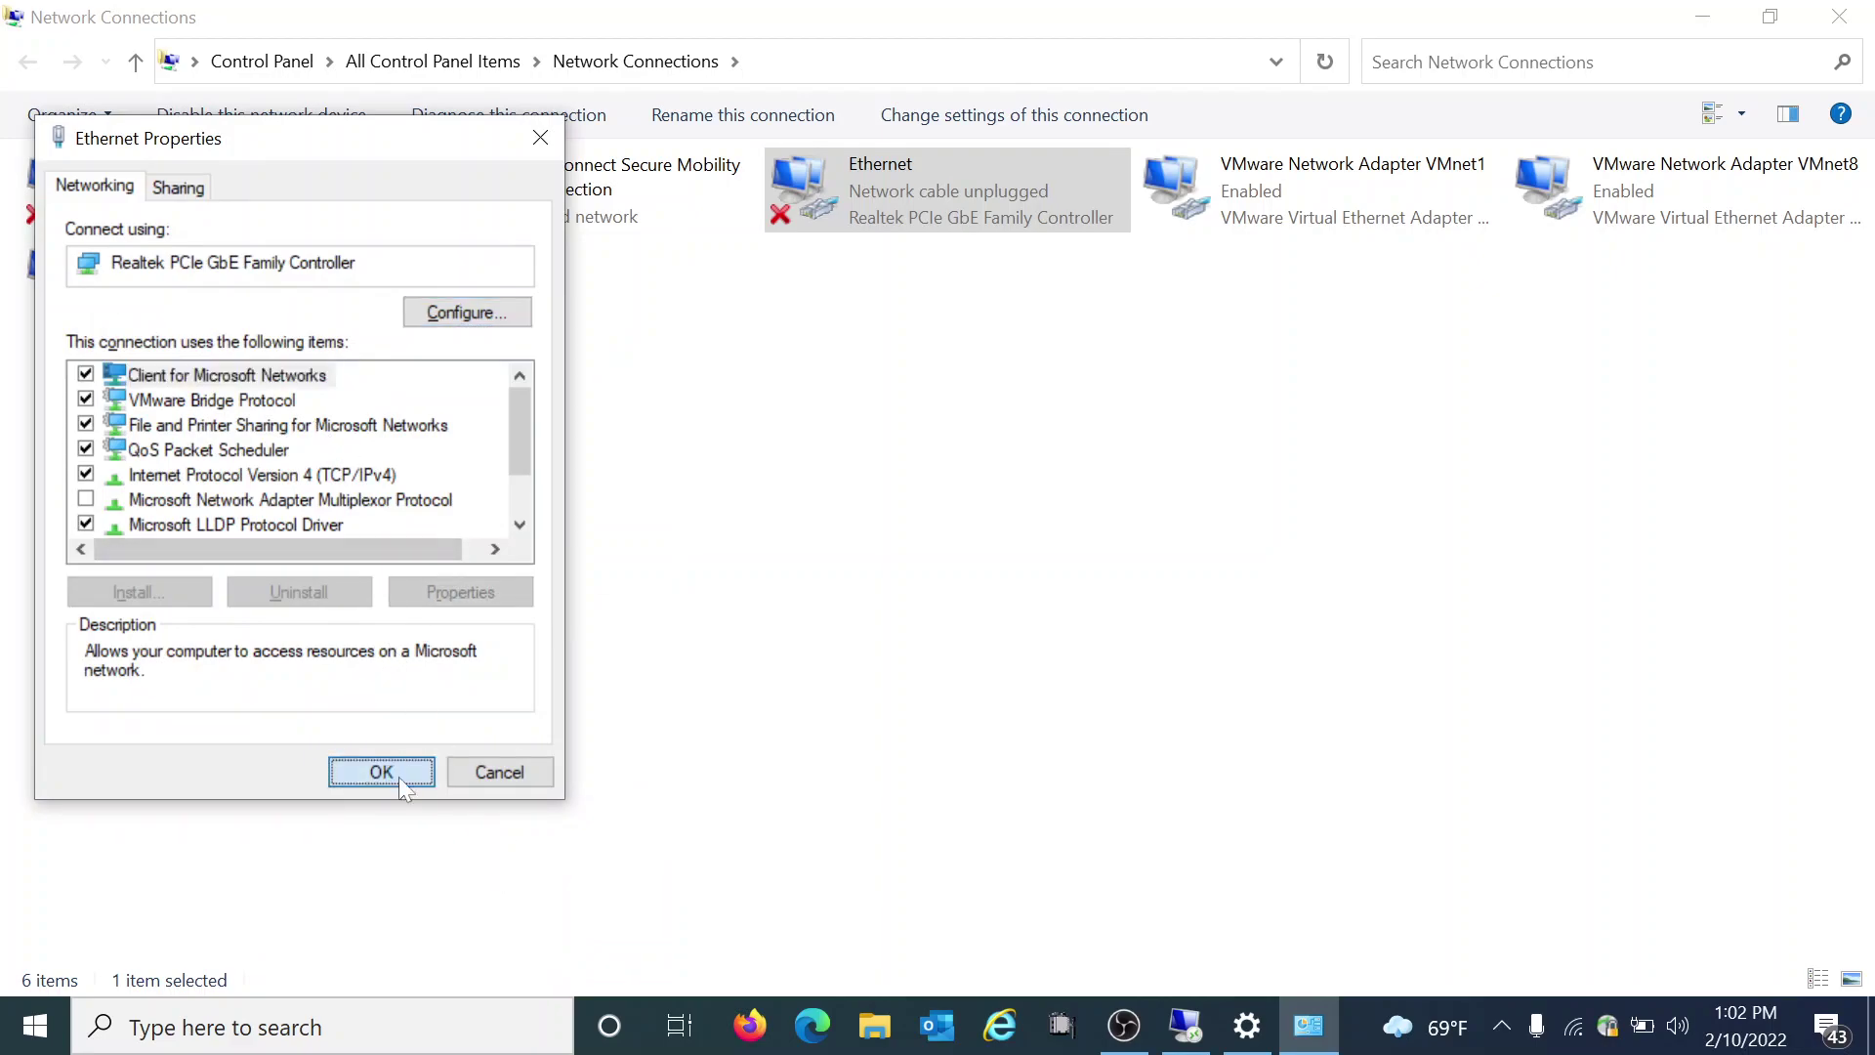
{"action": "left_click", "coordinate": [1063, 1037]}
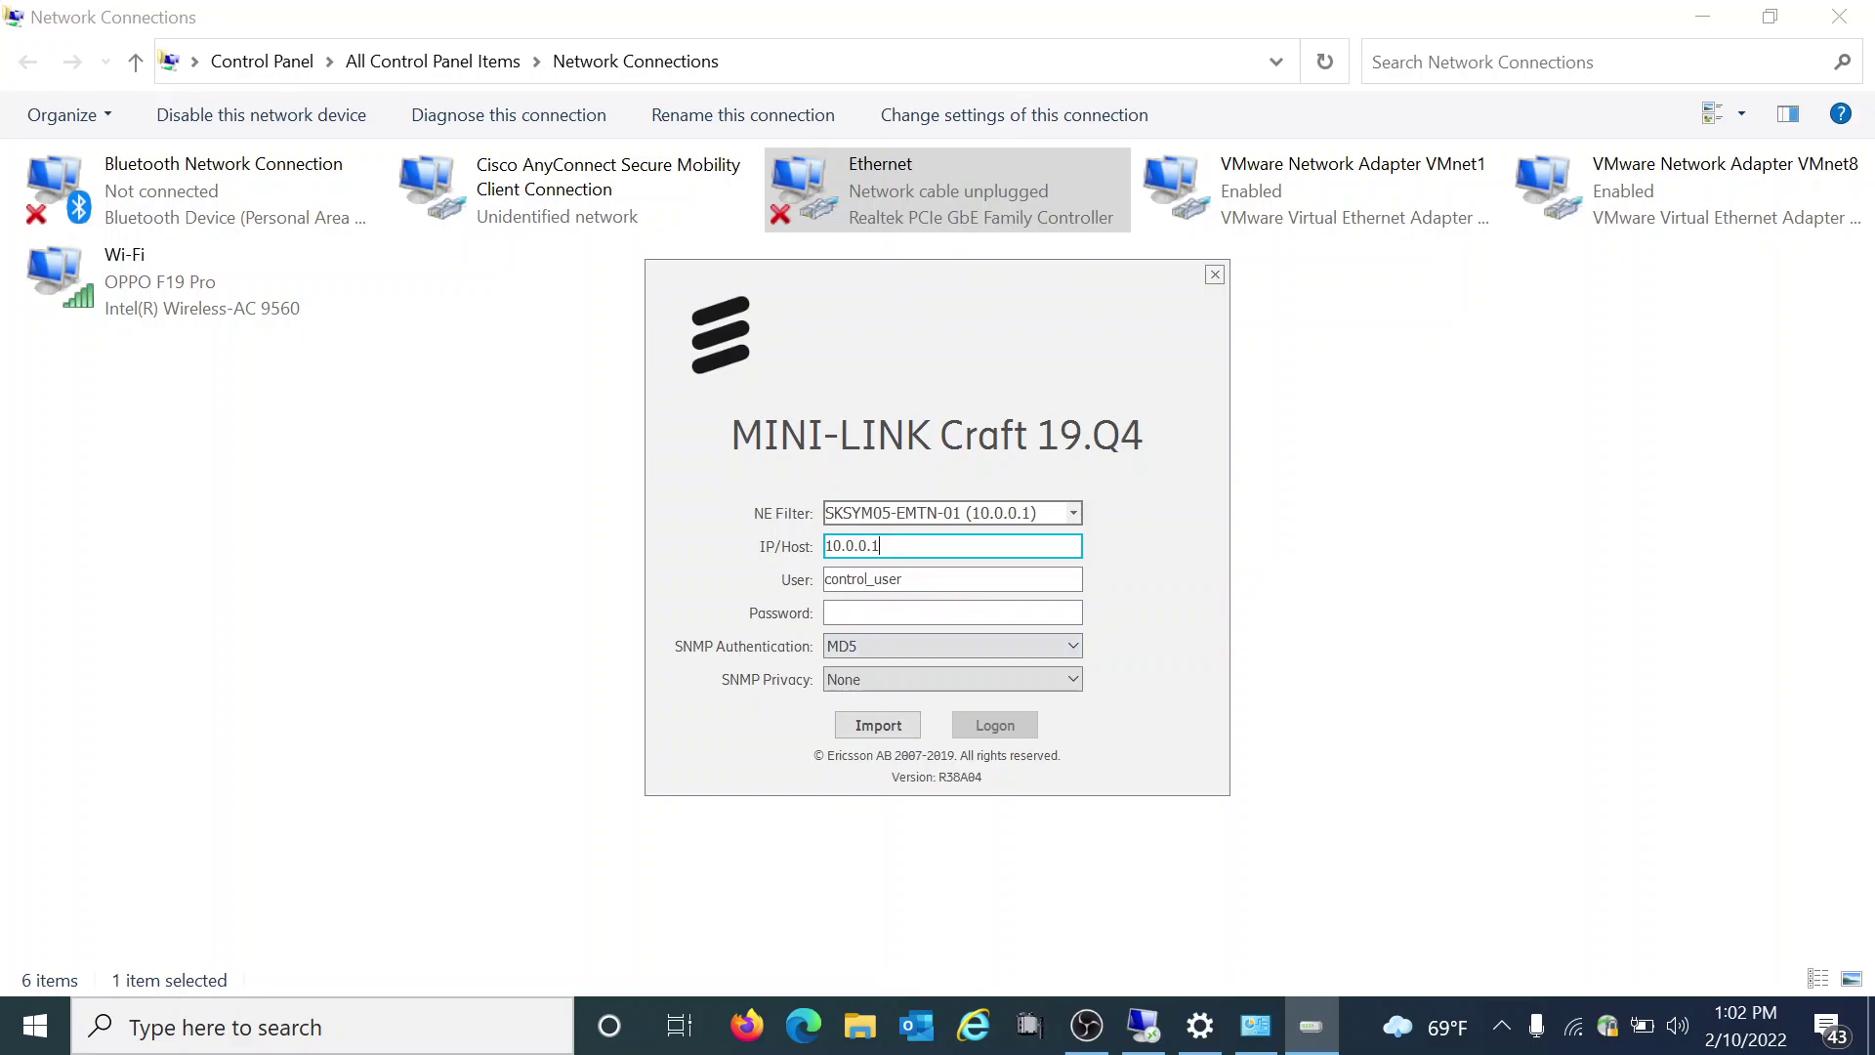
- Enter the password and attempt logon to node 10.0.0.1, which fails as not connected
{"action": "left_click", "coordinate": [953, 613]}
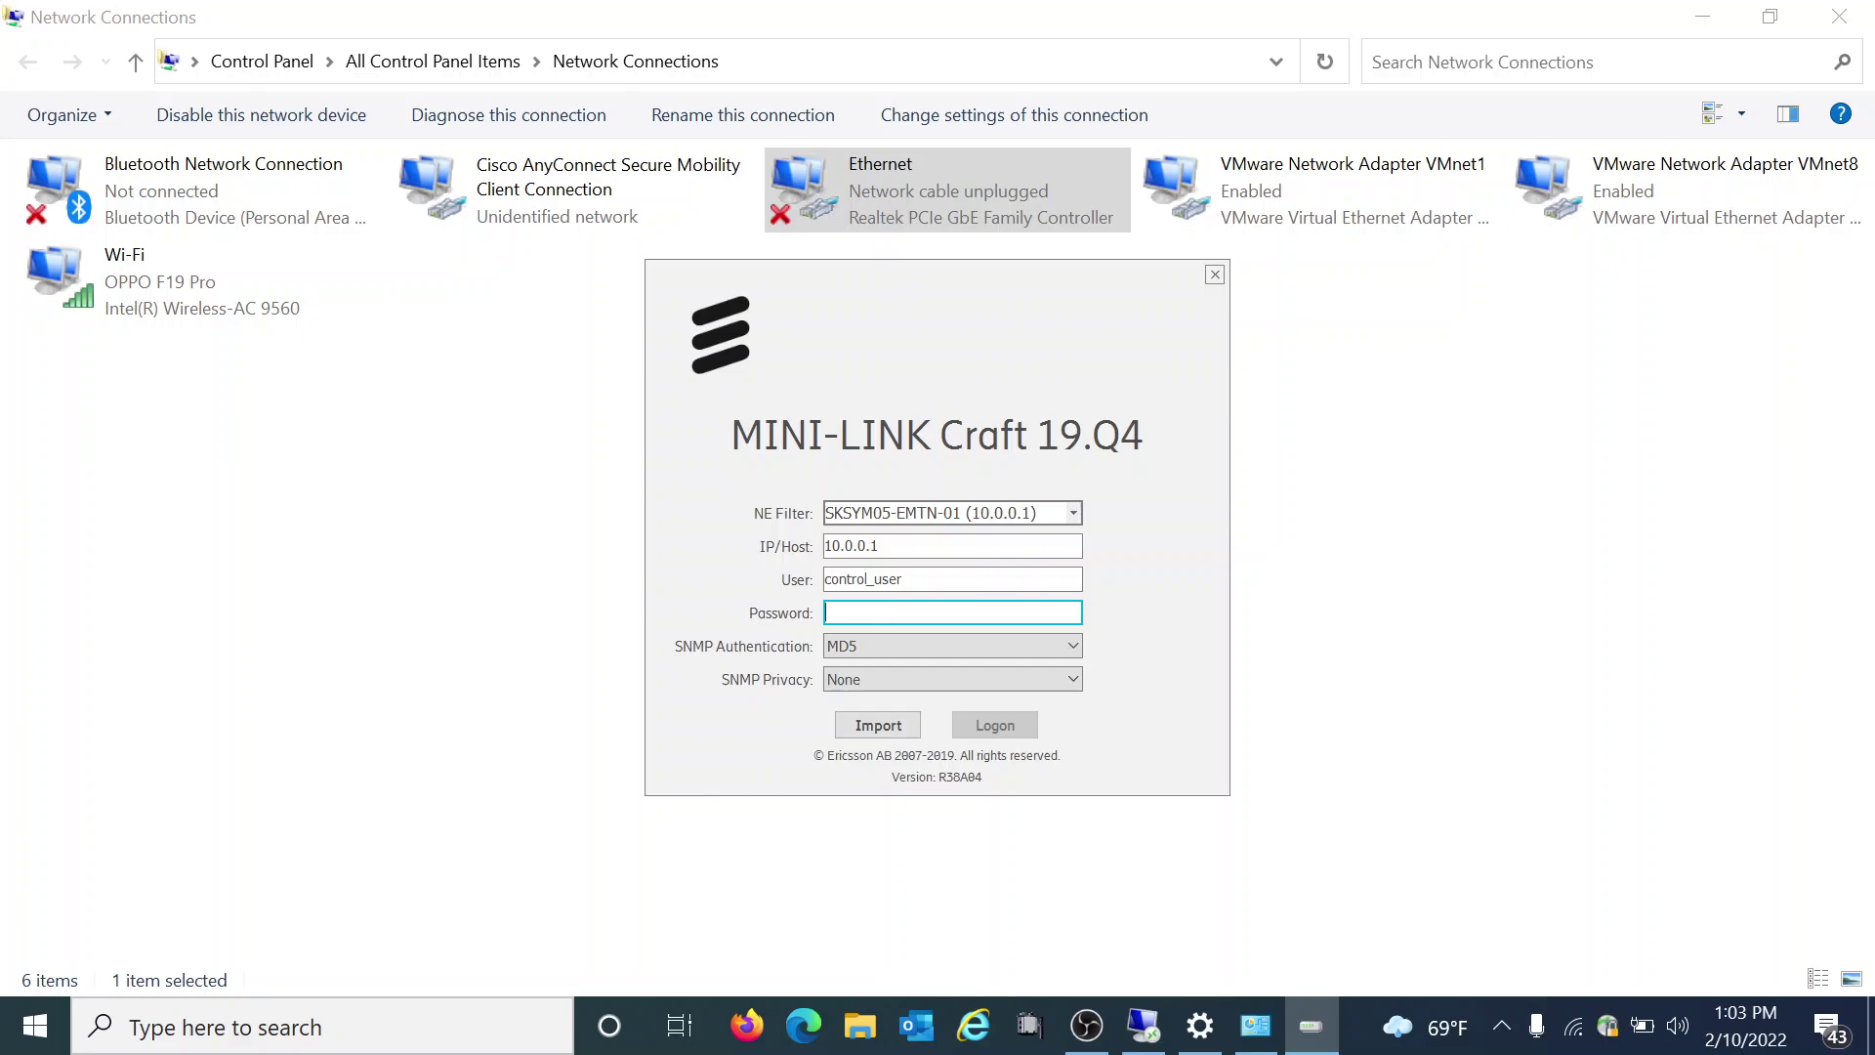
{"action": "left_click_drag", "start_coordinate": [883, 546], "coordinate": [823, 546]}
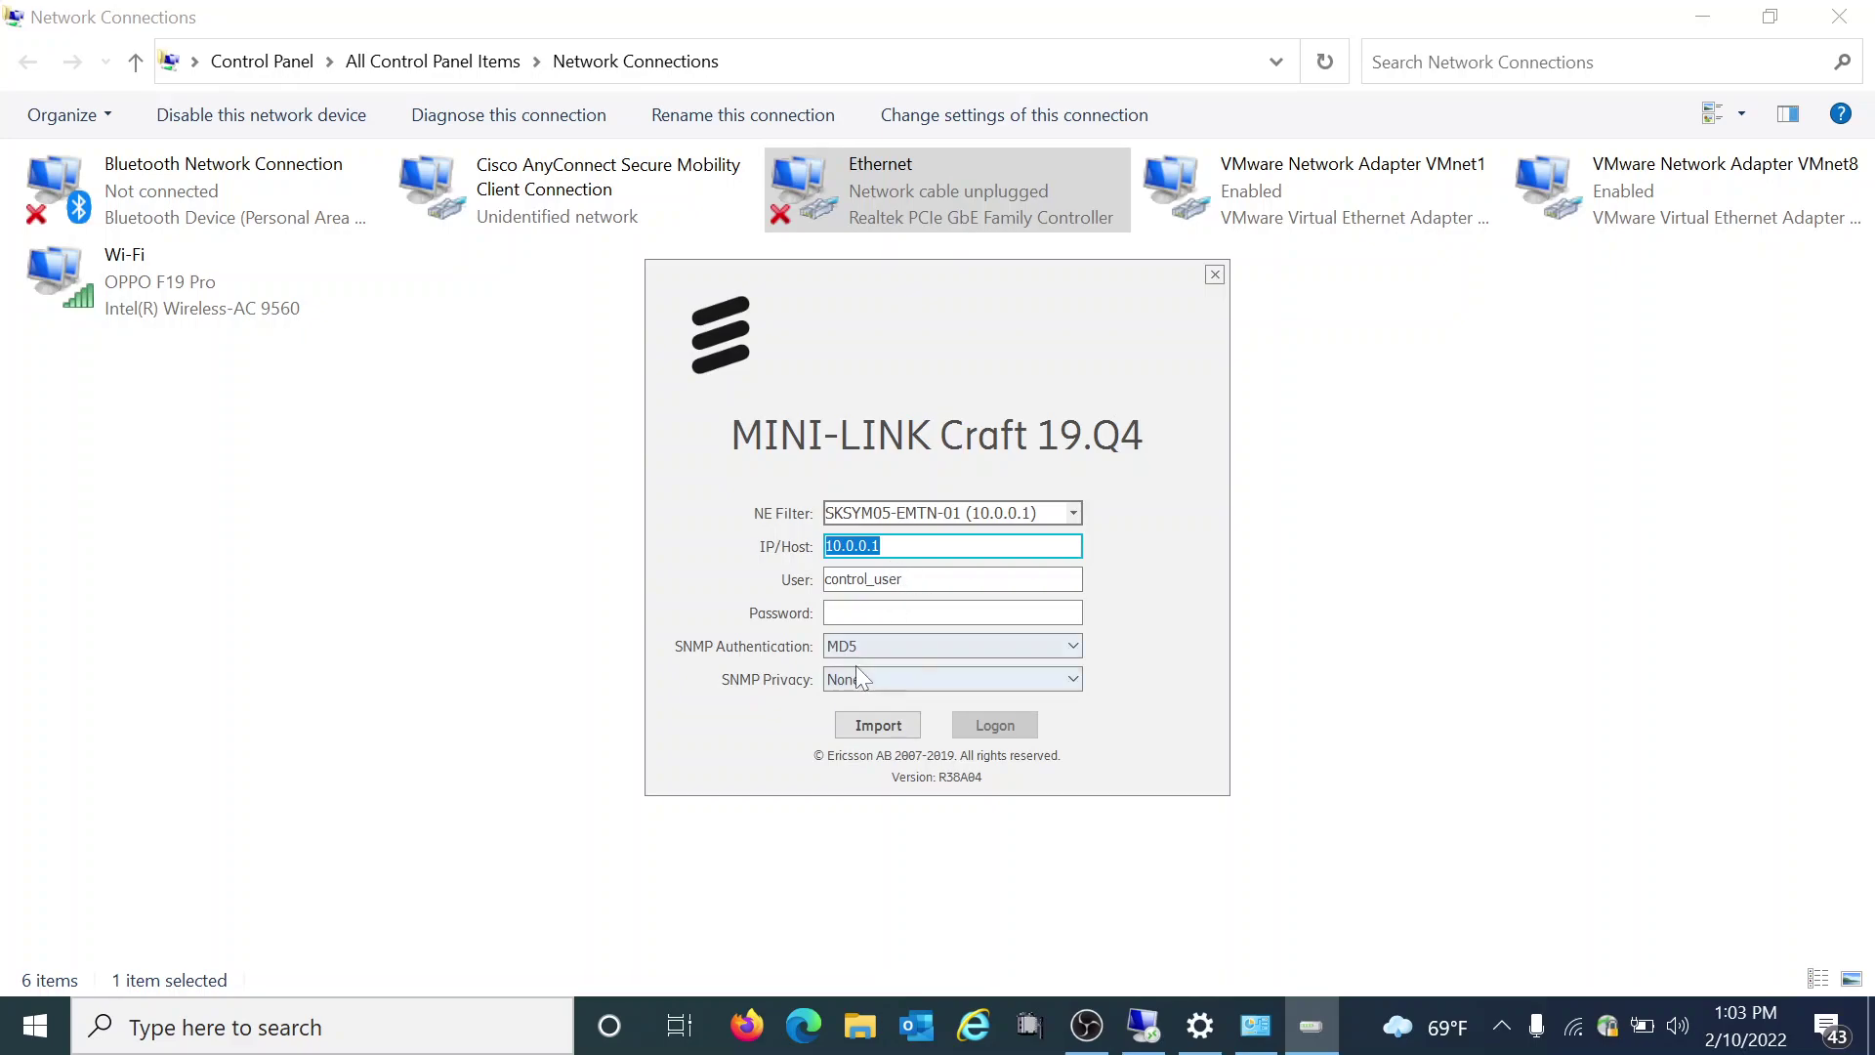
{"action": "left_click", "coordinate": [879, 613]}
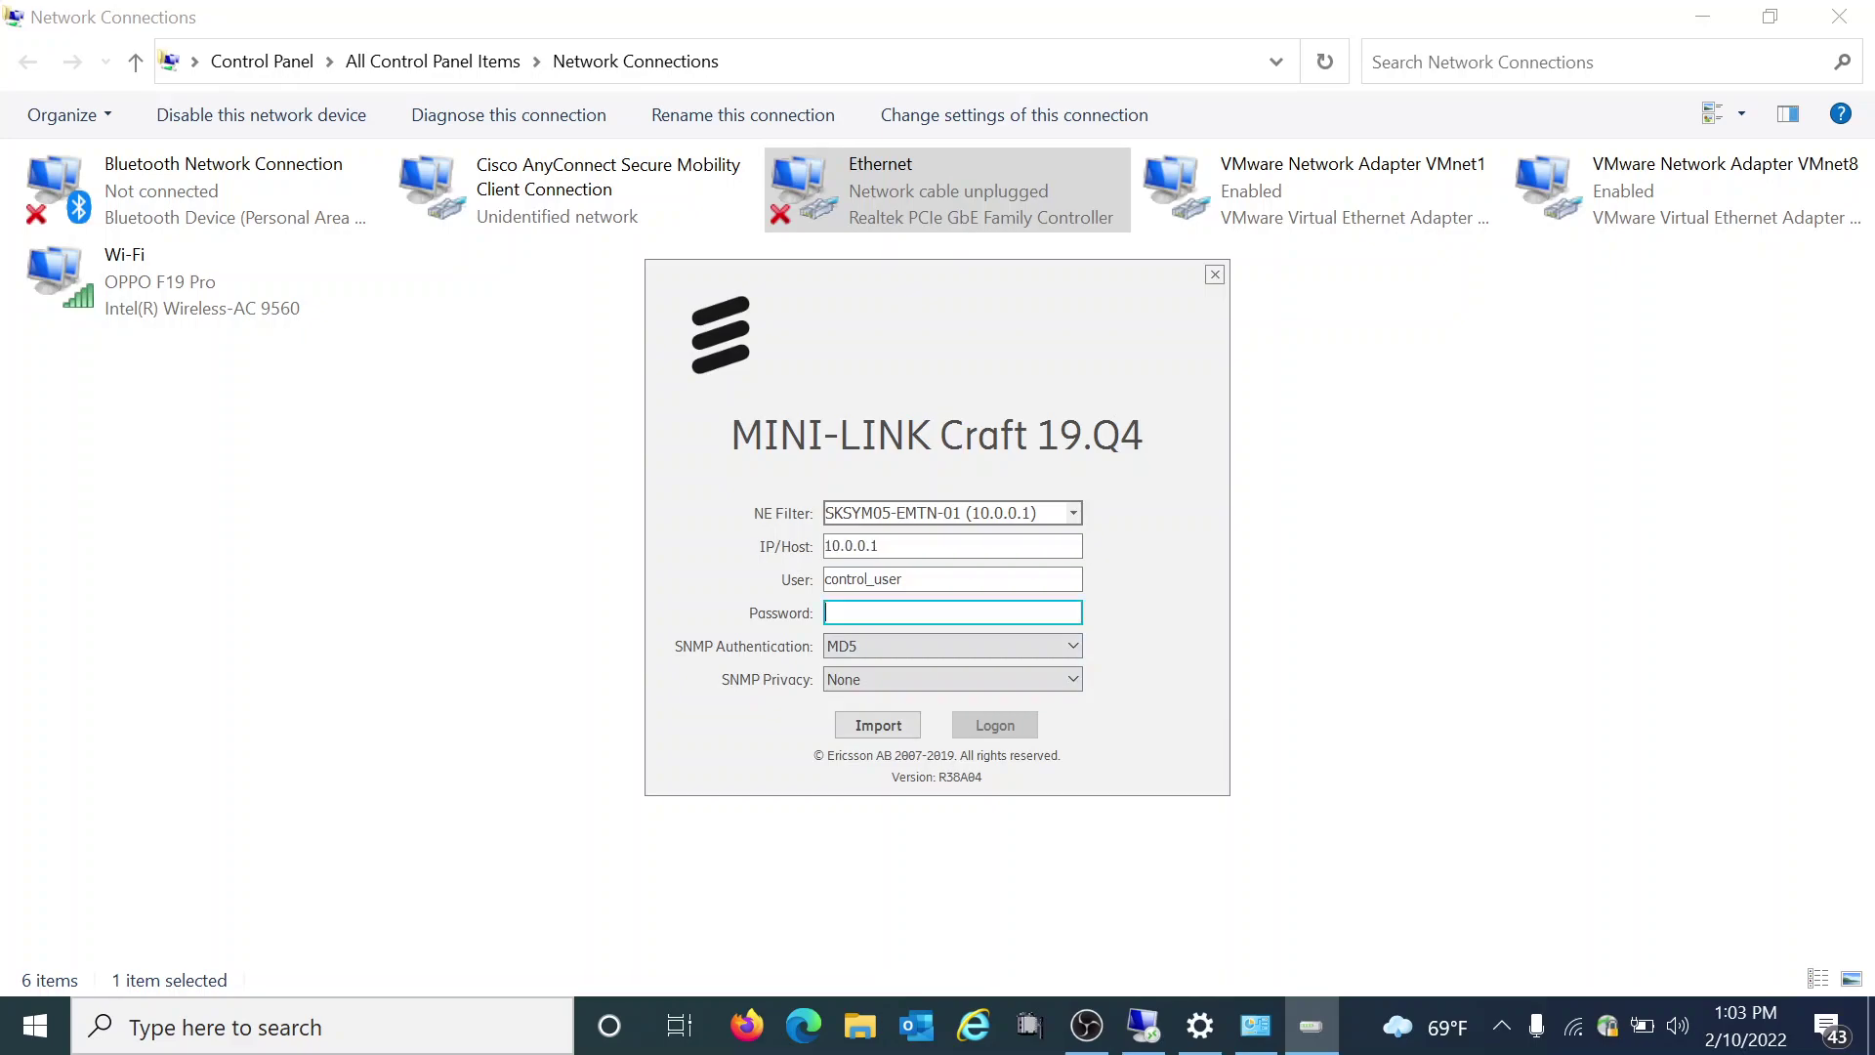
{"action": "type", "text": "••••"}
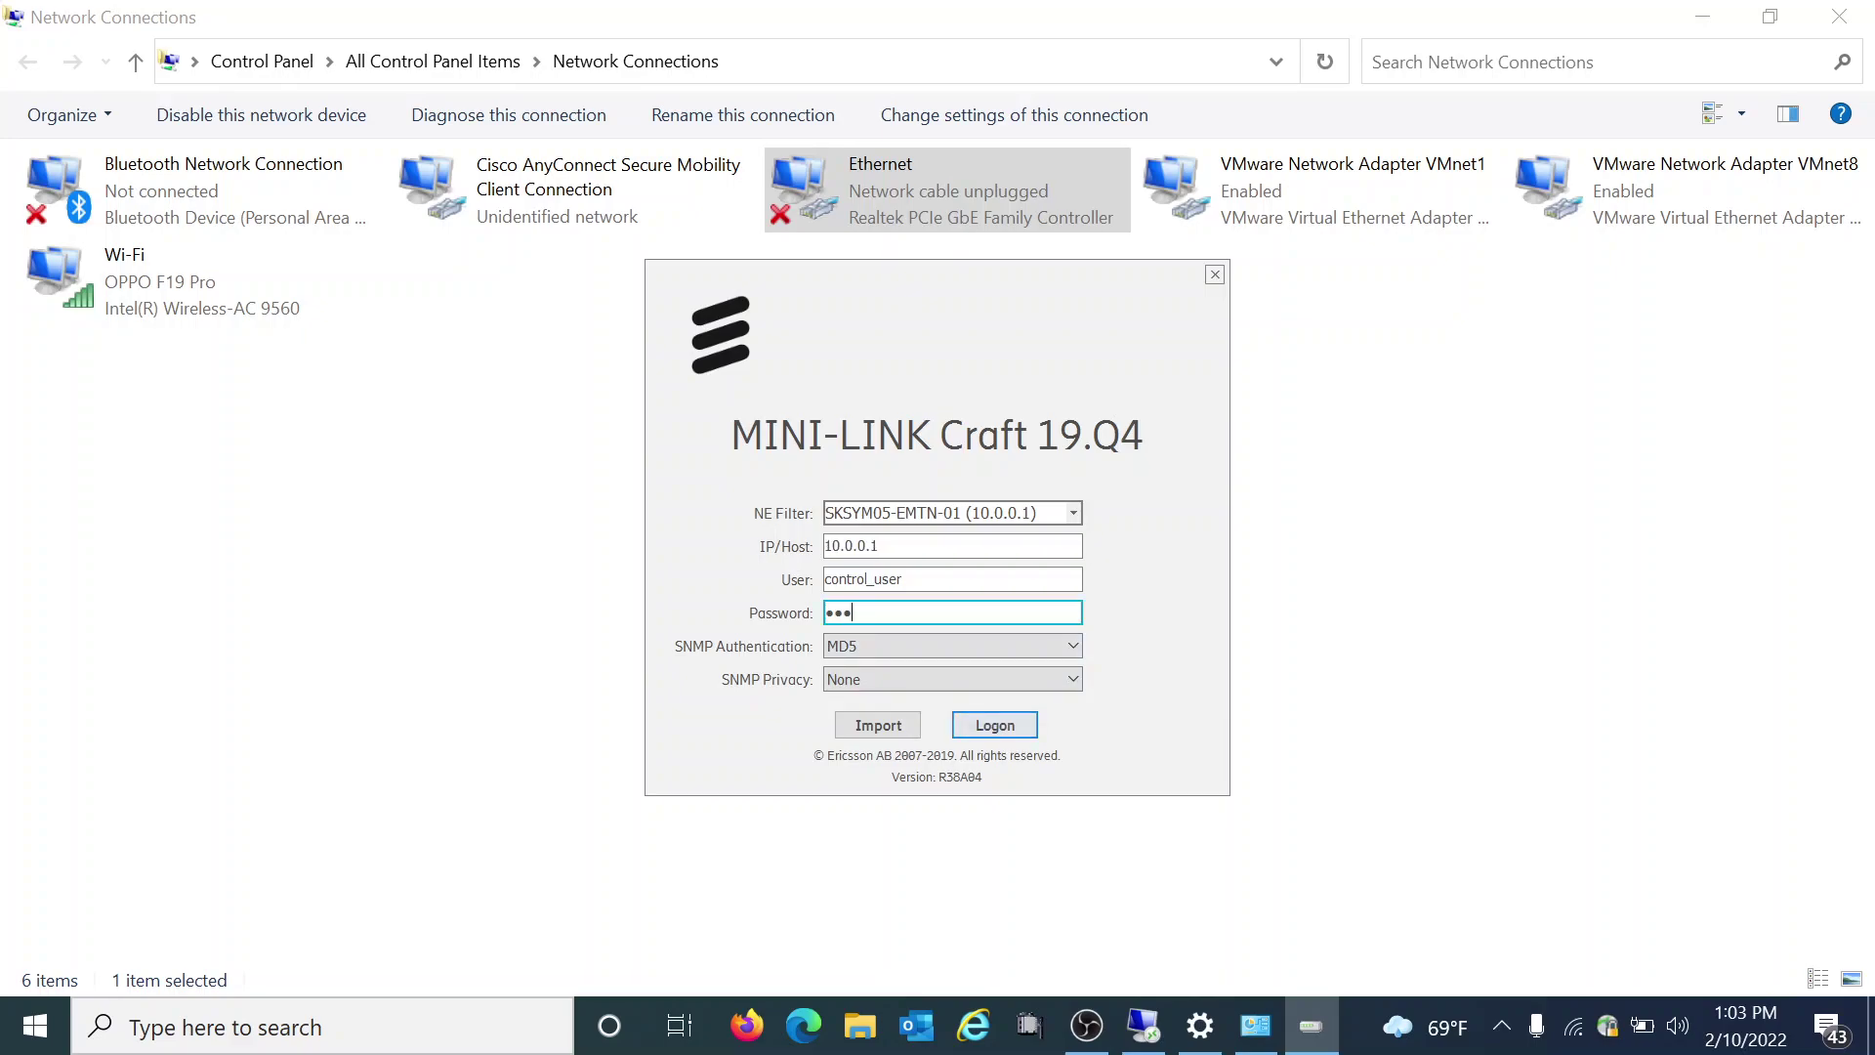
{"action": "type", "text": "••••"}
{"action": "left_click", "coordinate": [1014, 725]}
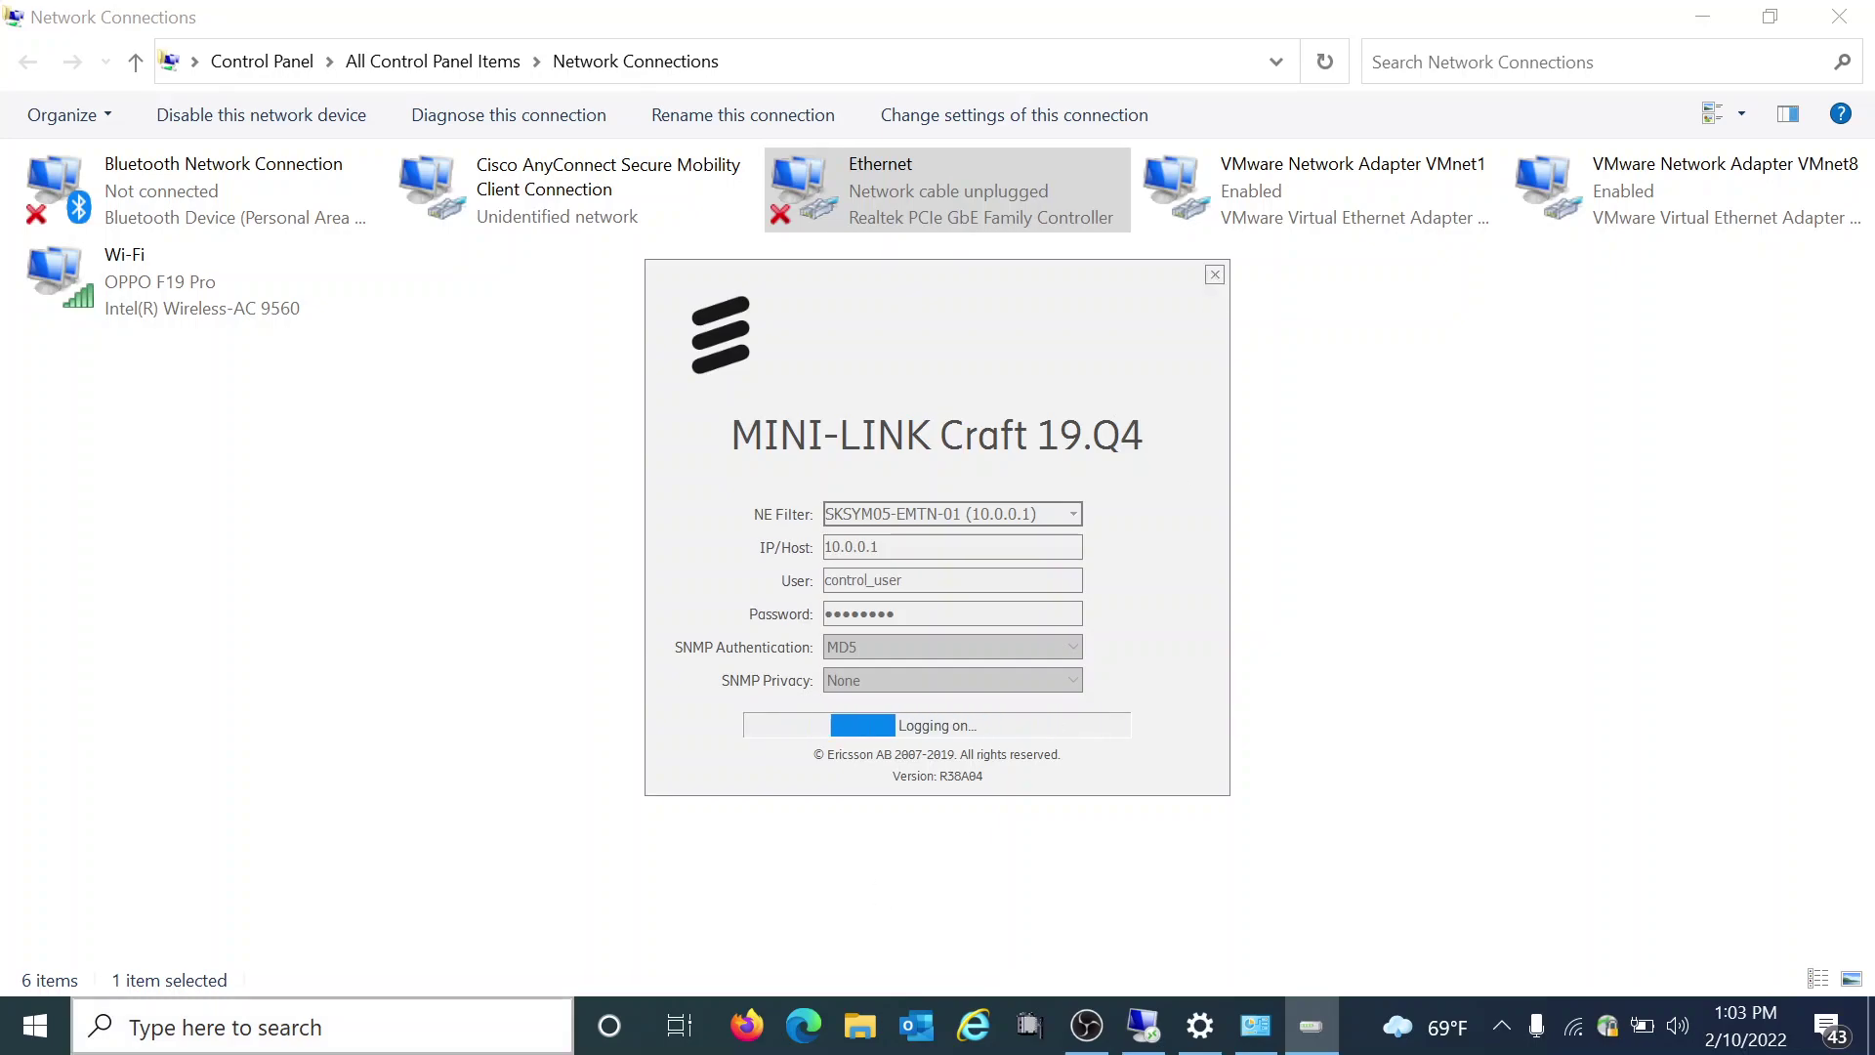
{"action": "left_click", "coordinate": [244, 1028]}
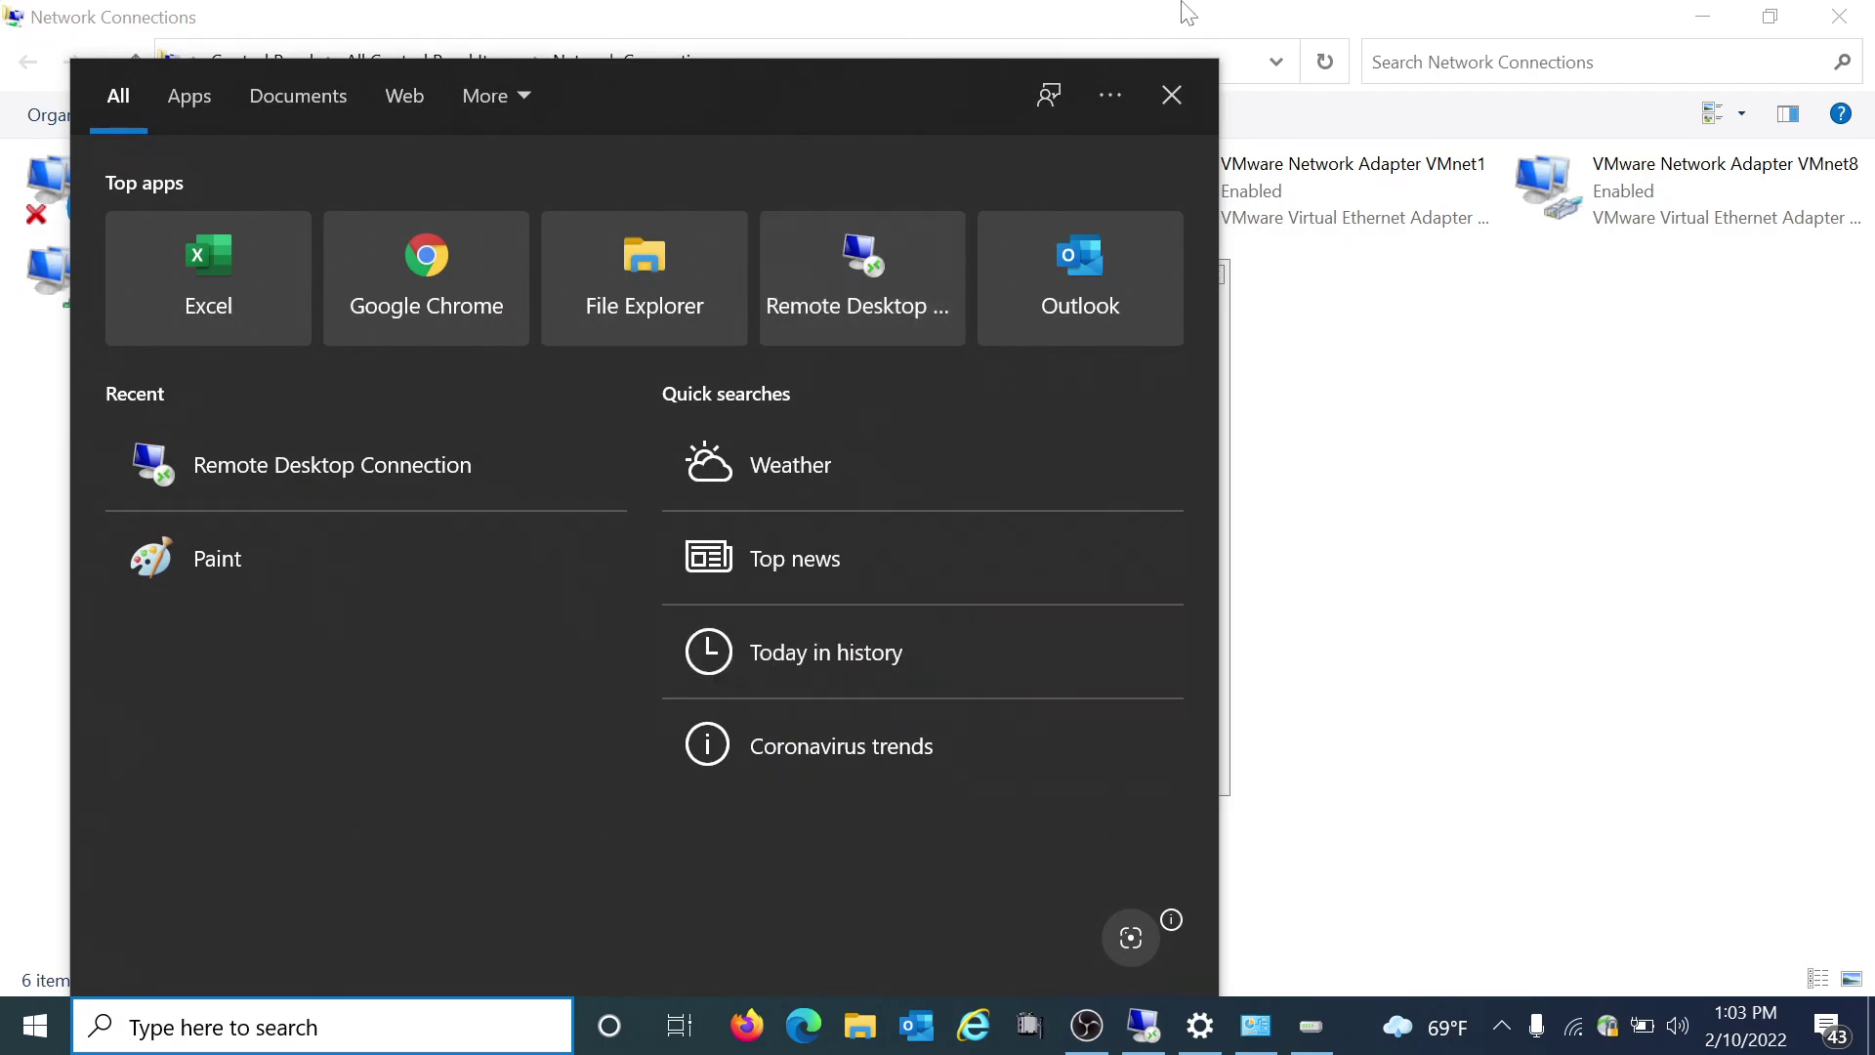
{"action": "left_click", "coordinate": [1177, 93]}
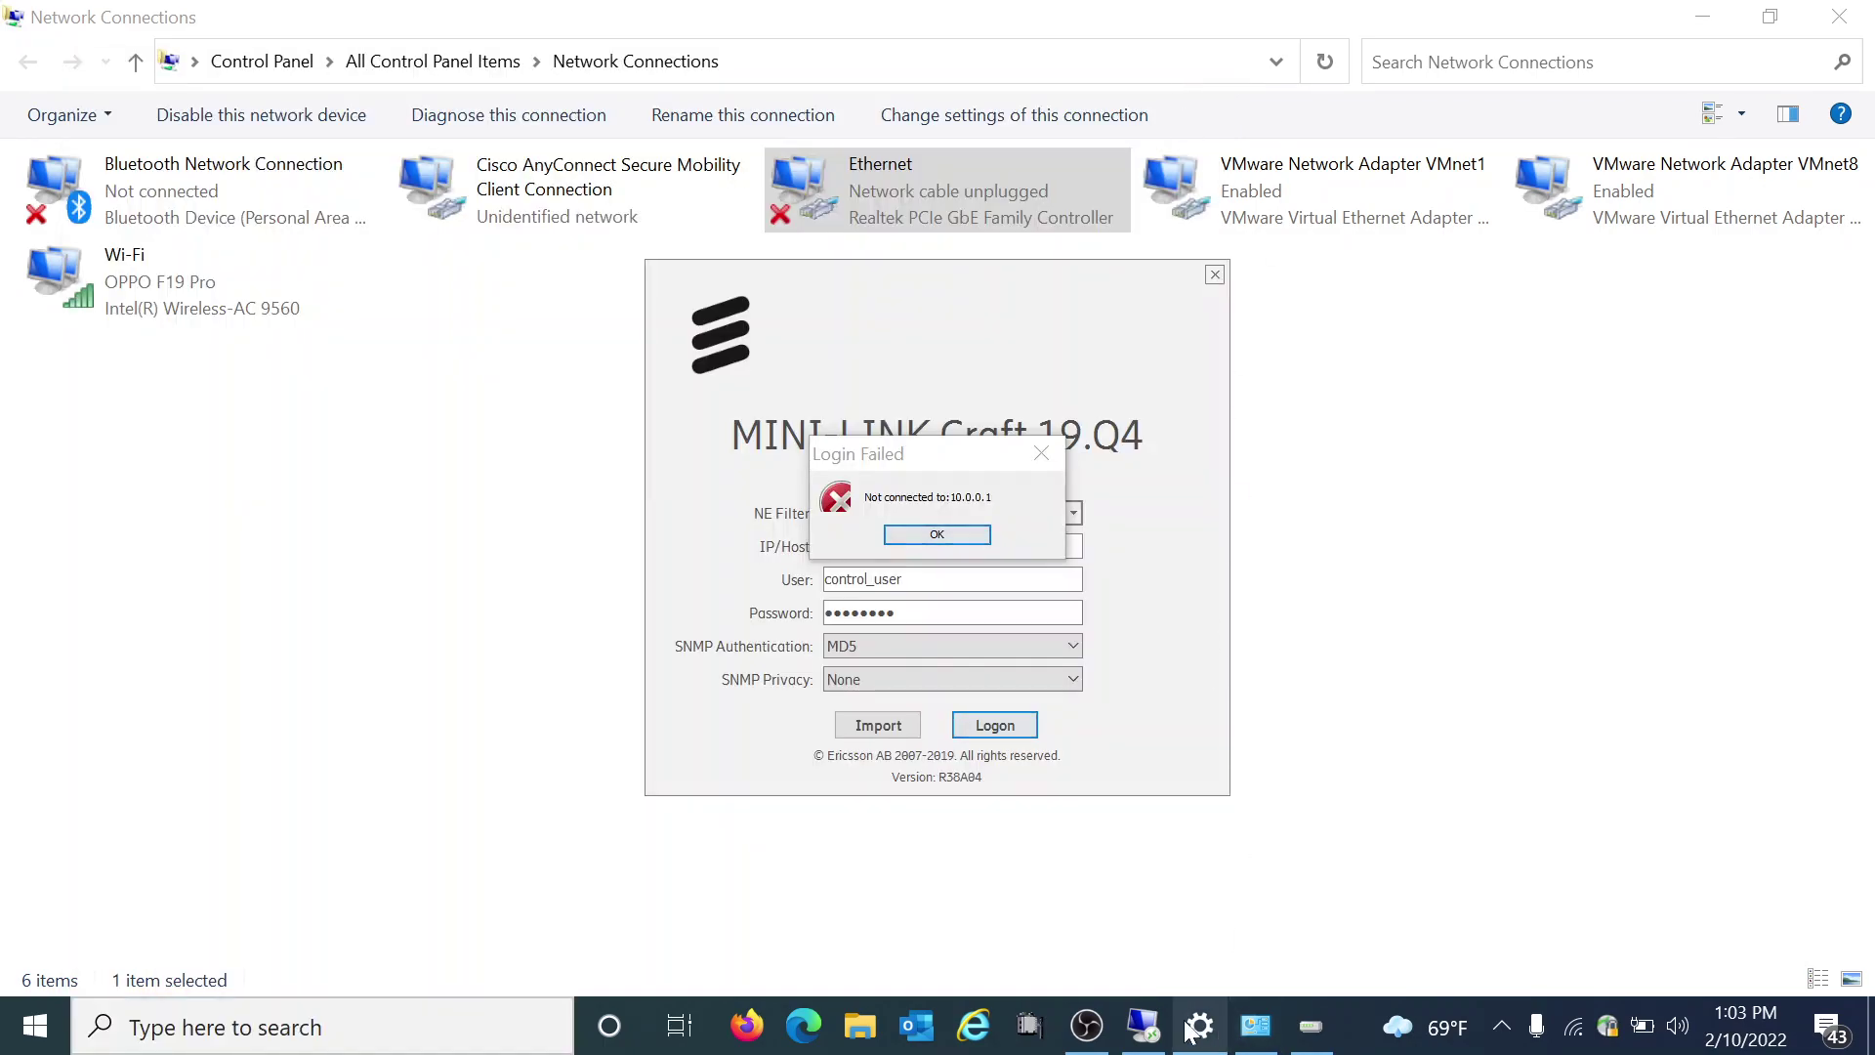
- In the remote session, launch MINI-LINK Craft and submit logon to SKSDR23-EMTN-01 at 10.7.14.170
{"action": "left_click", "coordinate": [1139, 1027]}
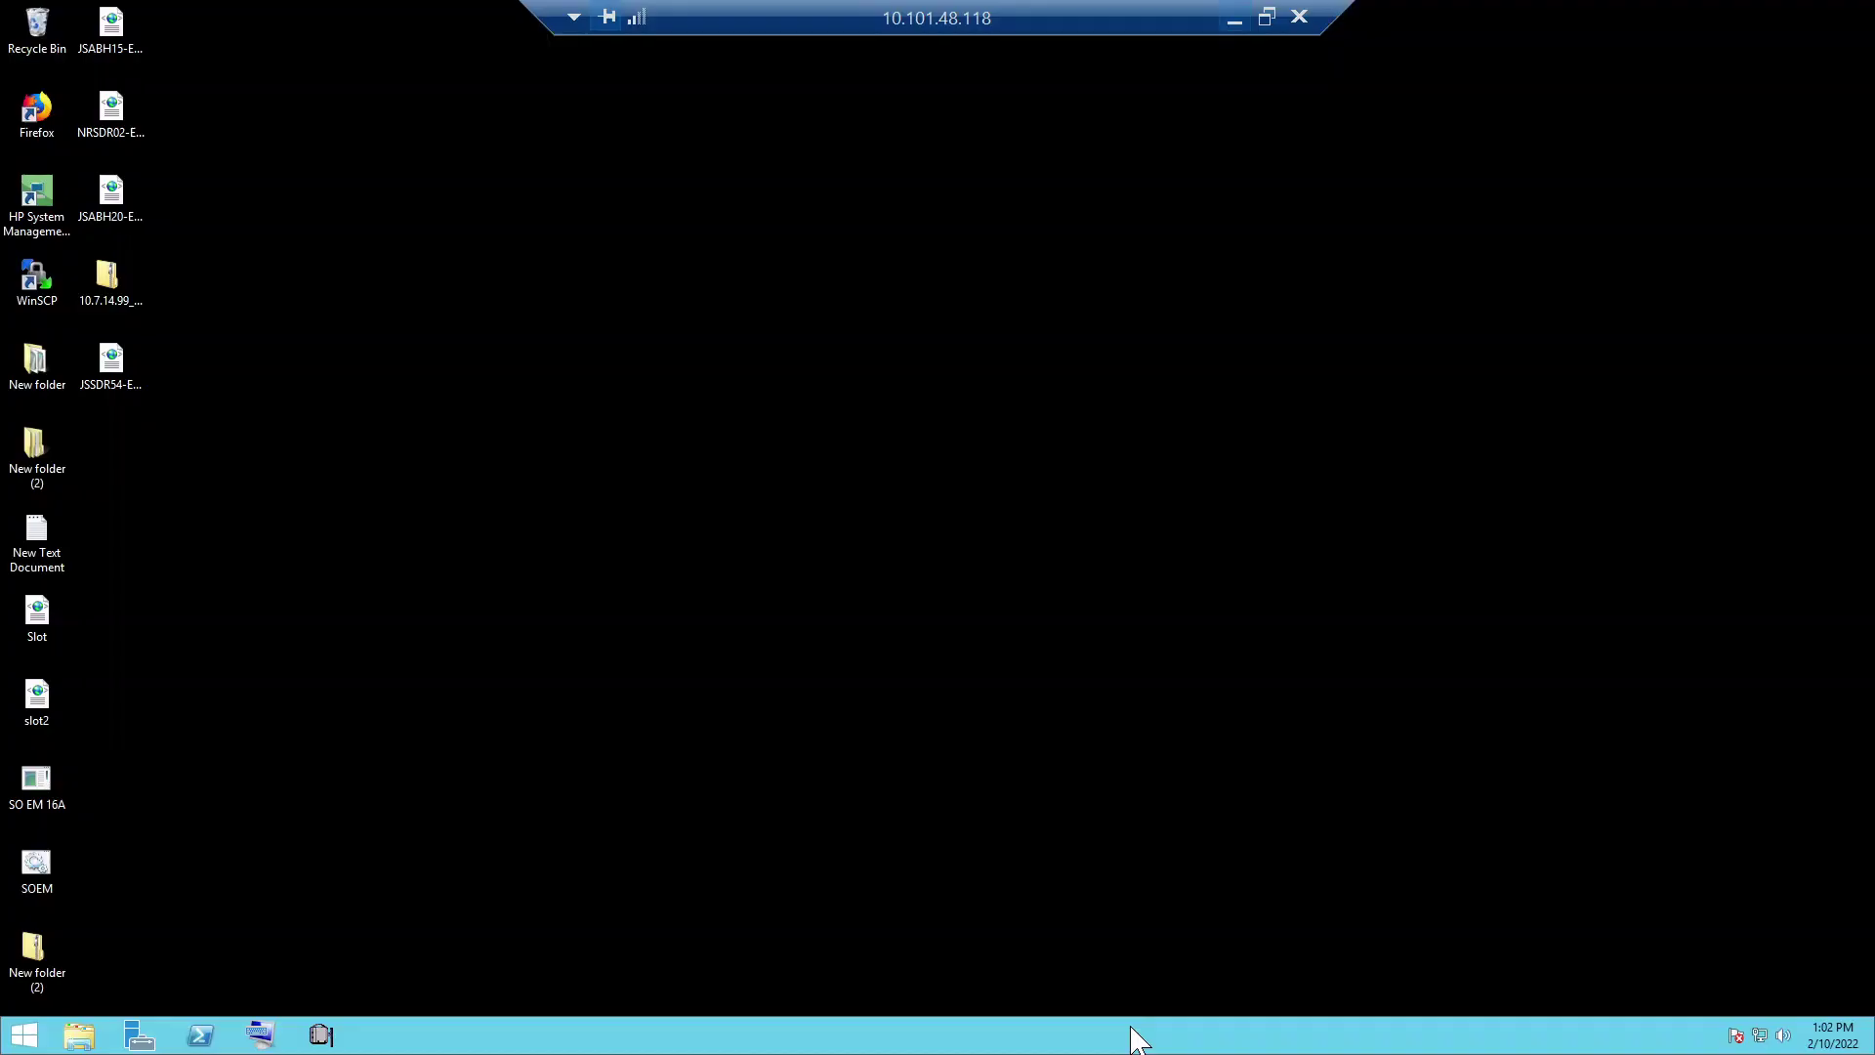
{"action": "left_click", "coordinate": [322, 1035]}
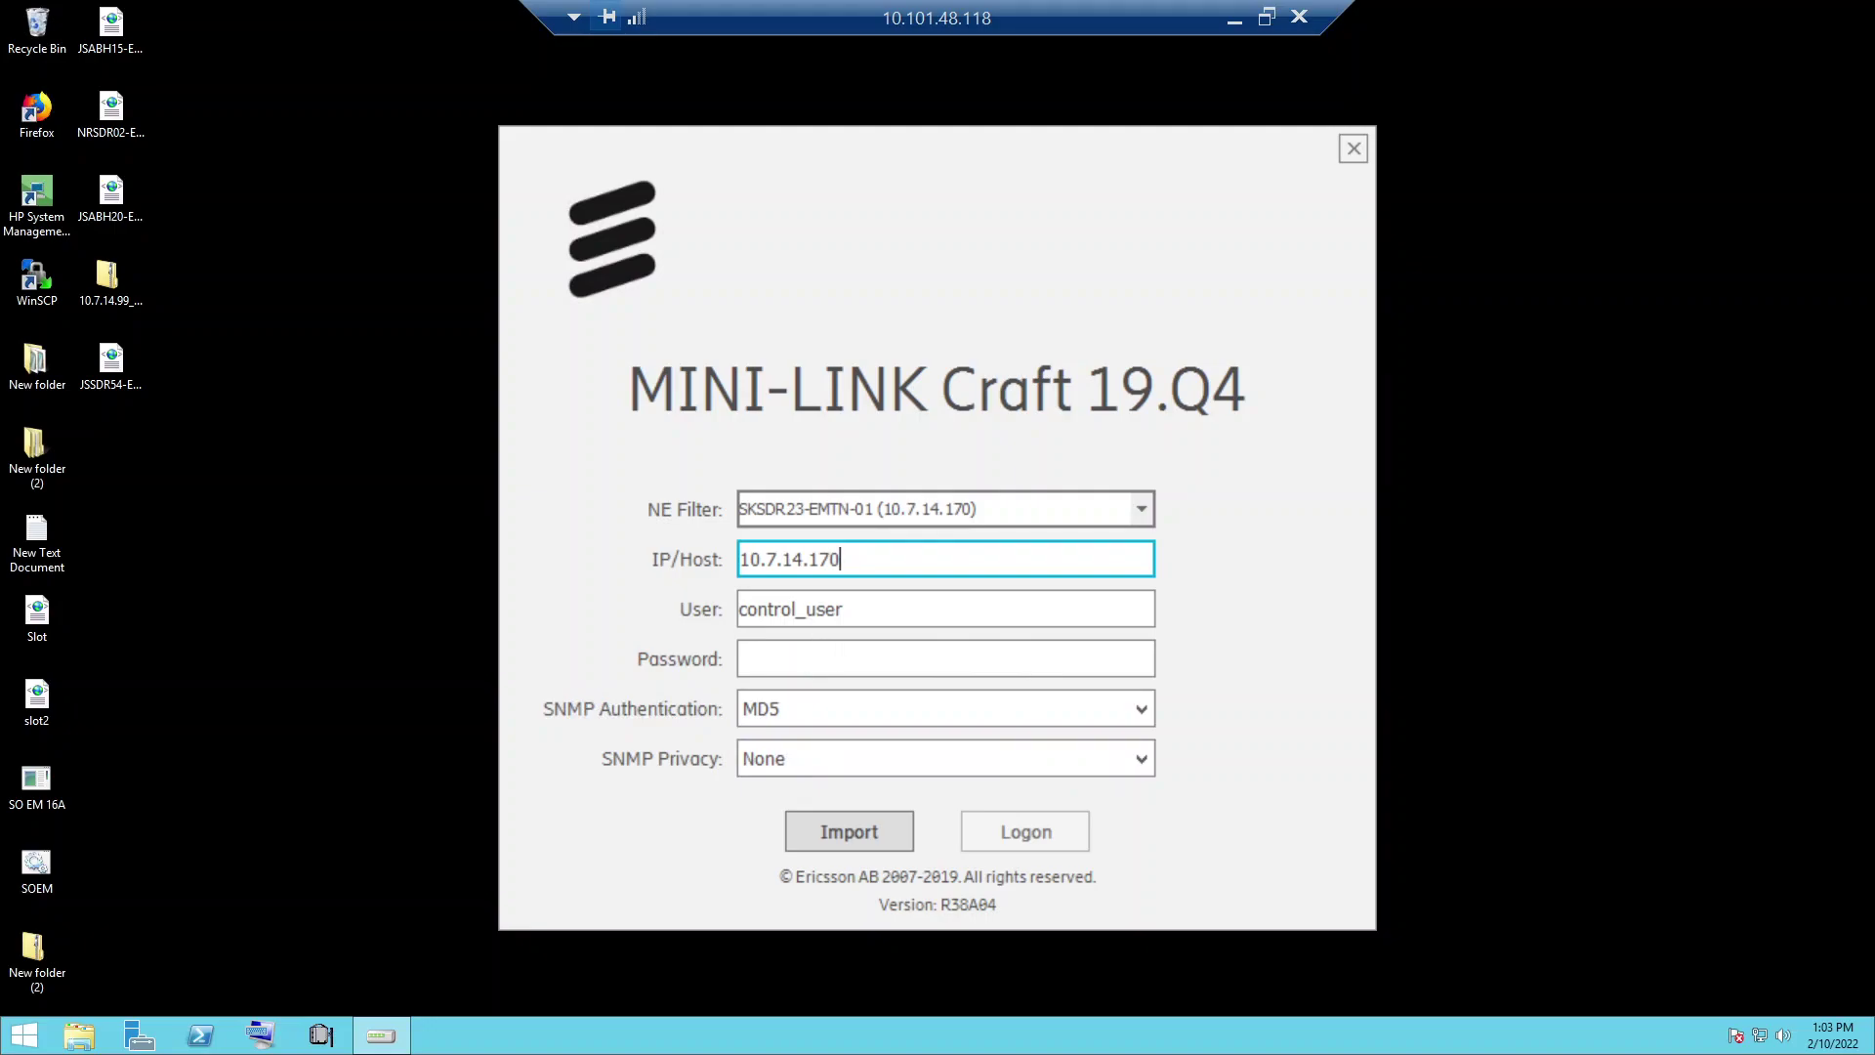
{"action": "left_click", "coordinate": [945, 658]}
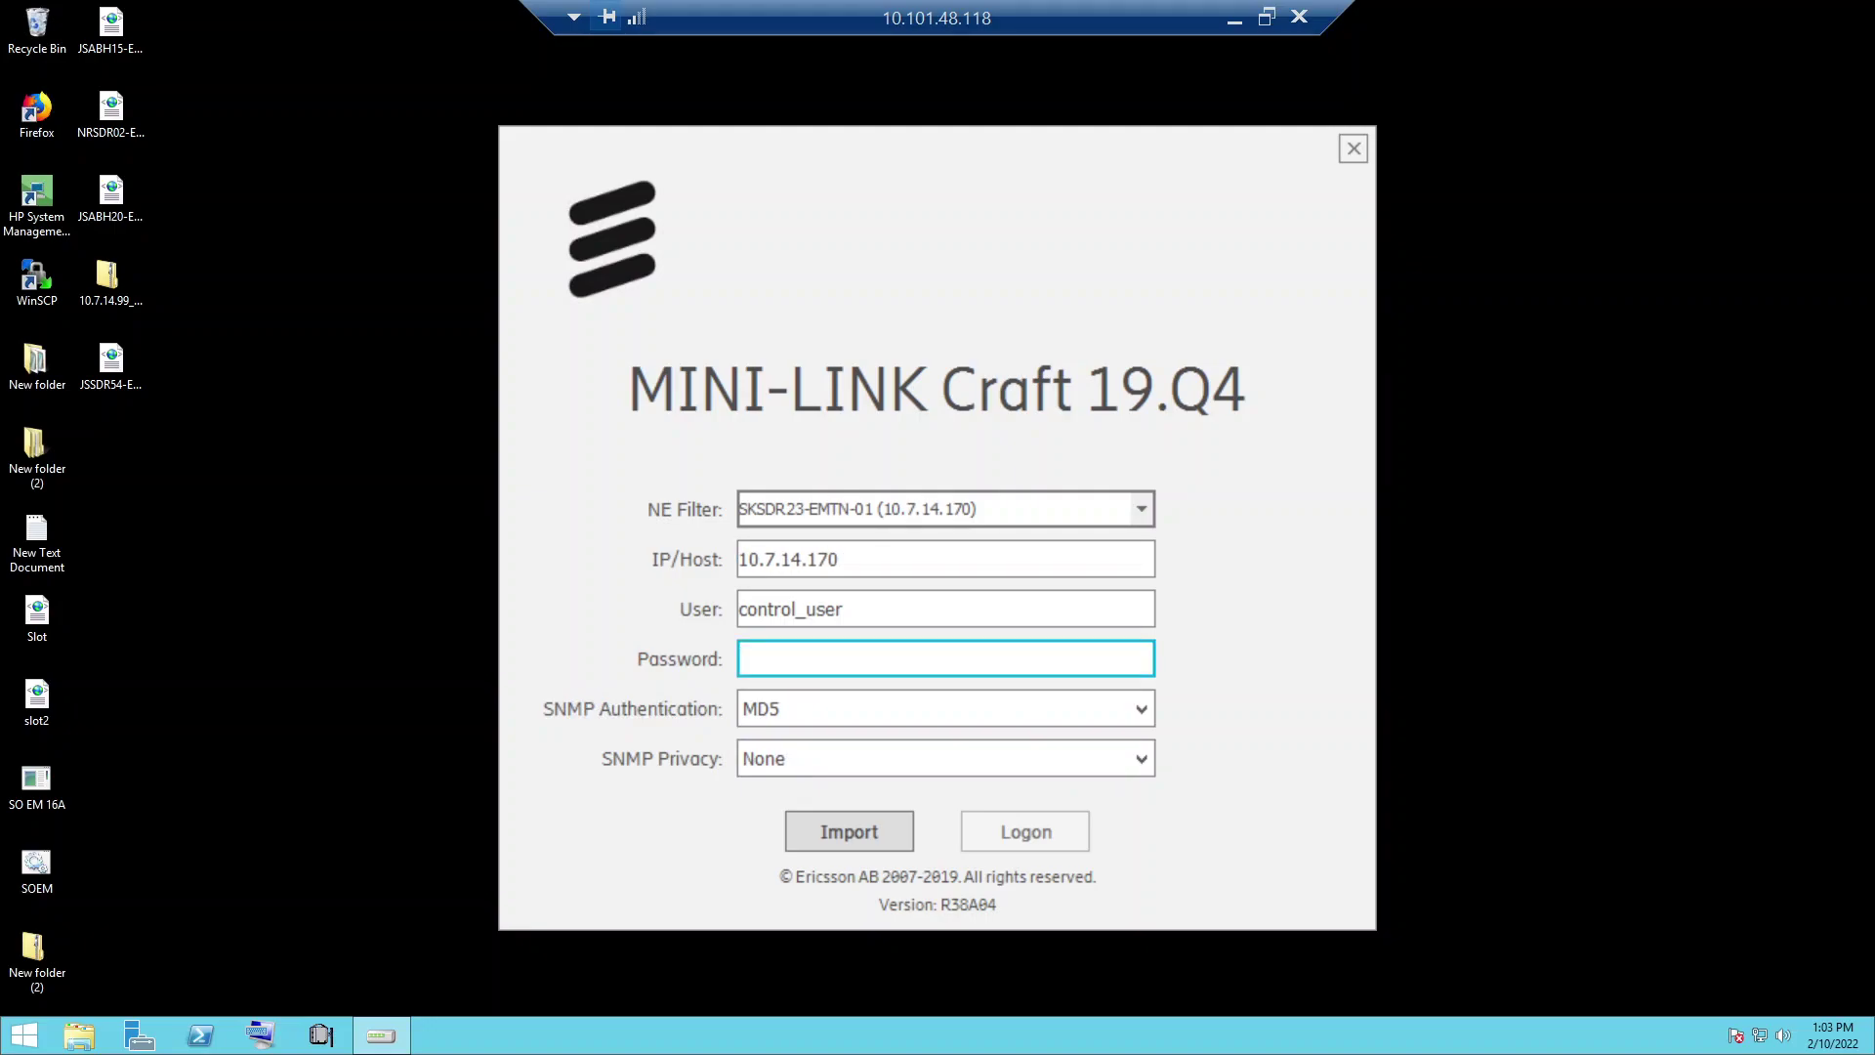
{"action": "type", "text": "•••"}
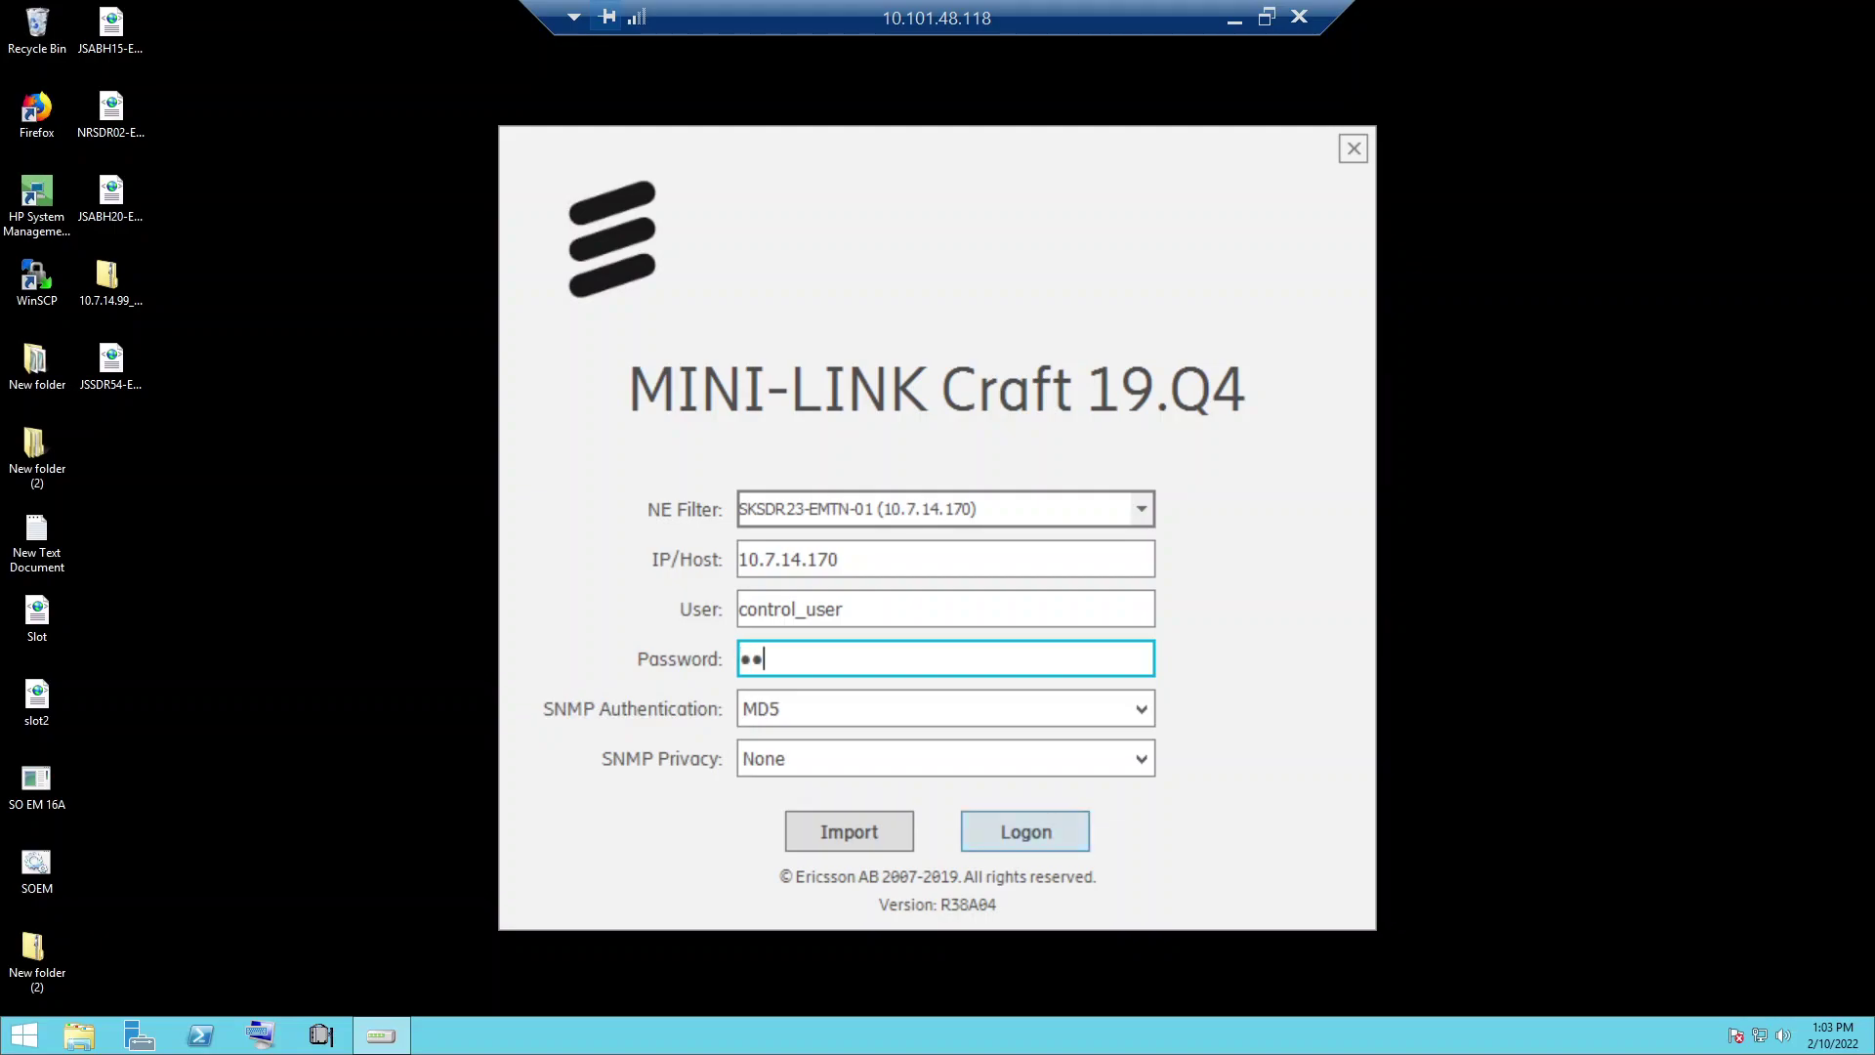
{"action": "type", "text": "•••••"}
{"action": "left_click", "coordinate": [1035, 828]}
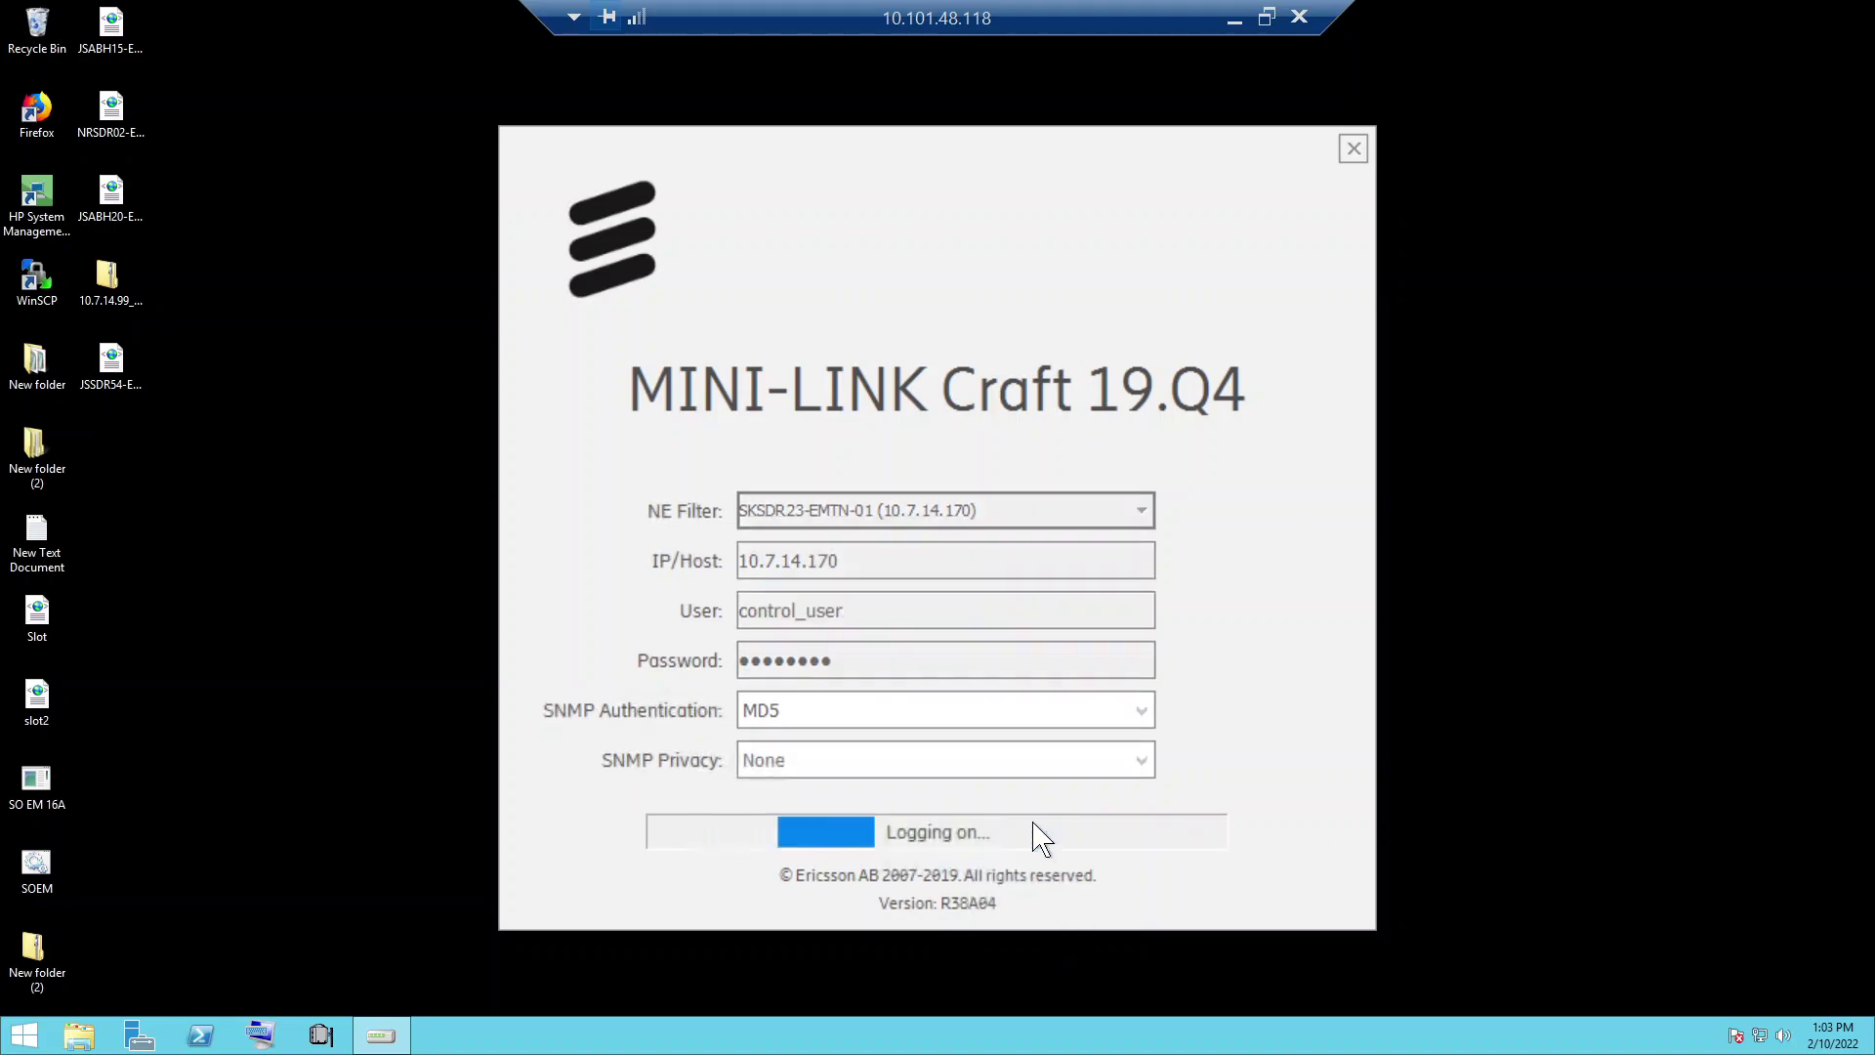
{"action": "left_click", "coordinate": [1233, 22]}
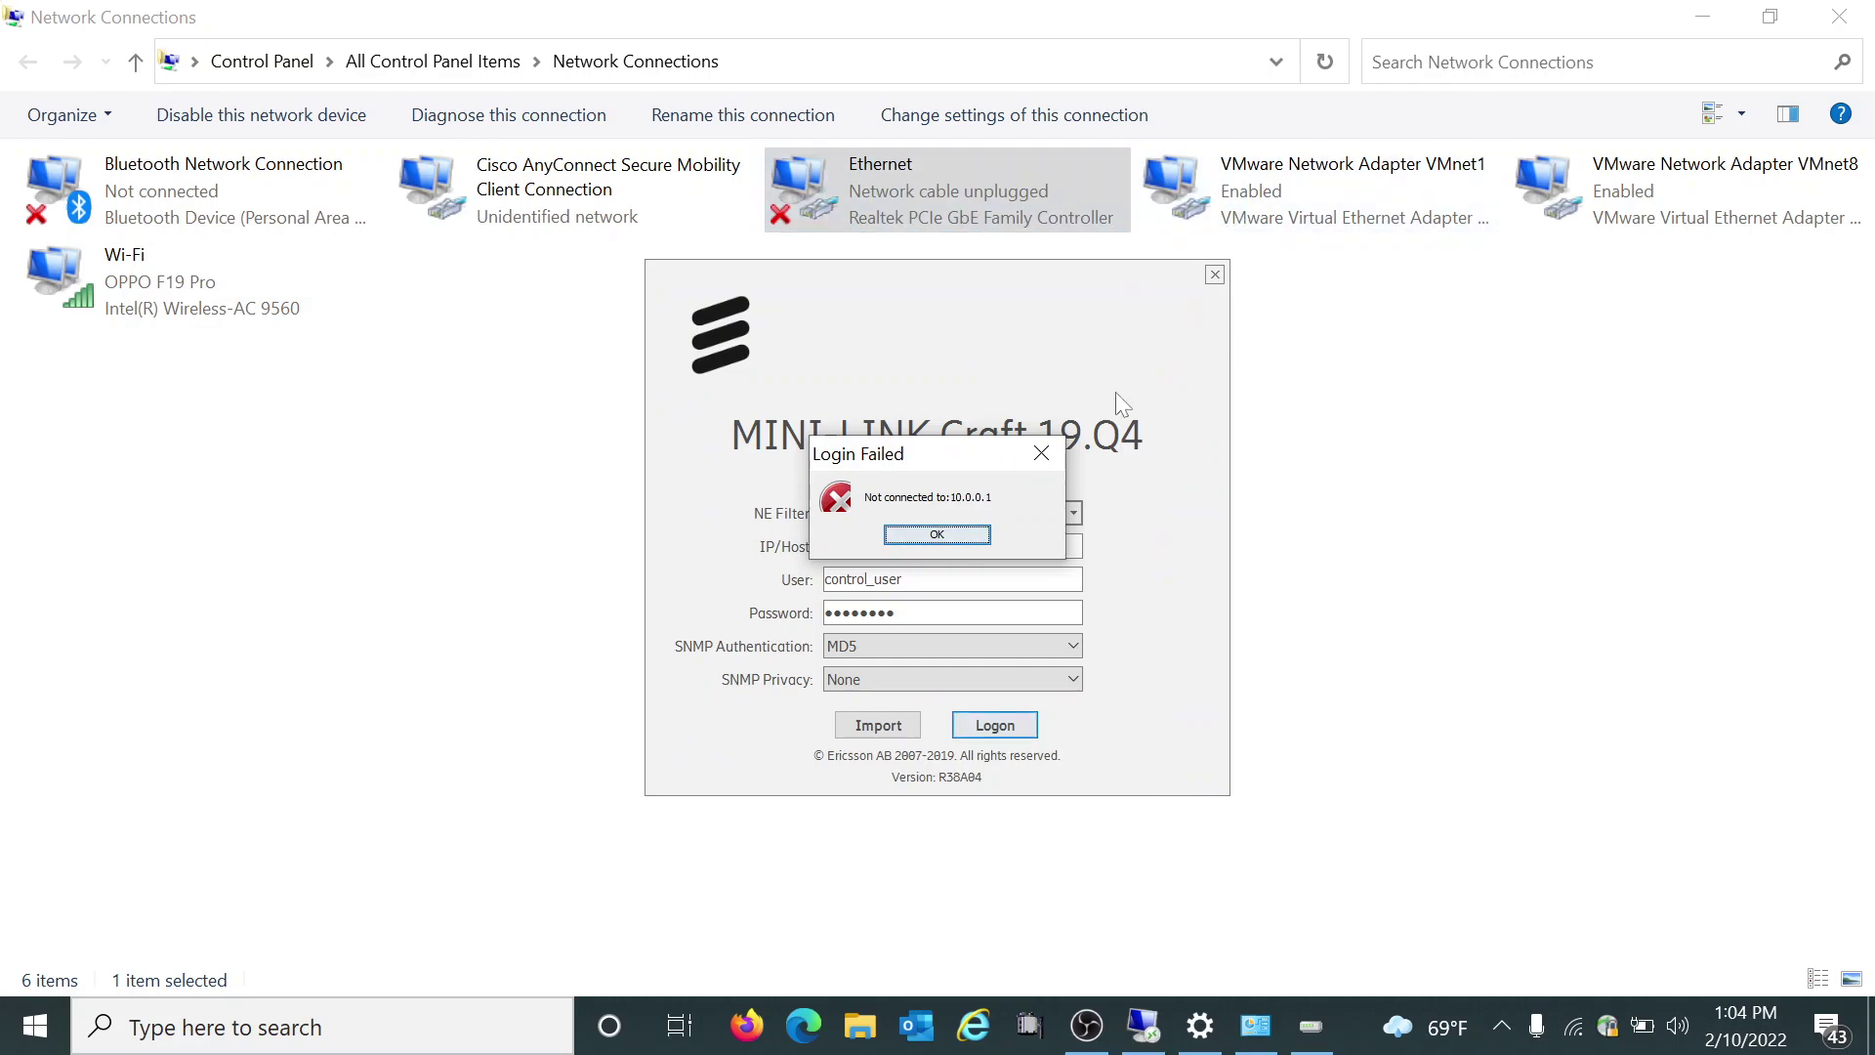
- Dismiss Login Failed and close the local MINI-LINK login, Network Connections and Ethernet settings windows
{"action": "left_click", "coordinate": [935, 535]}
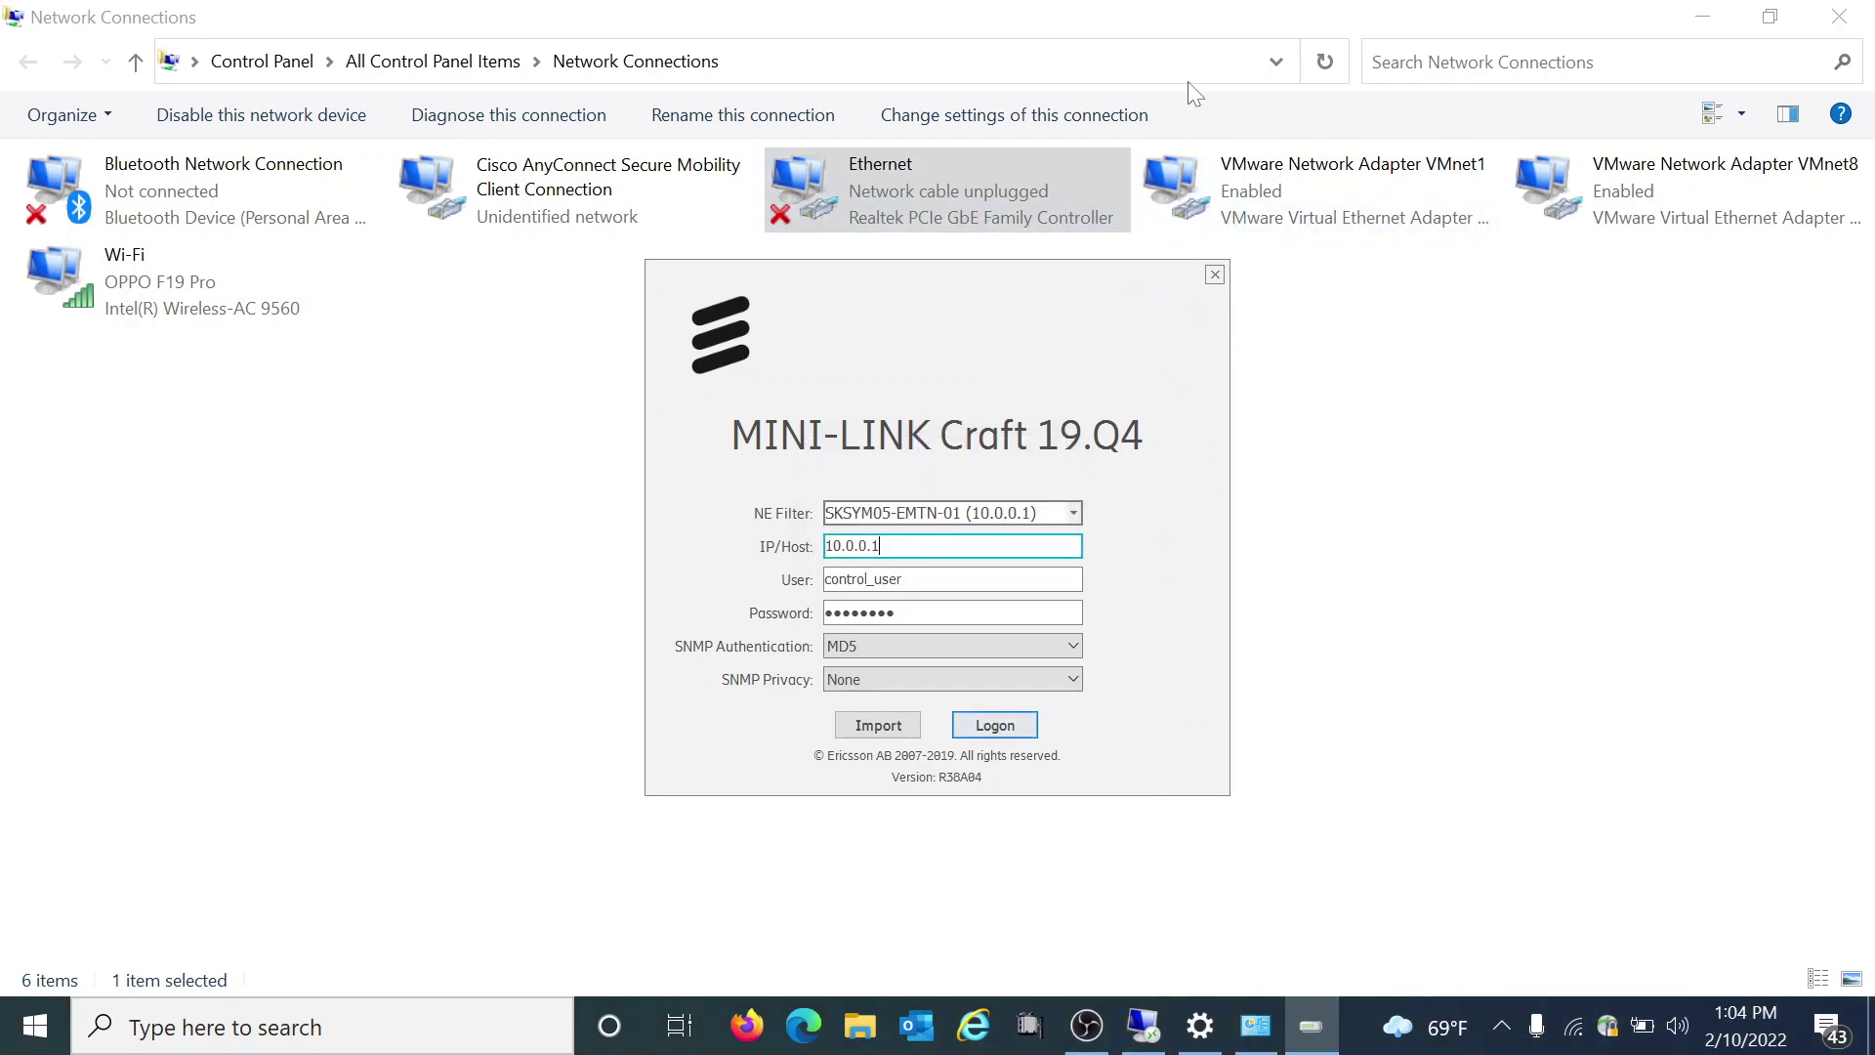
{"action": "left_click", "coordinate": [1215, 275]}
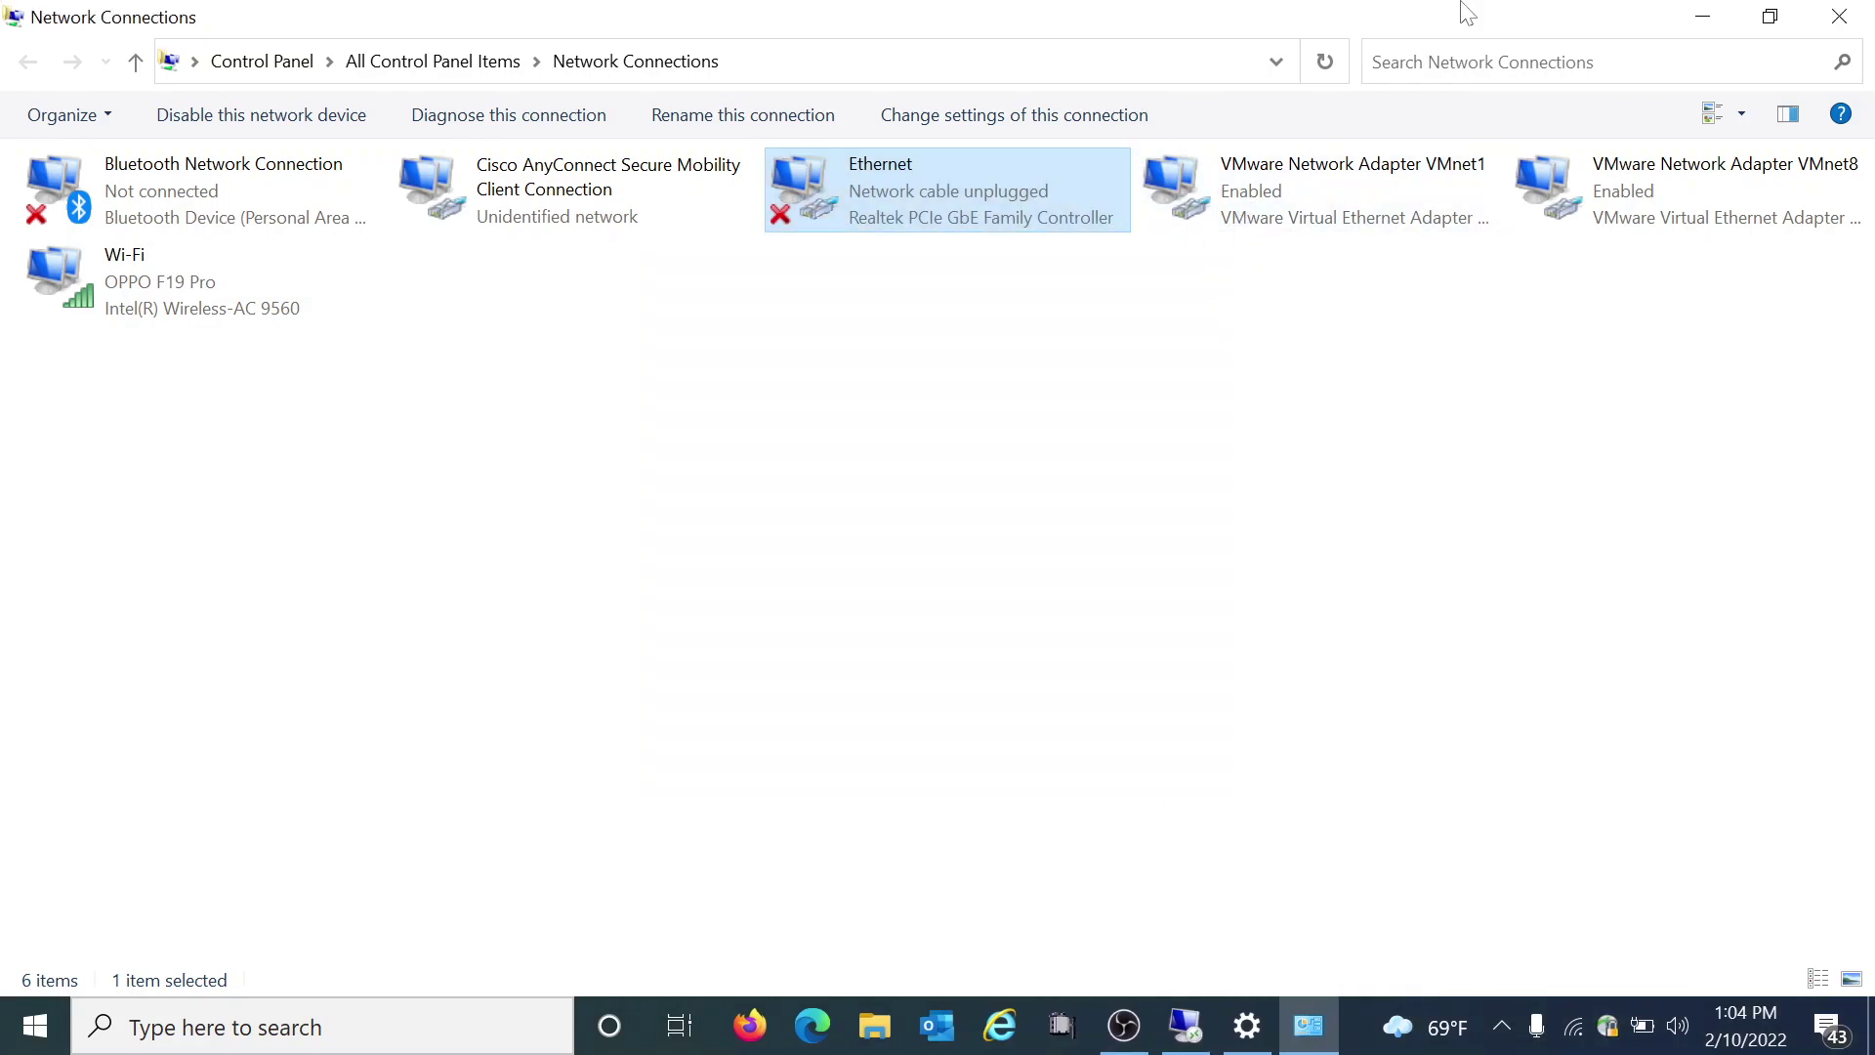
{"action": "left_click", "coordinate": [1719, 18]}
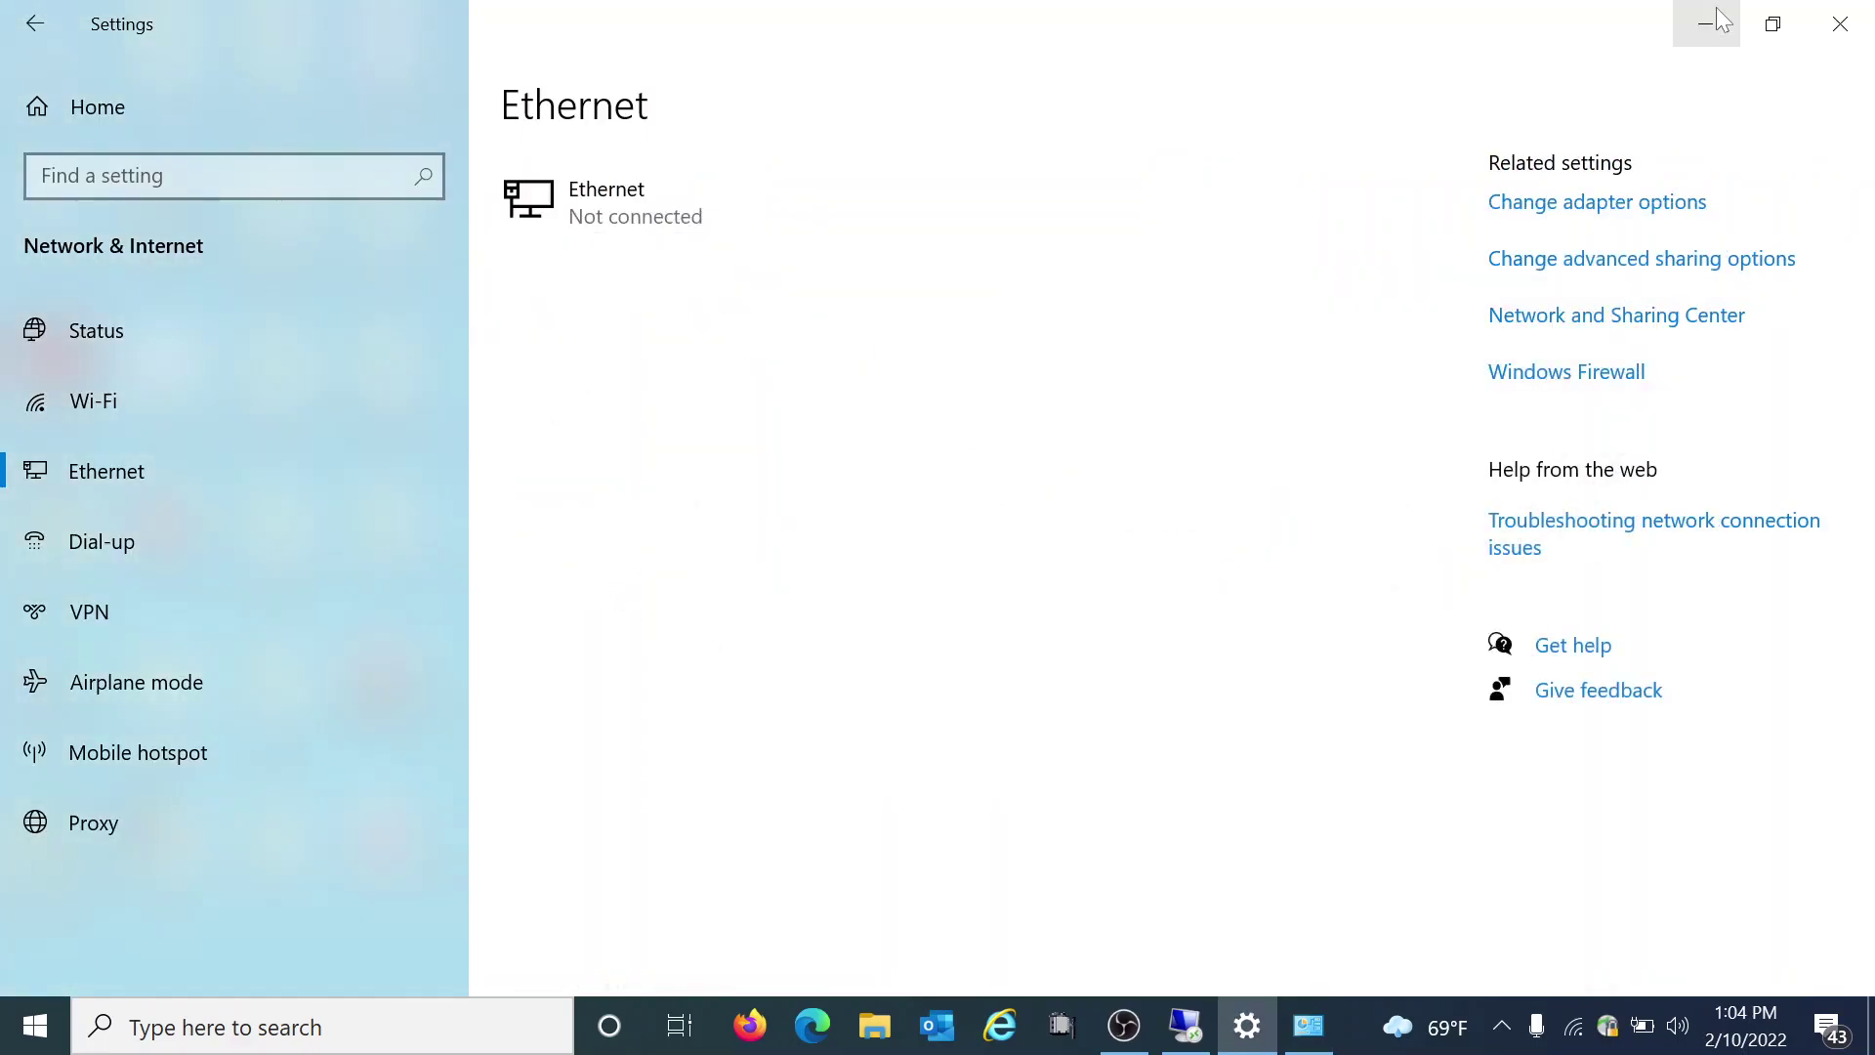
{"action": "left_click", "coordinate": [1836, 34]}
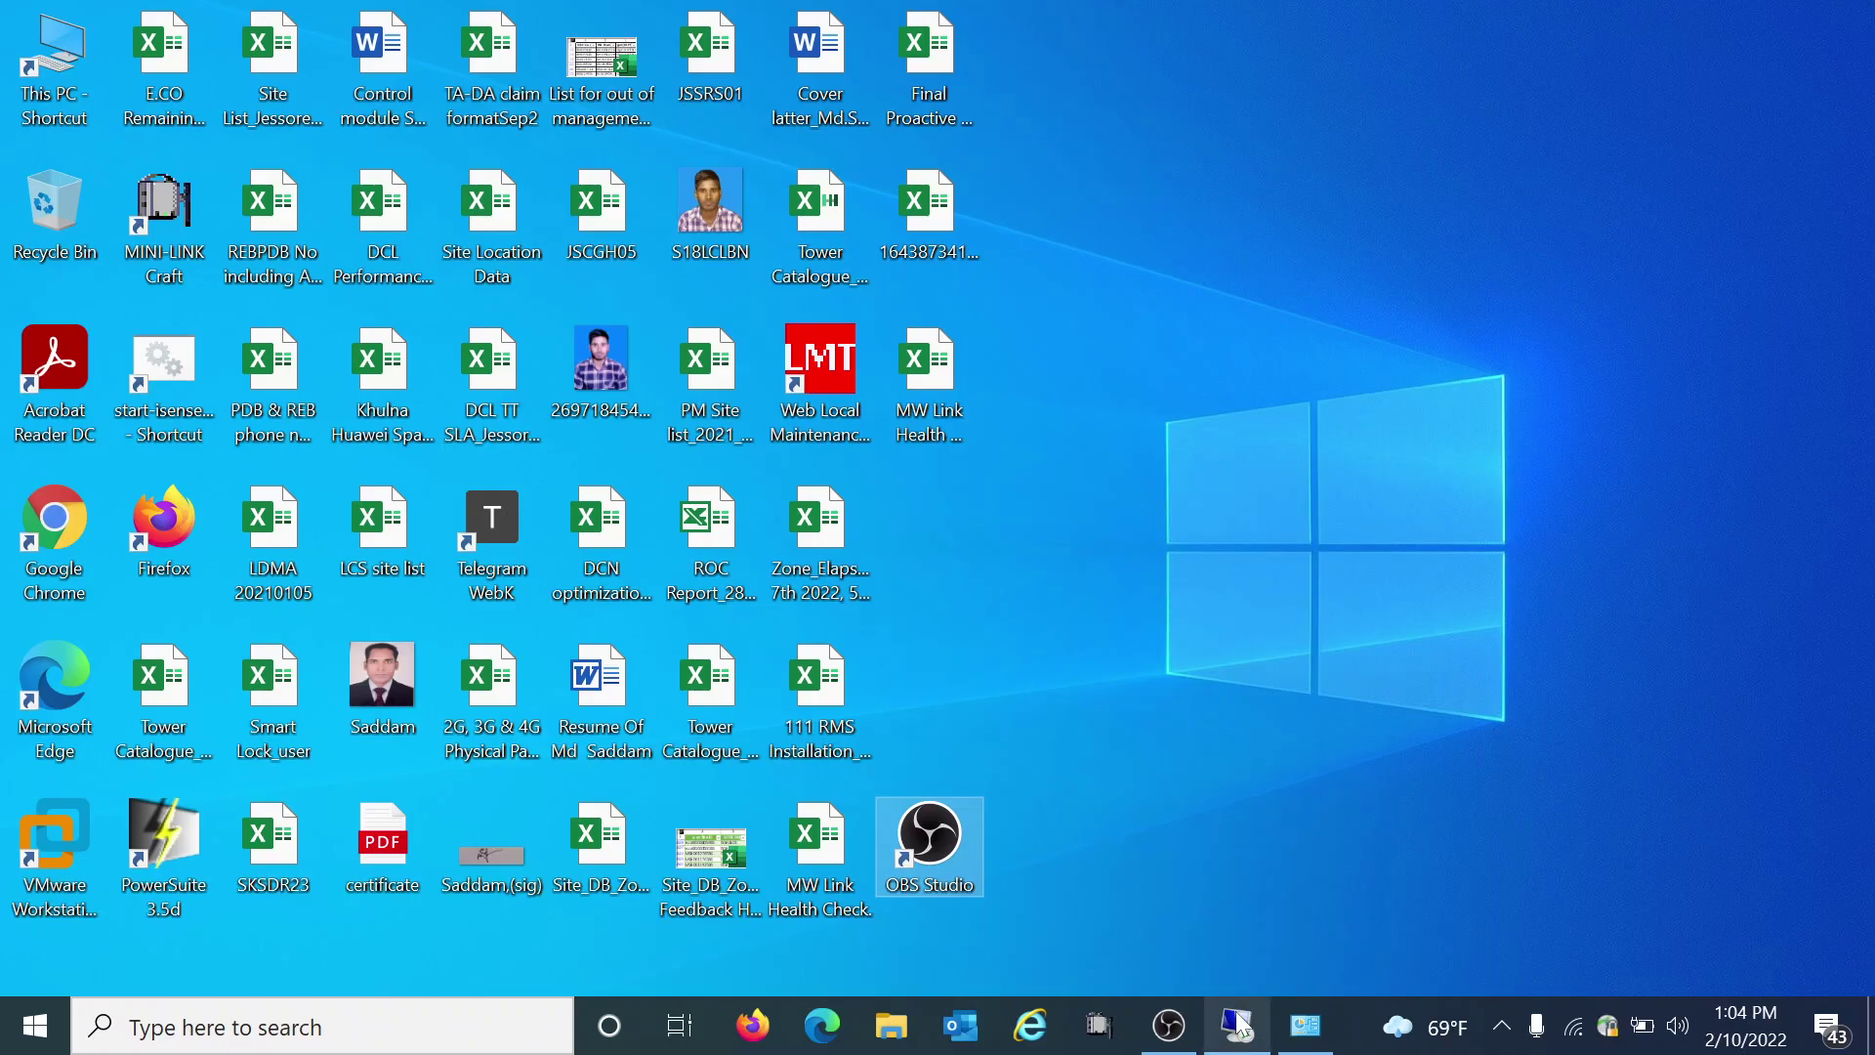
- Restore the full-screen remote session showing SKSDR23-EMTN-01's Network Element page, In Service
{"action": "mouse_move", "coordinate": [1237, 1025]}
{"action": "left_click", "coordinate": [1221, 916]}
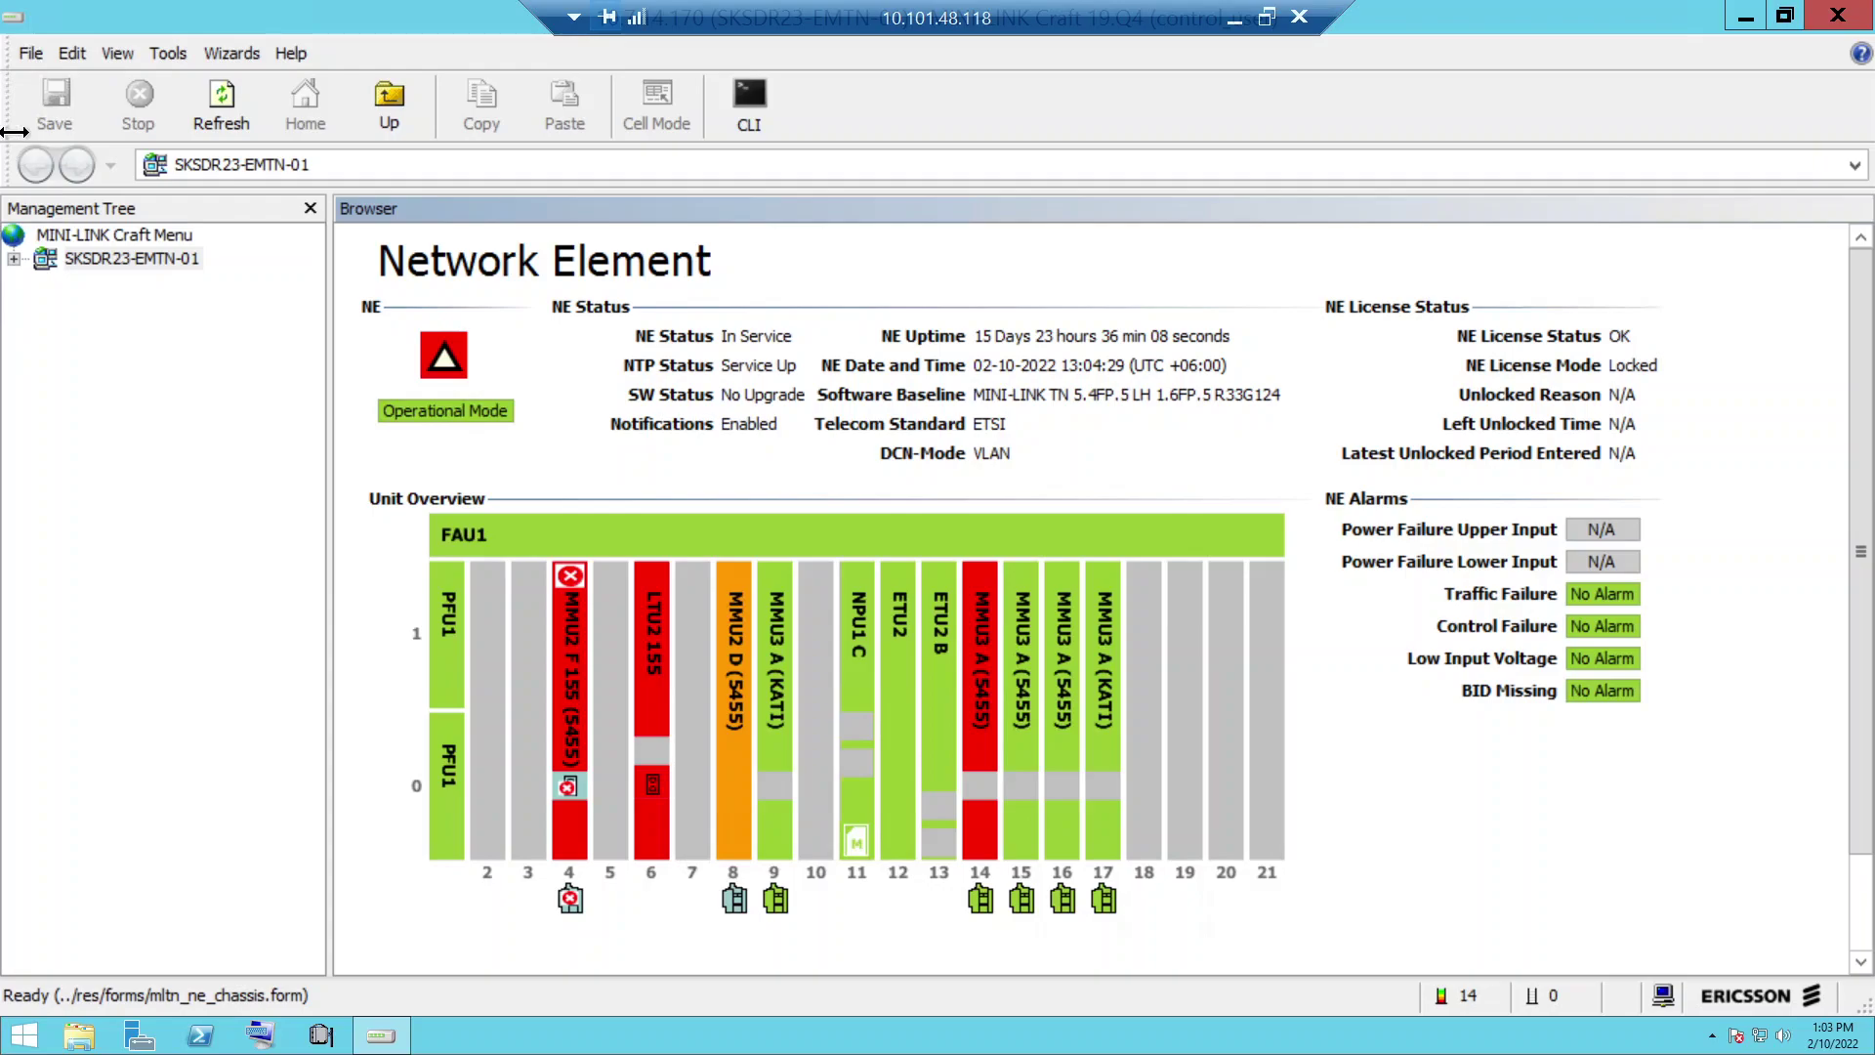
- Expand SKSDR23-EMTN-01 and its Radio Links in the Management Tree, then show the node's Configure menu
{"action": "left_click", "coordinate": [15, 258]}
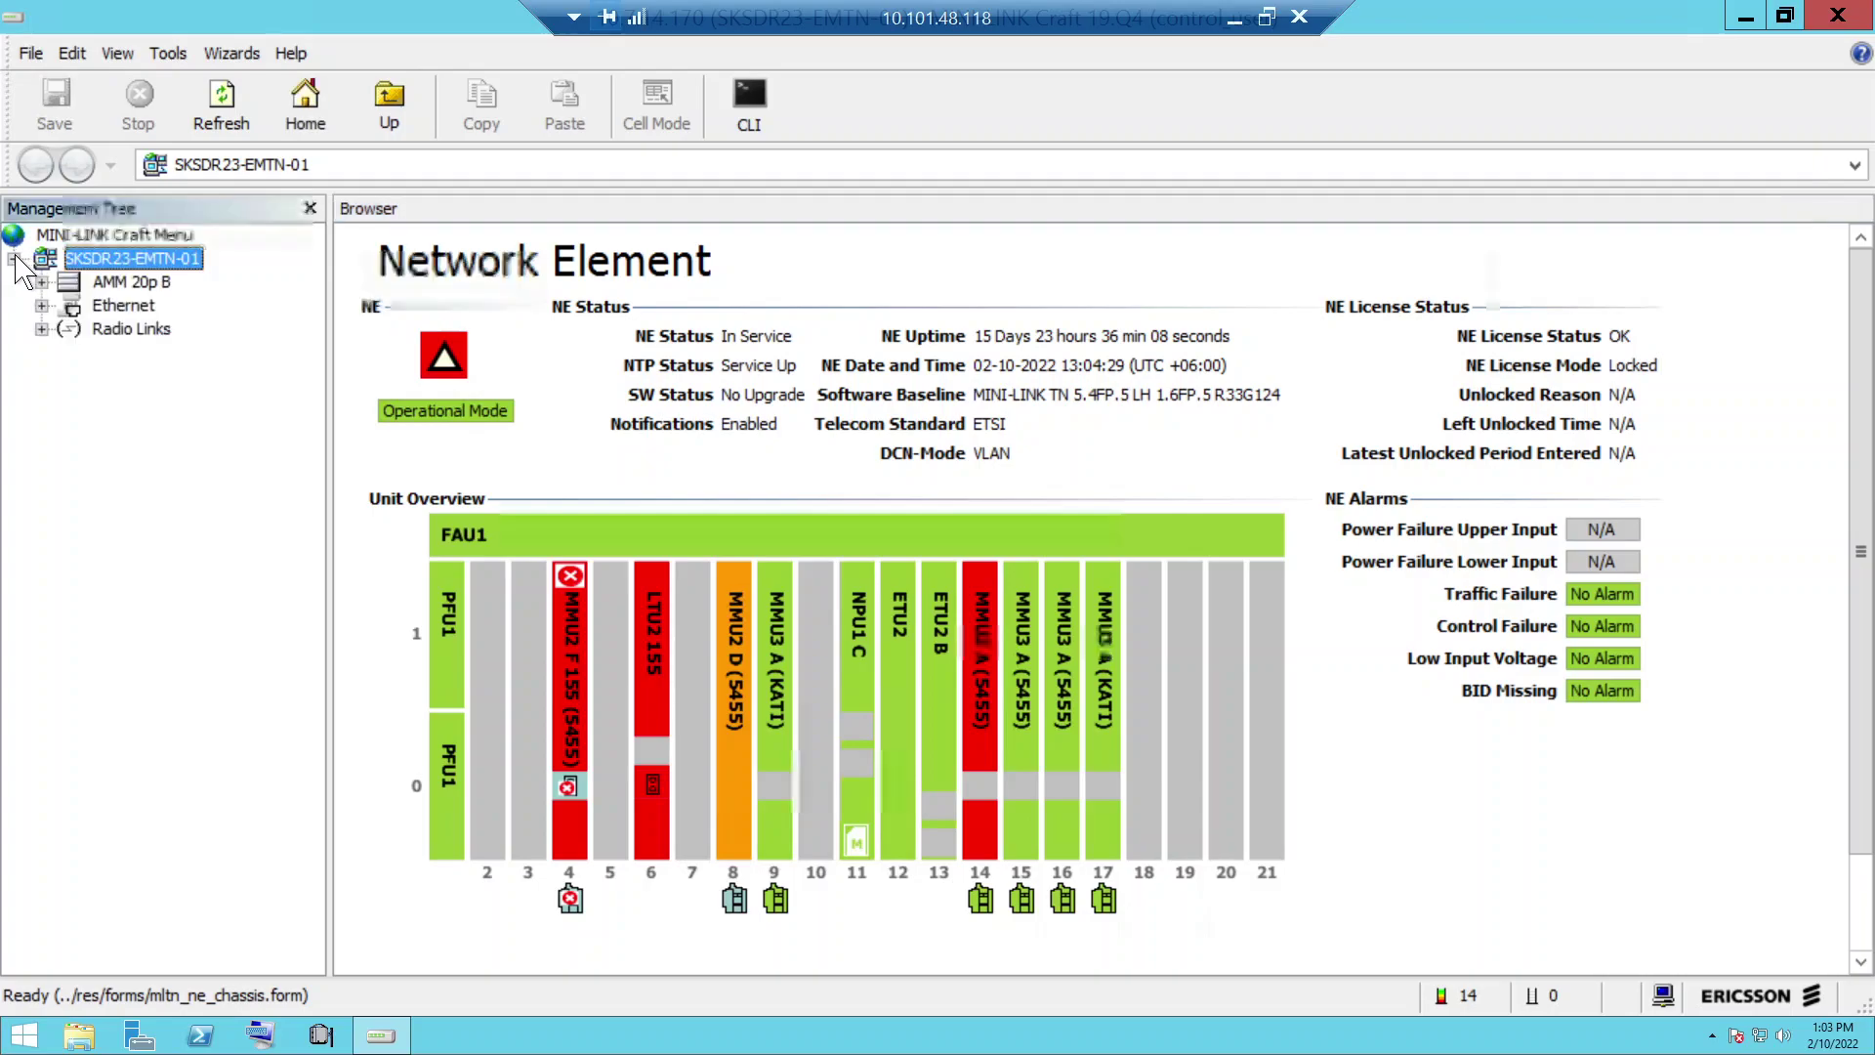
{"action": "left_click", "coordinate": [41, 329]}
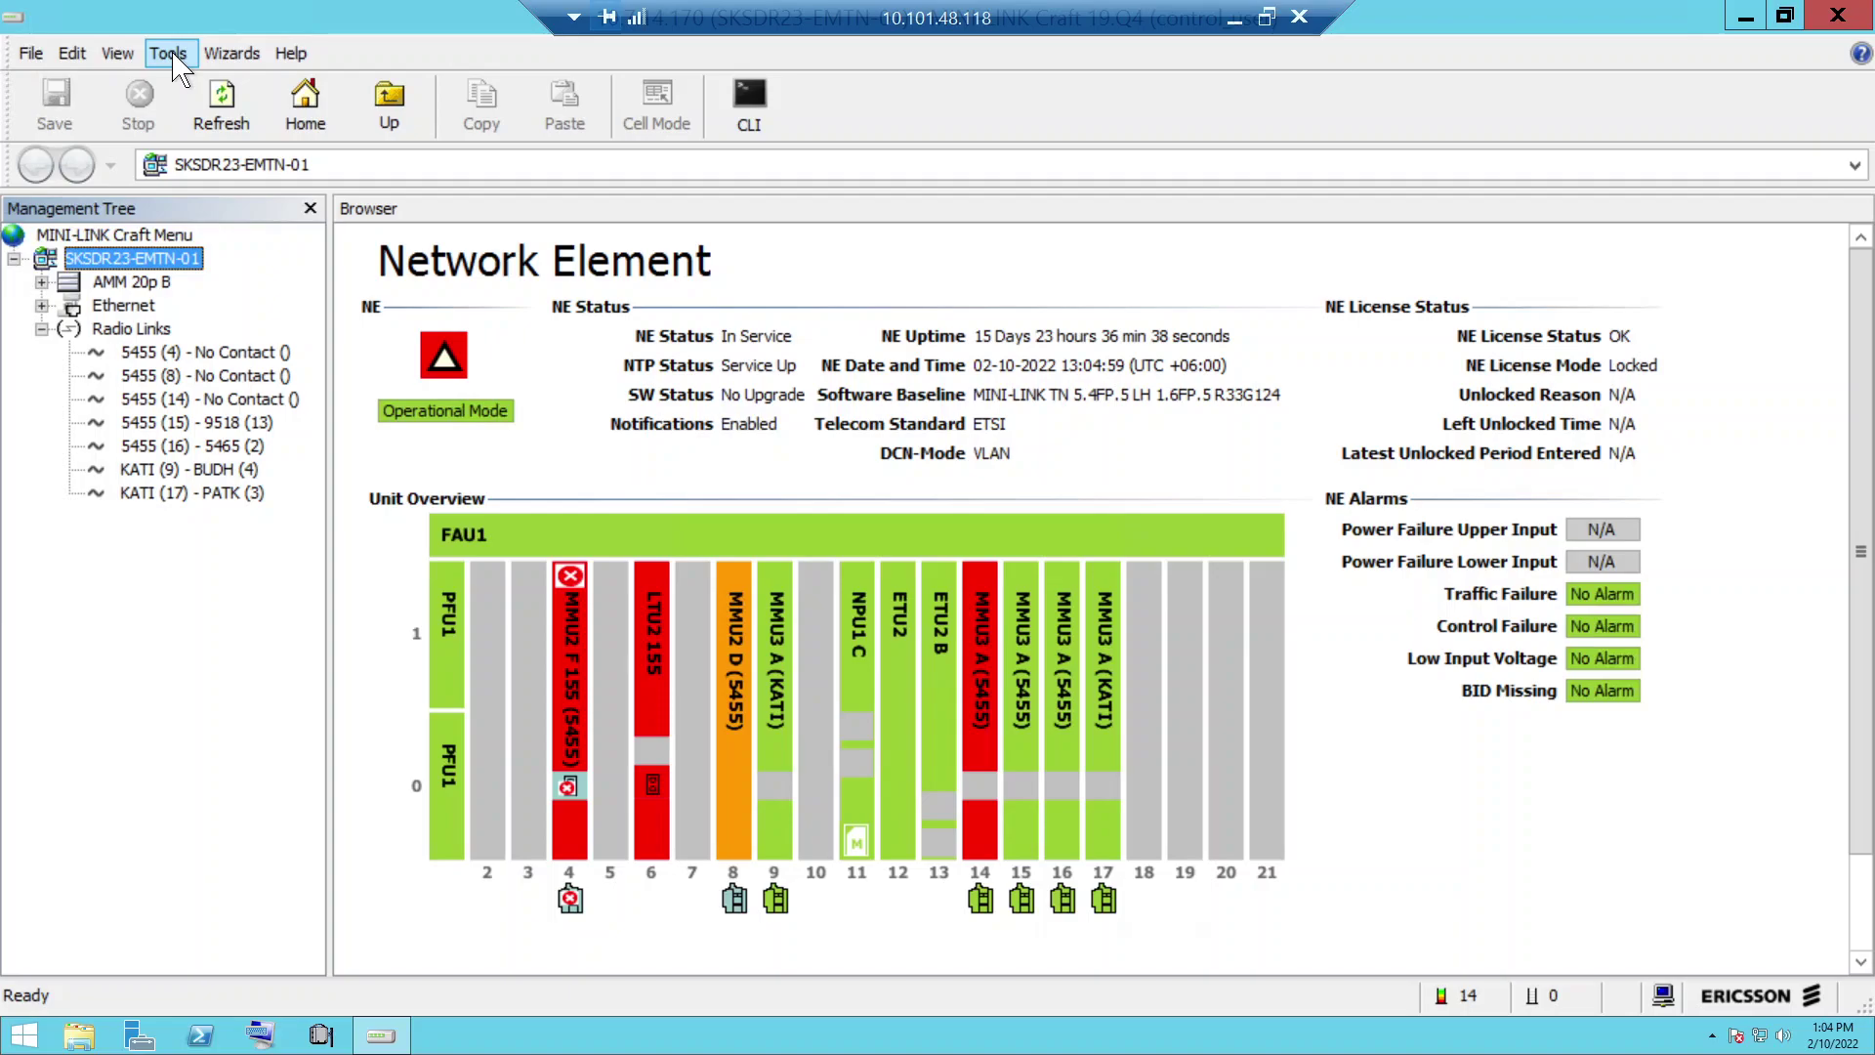
{"action": "right_click", "coordinate": [138, 258]}
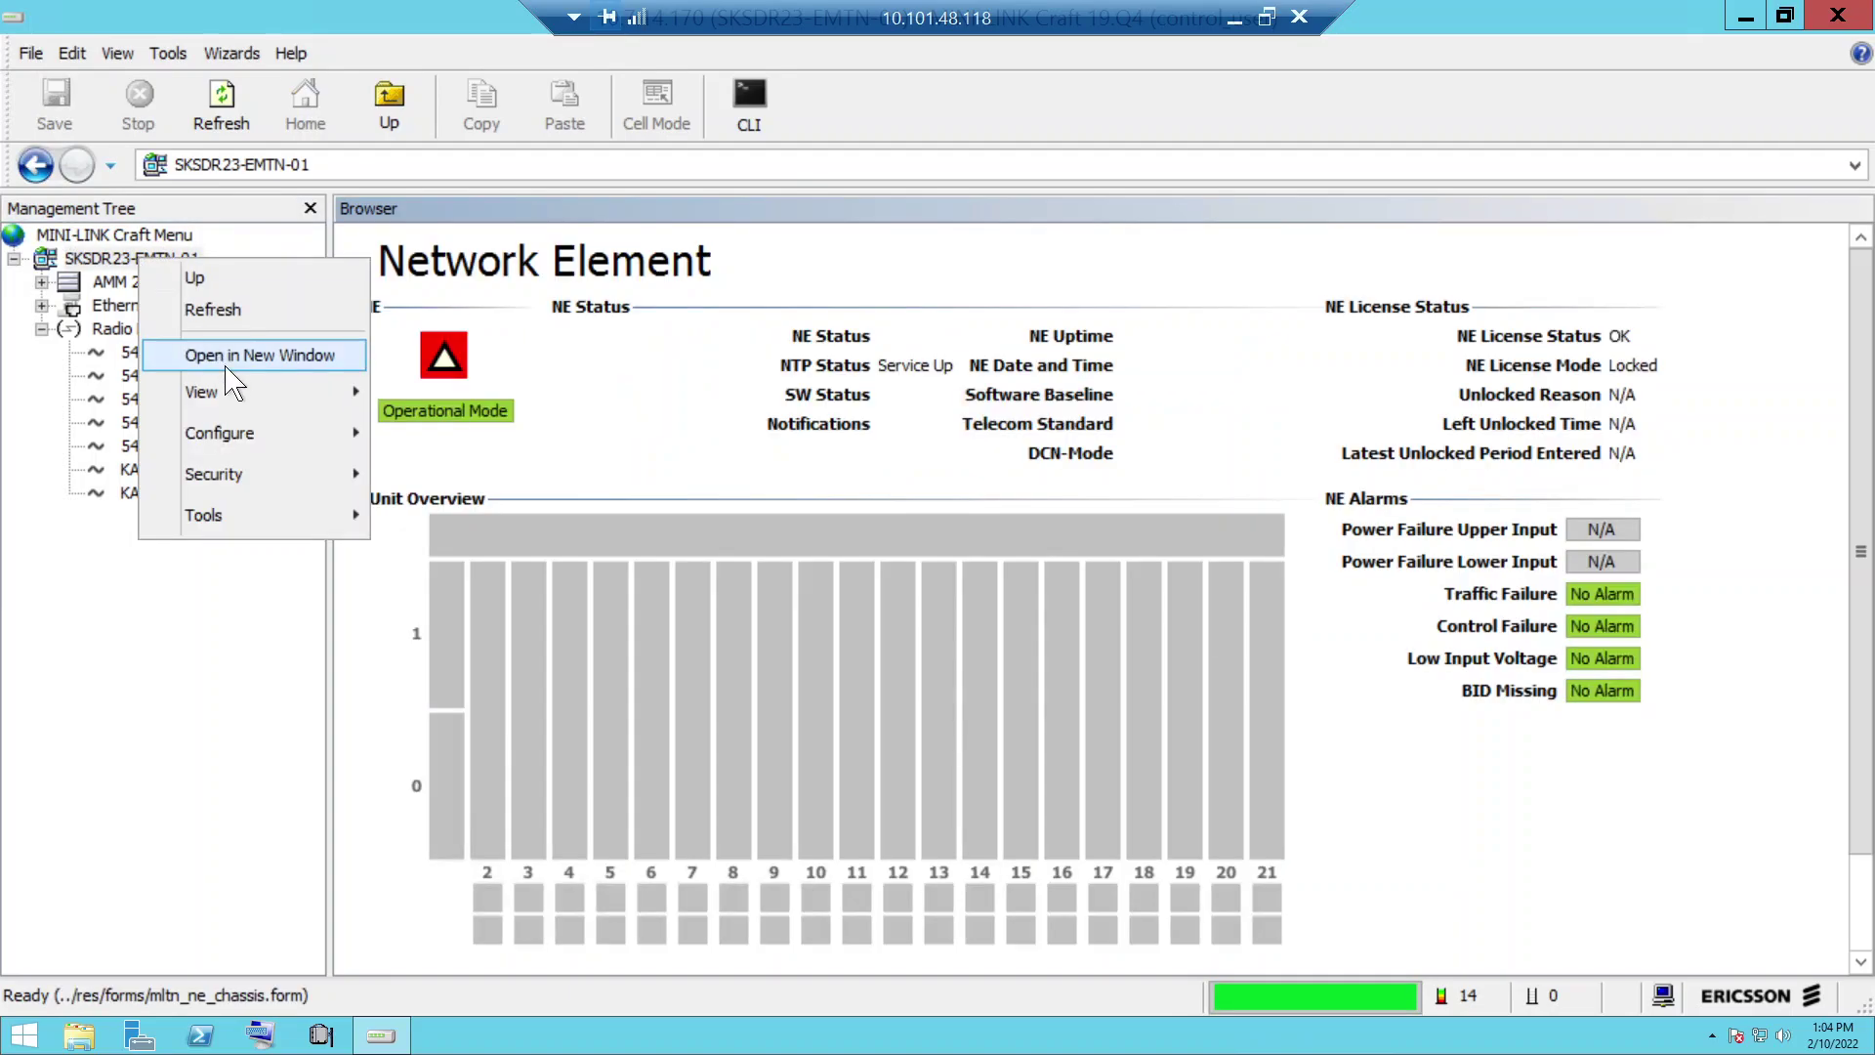
{"action": "mouse_move", "coordinate": [245, 447]}
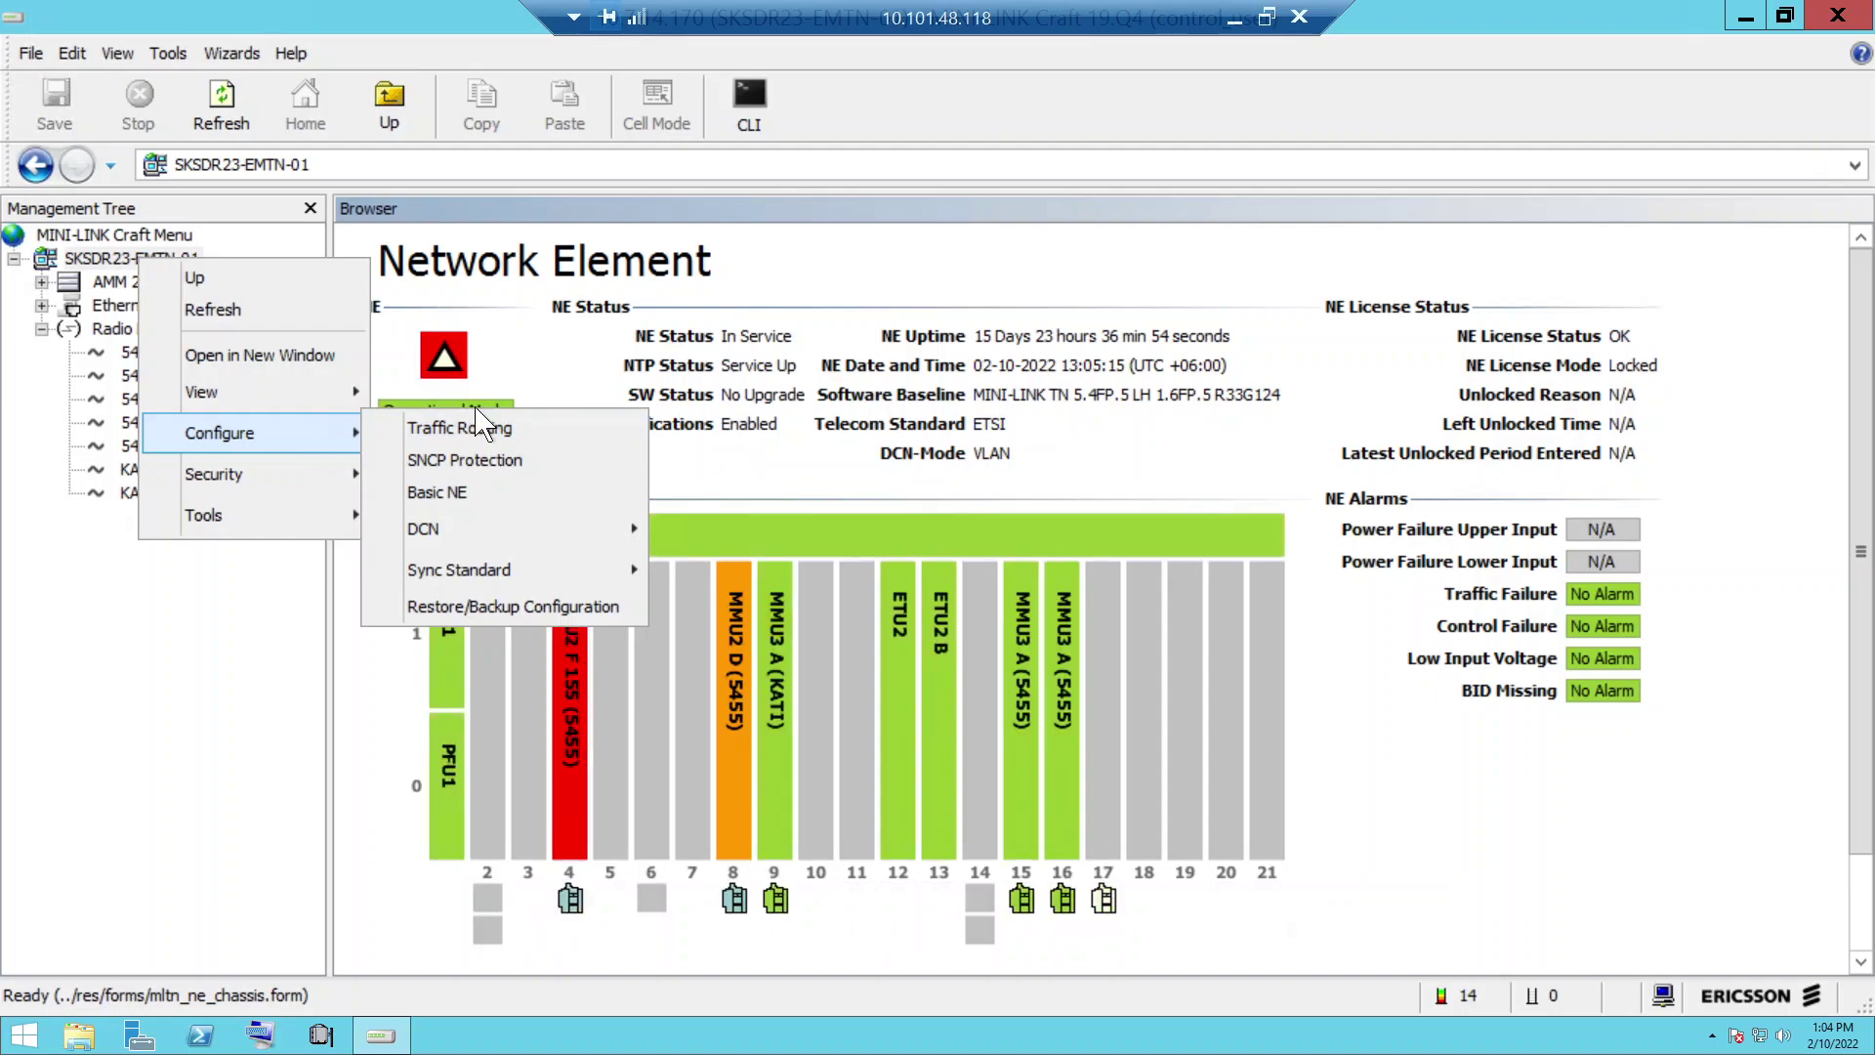
- Open Traffic Routing and pair Interface 1 NPU1 C 1/11 with Interface 2 MMU2 D 1/8
{"action": "left_click", "coordinate": [467, 431]}
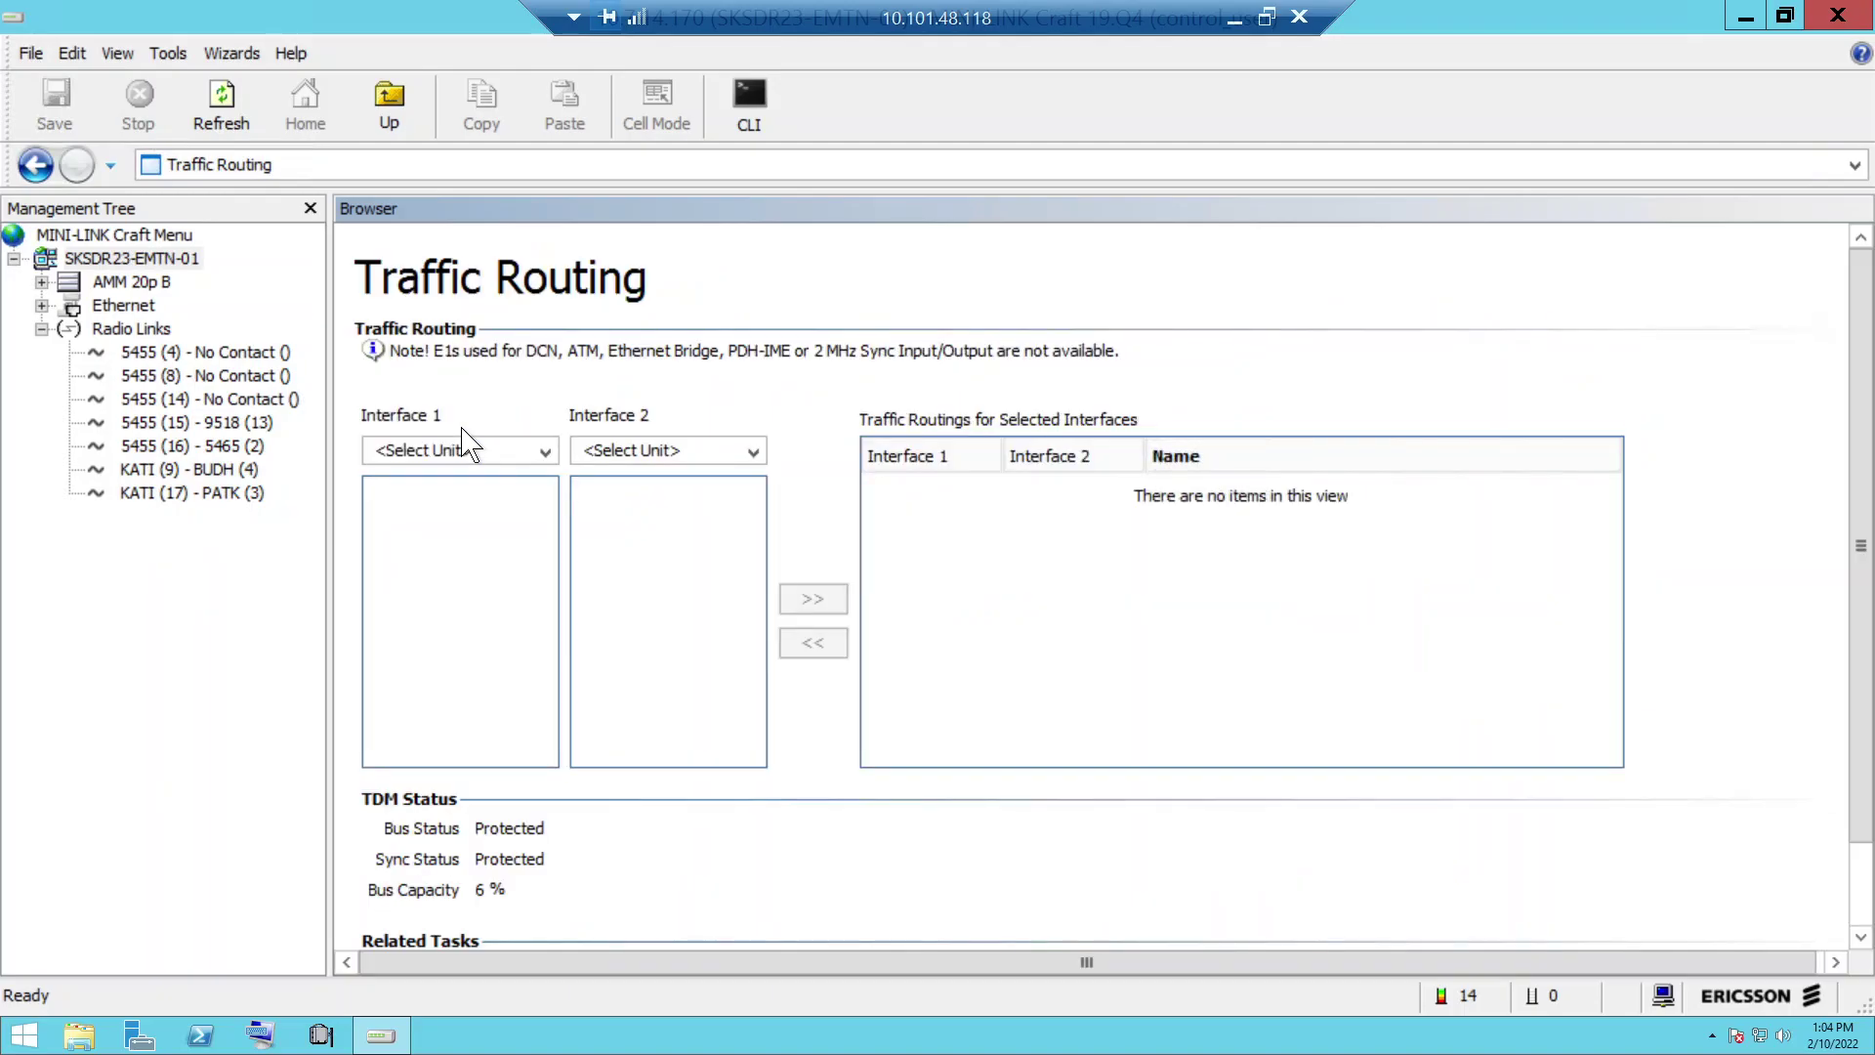
{"action": "left_click", "coordinate": [545, 451]}
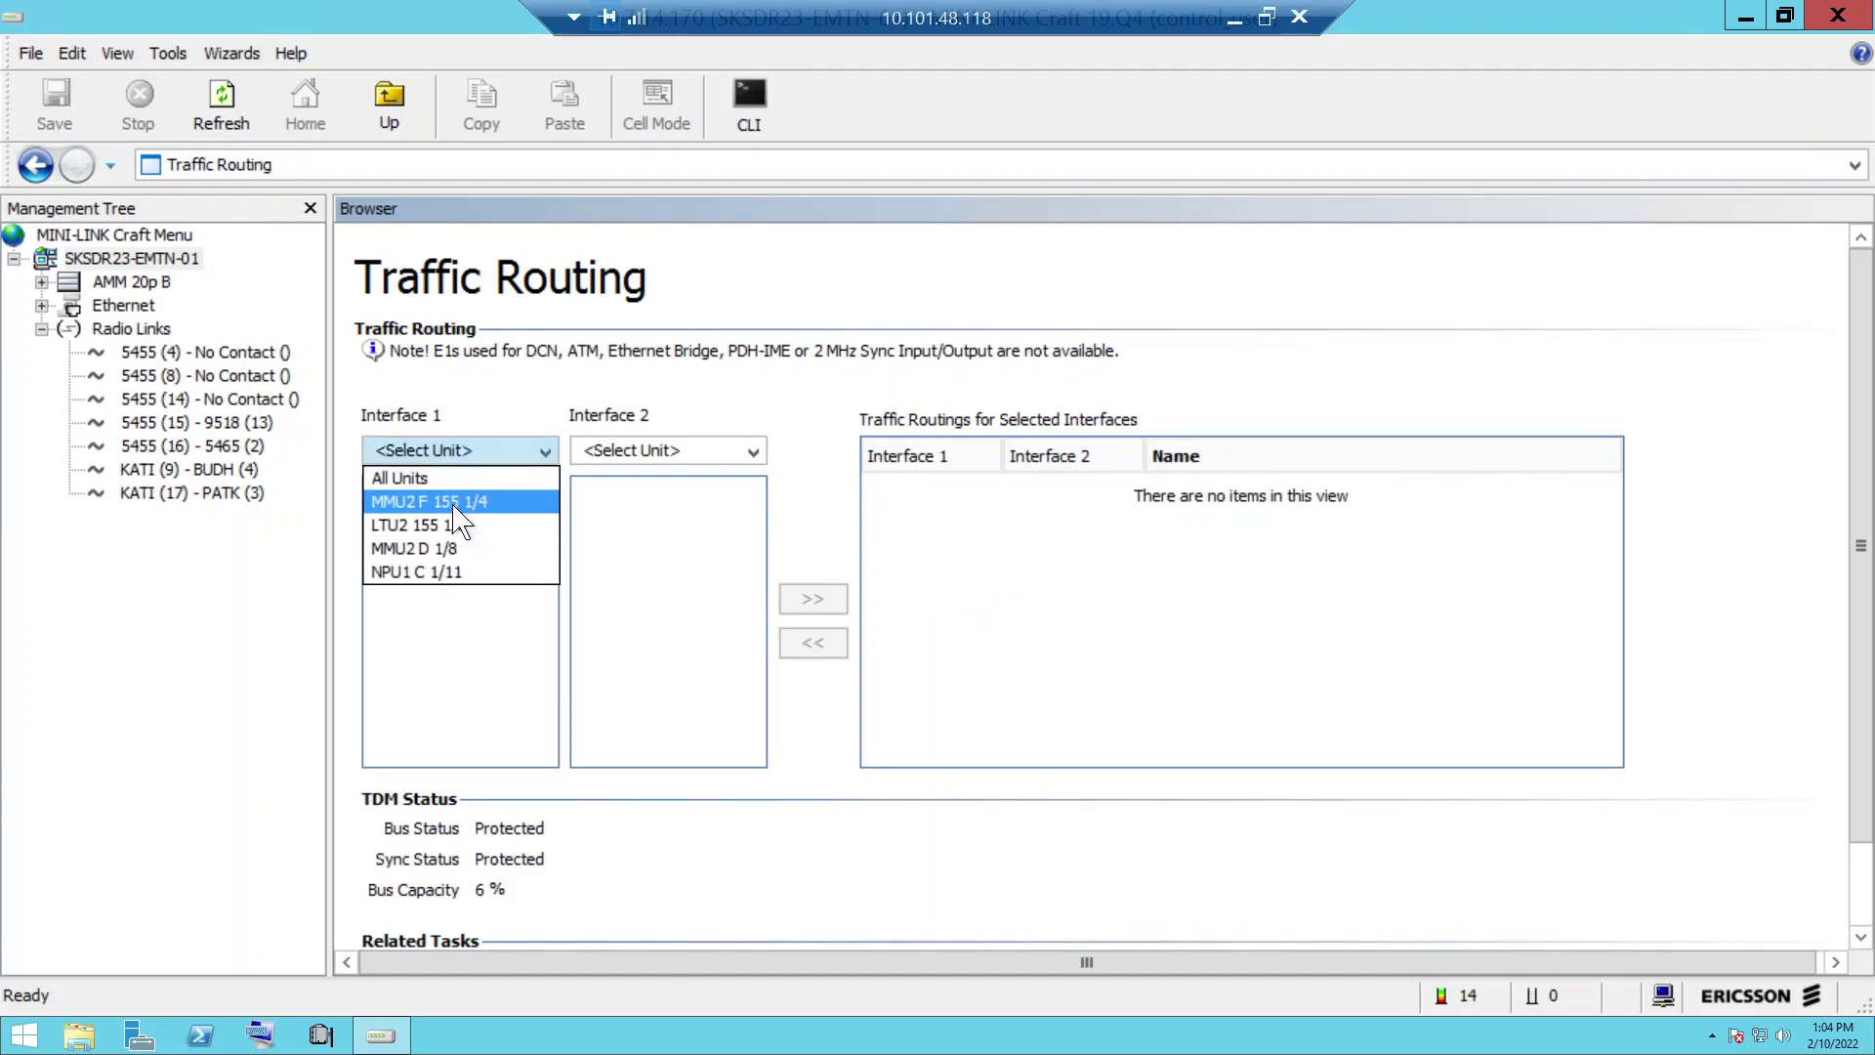
{"action": "left_click", "coordinate": [436, 572]}
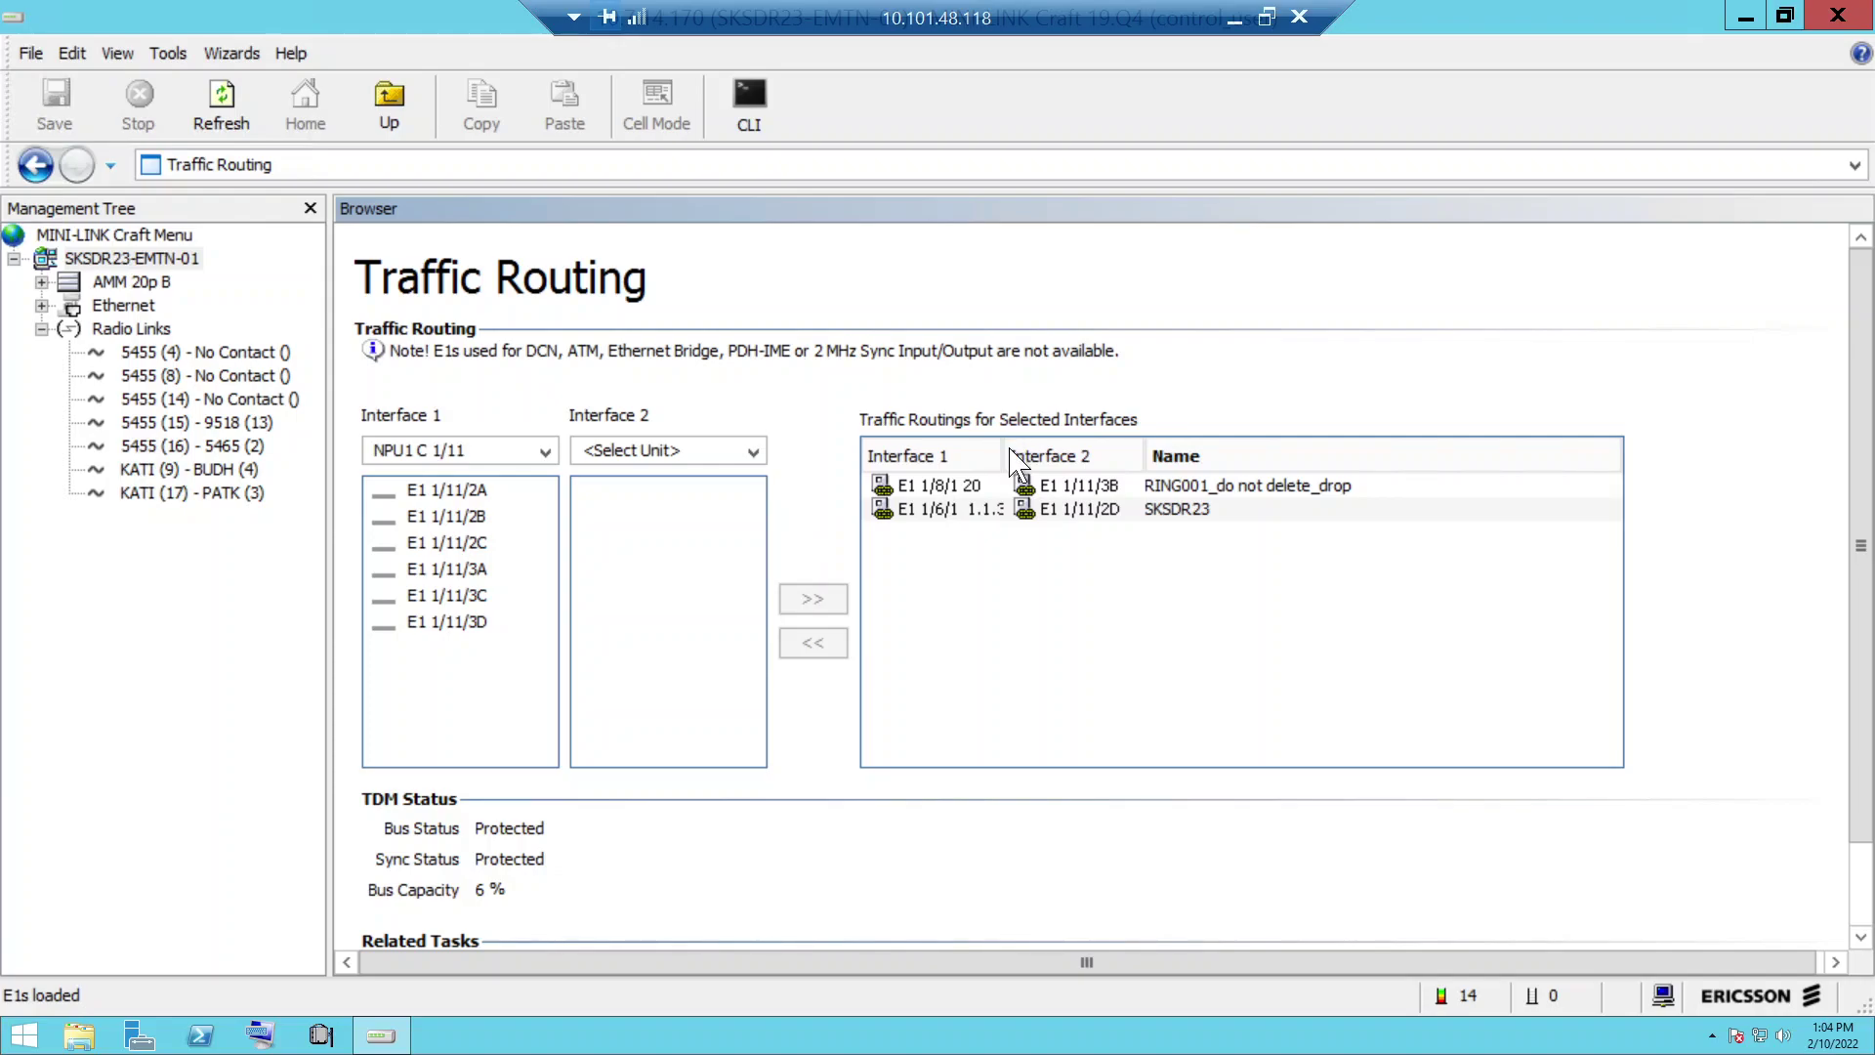
{"action": "left_click_drag", "start_coordinate": [1009, 453], "coordinate": [1067, 453]}
{"action": "left_click", "coordinate": [755, 452]}
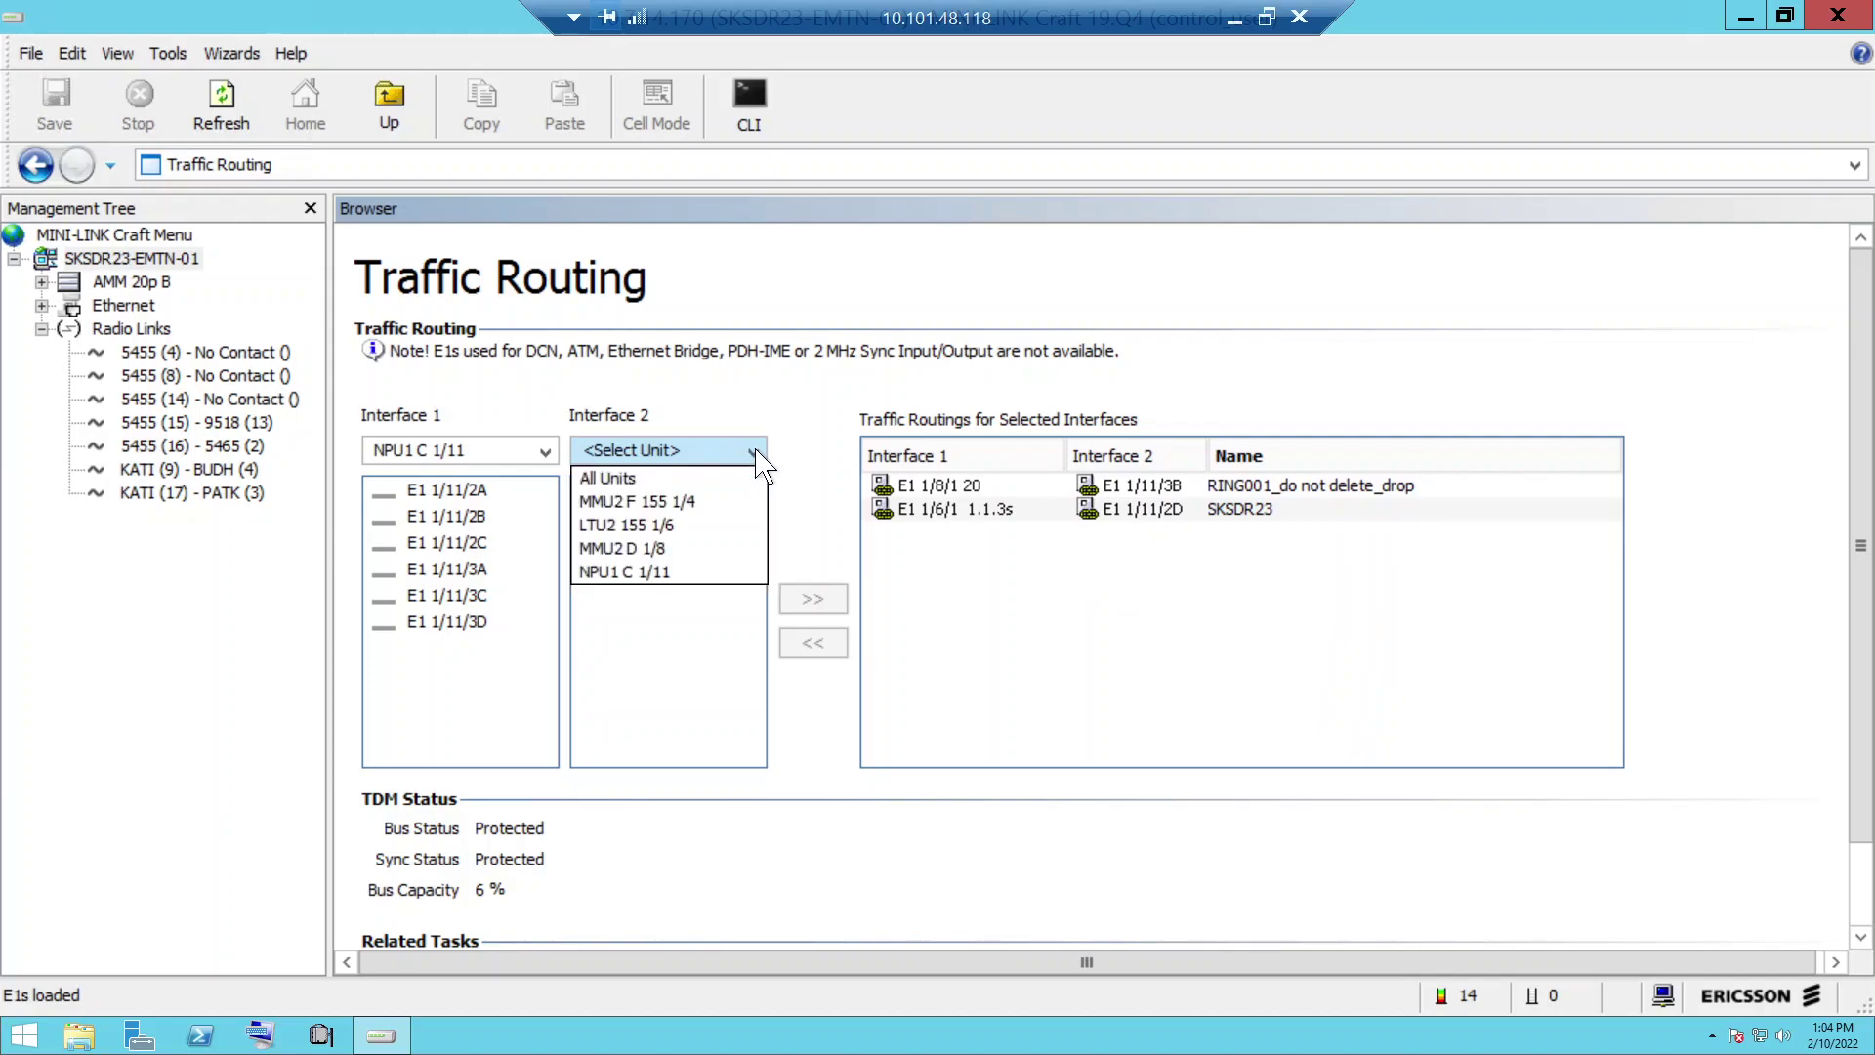
{"action": "left_click", "coordinate": [686, 549]}
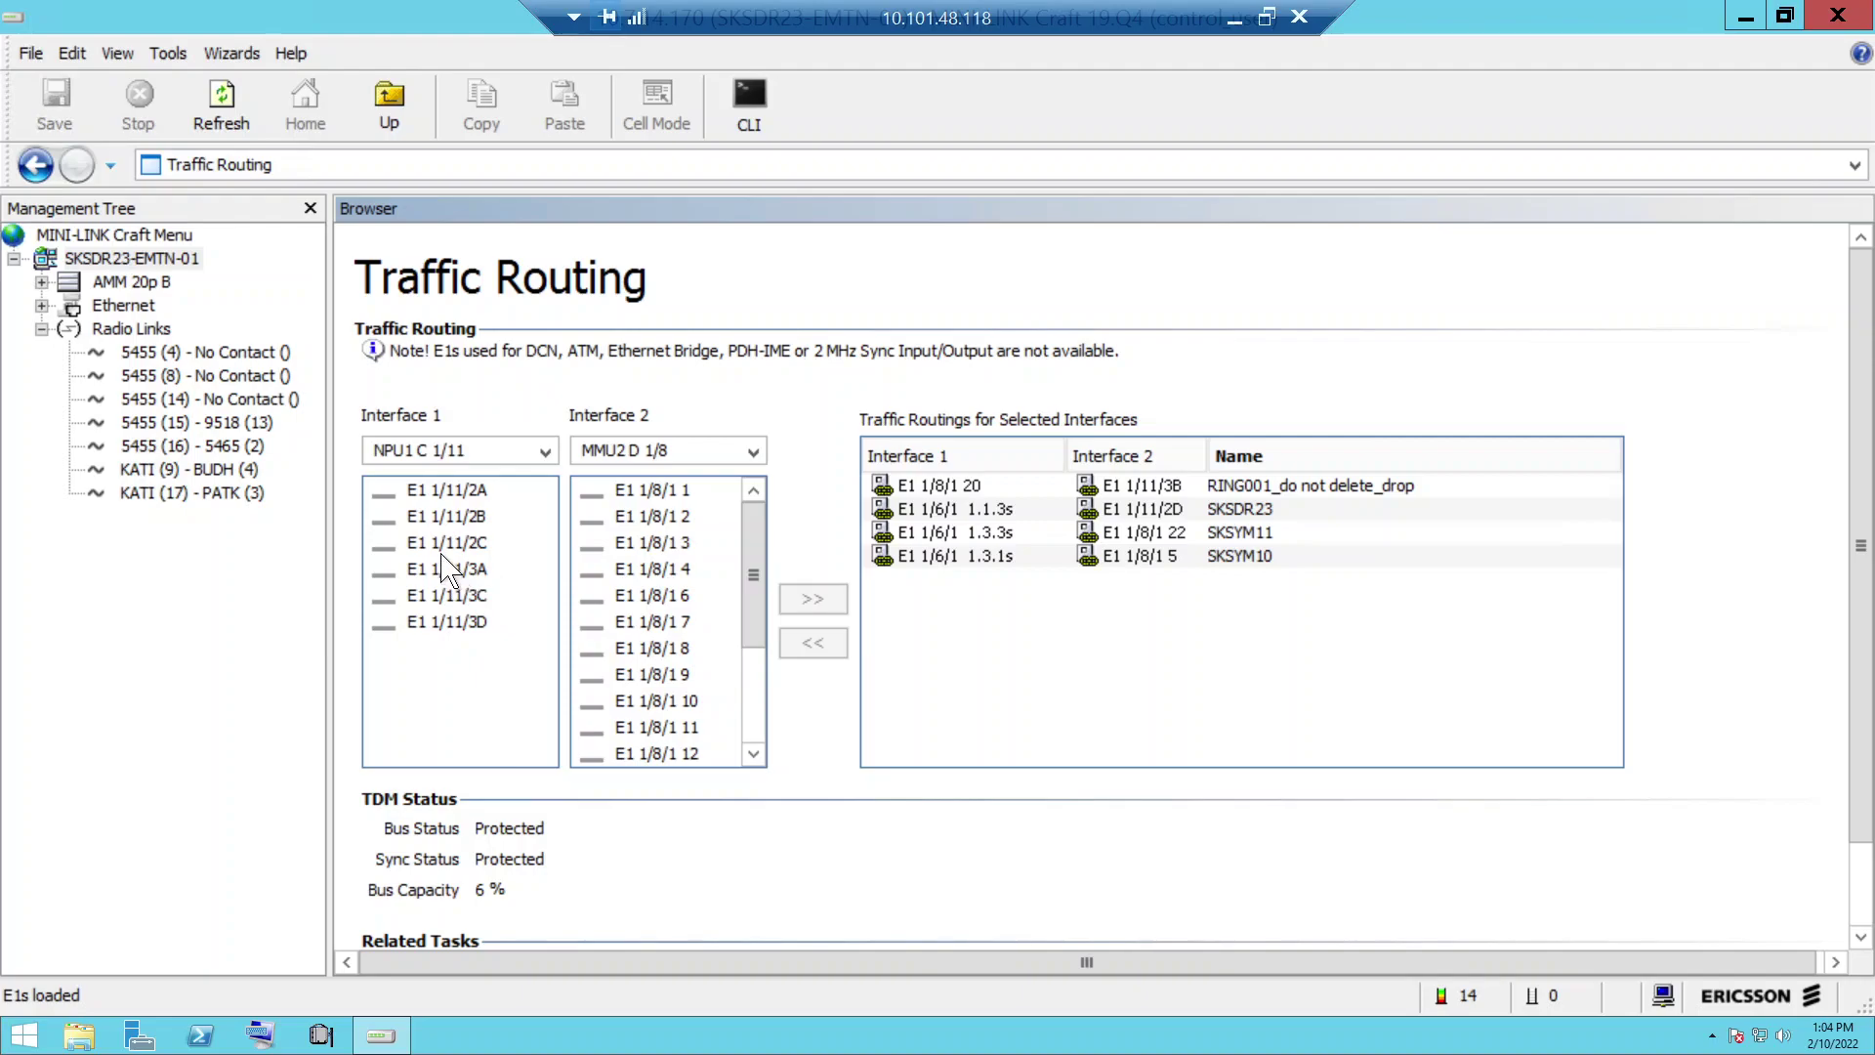
- Route E1 1/11/2A to E1 1/8/1 1 as new routing SKSYM05 and save it to the node
{"action": "left_click", "coordinate": [446, 492]}
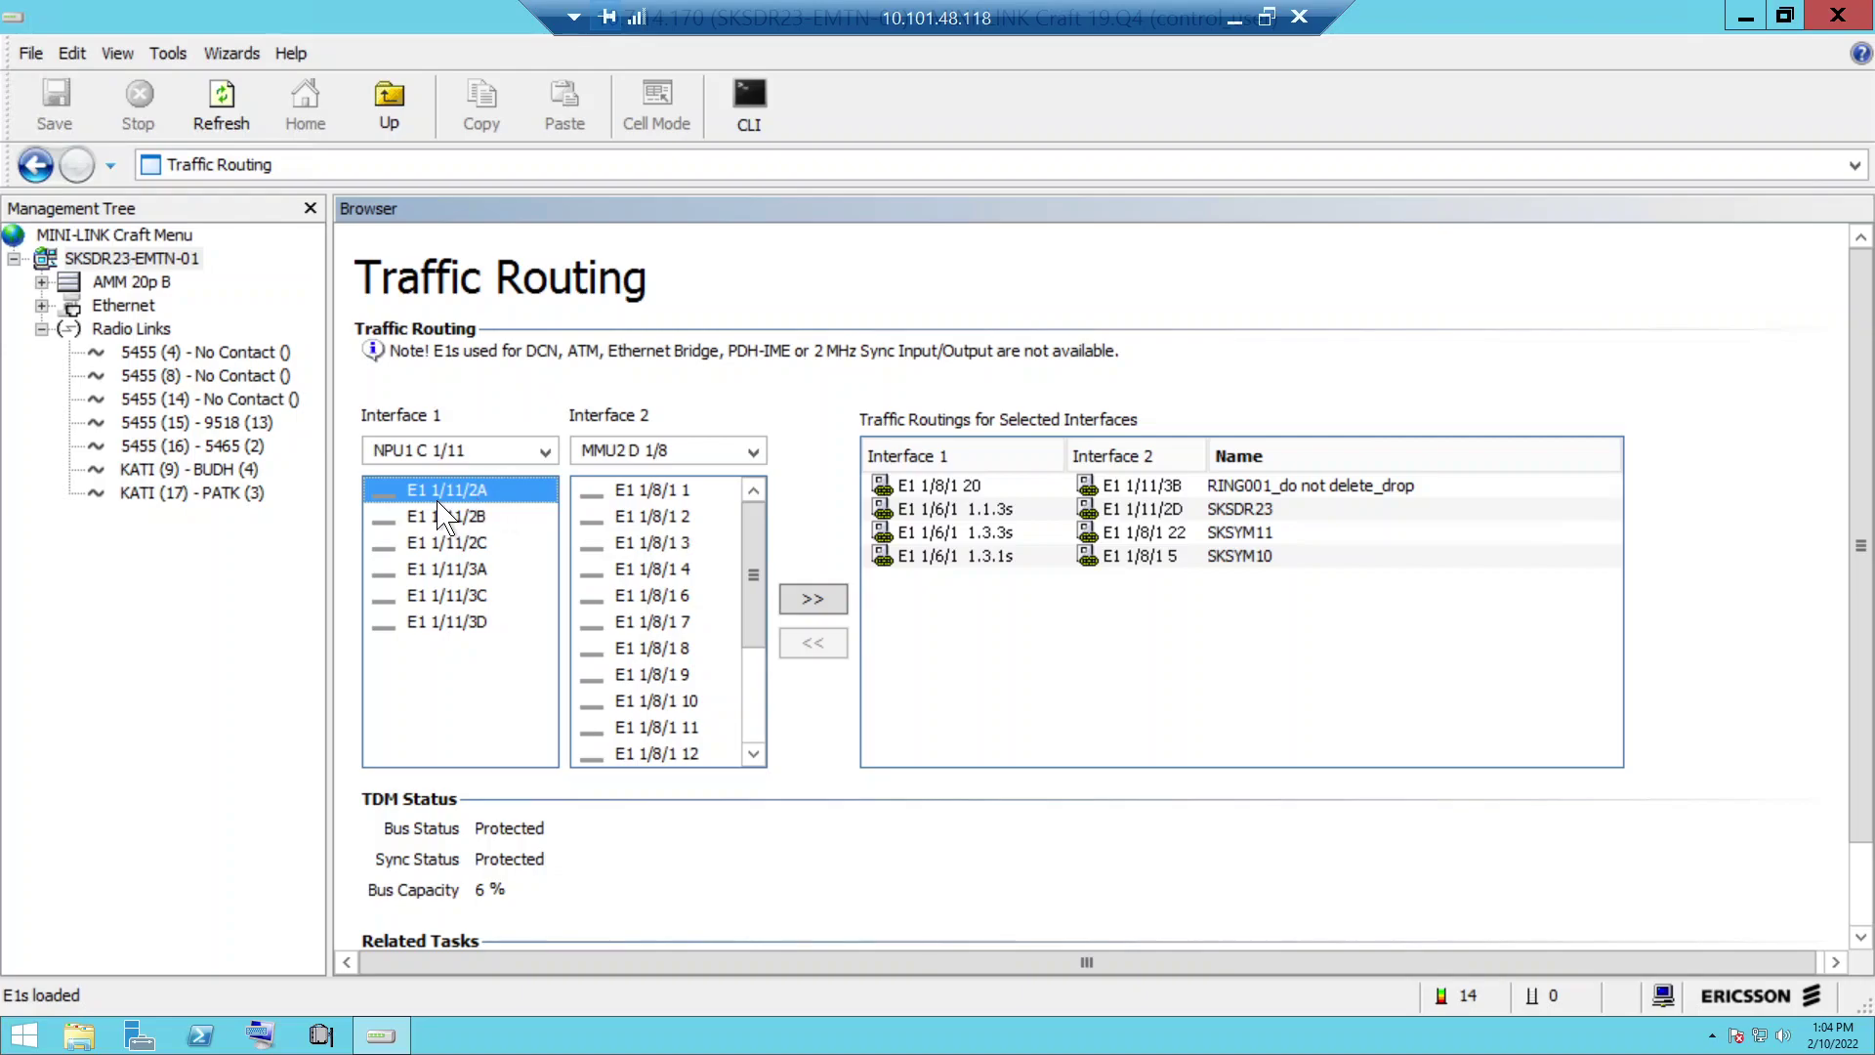
{"action": "left_click", "coordinate": [661, 493]}
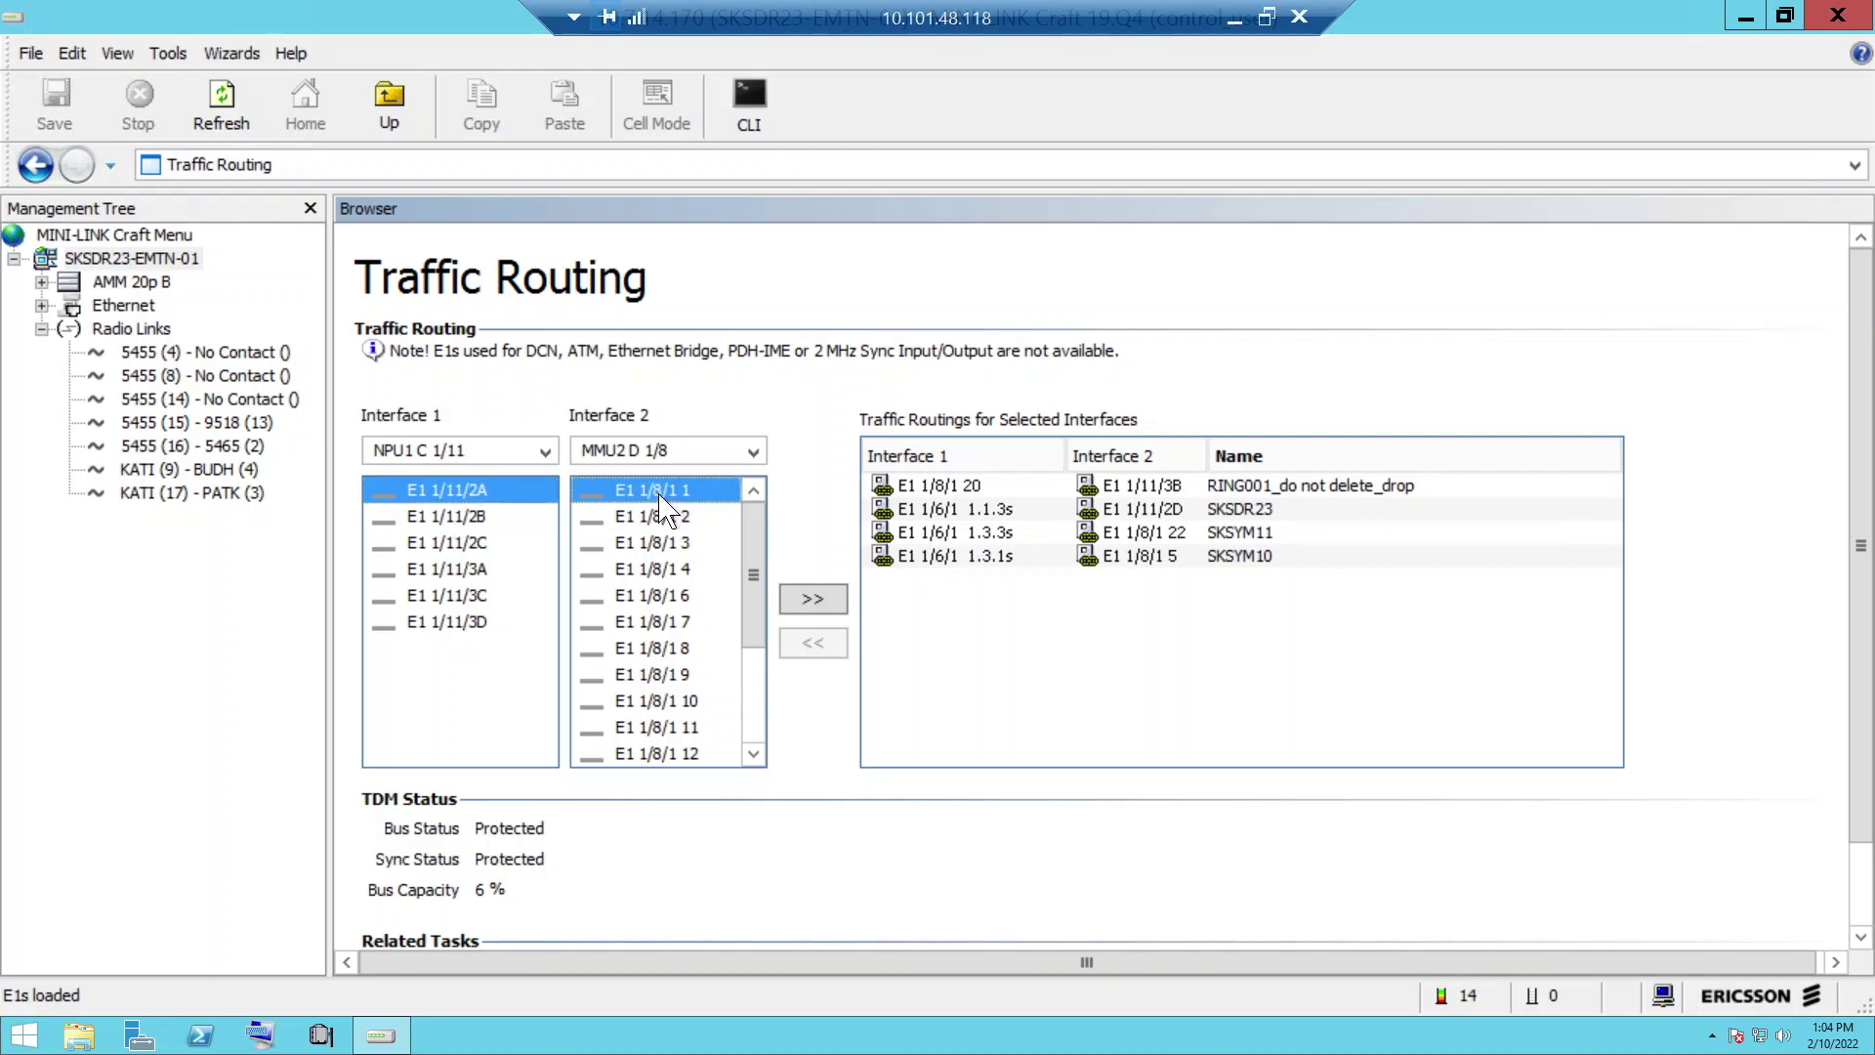
{"action": "left_click", "coordinate": [814, 598]}
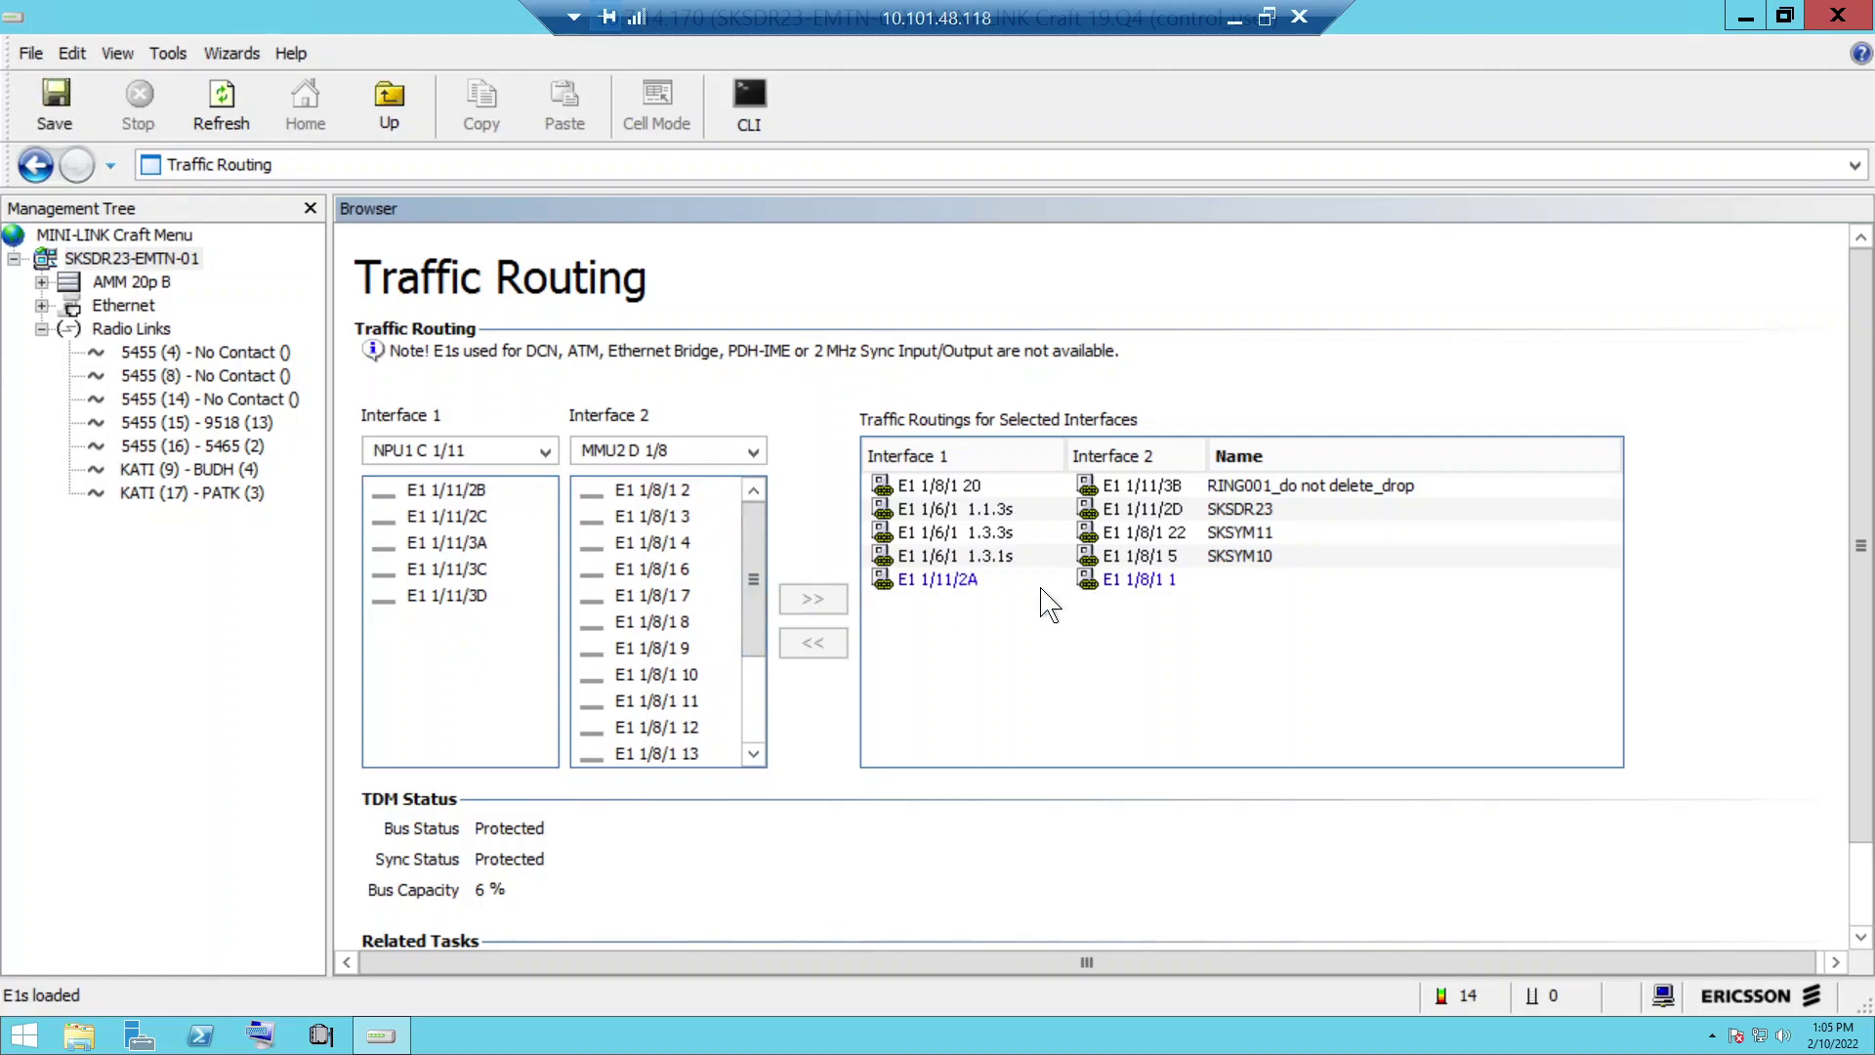
{"action": "left_click", "coordinate": [1270, 581]}
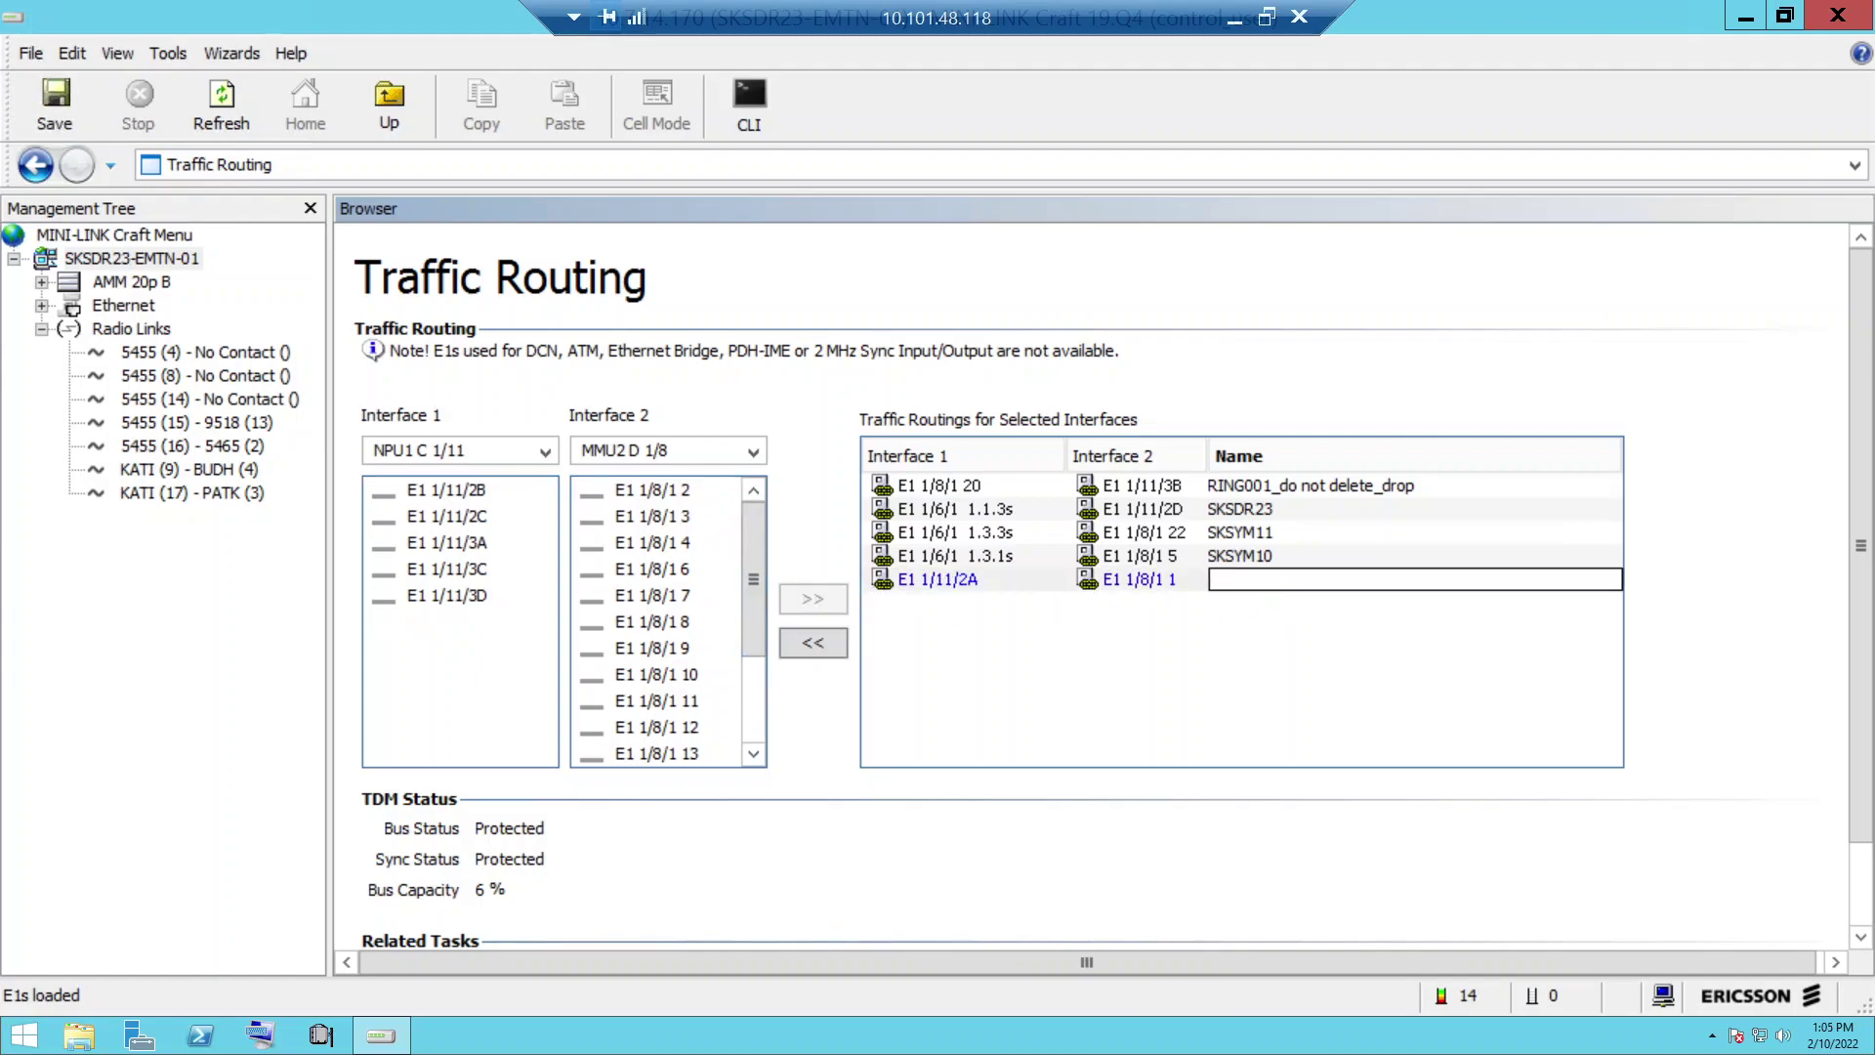
{"action": "type", "text": "exrternal"}
{"action": "key", "text": "BackSpace"}
{"action": "key", "text": "BackSpace"}
{"action": "key", "text": "BackSpace"}
{"action": "key", "text": "BackSpace"}
{"action": "key", "text": "BackSpace"}
{"action": "key", "text": "BackSpace"}
{"action": "key", "text": "BackSpace"}
{"action": "key", "text": "BackSpace"}
{"action": "type", "text": "SK"}
{"action": "left_click", "coordinate": [1378, 747]}
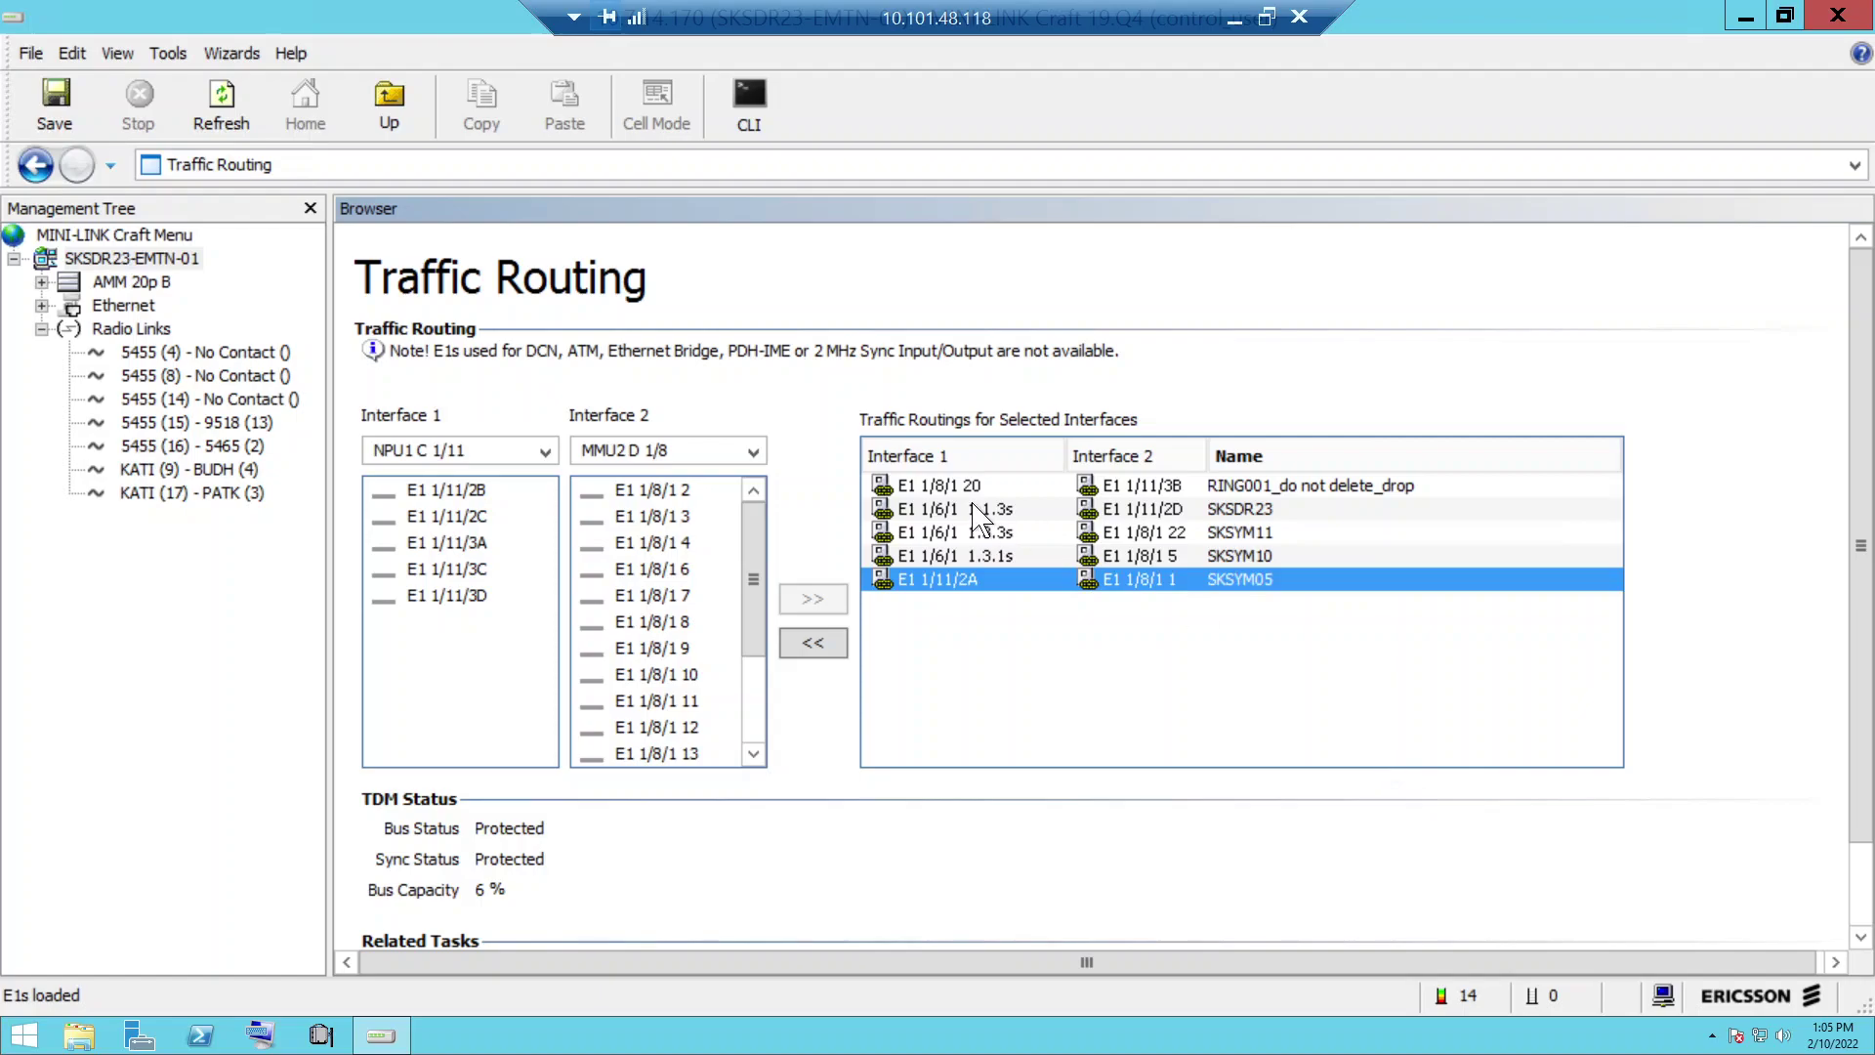
{"action": "left_click", "coordinate": [56, 101]}
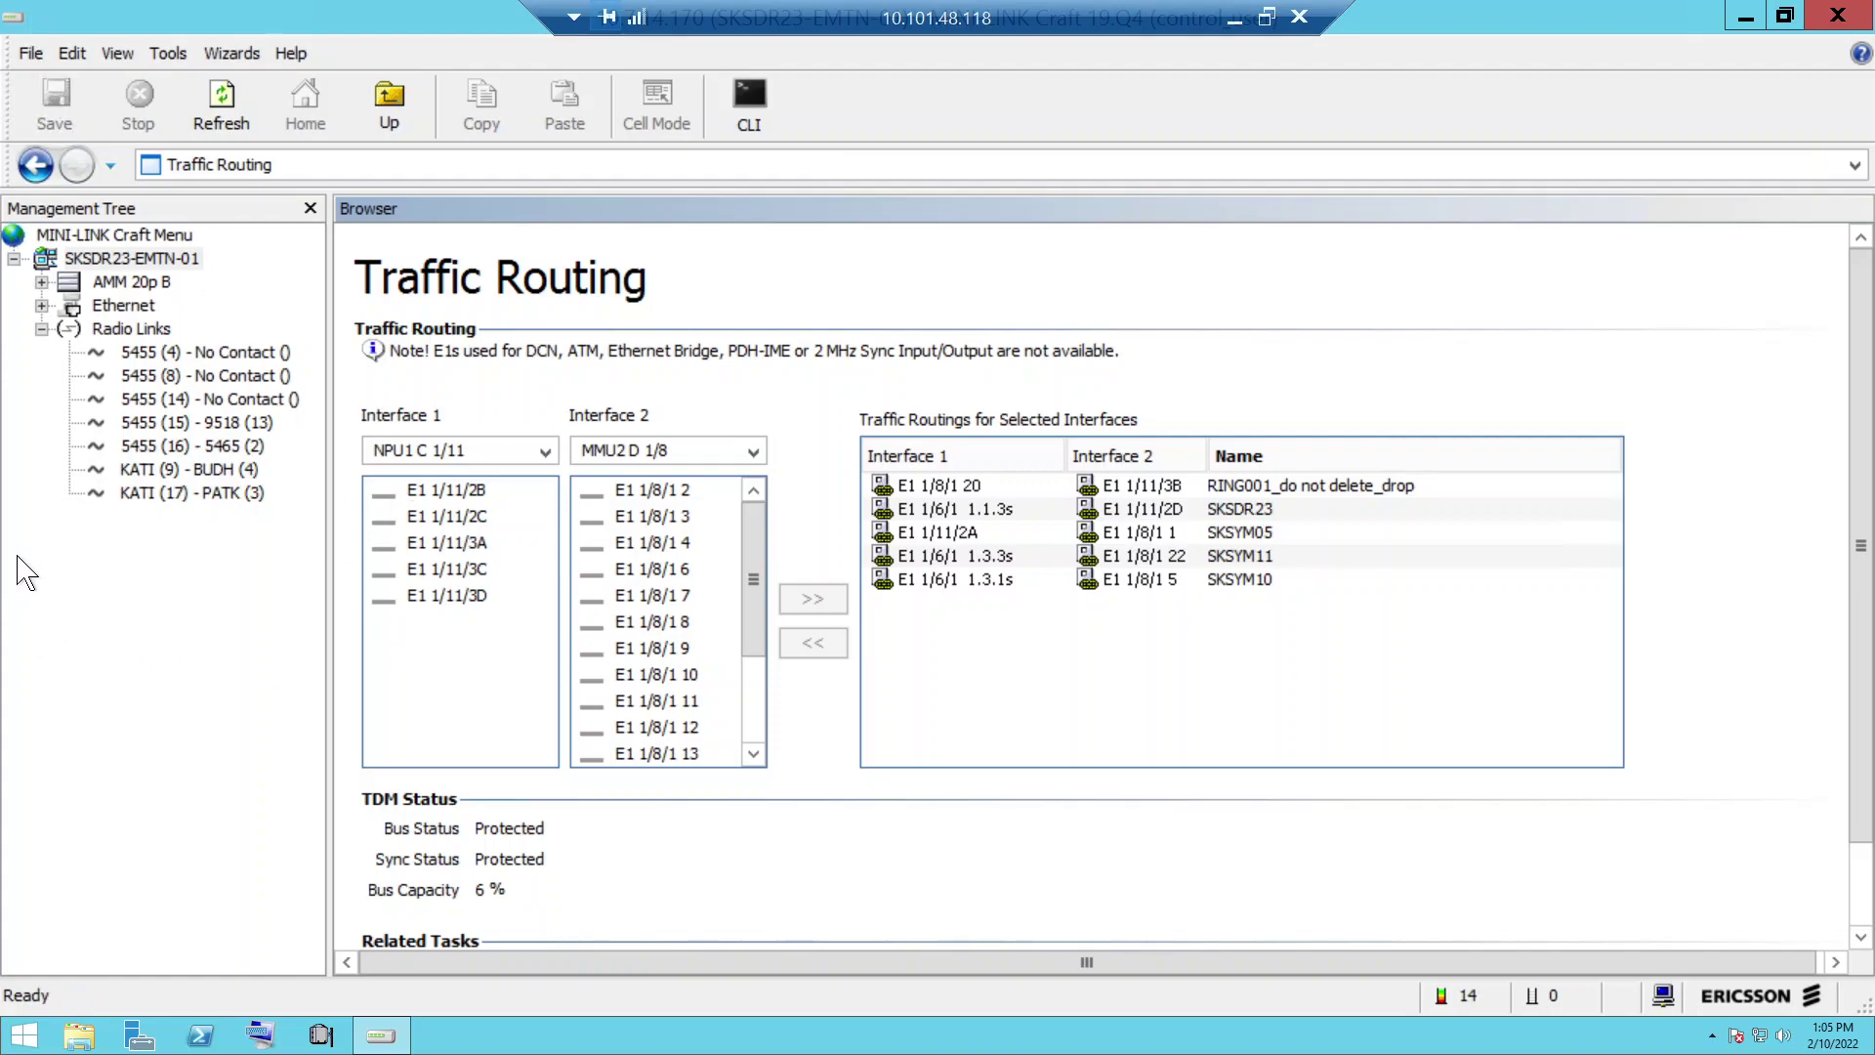
- Expand the Ethernet branch and open Configure > VLAN for the Ethernet Switch
{"action": "left_click", "coordinate": [42, 282]}
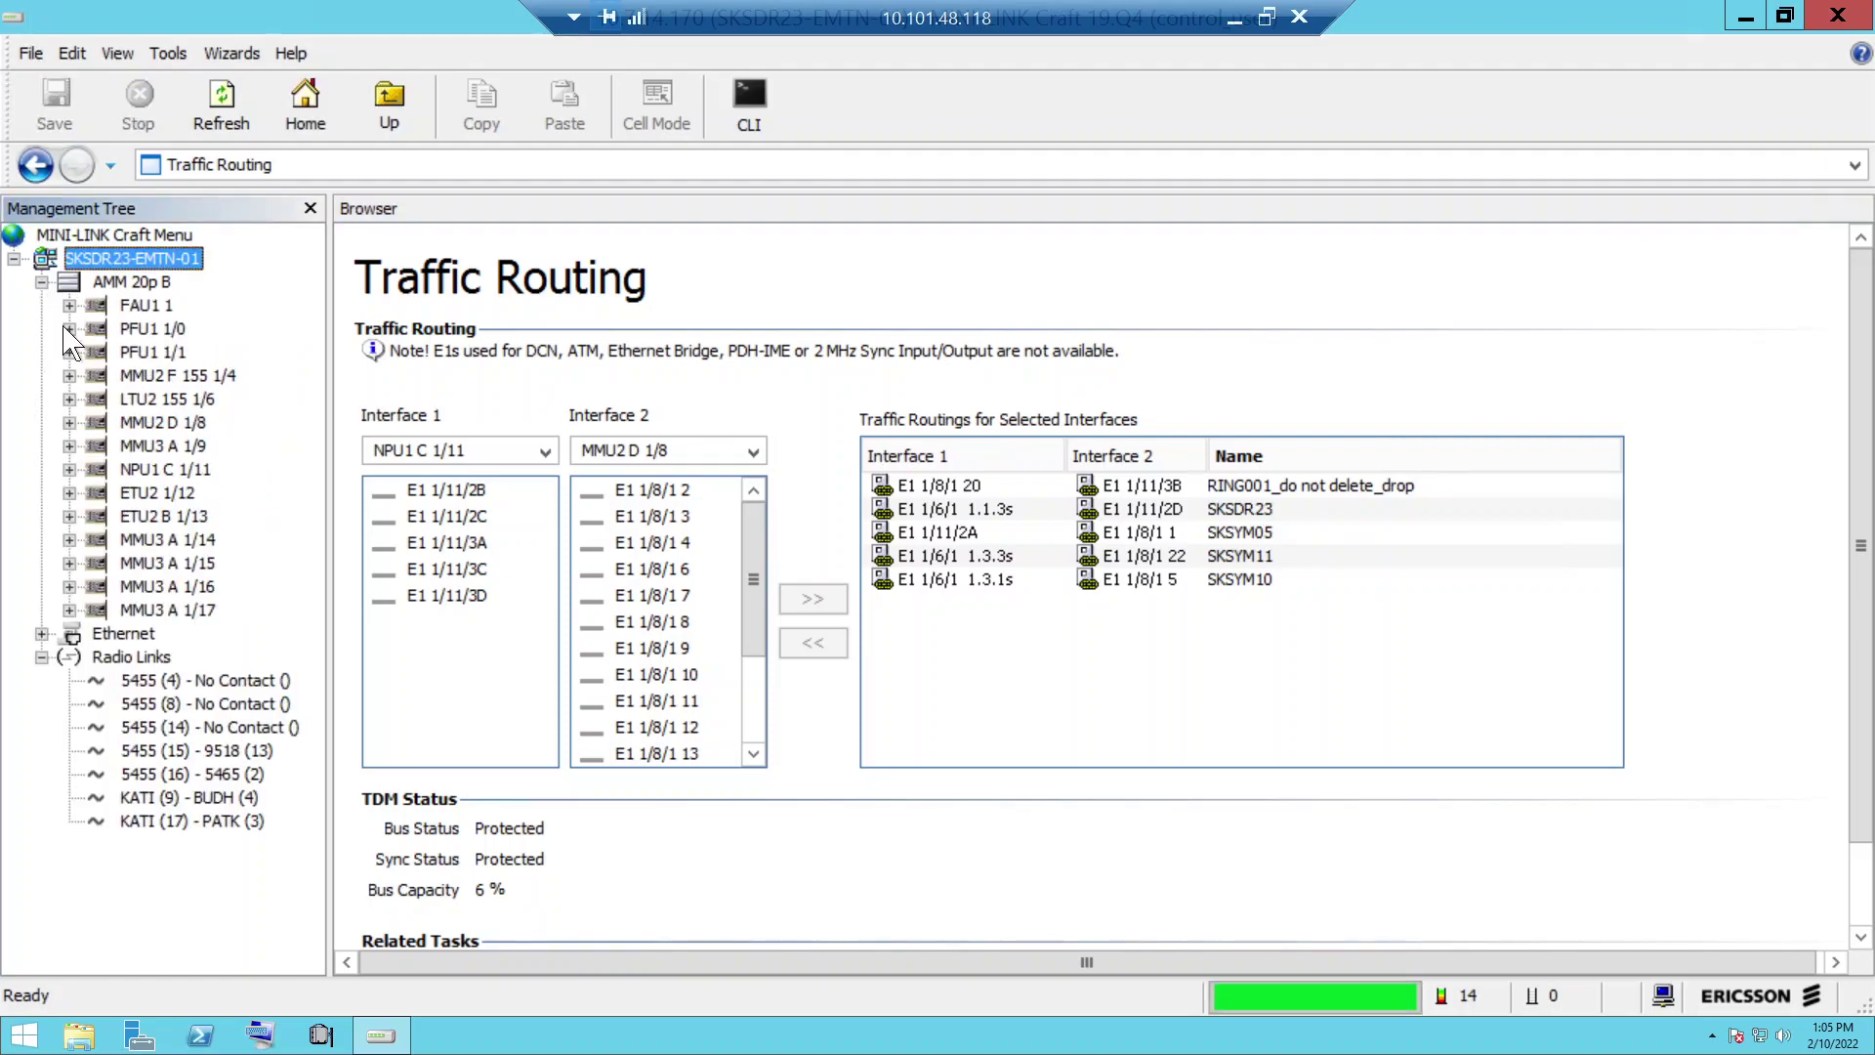
{"action": "left_click", "coordinate": [42, 282]}
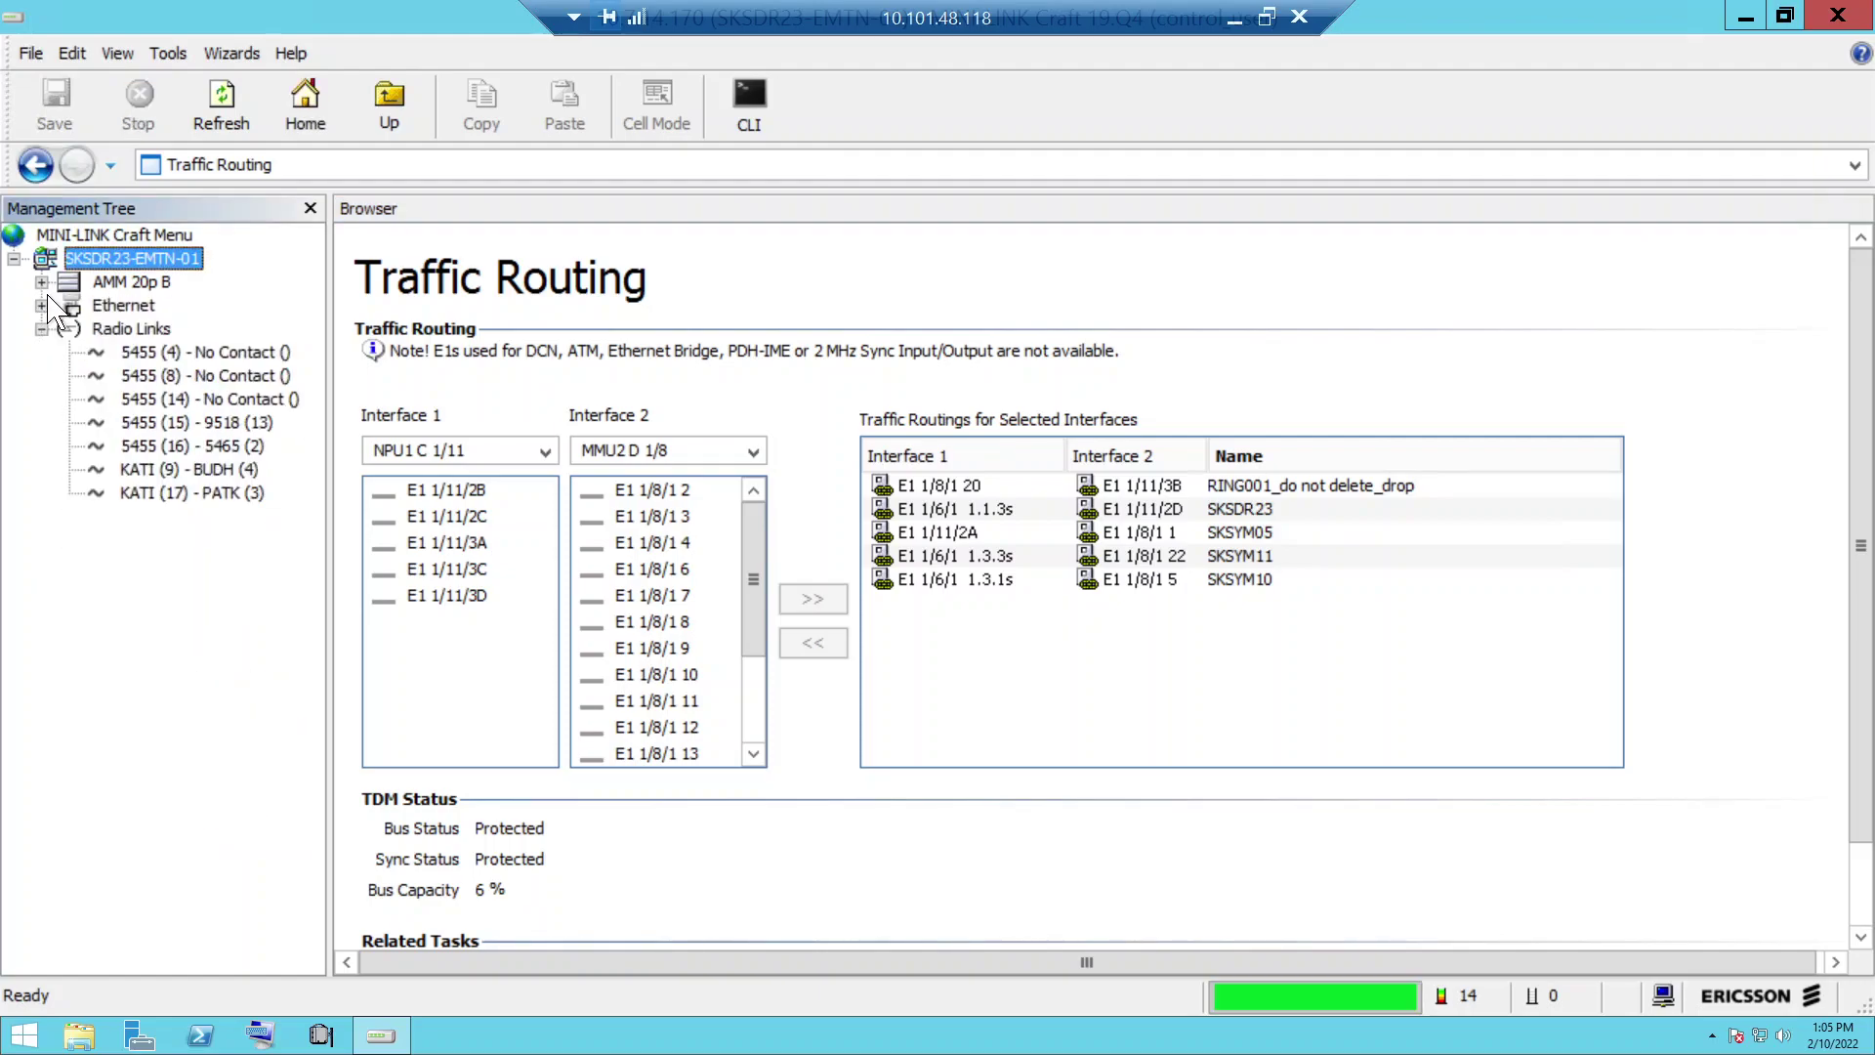
{"action": "left_click", "coordinate": [42, 305]}
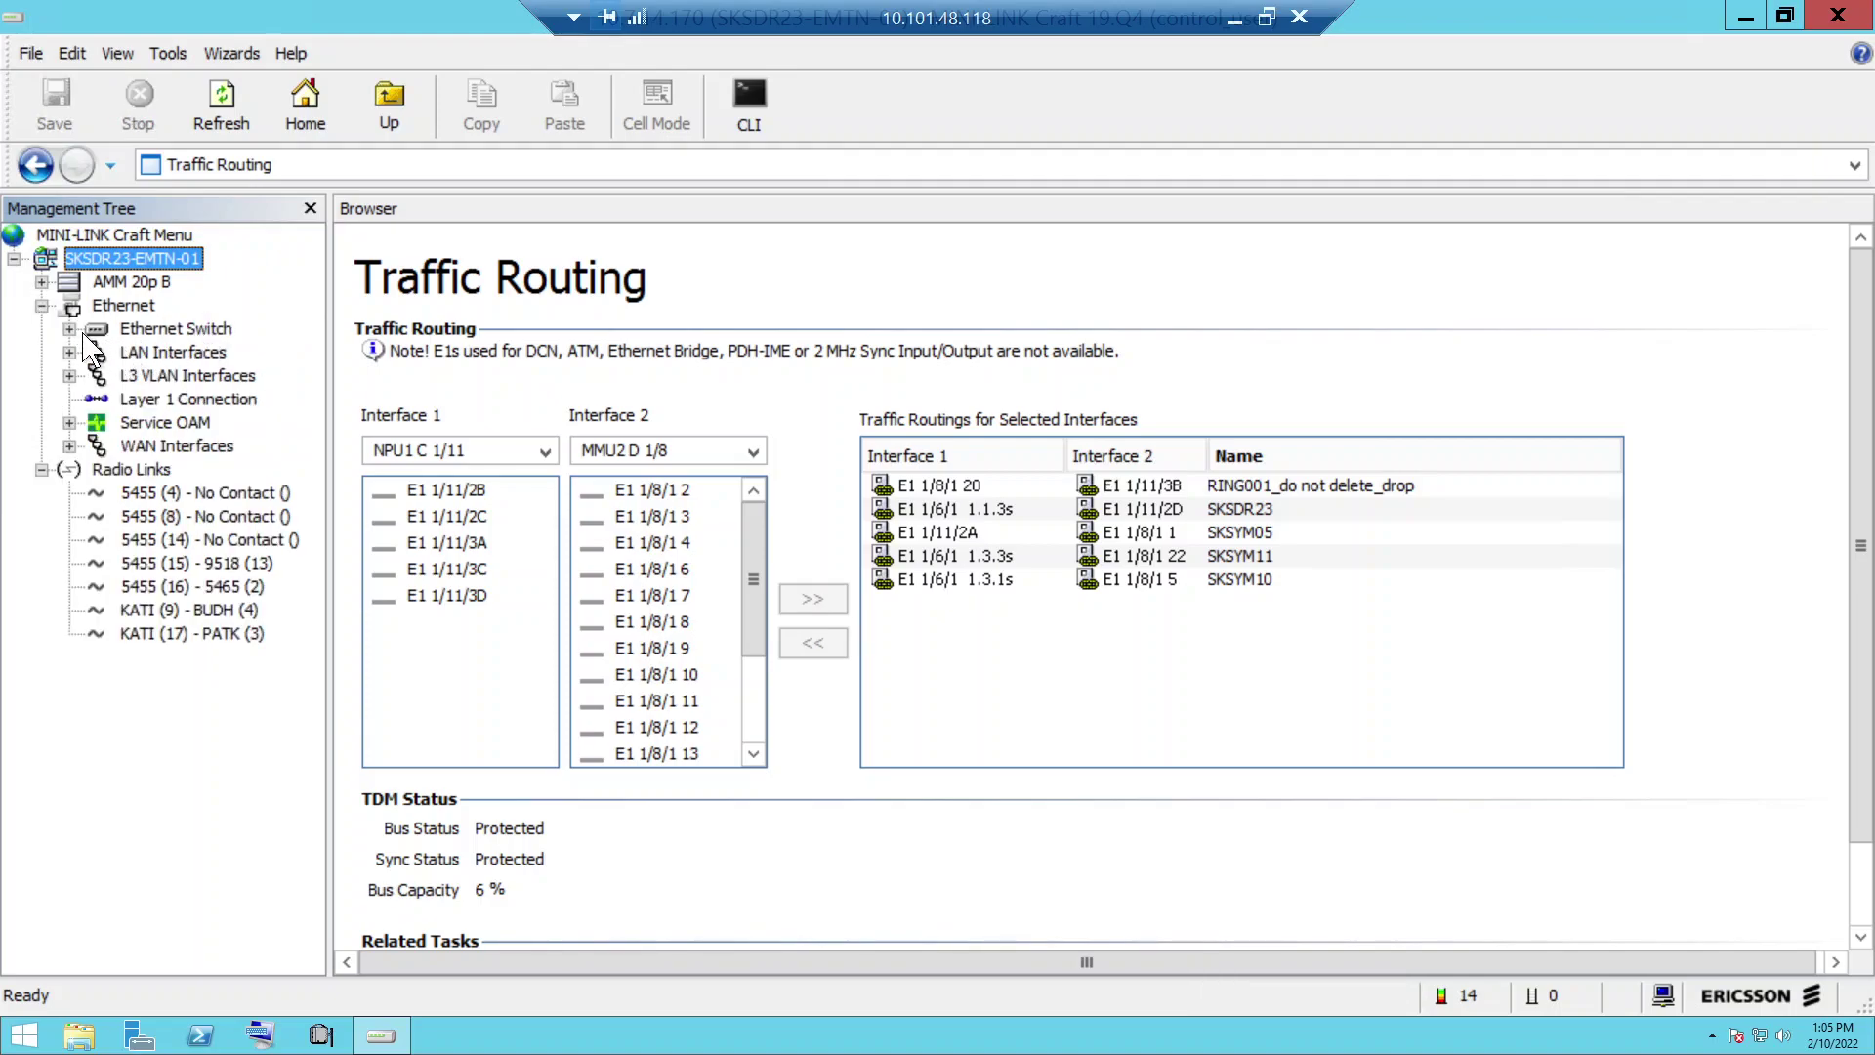
{"action": "left_click", "coordinate": [164, 332]}
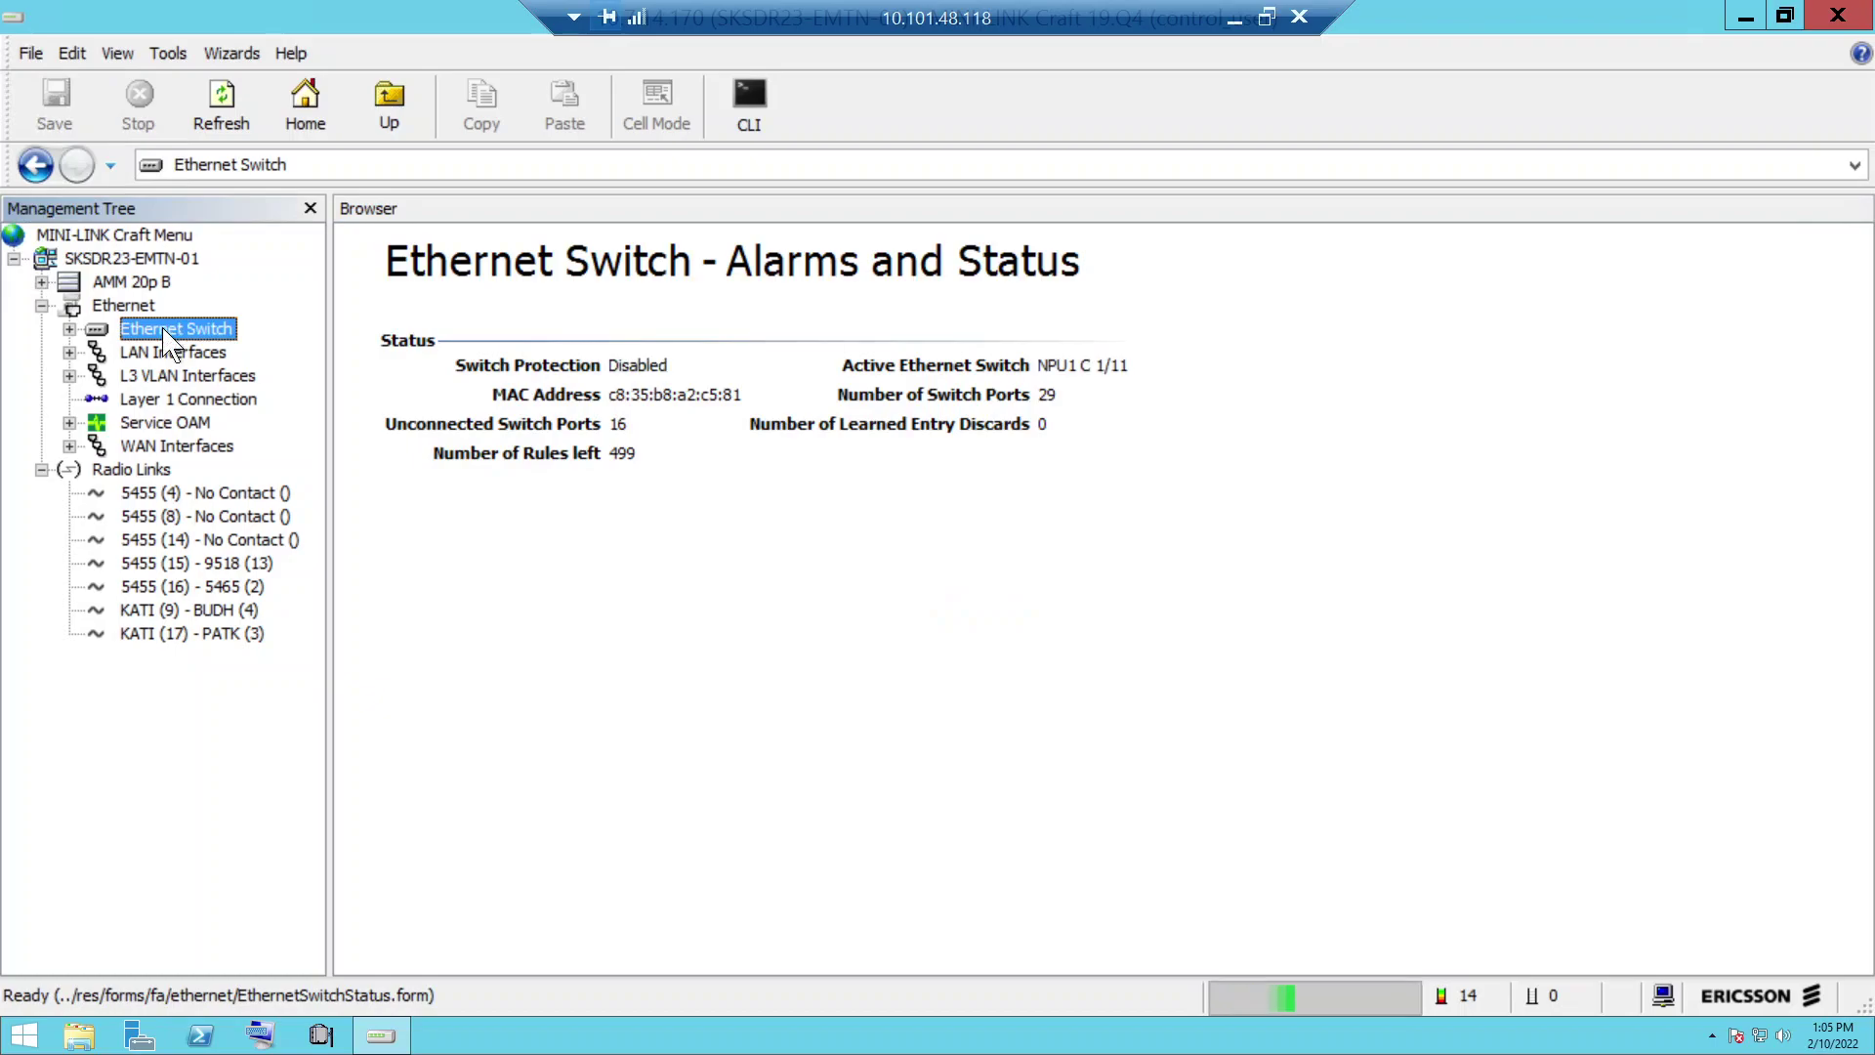
{"action": "right_click", "coordinate": [163, 329]}
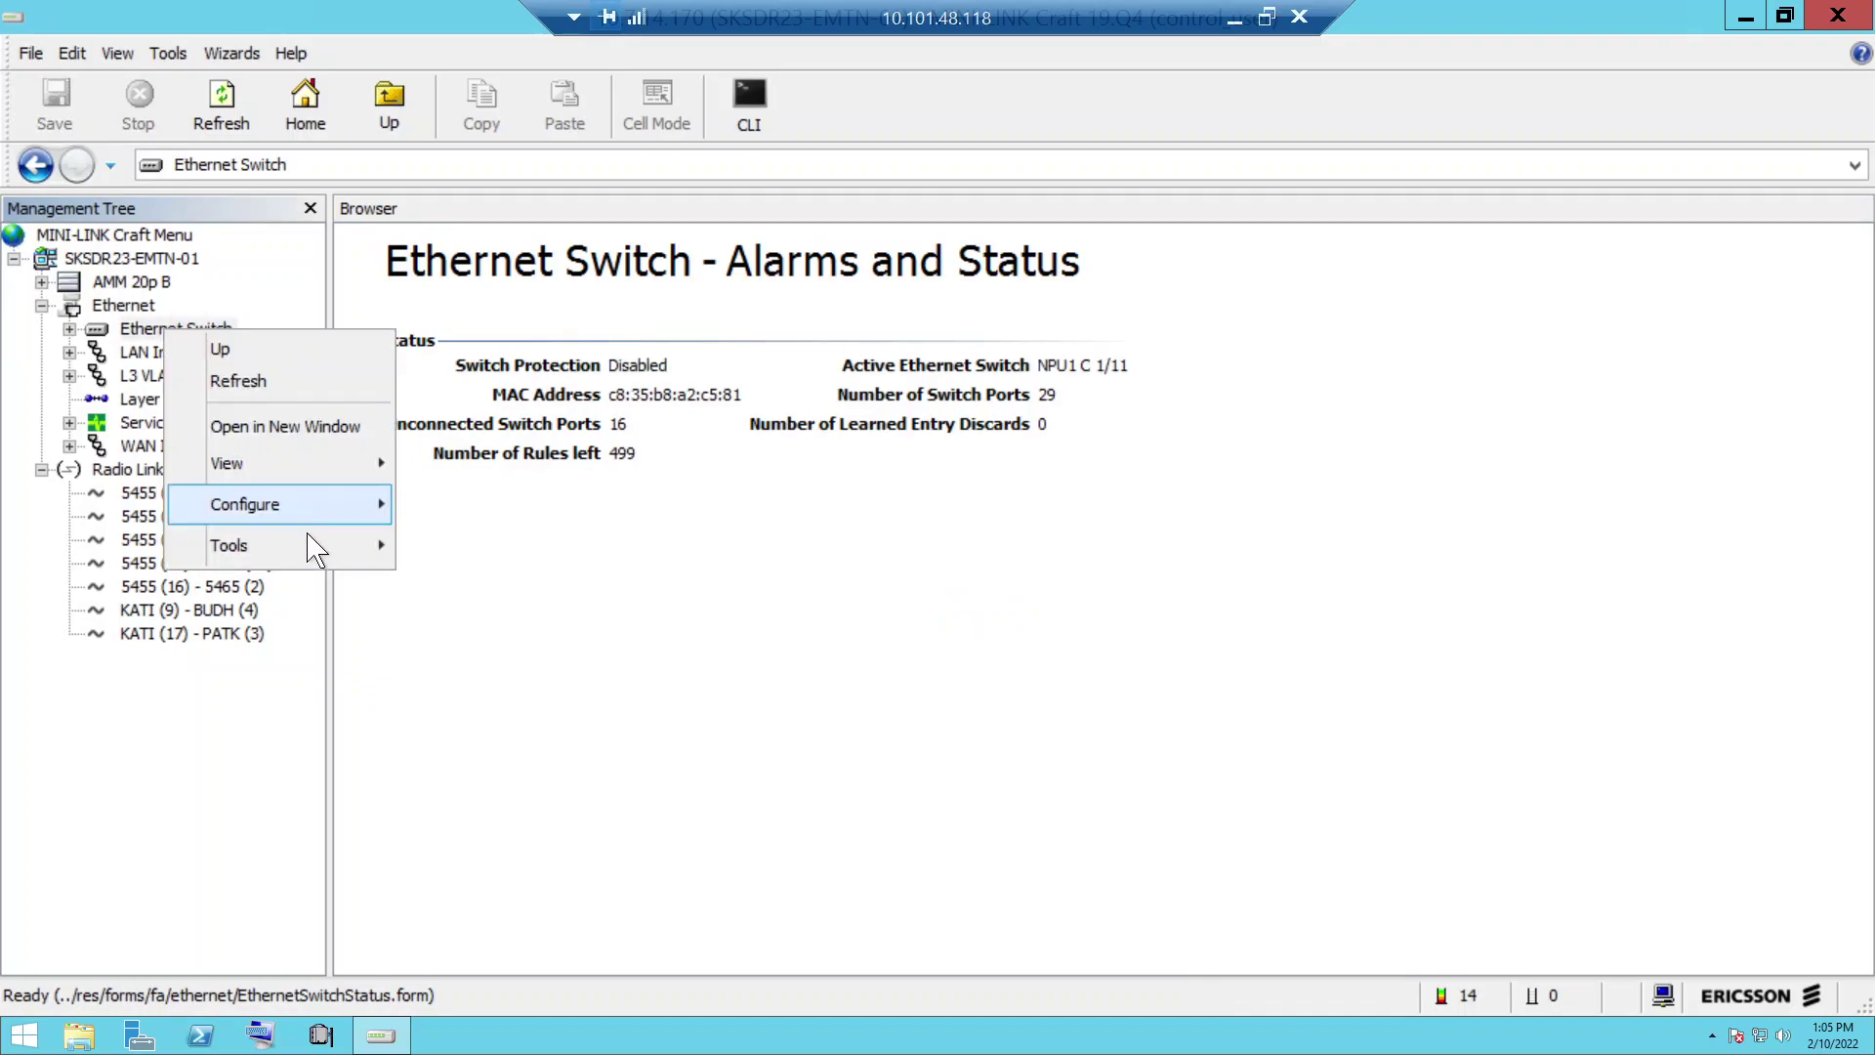
{"action": "mouse_move", "coordinate": [276, 507]}
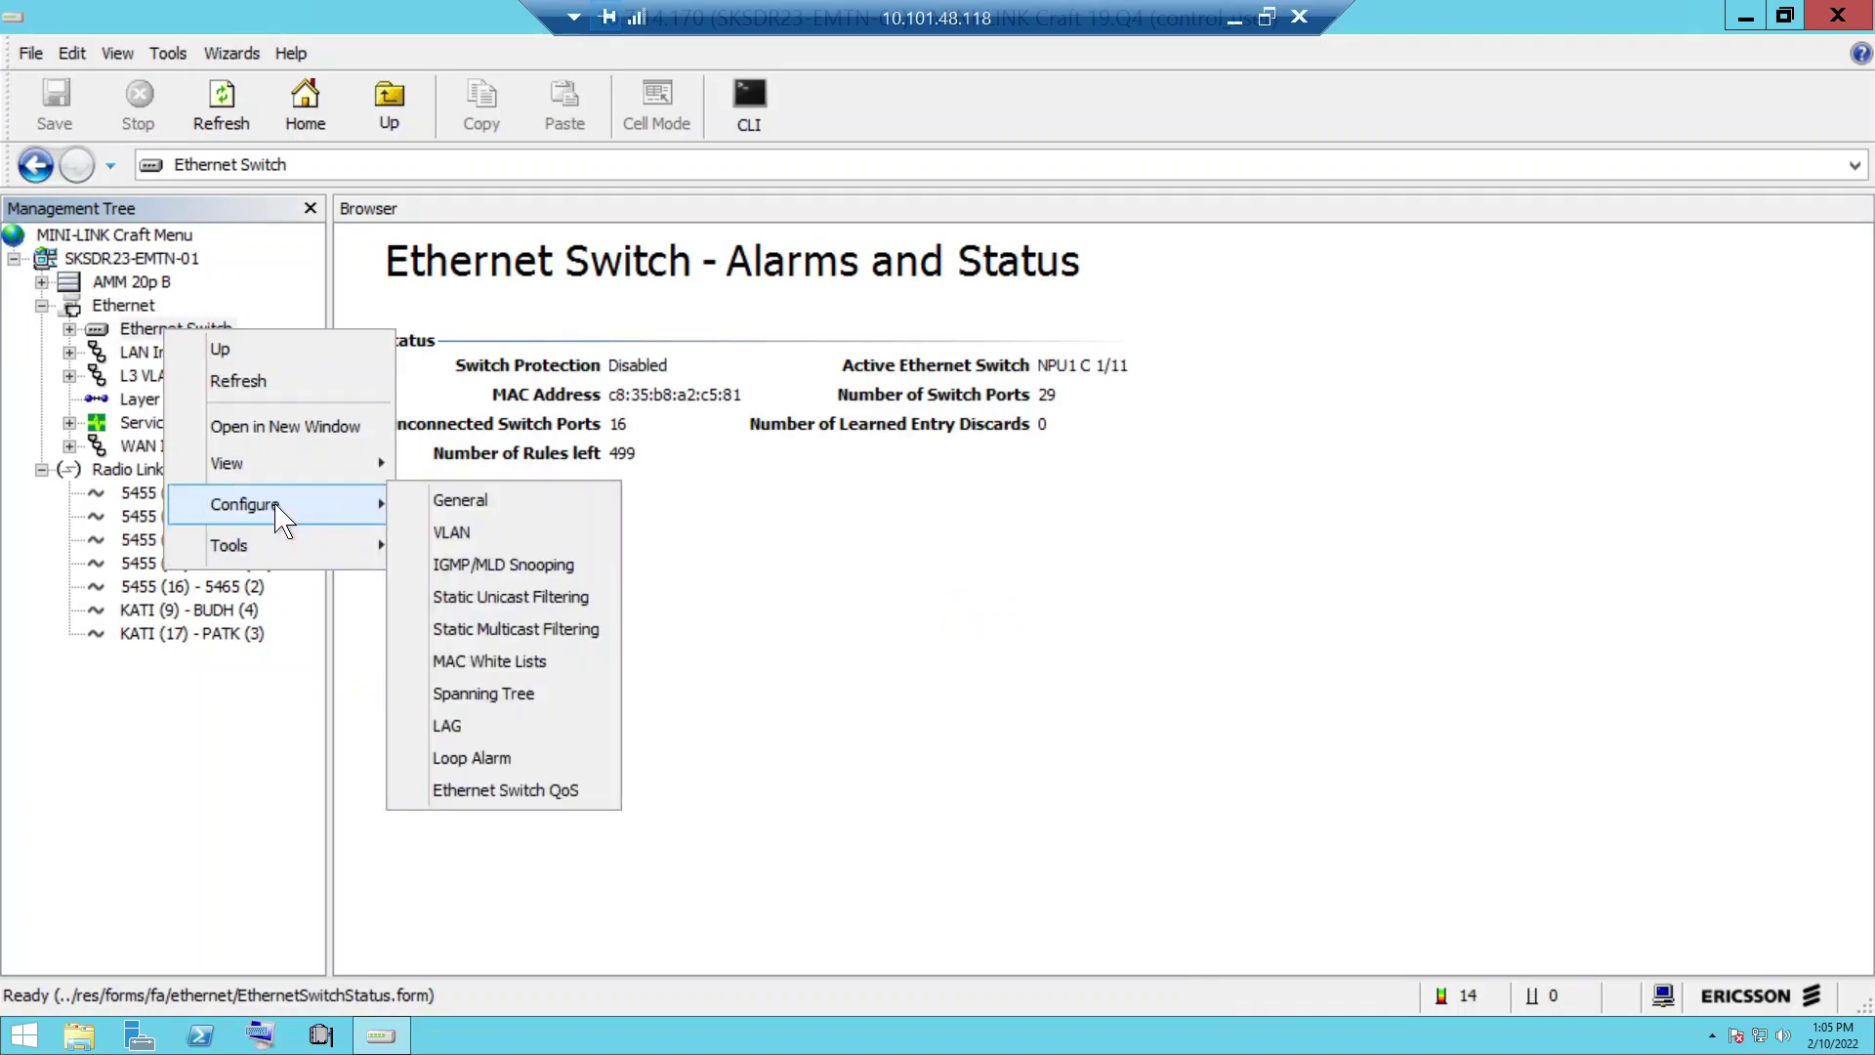
{"action": "left_click", "coordinate": [455, 535]}
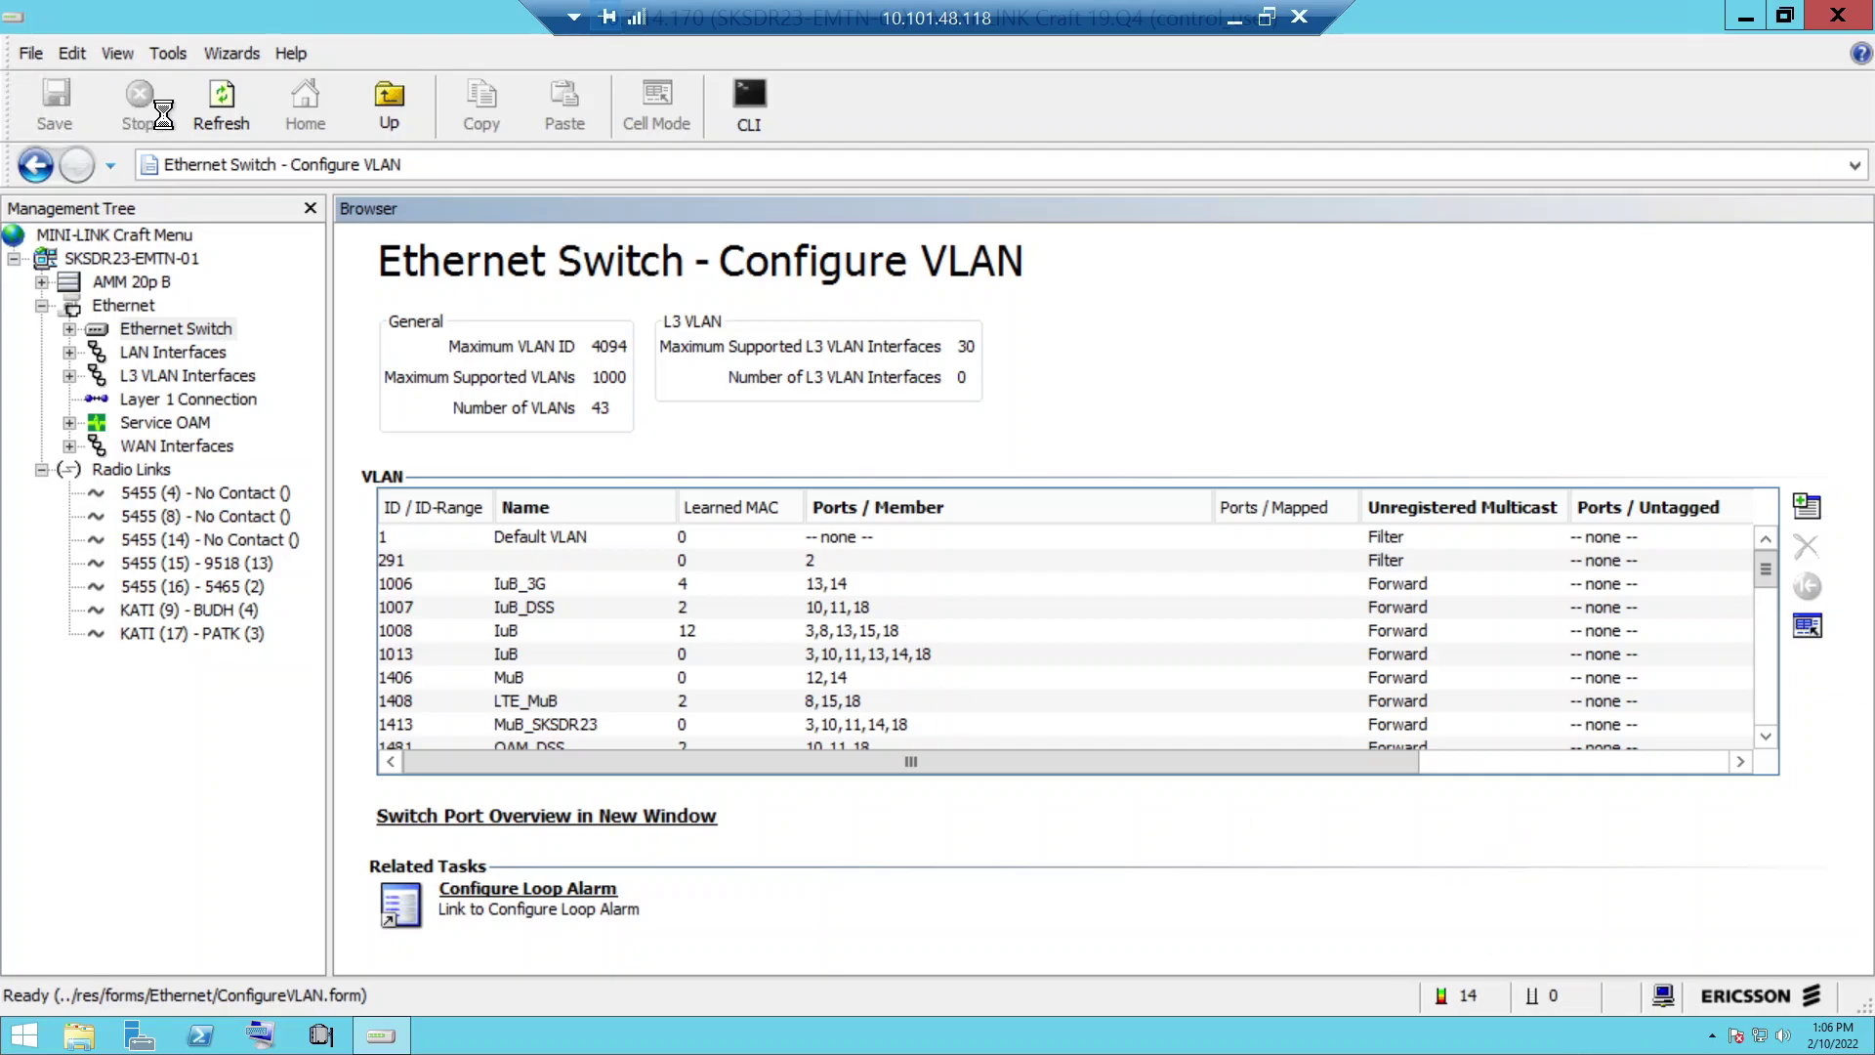
- Refresh the VLAN table, add two rows, and set them to 2020 MUB and 1422 OAM
{"action": "left_click", "coordinate": [223, 117]}
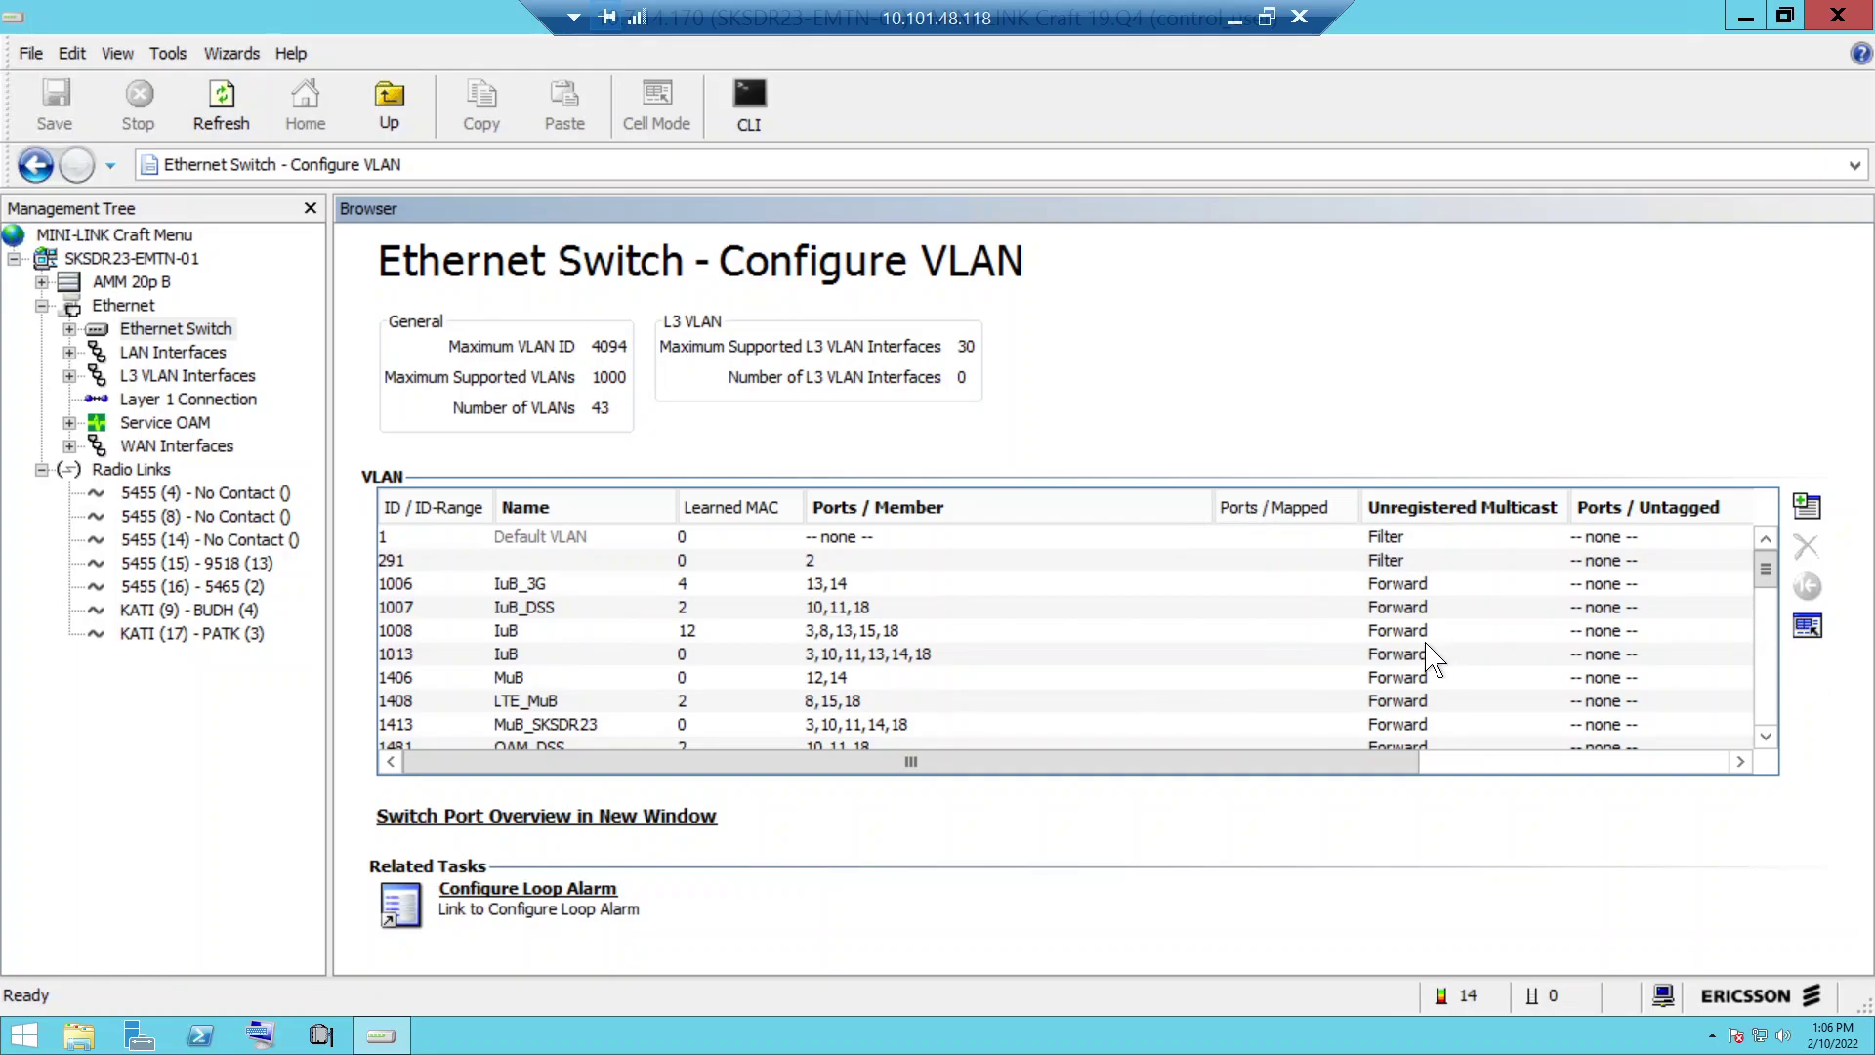
{"action": "left_click", "coordinate": [1809, 511]}
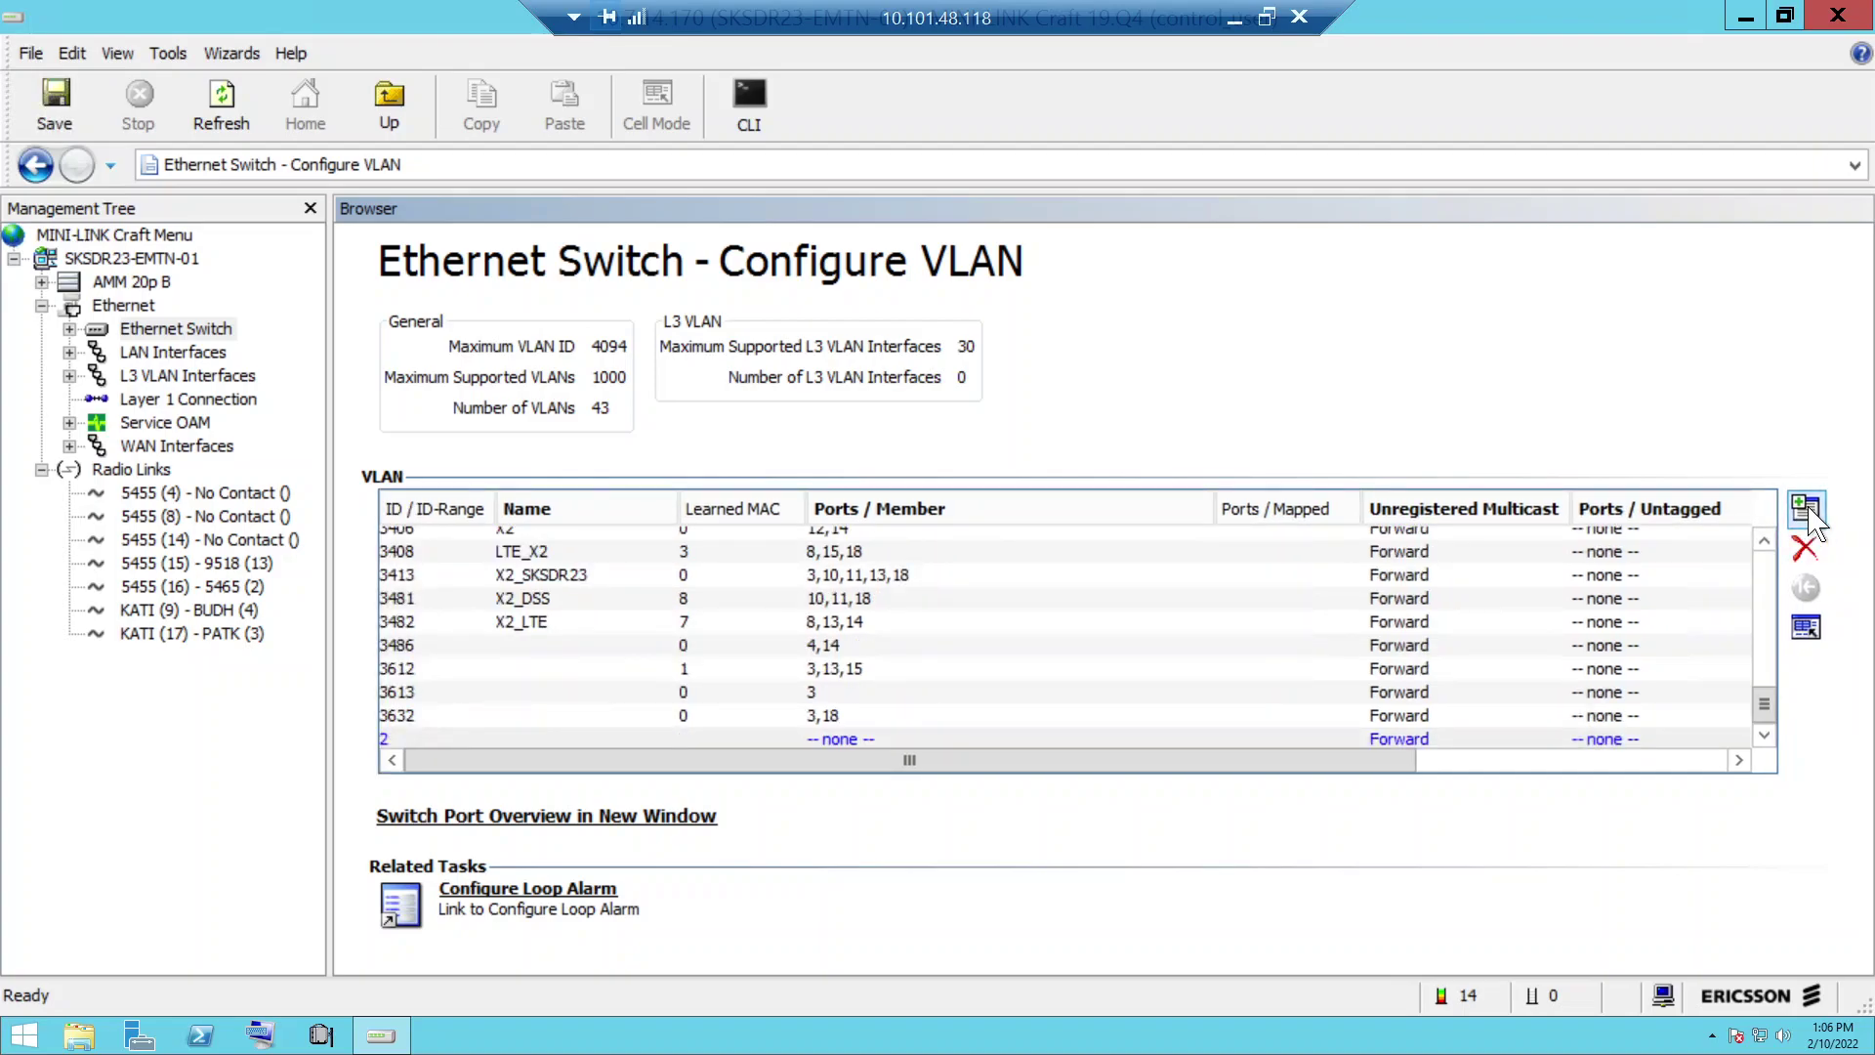
{"action": "left_click", "coordinate": [1807, 514]}
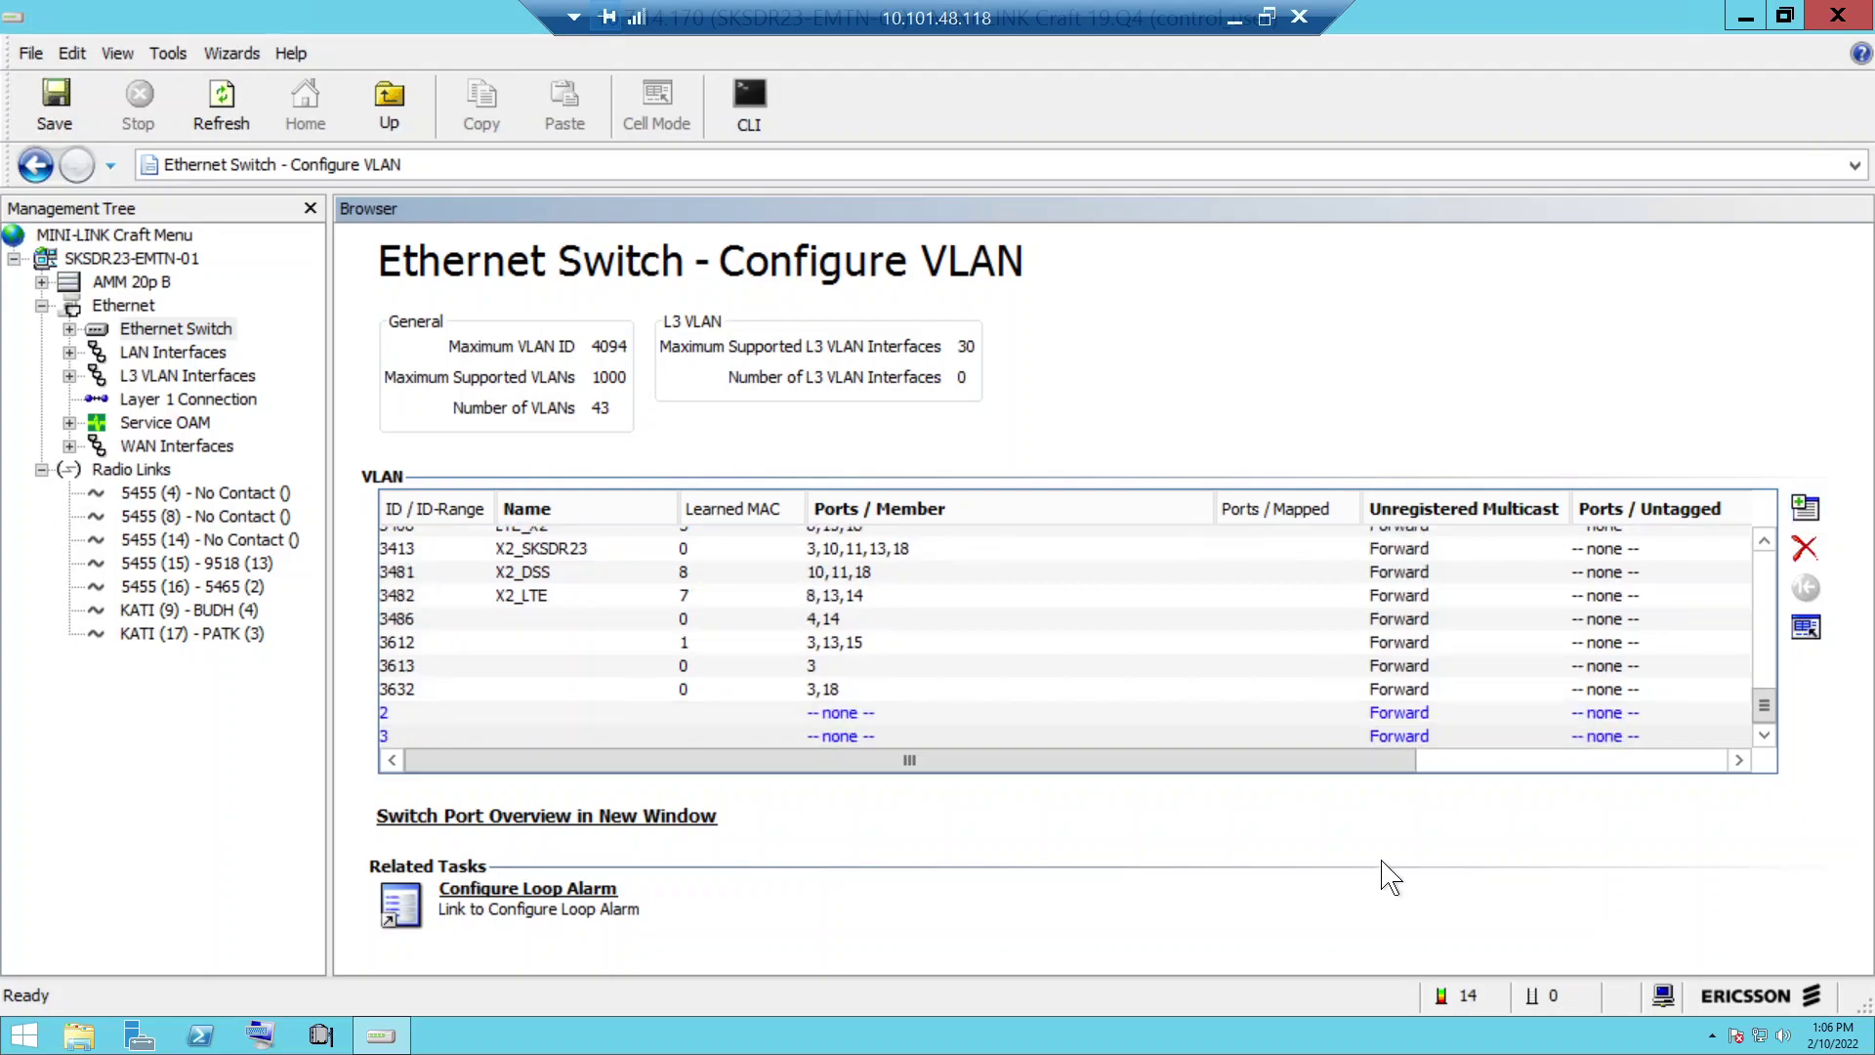
{"action": "left_click", "coordinate": [403, 713]}
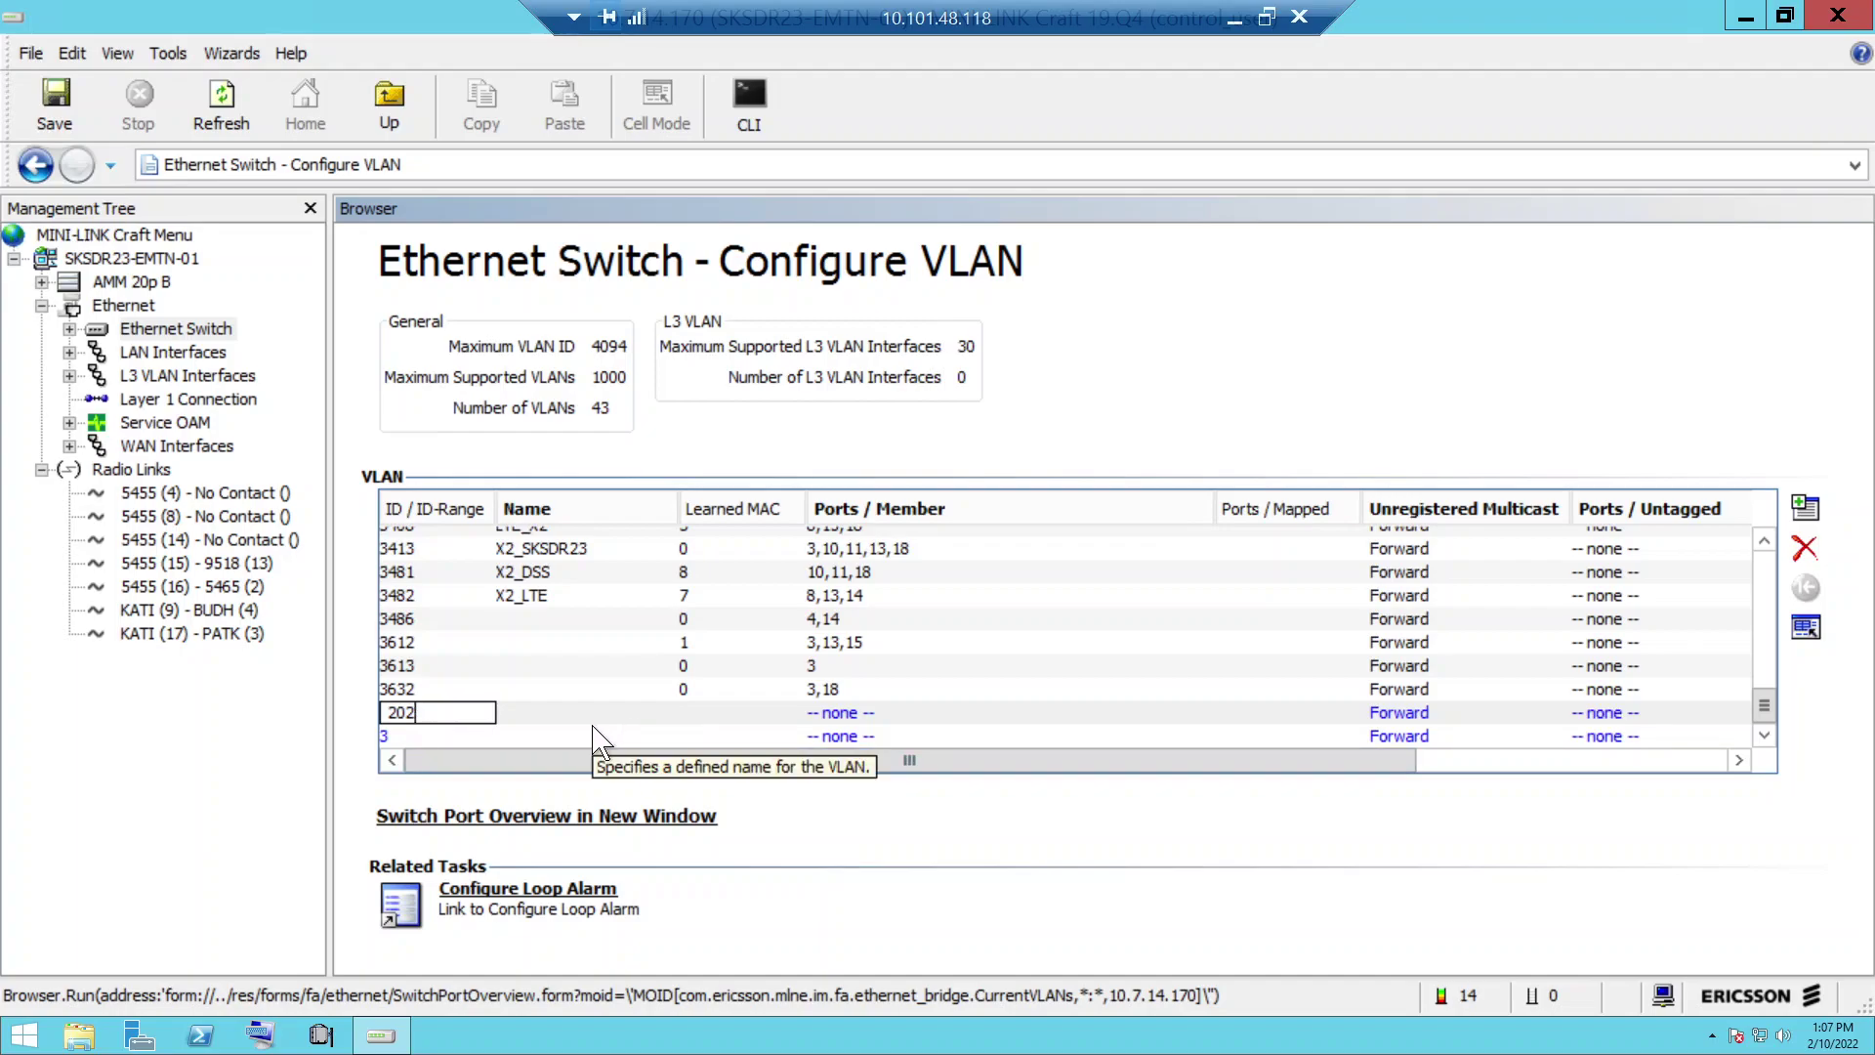
{"action": "left_click", "coordinate": [675, 712]}
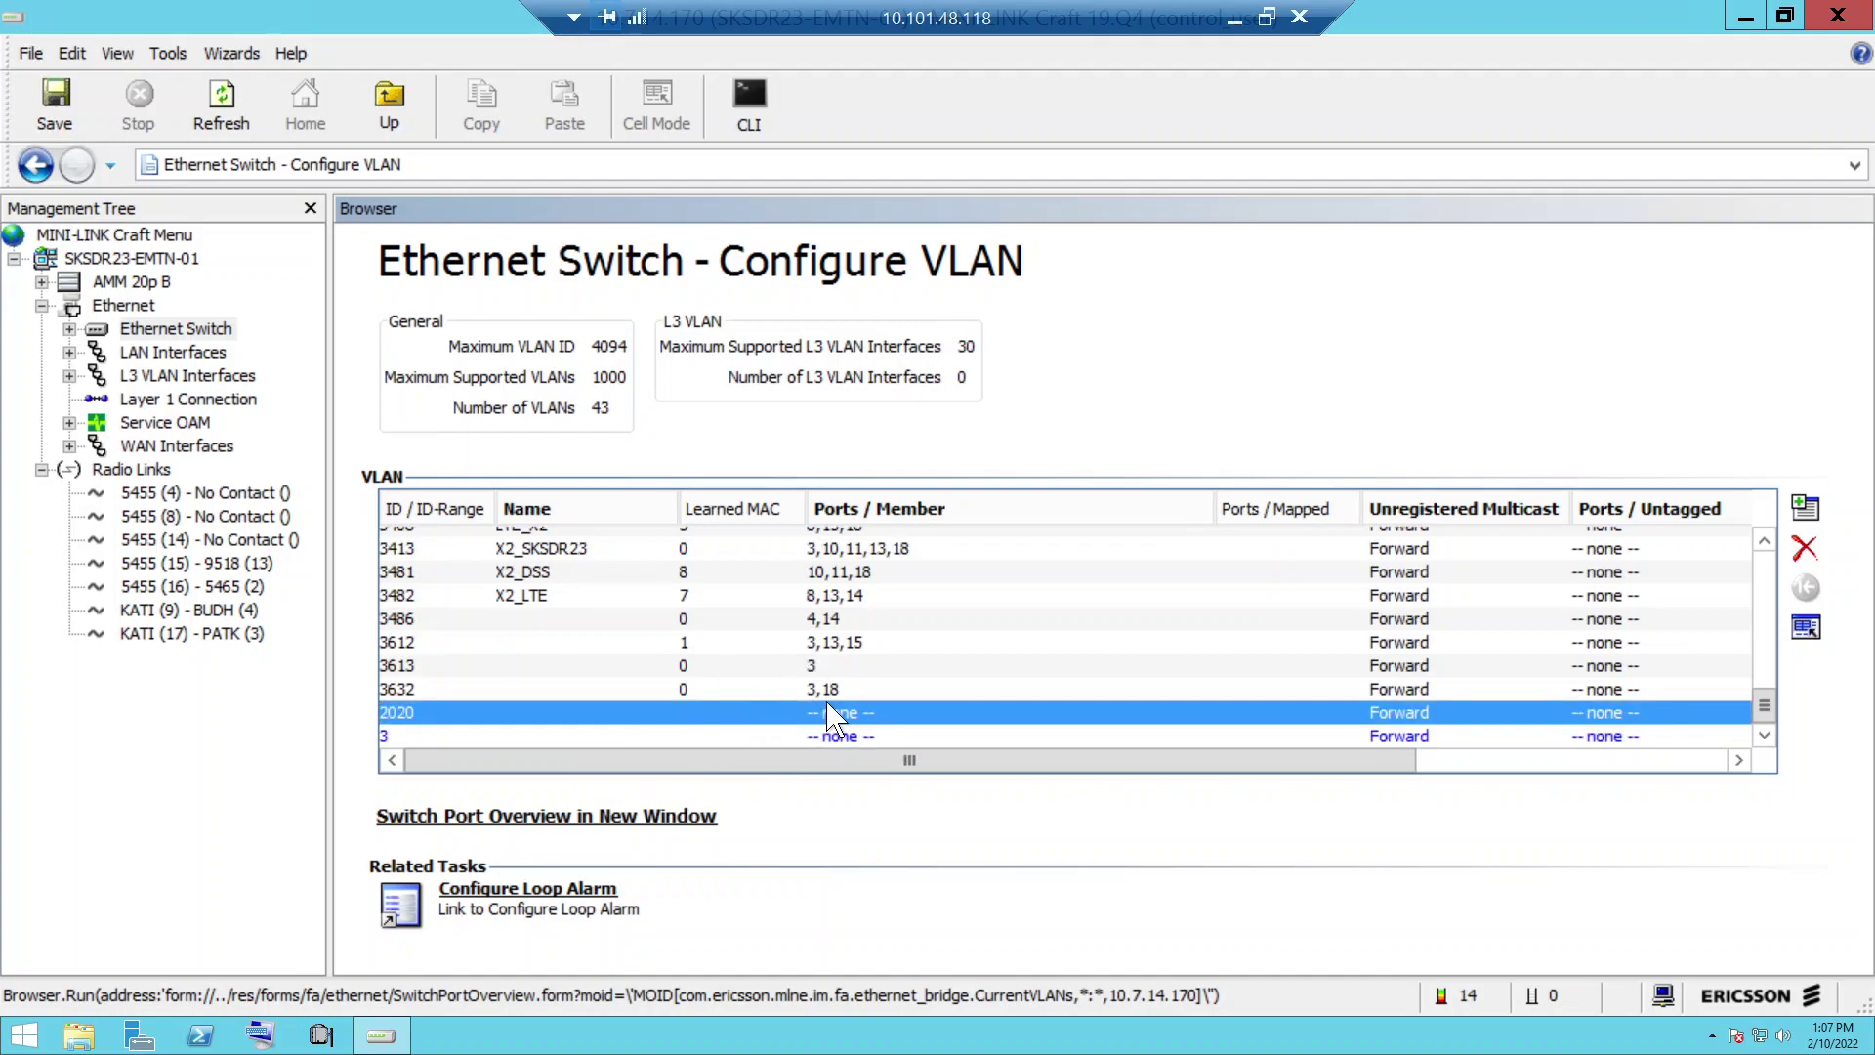
{"action": "left_click", "coordinate": [503, 712]}
{"action": "type", "text": "MUB"}
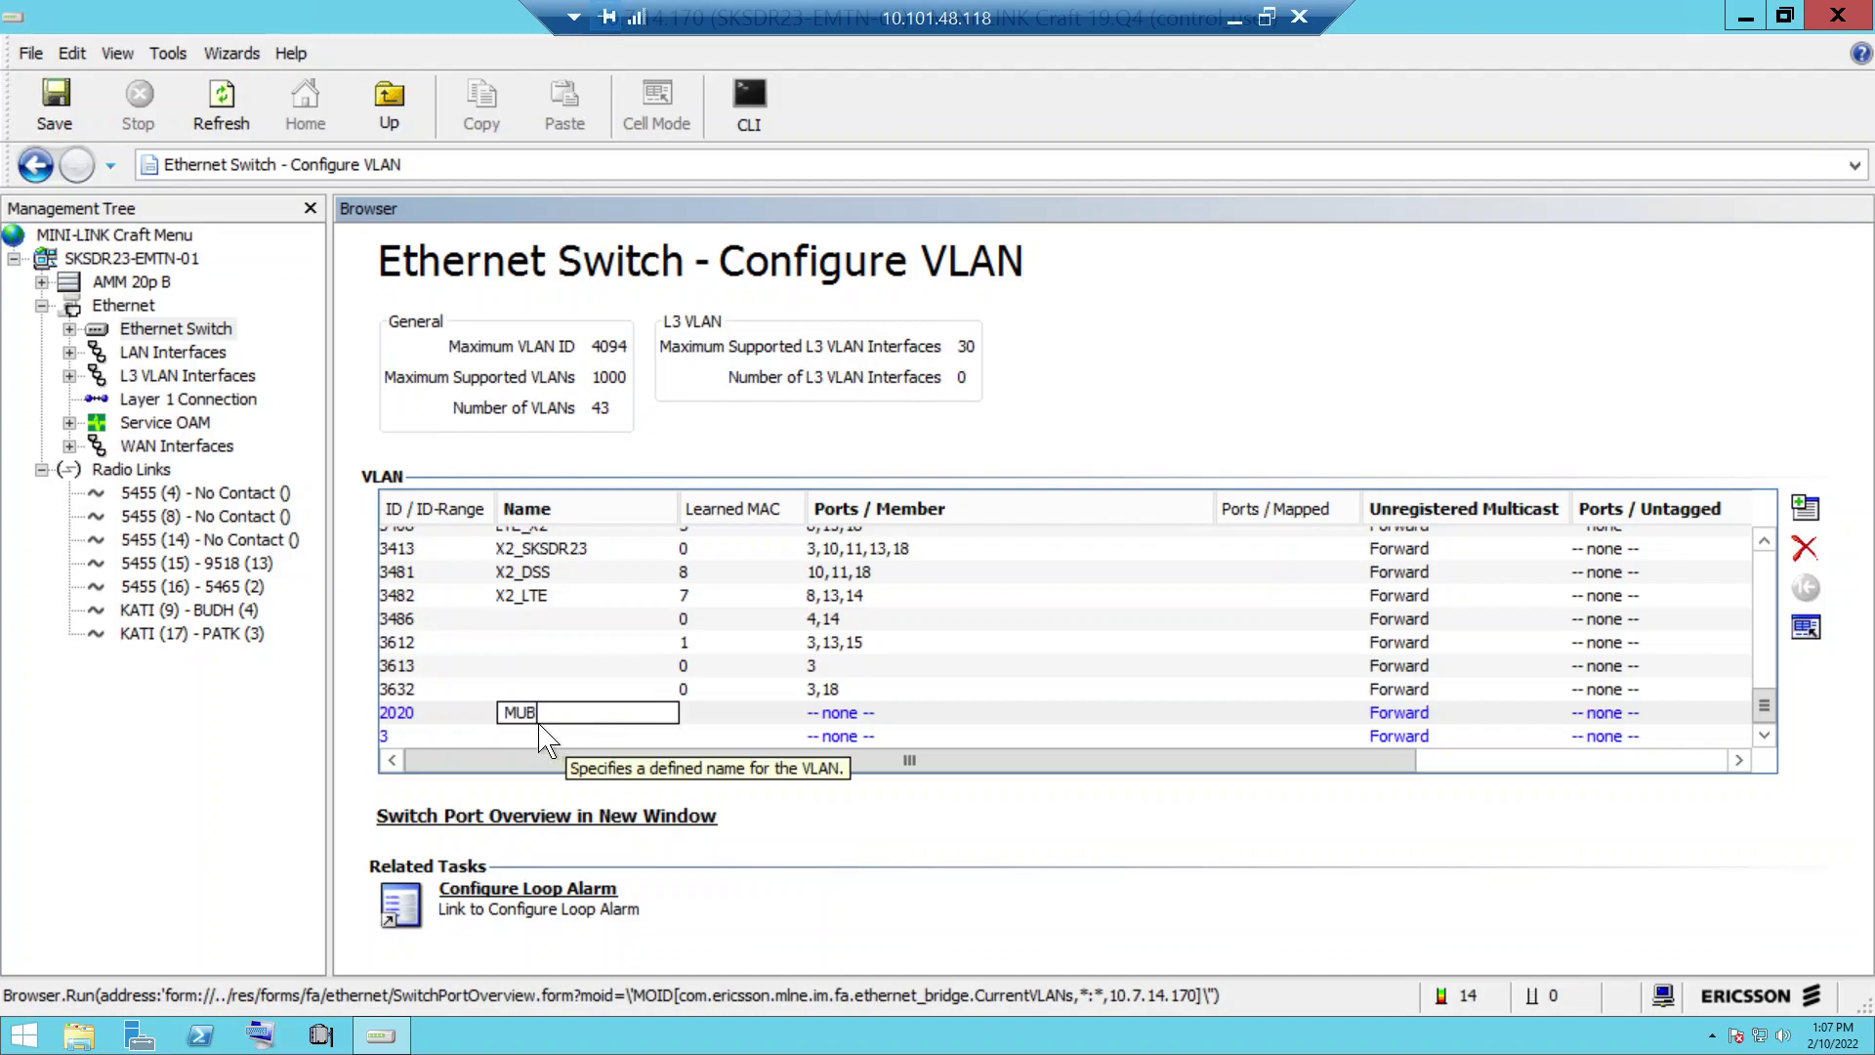
{"action": "left_click", "coordinate": [402, 737]}
{"action": "key", "text": "BackSpace"}
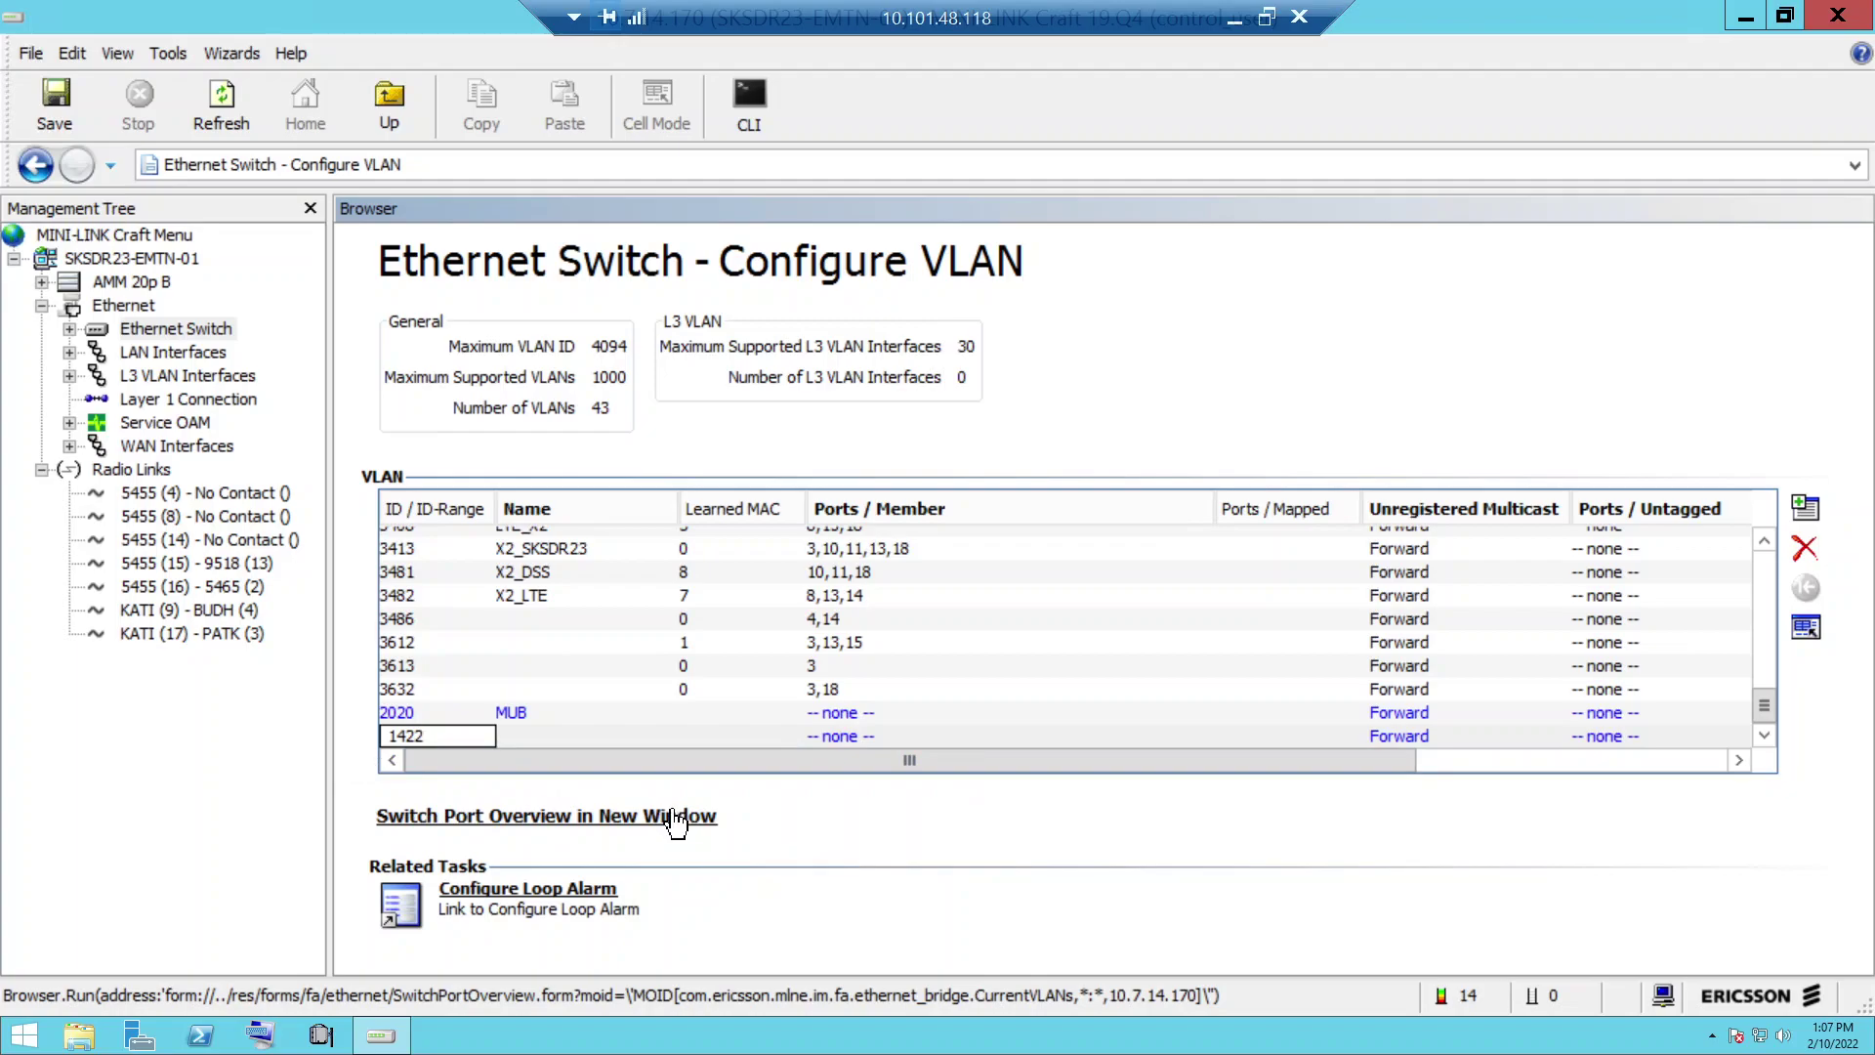
{"action": "key", "text": "Tab"}
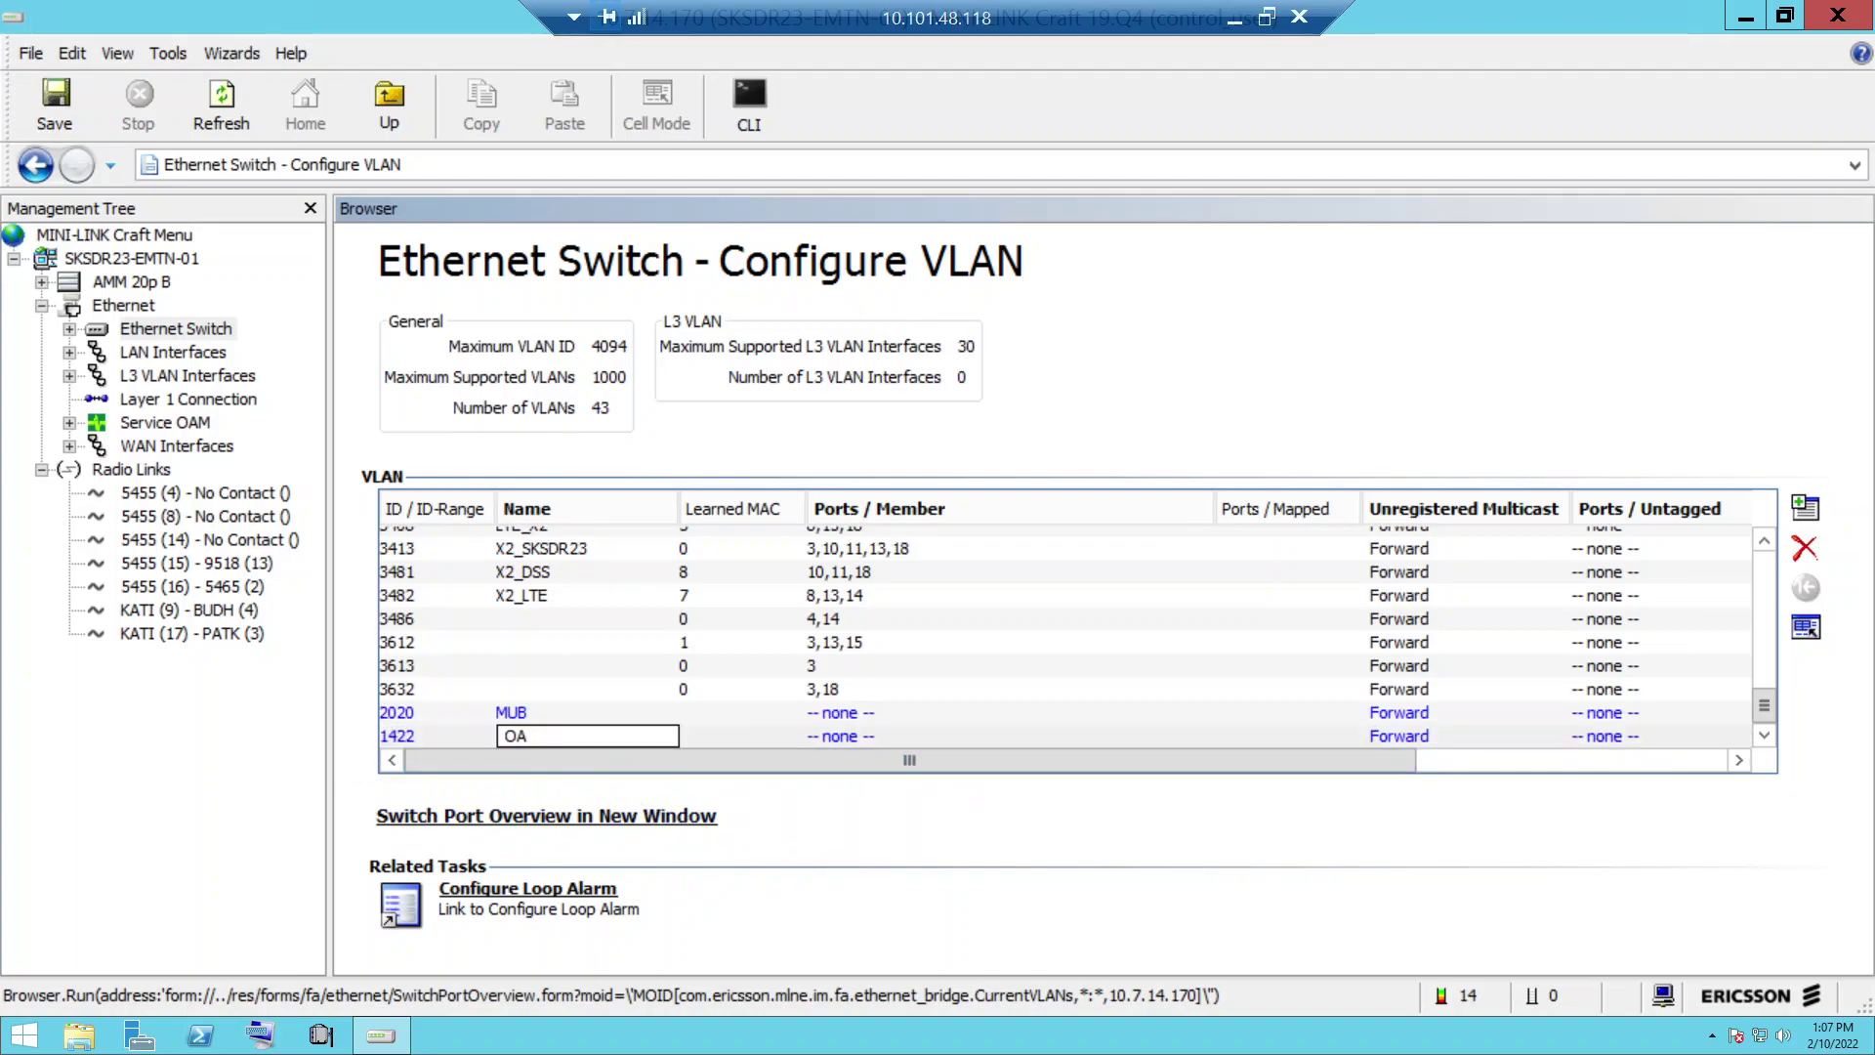
- Make switch ports SwP 3 and SwP 4 members of VLAN 2020 MUB
{"action": "left_click", "coordinate": [824, 714]}
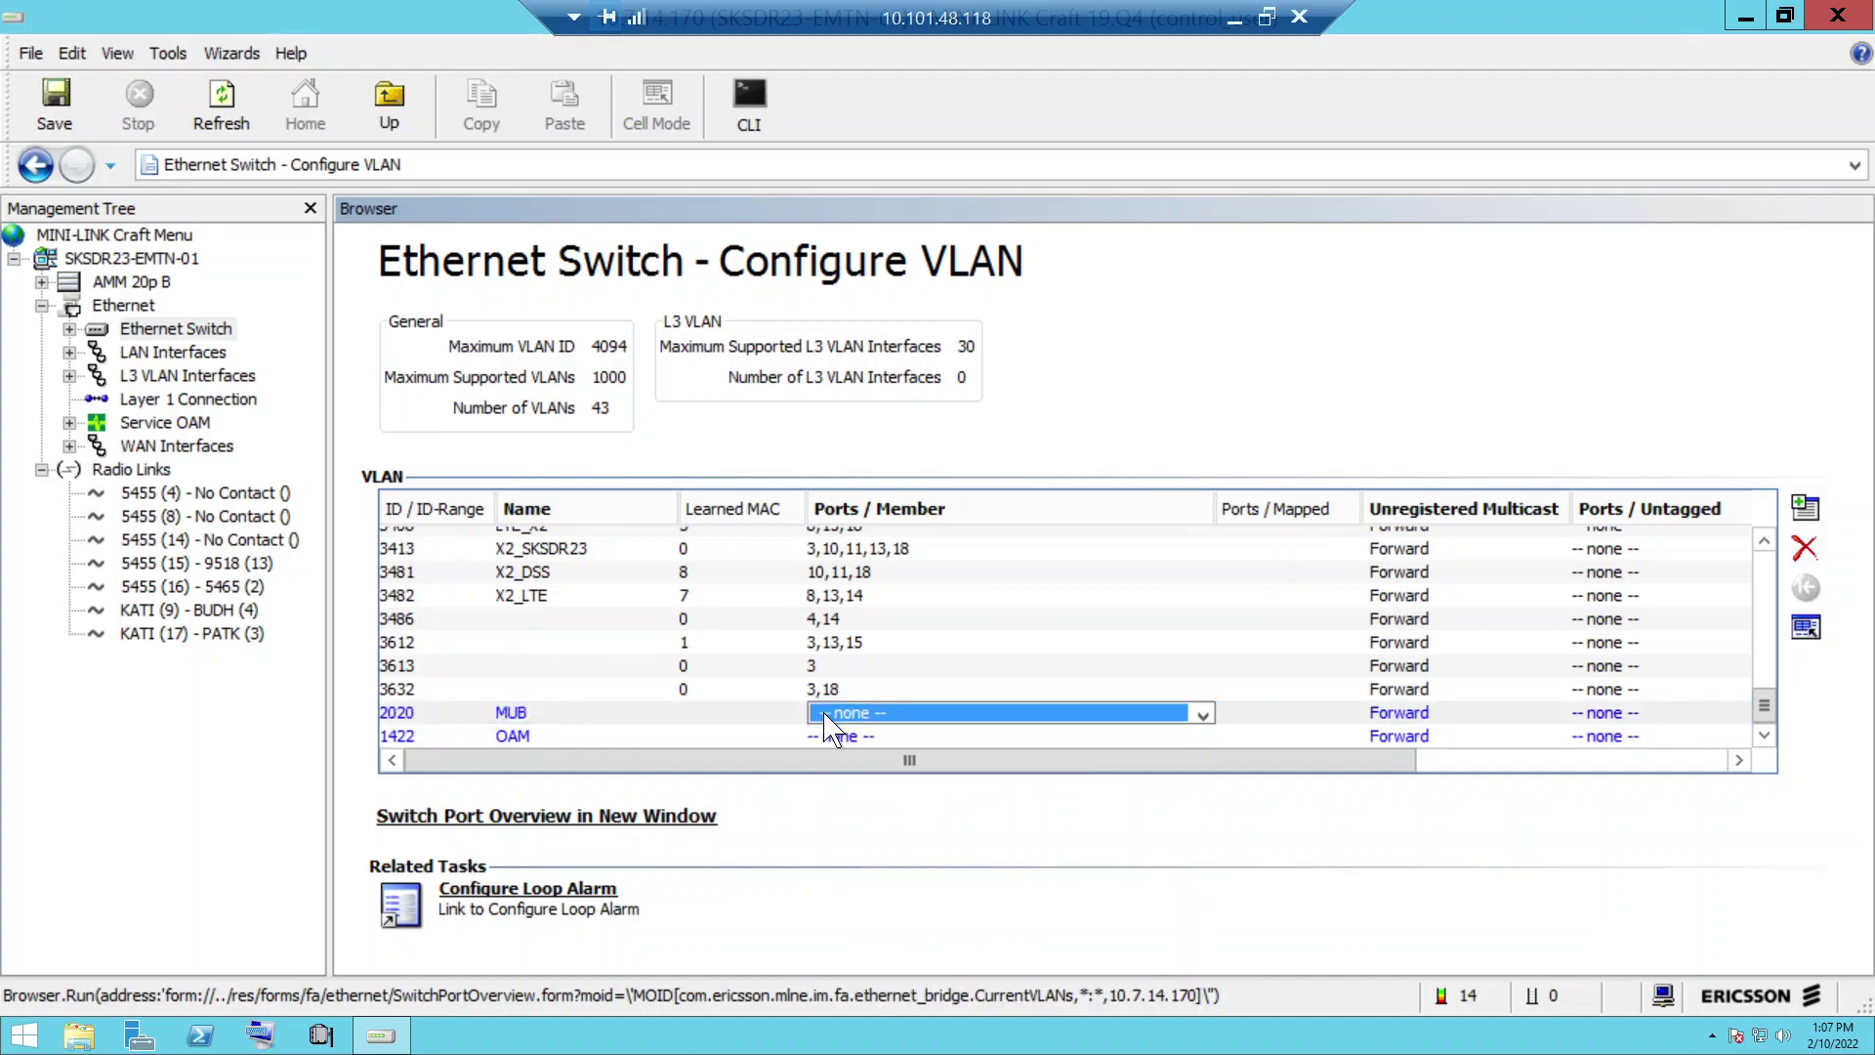
{"action": "left_click", "coordinate": [825, 715]}
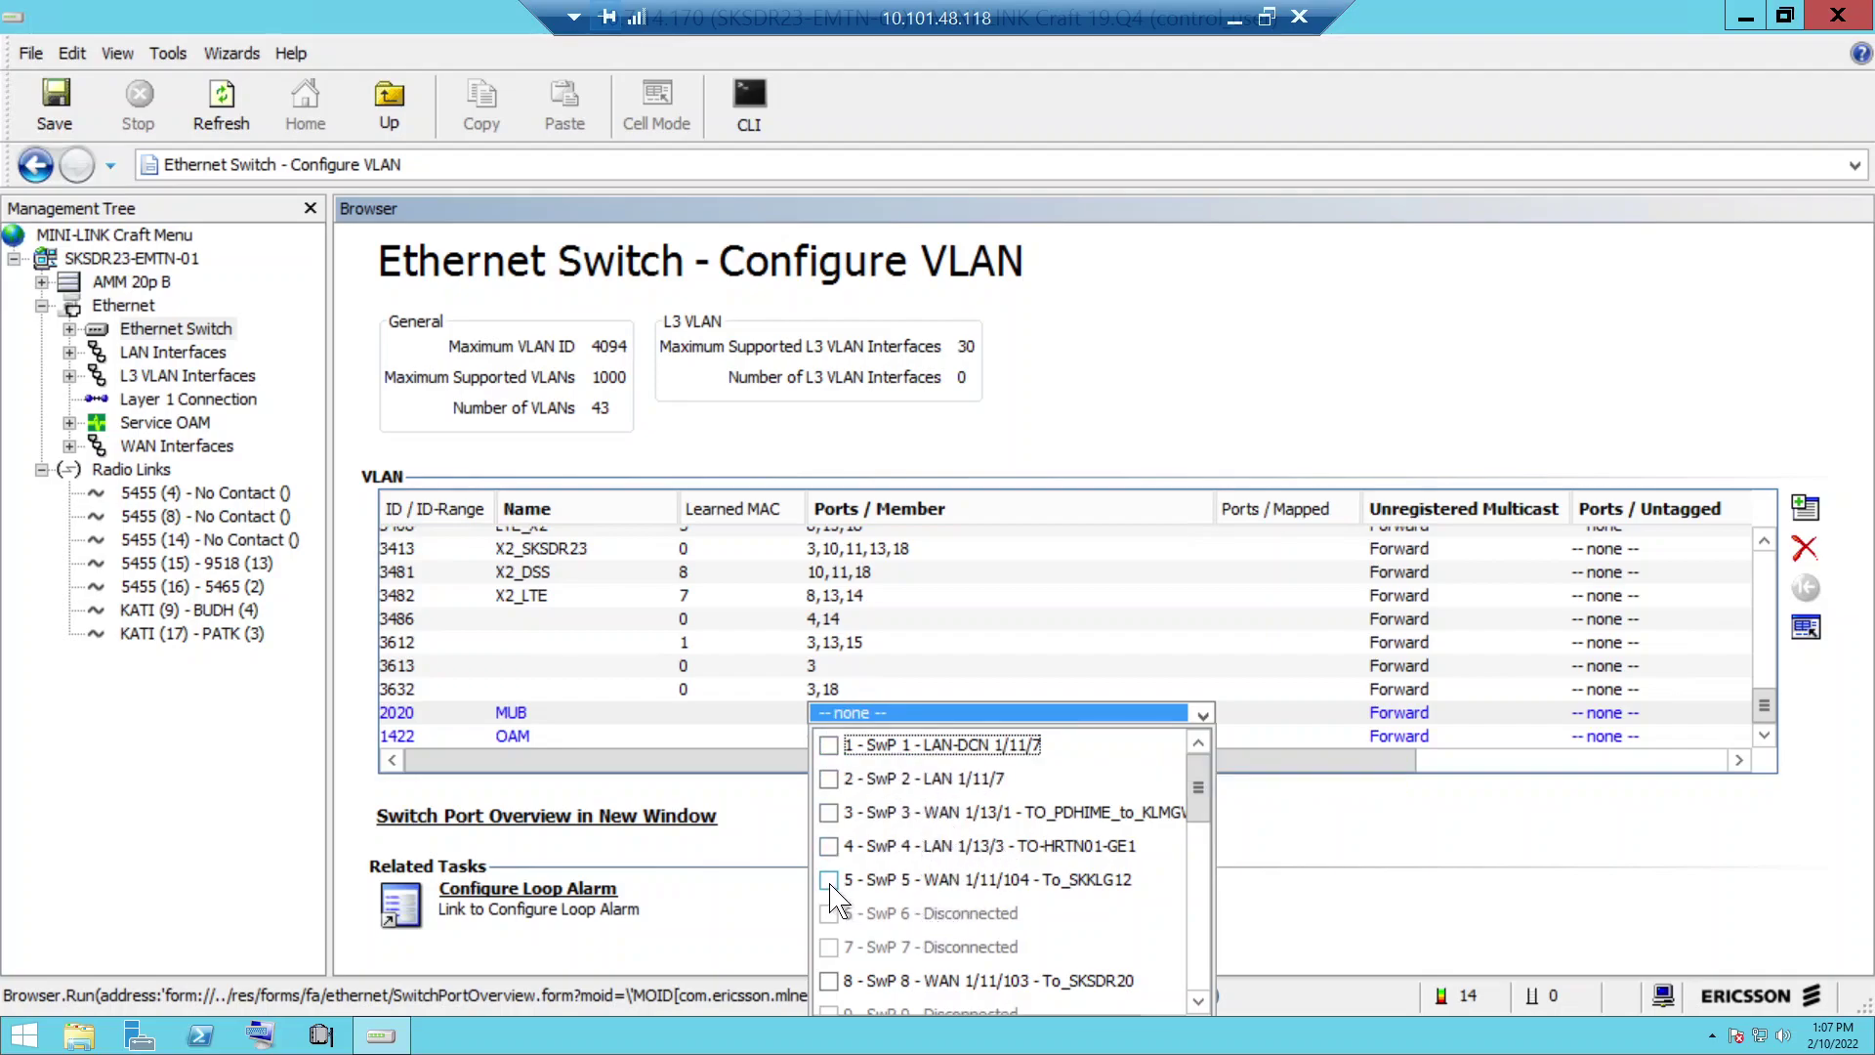
{"action": "left_click", "coordinate": [829, 811]}
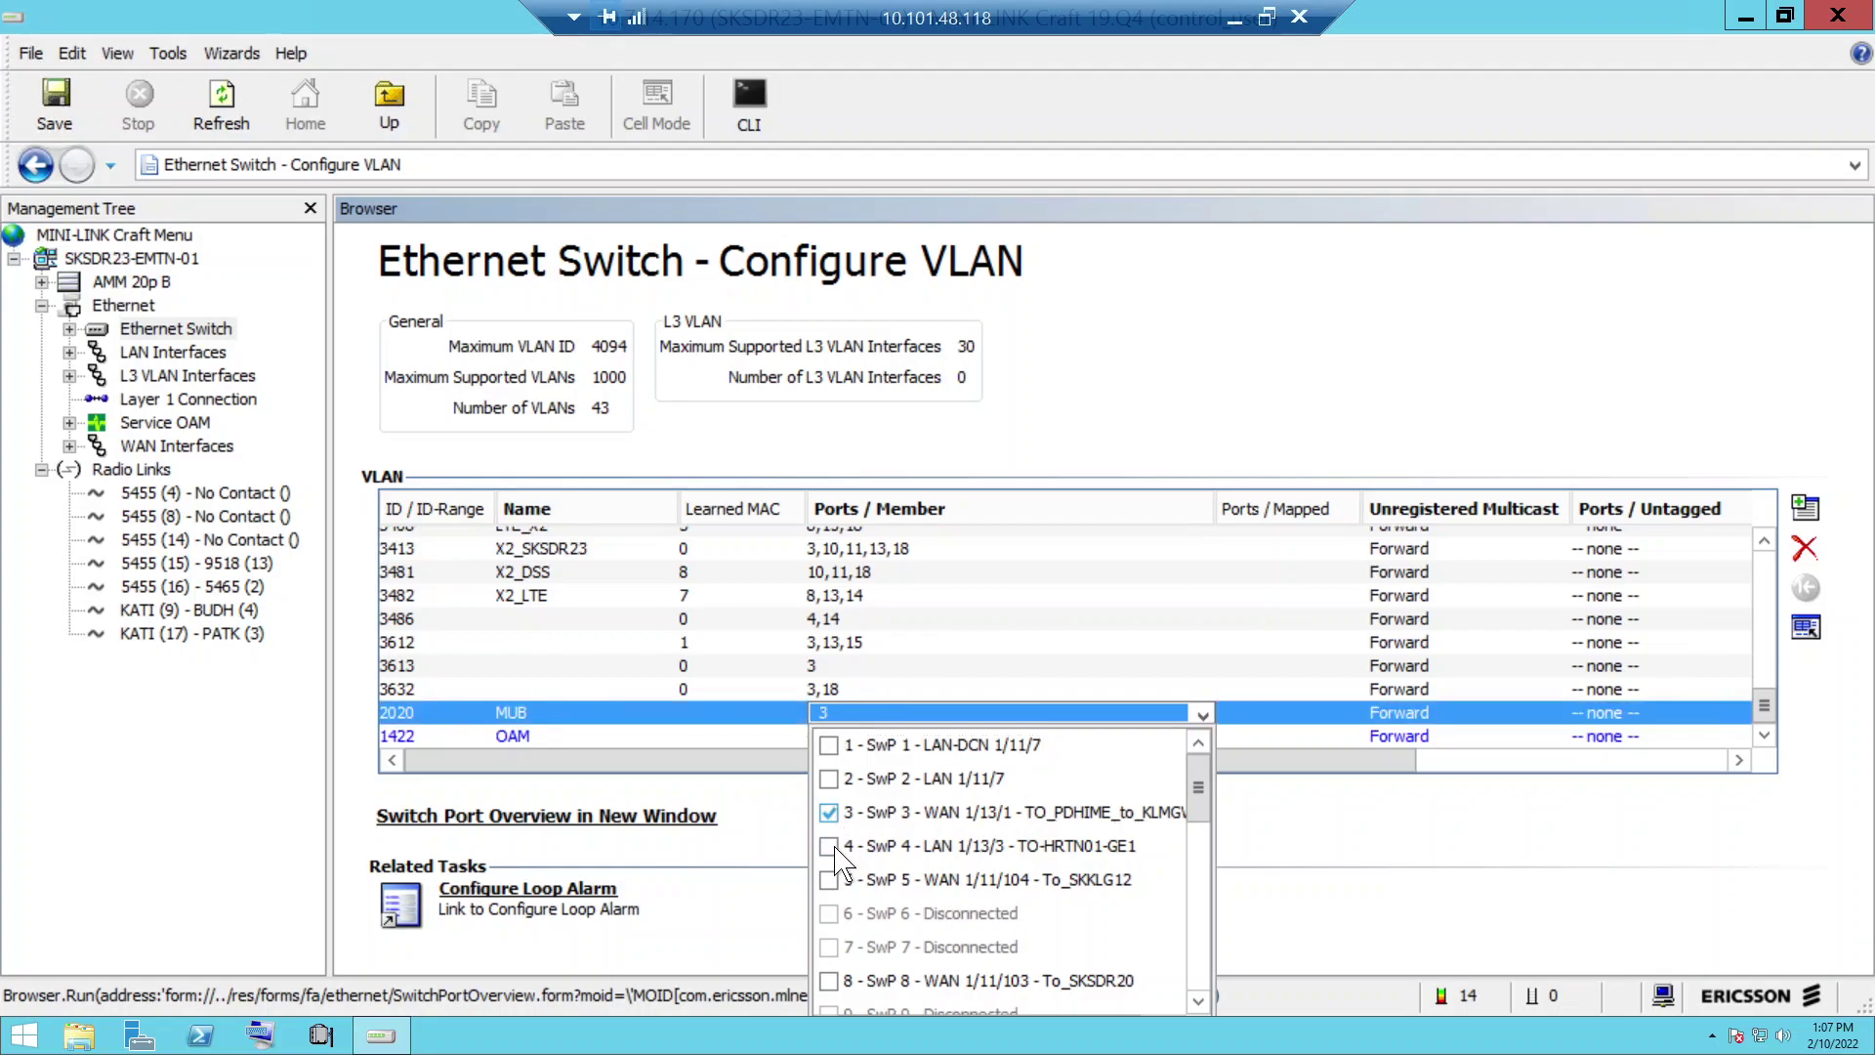
{"action": "left_click", "coordinate": [829, 846]}
{"action": "left_click", "coordinate": [772, 860]}
- Give VLAN 1422 OAM ports 3 and 4, then delete it and select the MUB row
{"action": "left_click", "coordinate": [953, 742]}
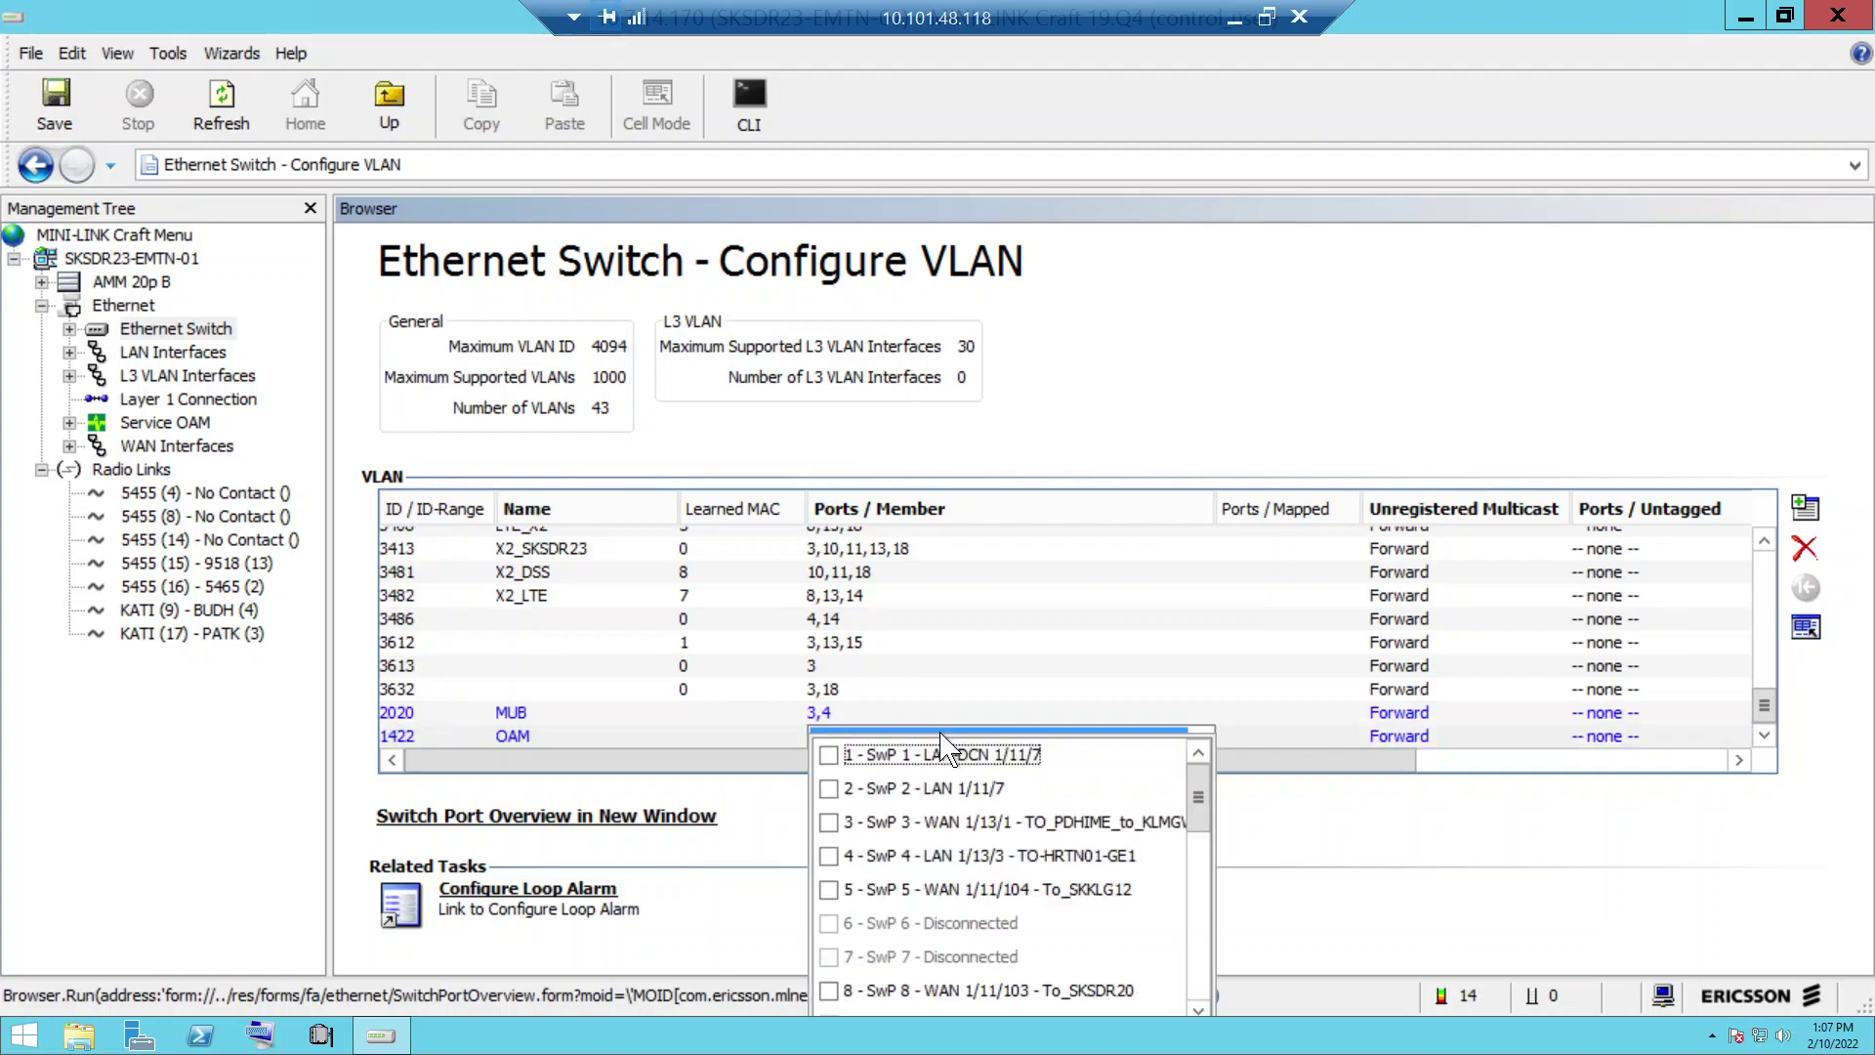
{"action": "left_click", "coordinate": [829, 821]}
{"action": "left_click", "coordinate": [829, 855]}
{"action": "left_click", "coordinate": [725, 875]}
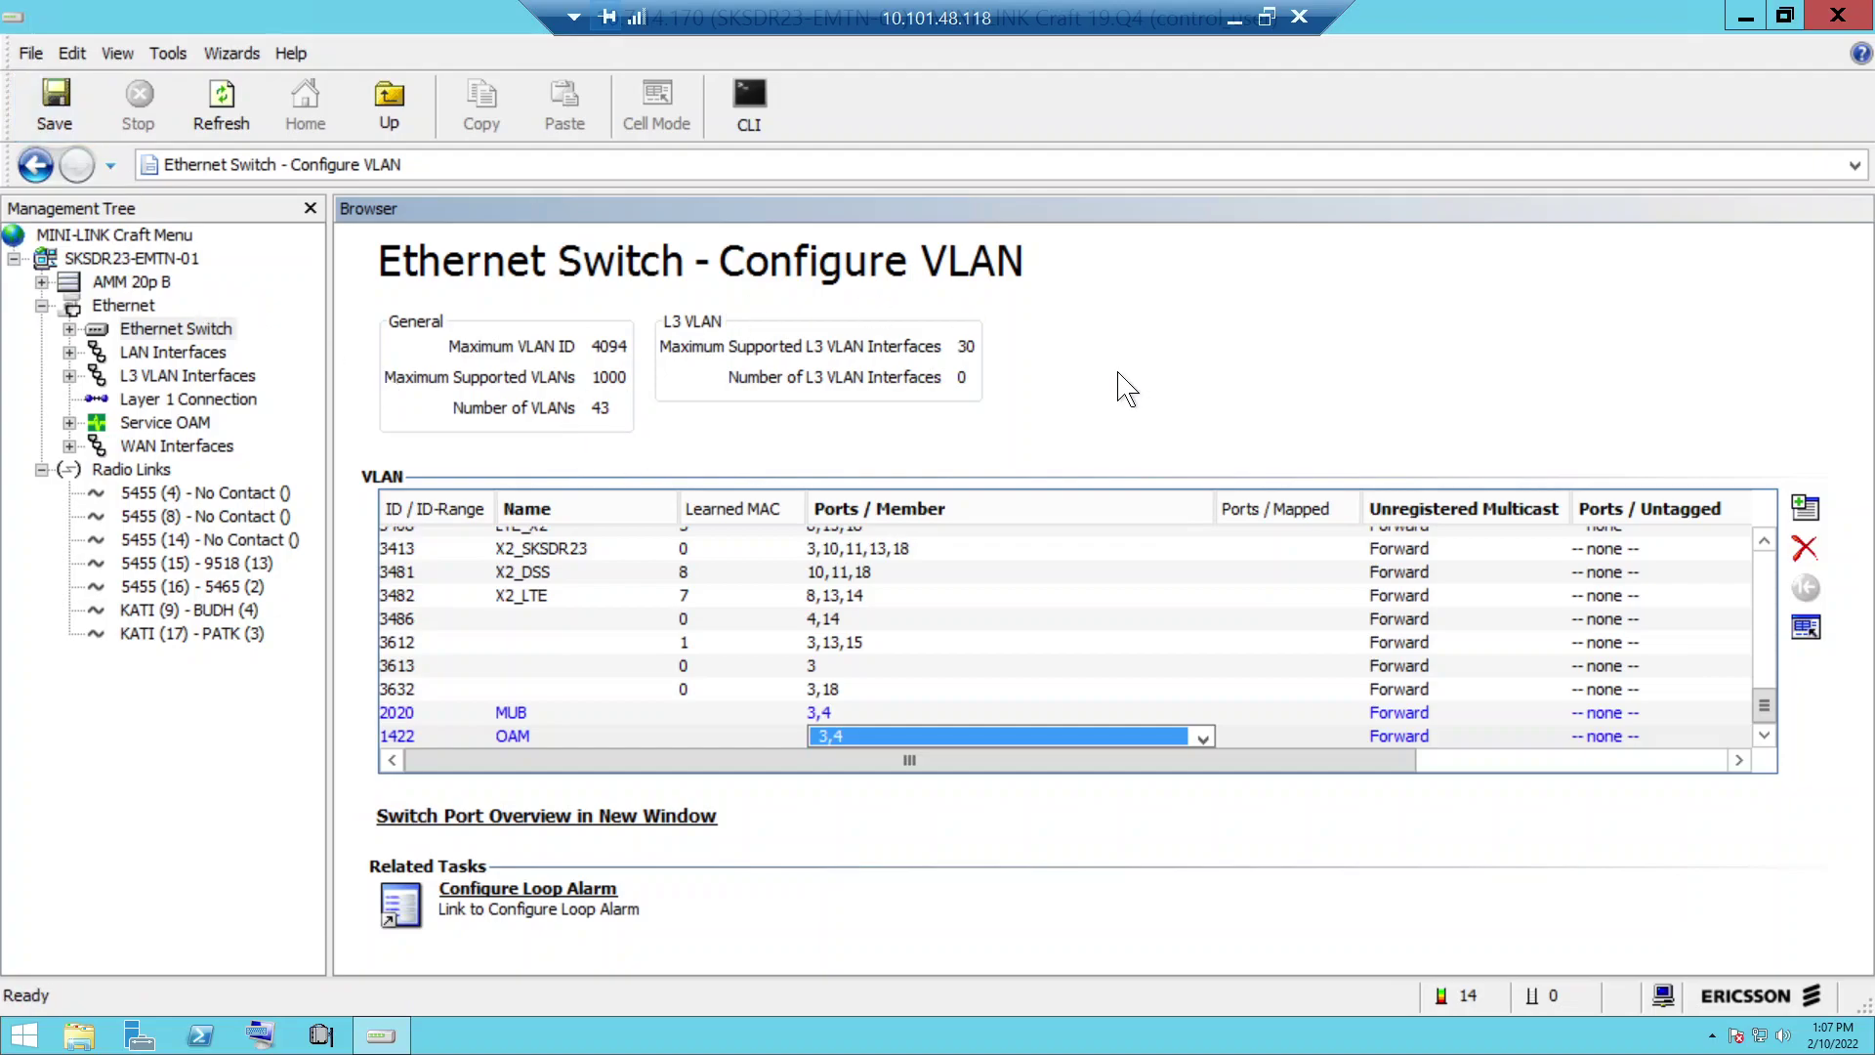
{"action": "left_click", "coordinate": [1814, 550]}
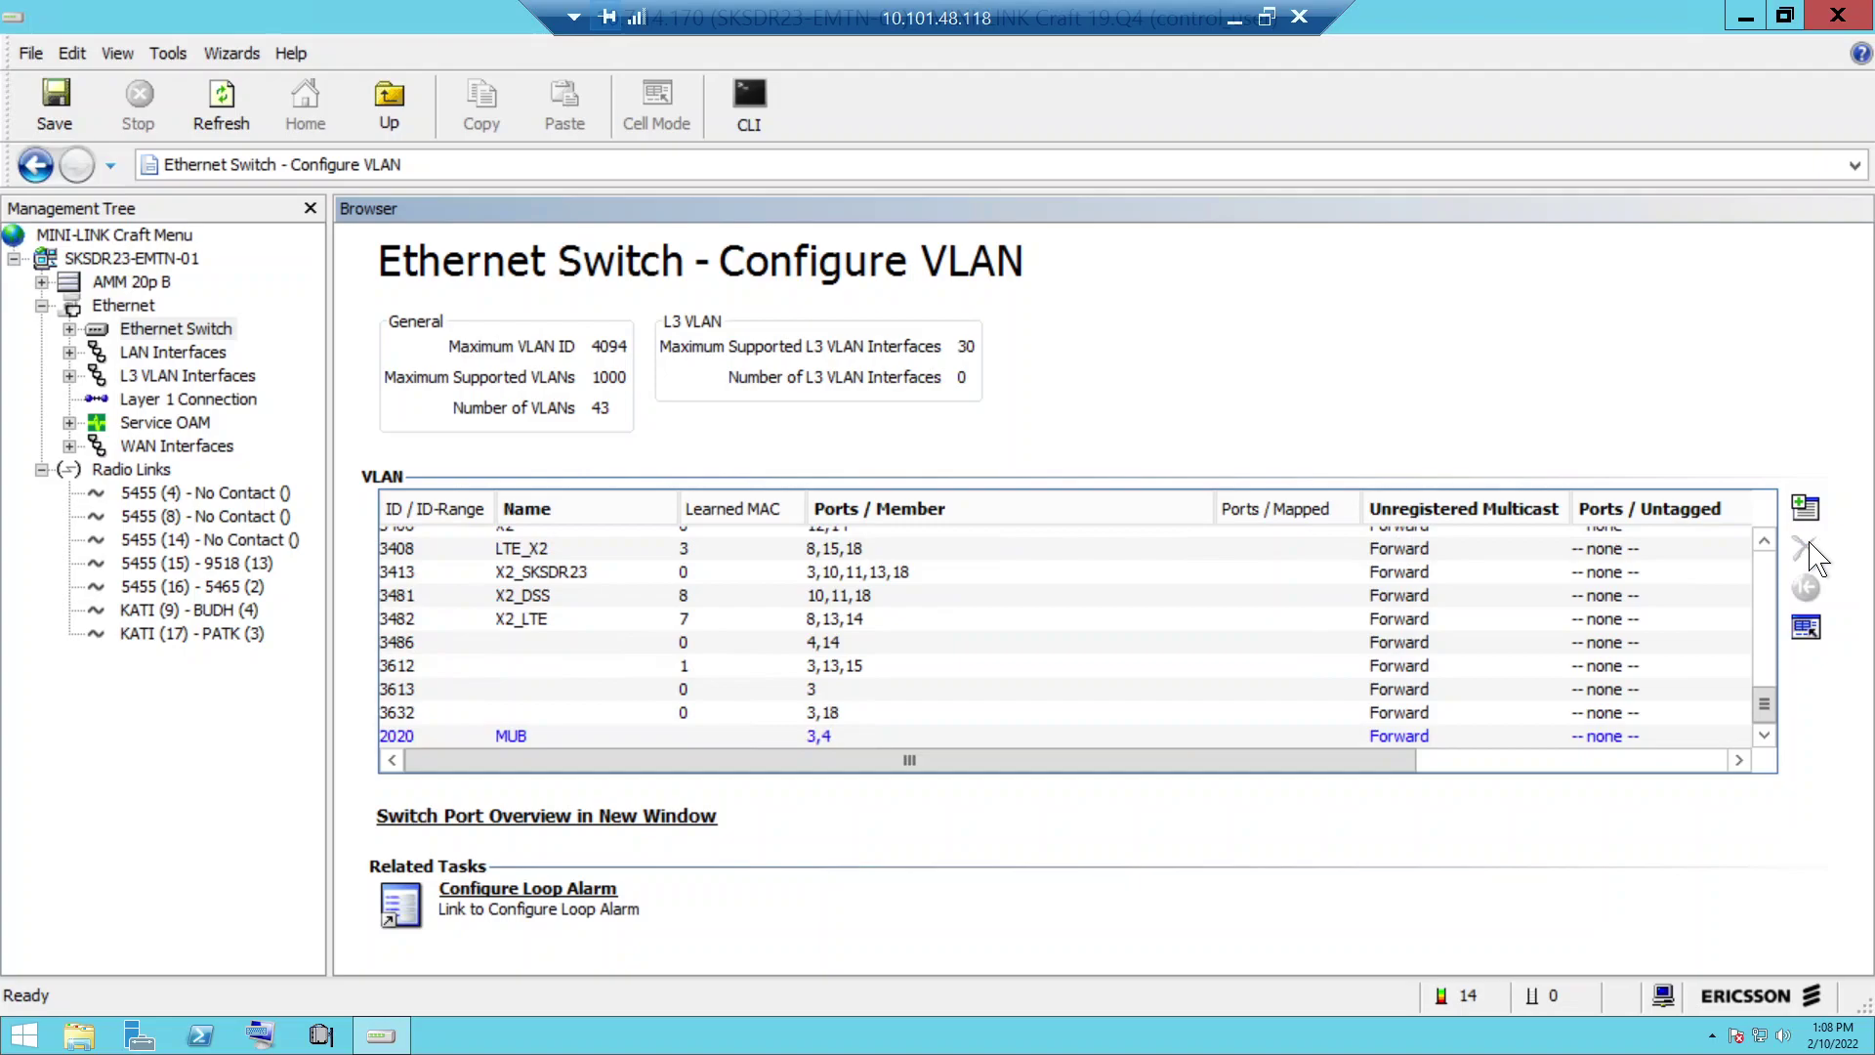
{"action": "left_click", "coordinate": [568, 738]}
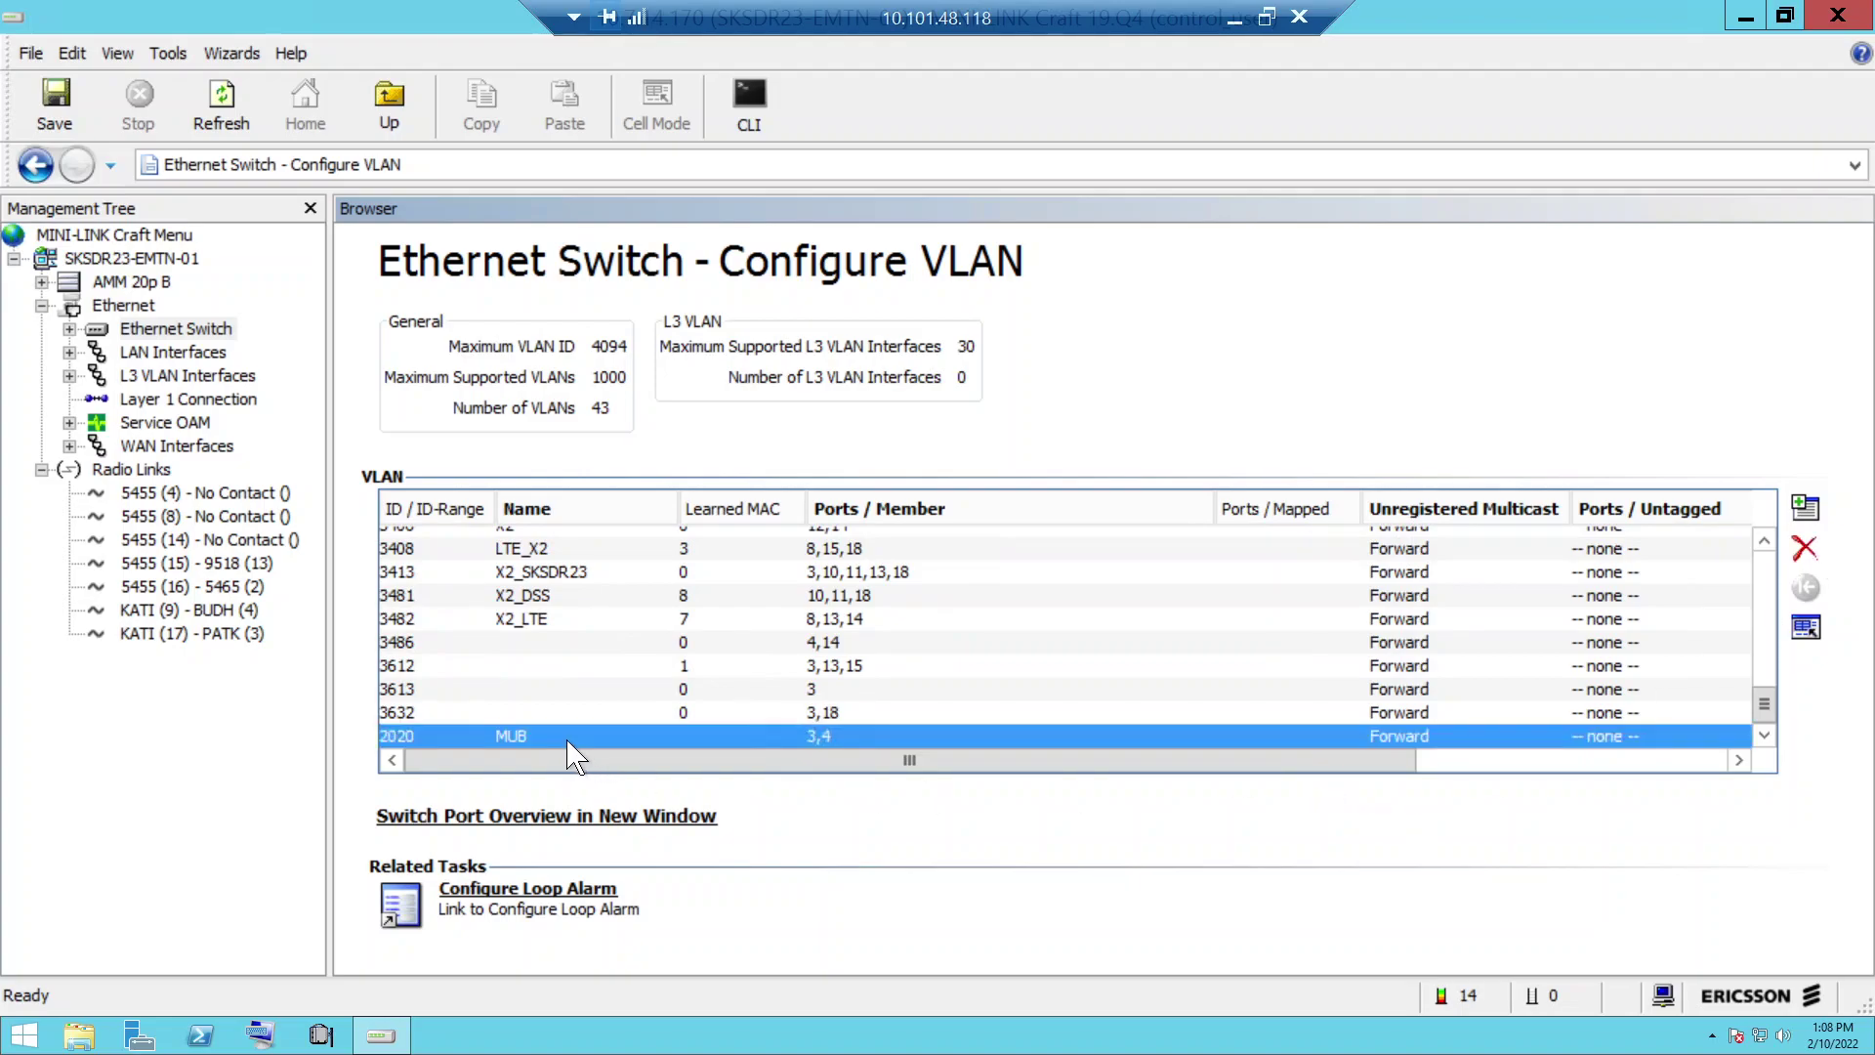
- Delete VLAN 2020 MUB, then go back to the SKSDR23-EMTN-01 Network Element page
{"action": "left_click", "coordinate": [1802, 552]}
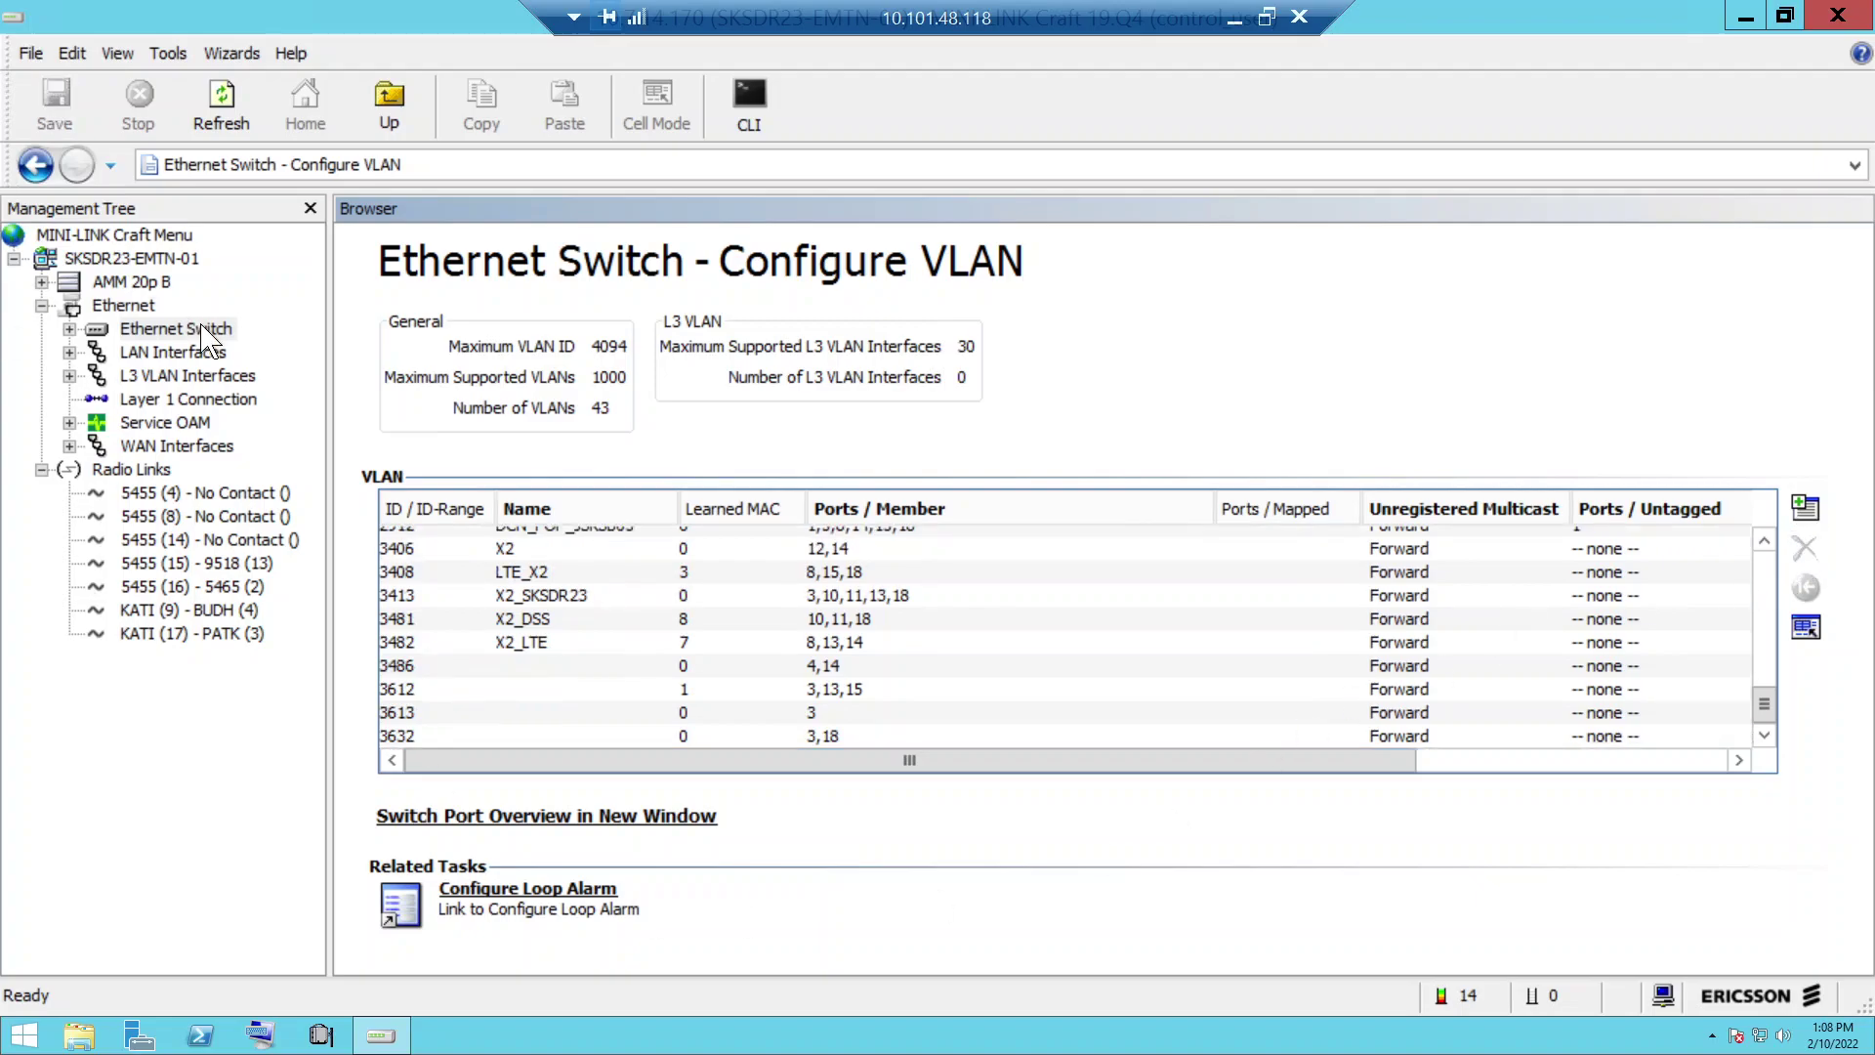
{"action": "left_click", "coordinate": [111, 262]}
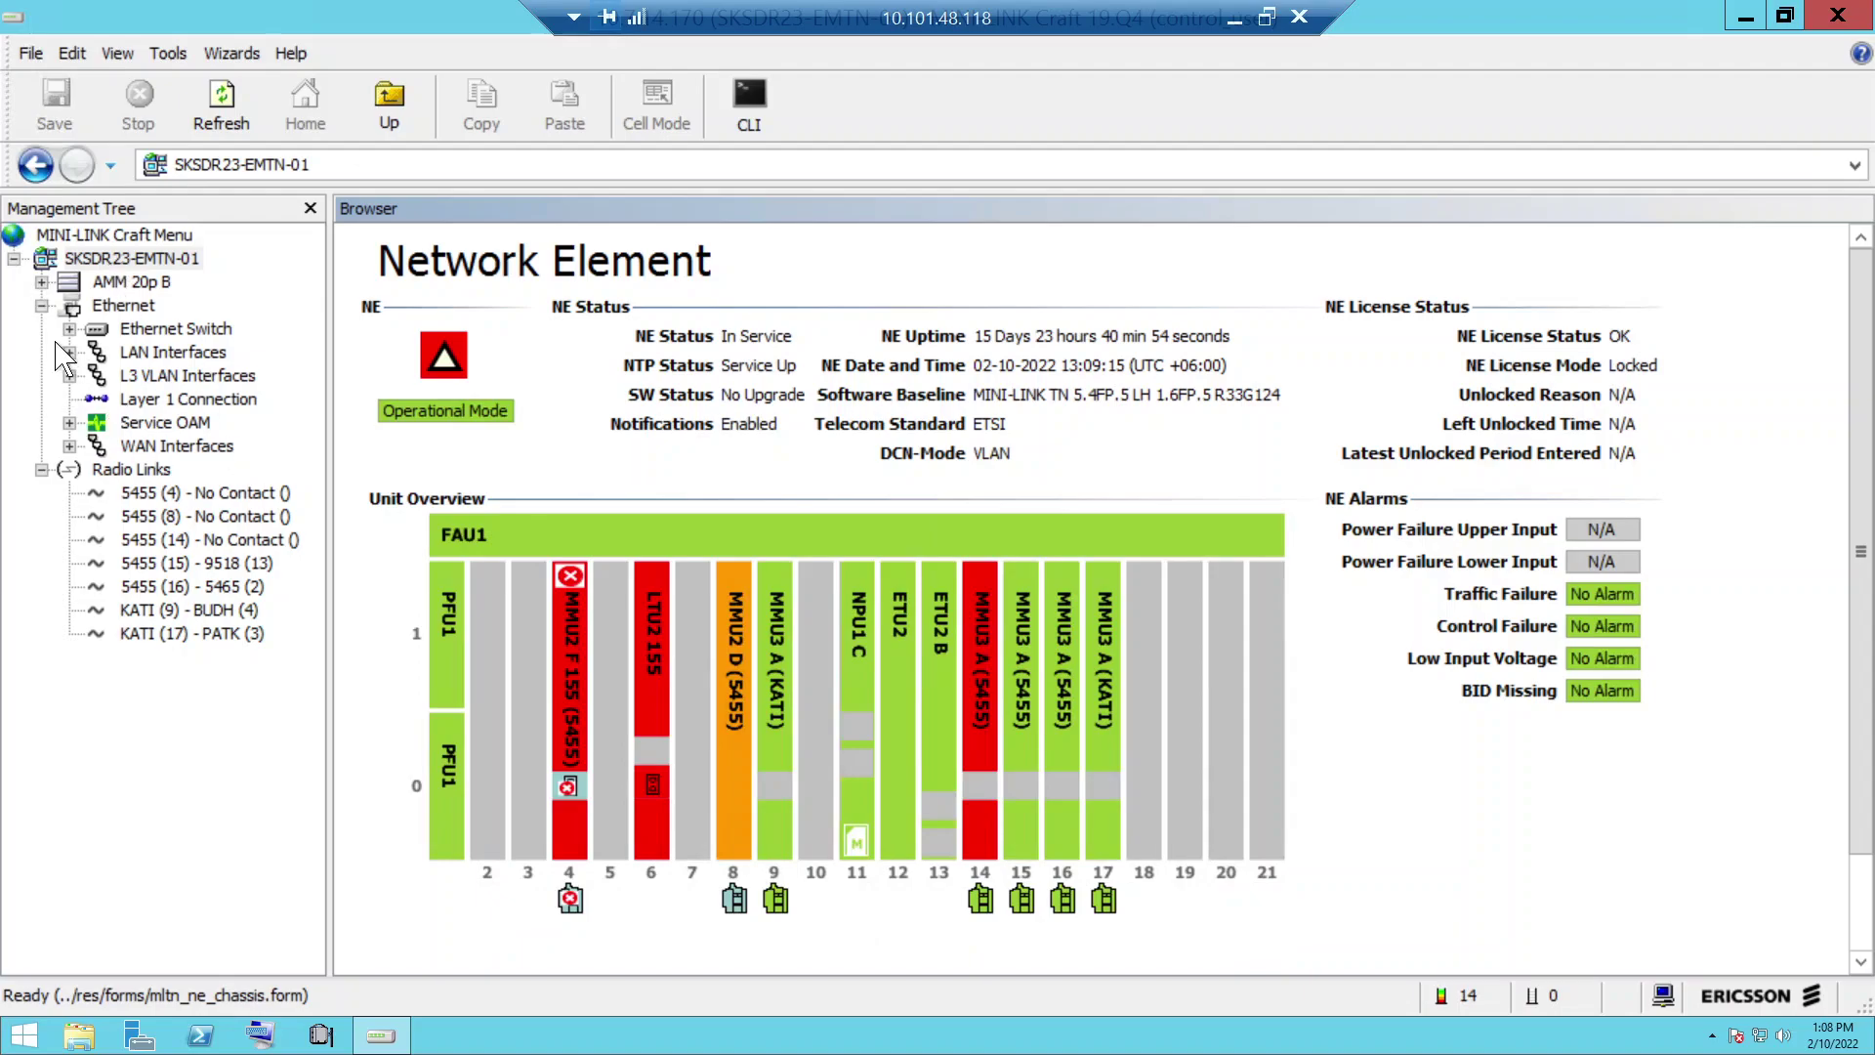
{"action": "left_click", "coordinate": [156, 329]}
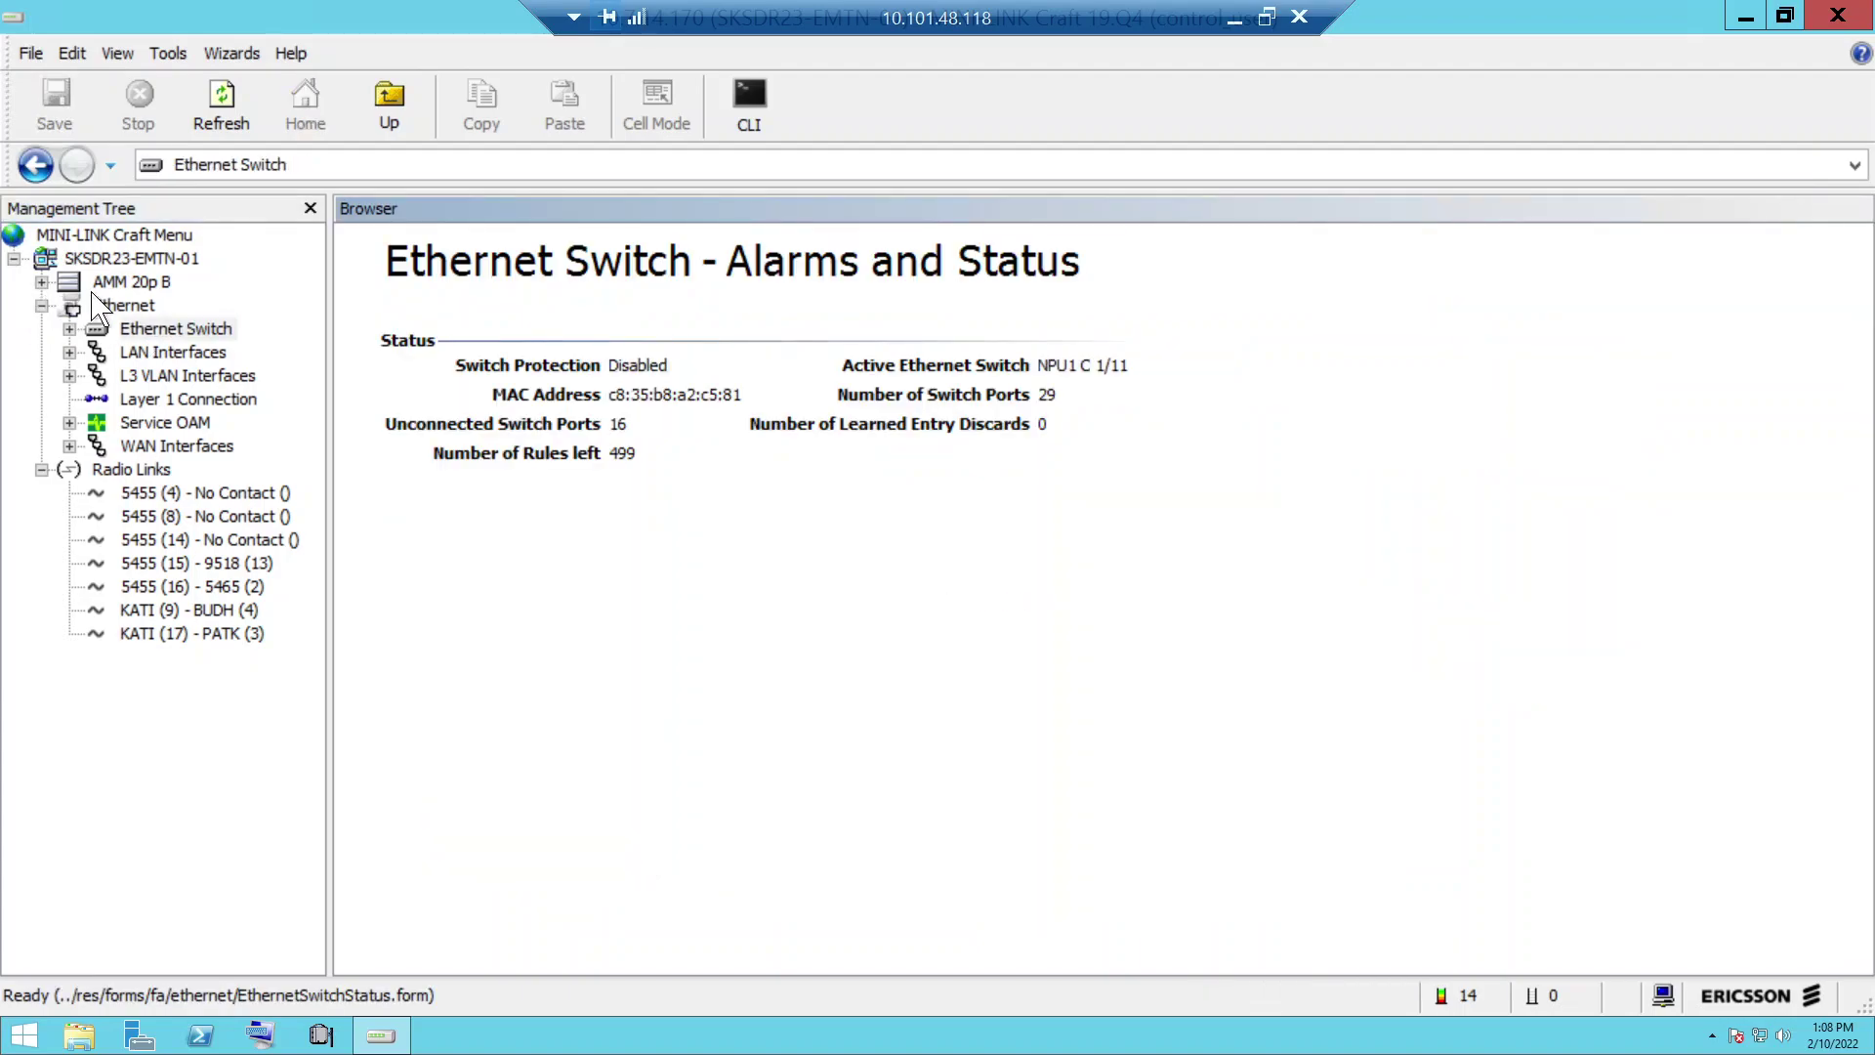
{"action": "left_click", "coordinate": [93, 257]}
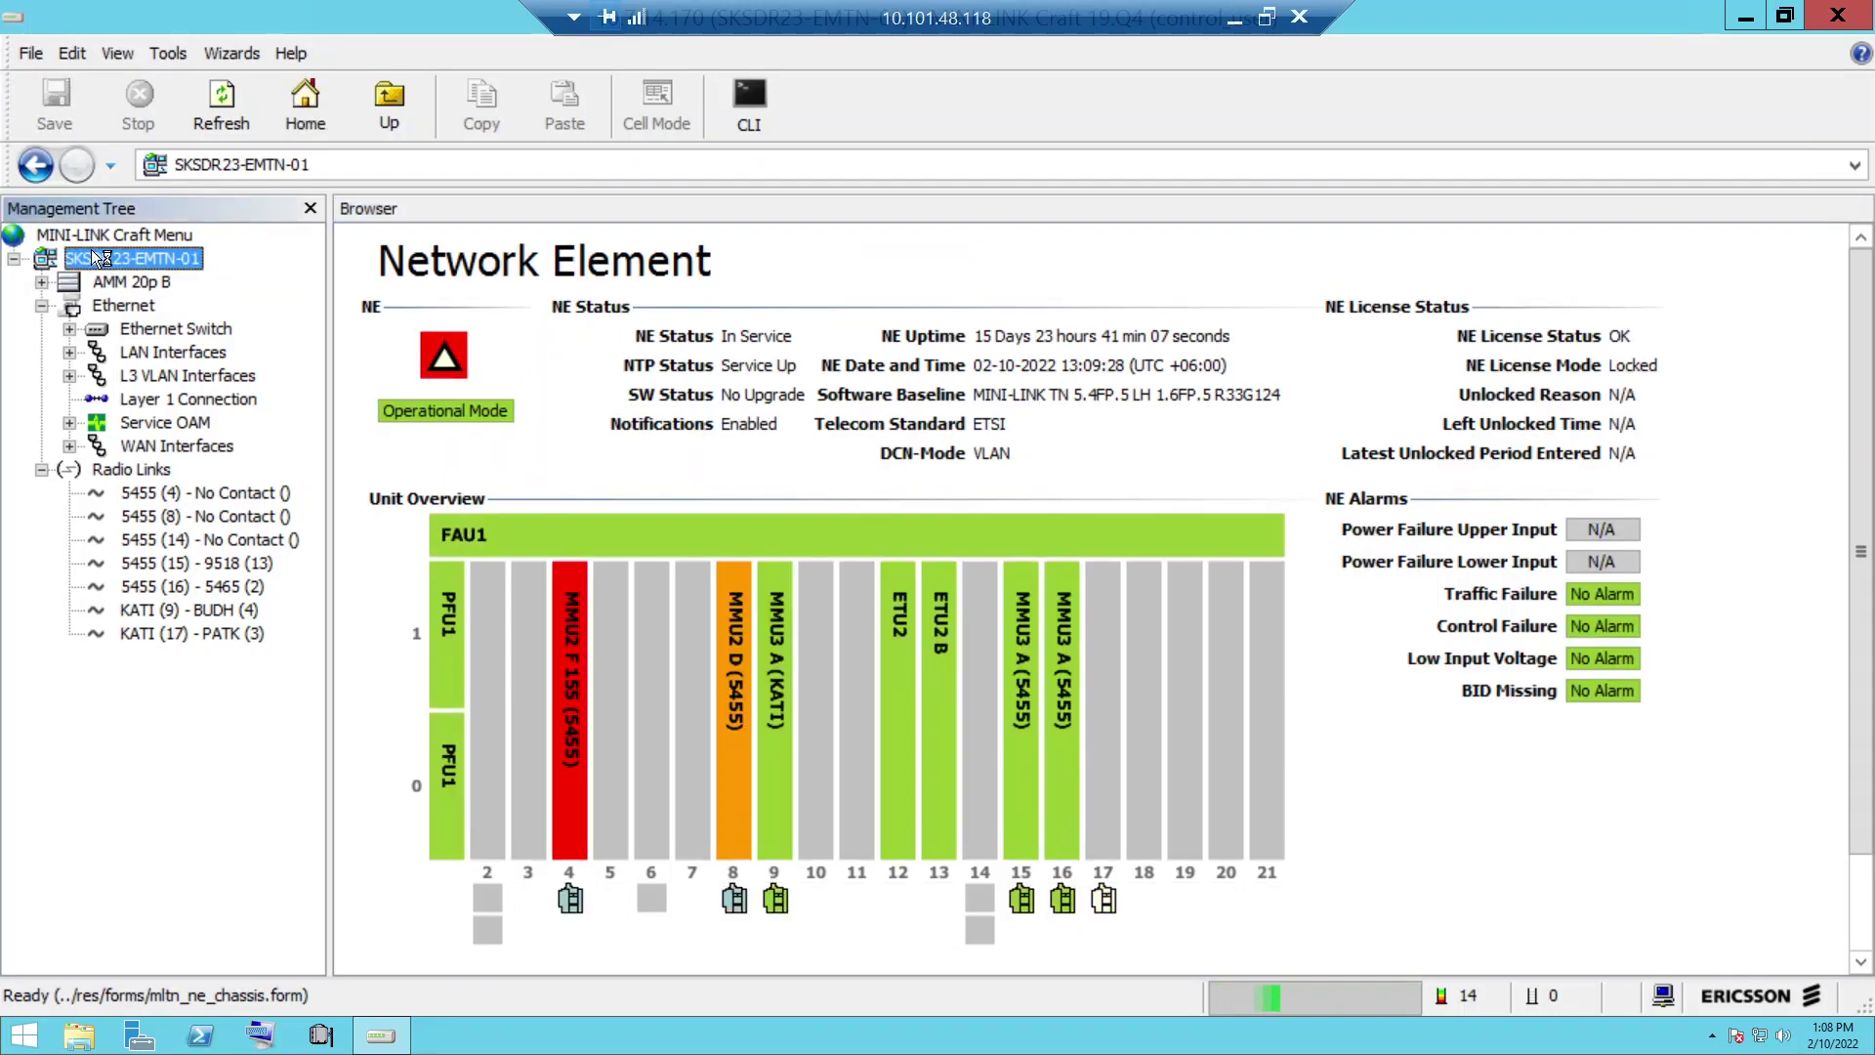
{"action": "right_click", "coordinate": [92, 257]}
{"action": "mouse_move", "coordinate": [210, 422]}
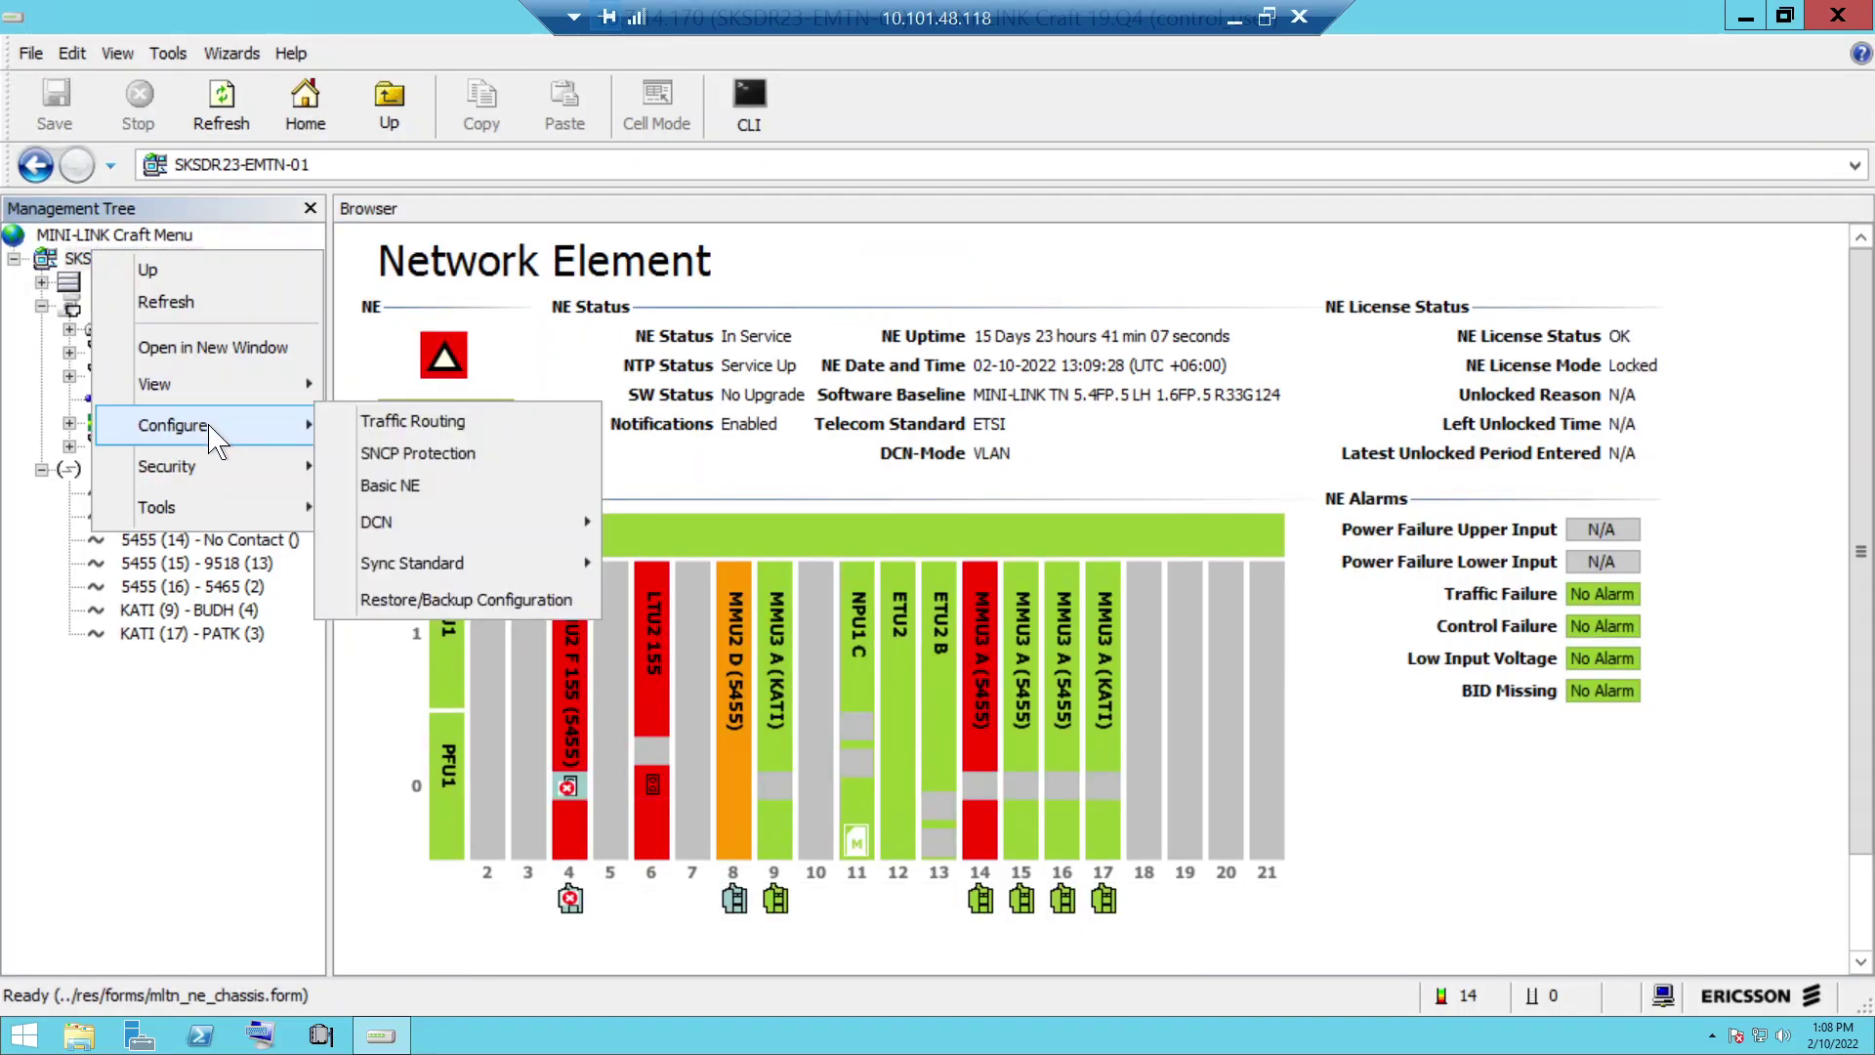
- Try starting the FTP server from the Tools list, then close the FTP Server window
{"action": "left_click", "coordinate": [168, 54]}
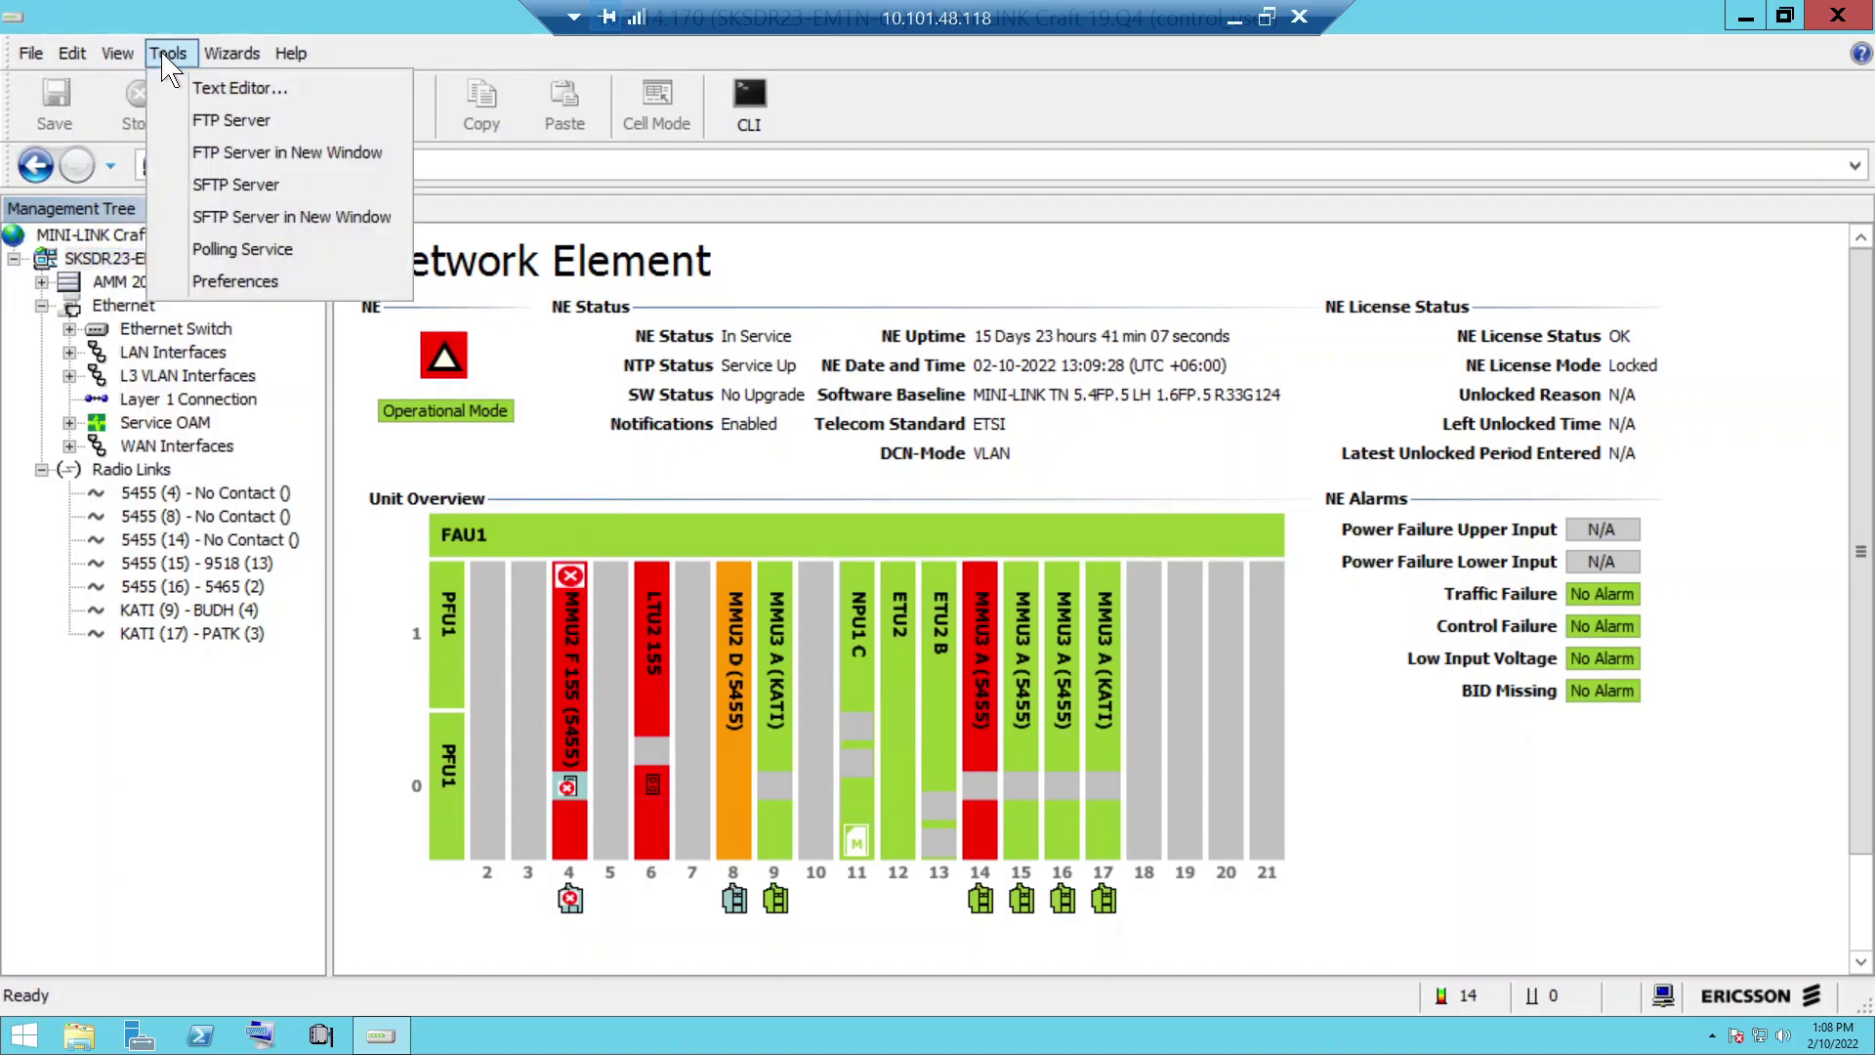
{"action": "left_click", "coordinate": [259, 154]}
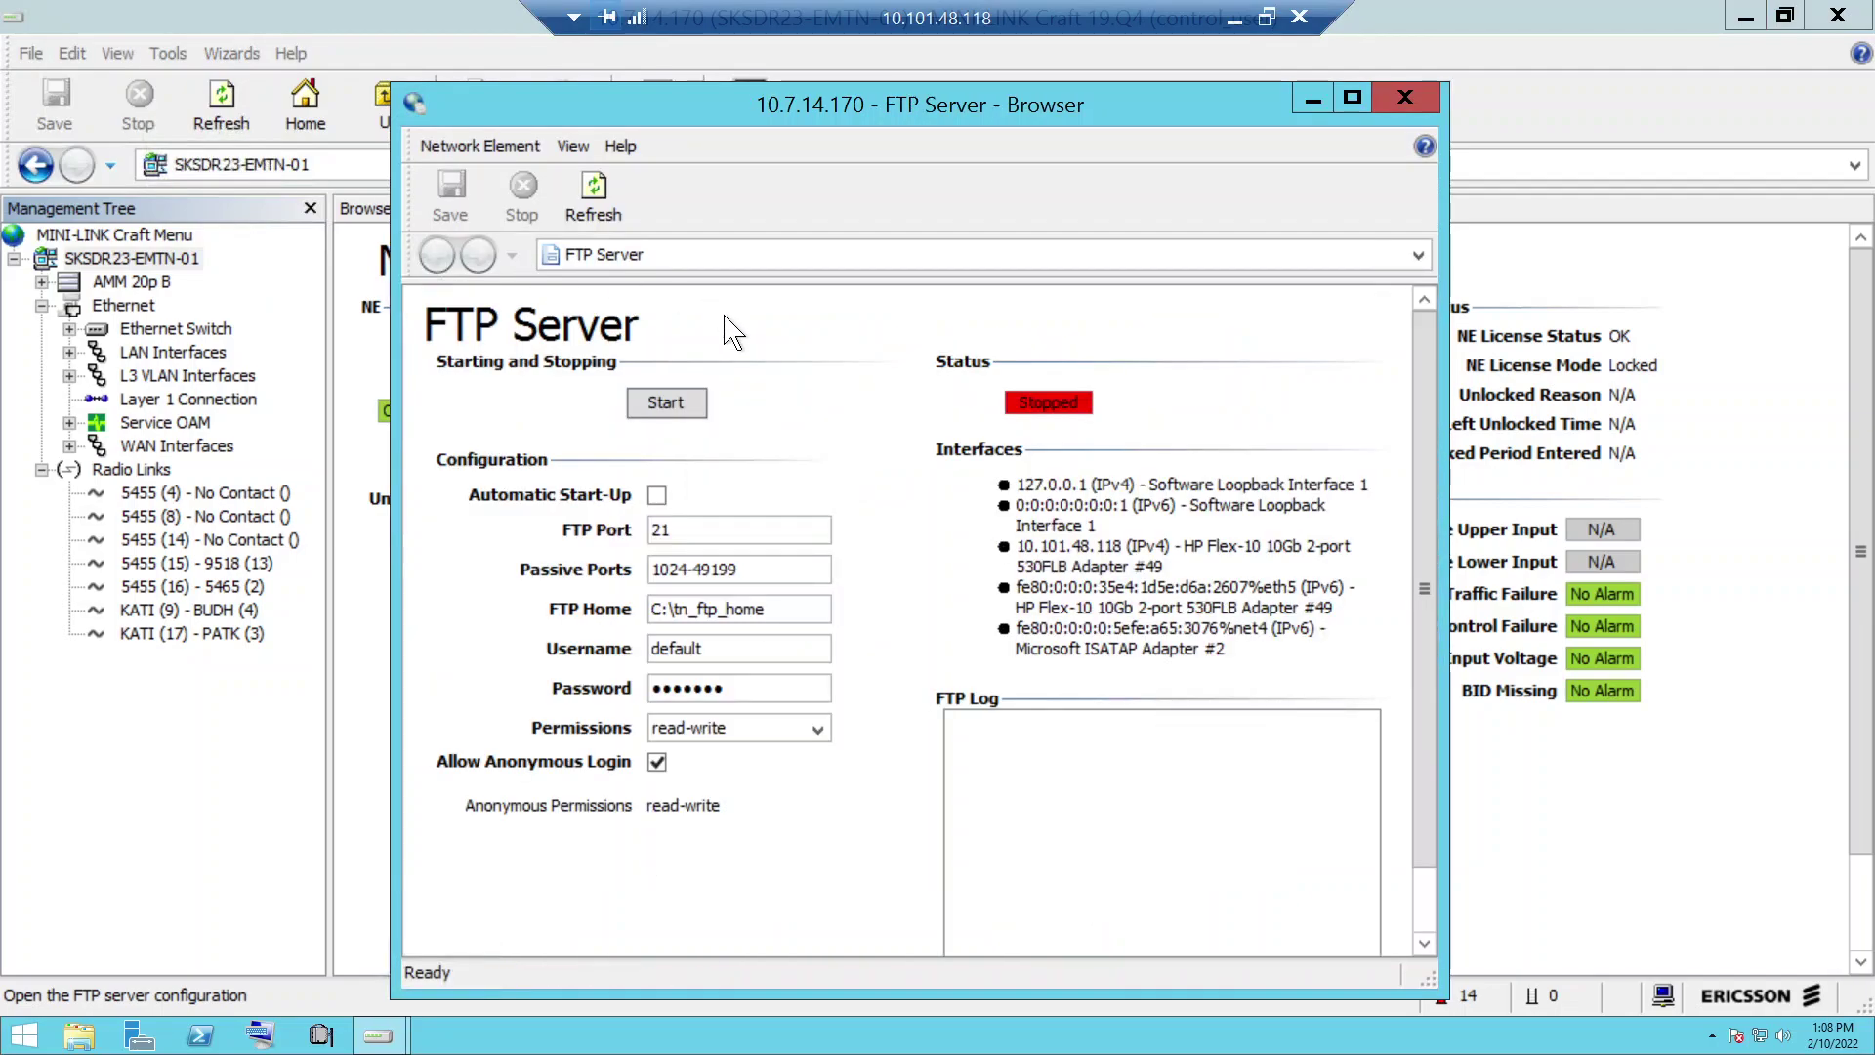
{"action": "left_click", "coordinate": [656, 403]}
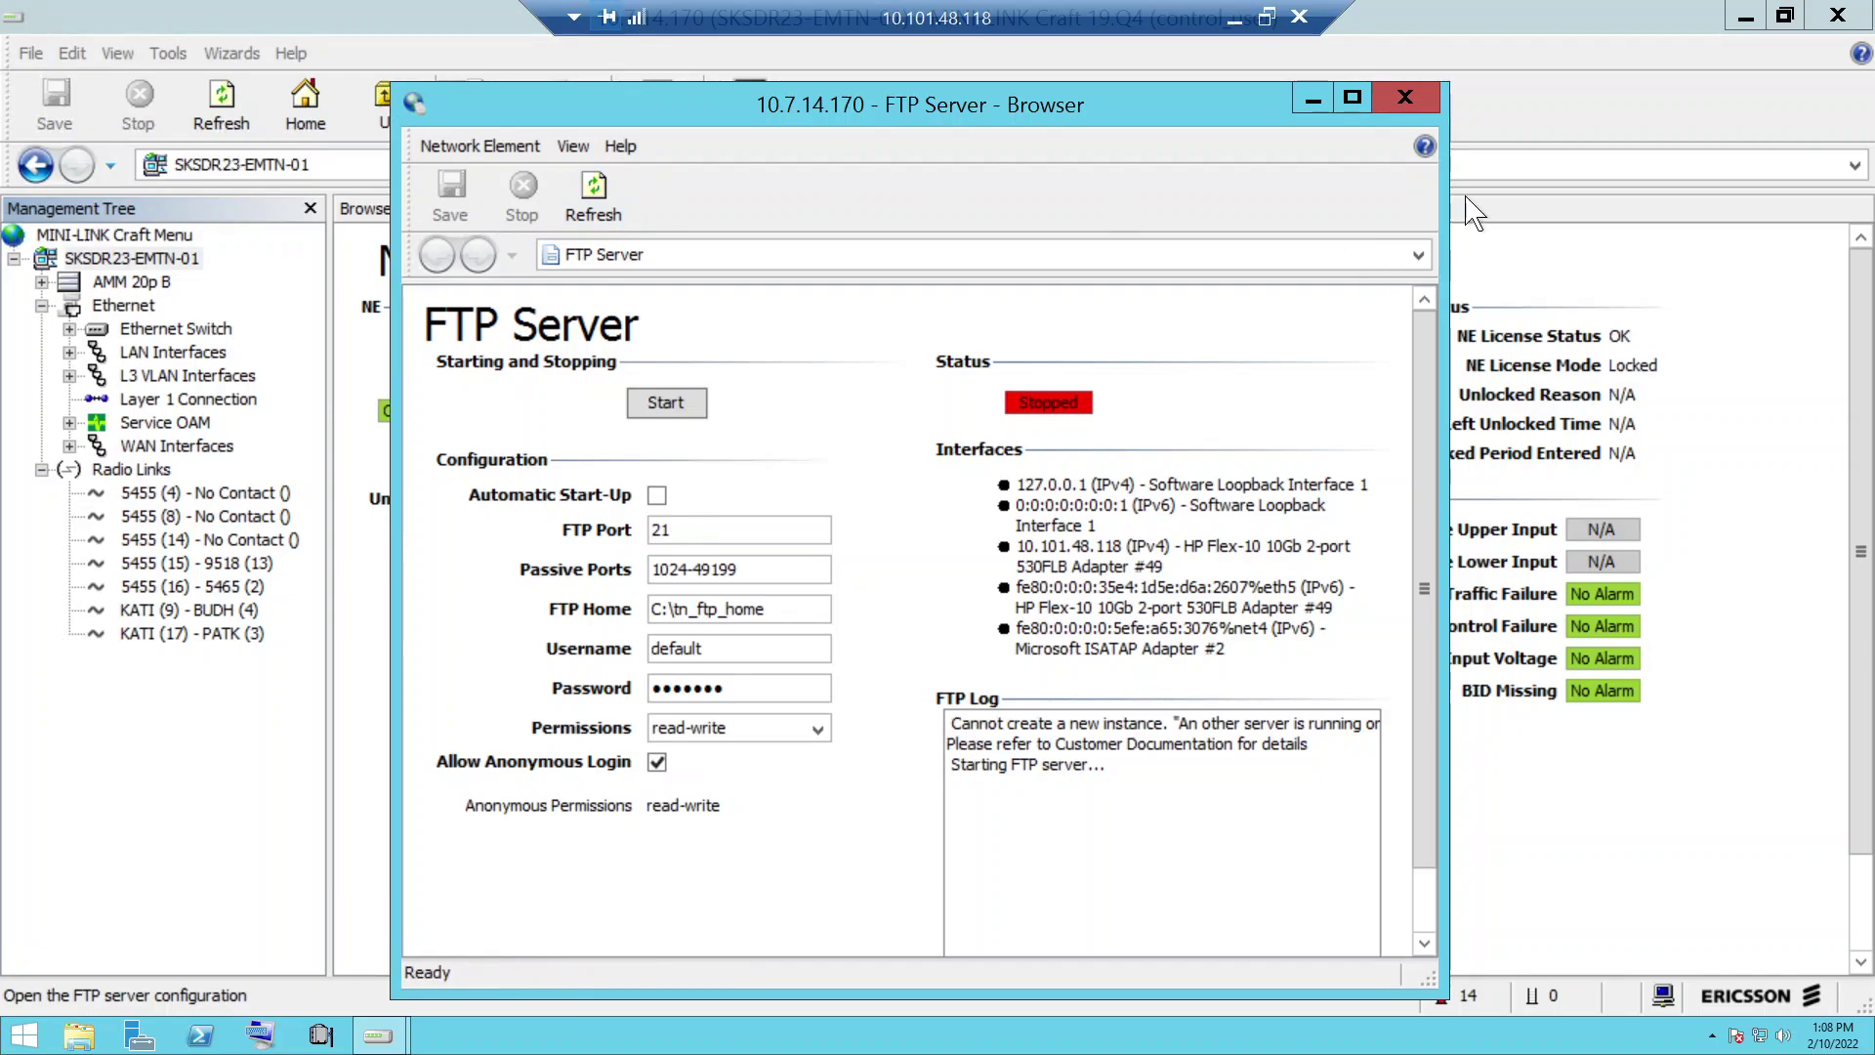
{"action": "left_click", "coordinate": [1406, 99]}
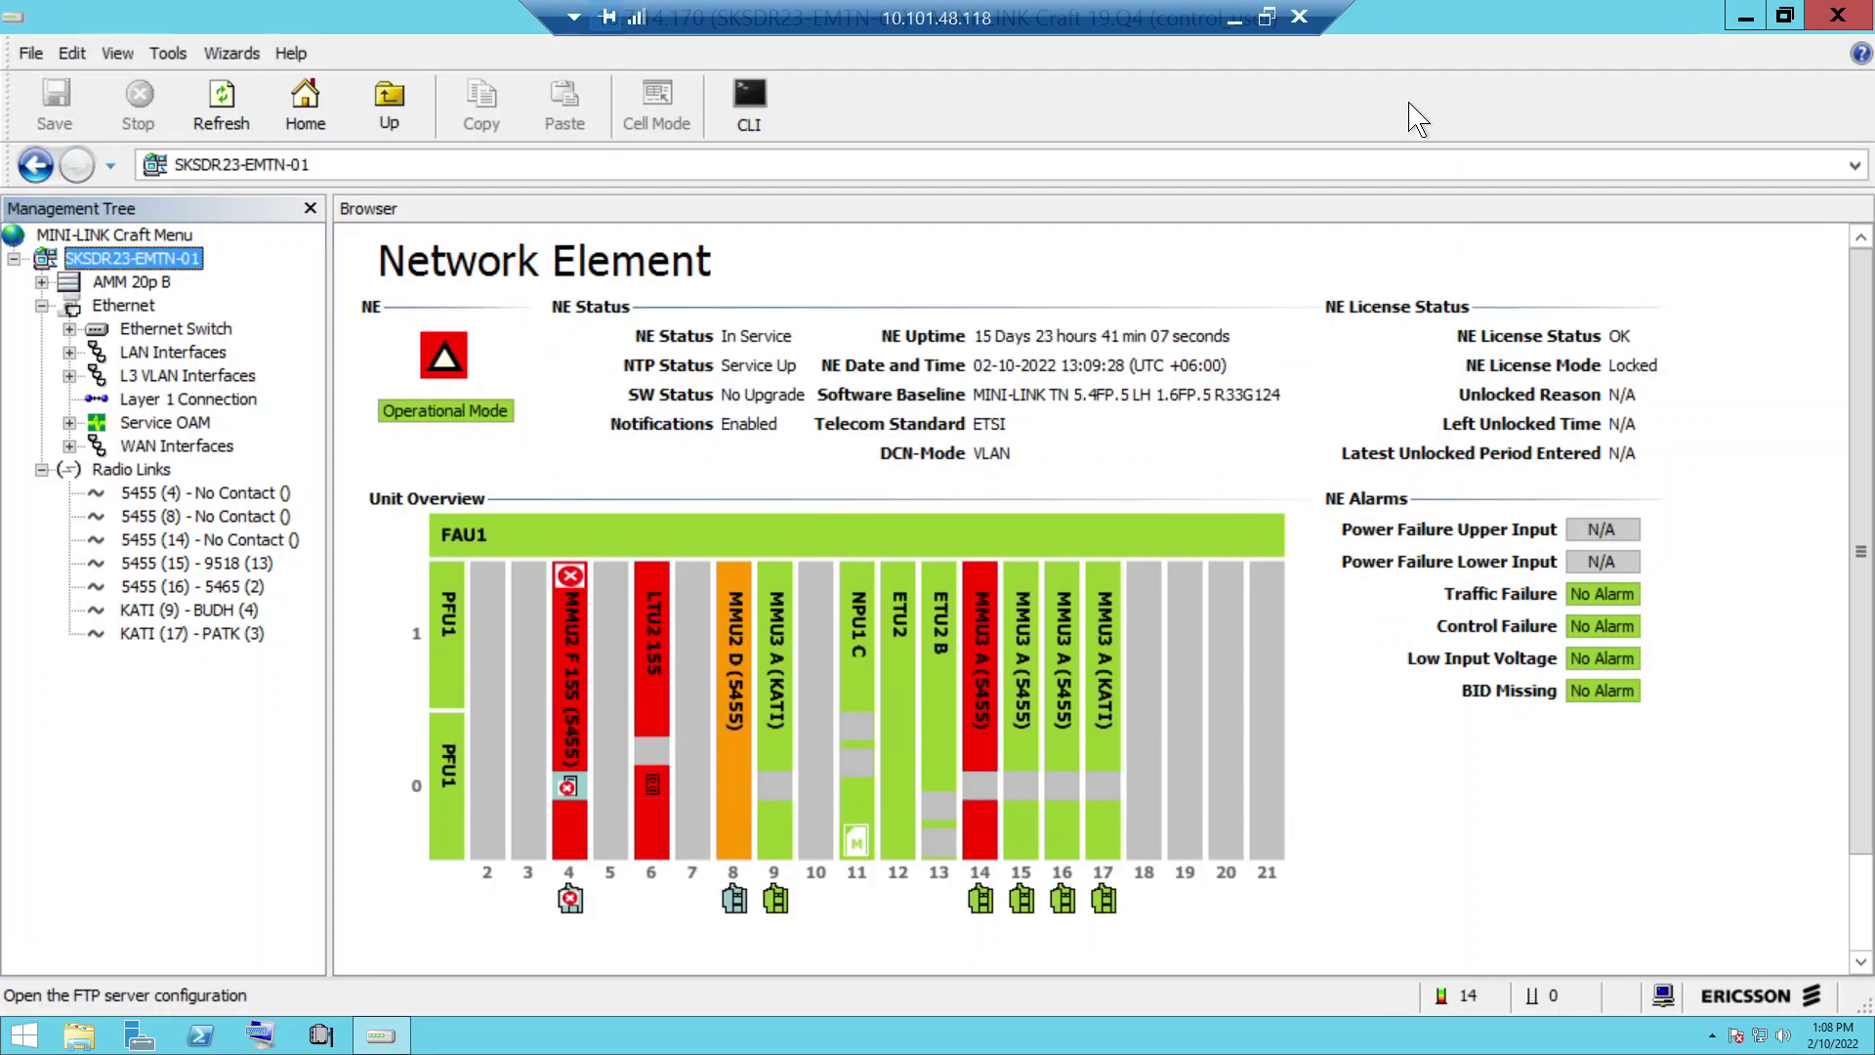
- Open Tools > FTP Manager for SKSDR23-EMTN-01 to list its seven FTP servers
{"action": "right_click", "coordinate": [110, 254]}
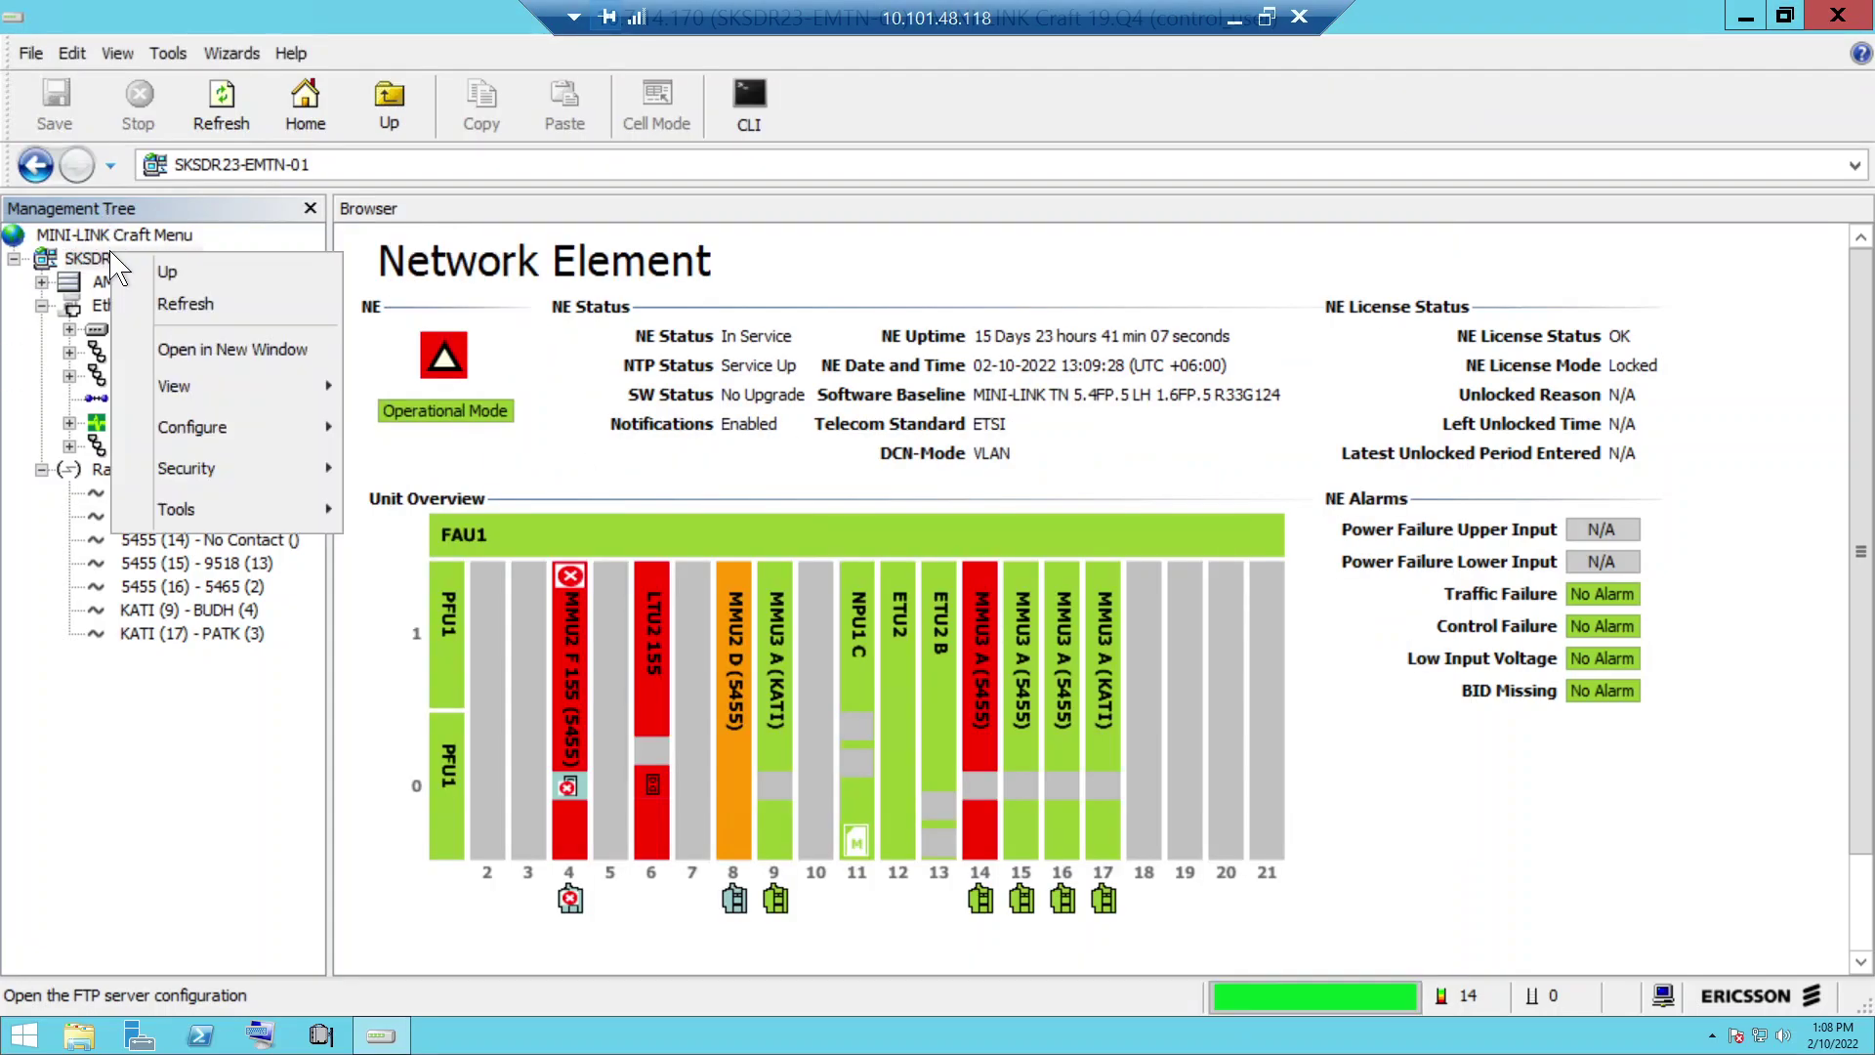
{"action": "mouse_move", "coordinate": [230, 392]}
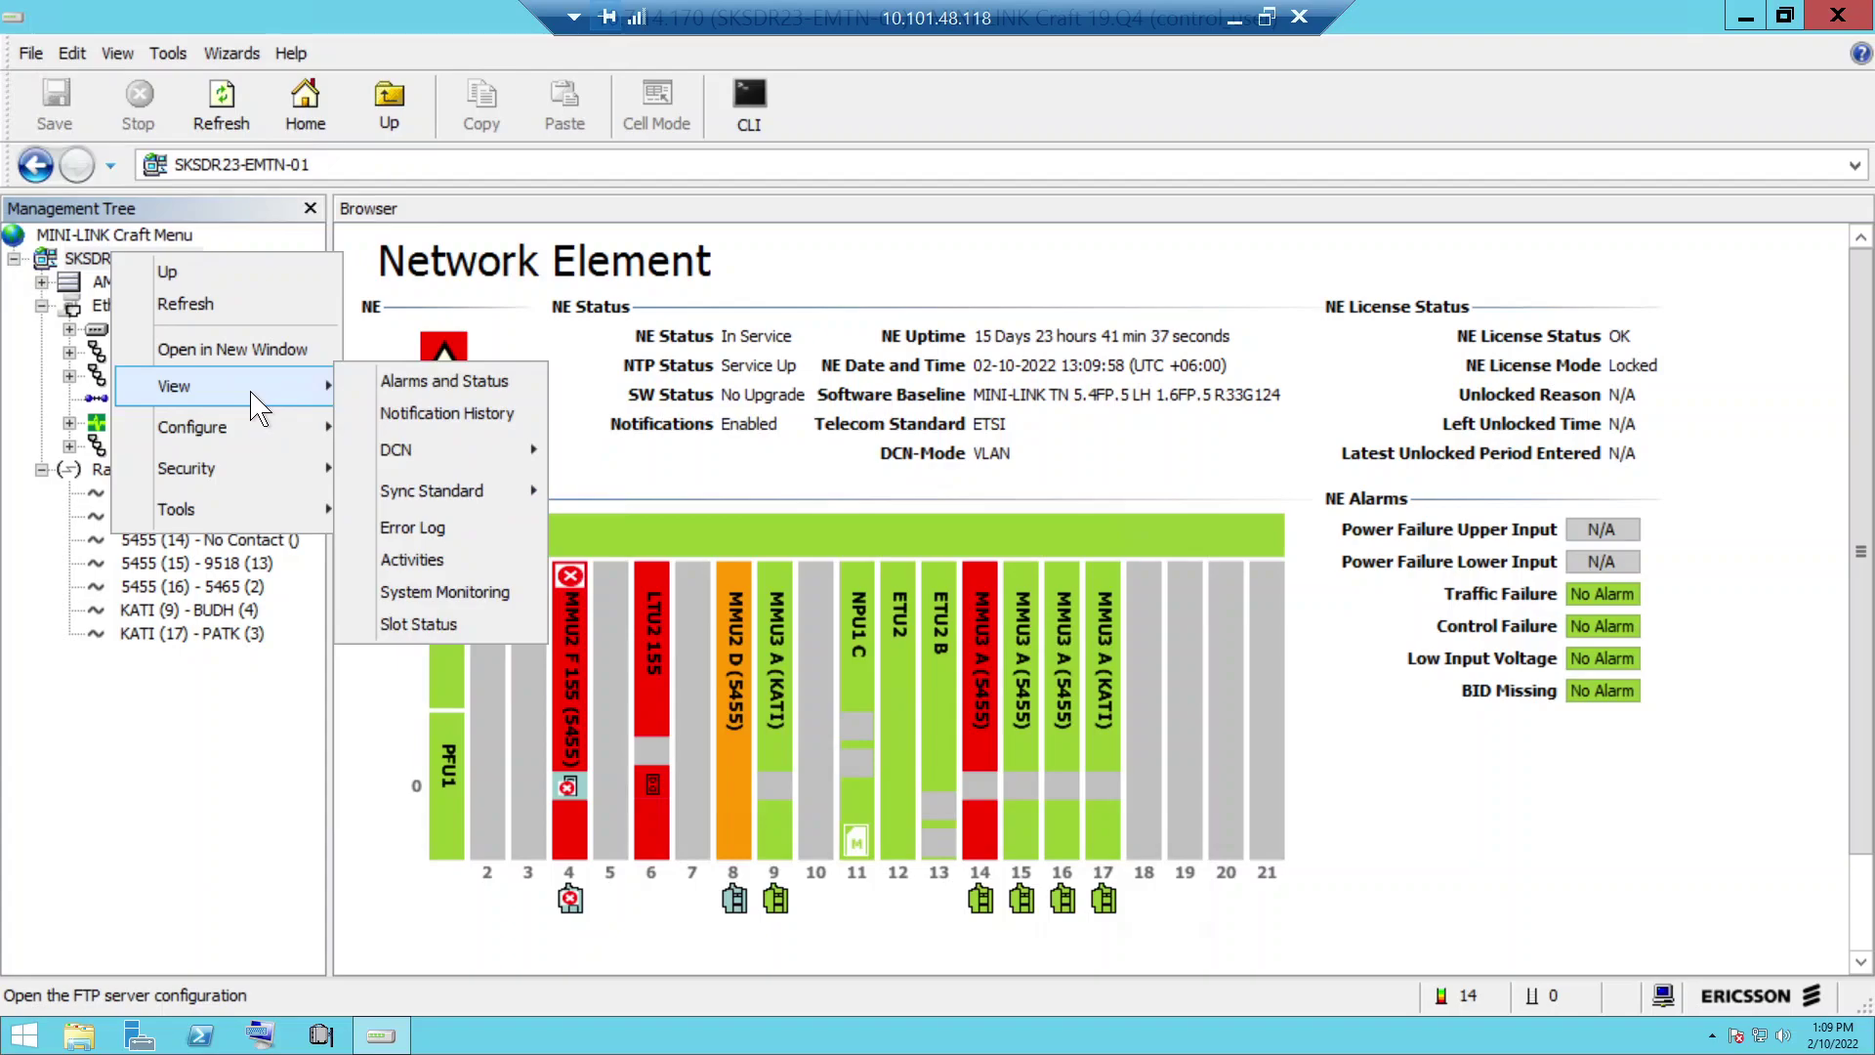
{"action": "mouse_move", "coordinate": [241, 431]}
{"action": "mouse_move", "coordinate": [244, 527]}
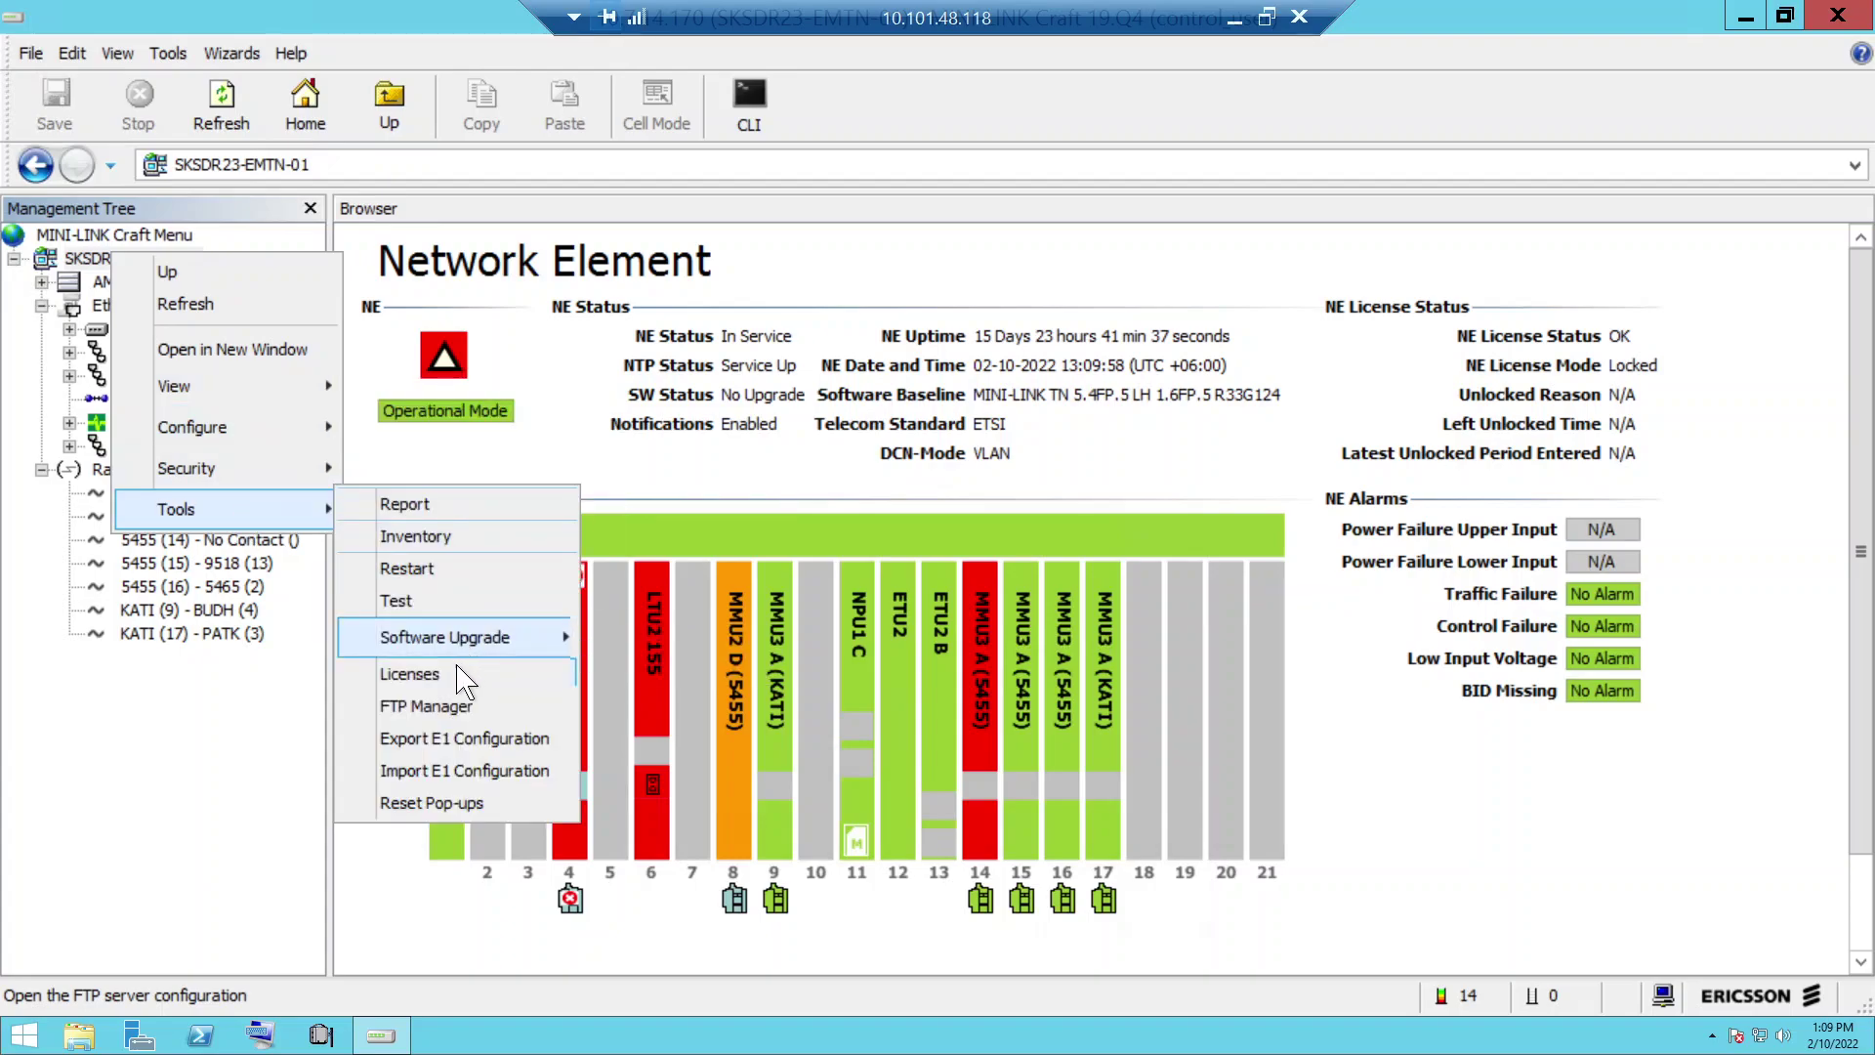
{"action": "left_click", "coordinate": [434, 707]}
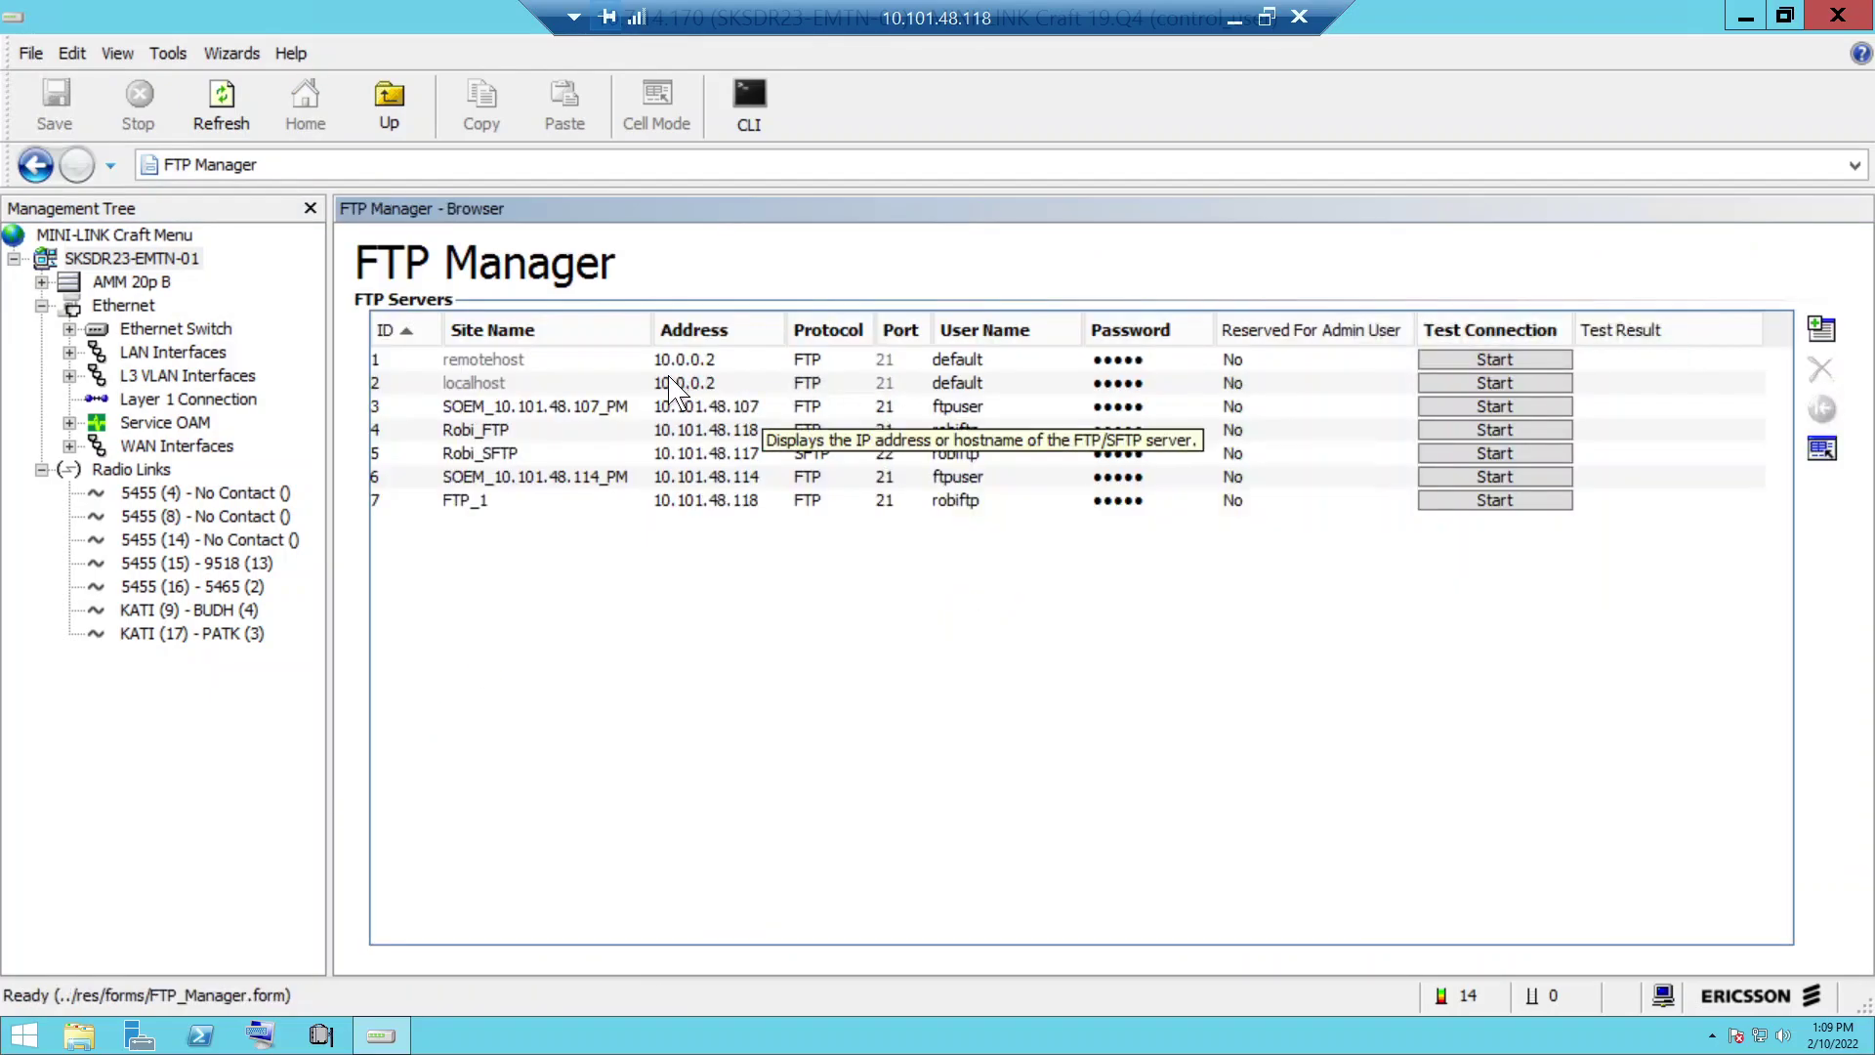
- Run the Robi_FTP connection test again after Internal Error until OK, then return to SKSDR23-EMTN-01
{"action": "left_click", "coordinate": [674, 387]}
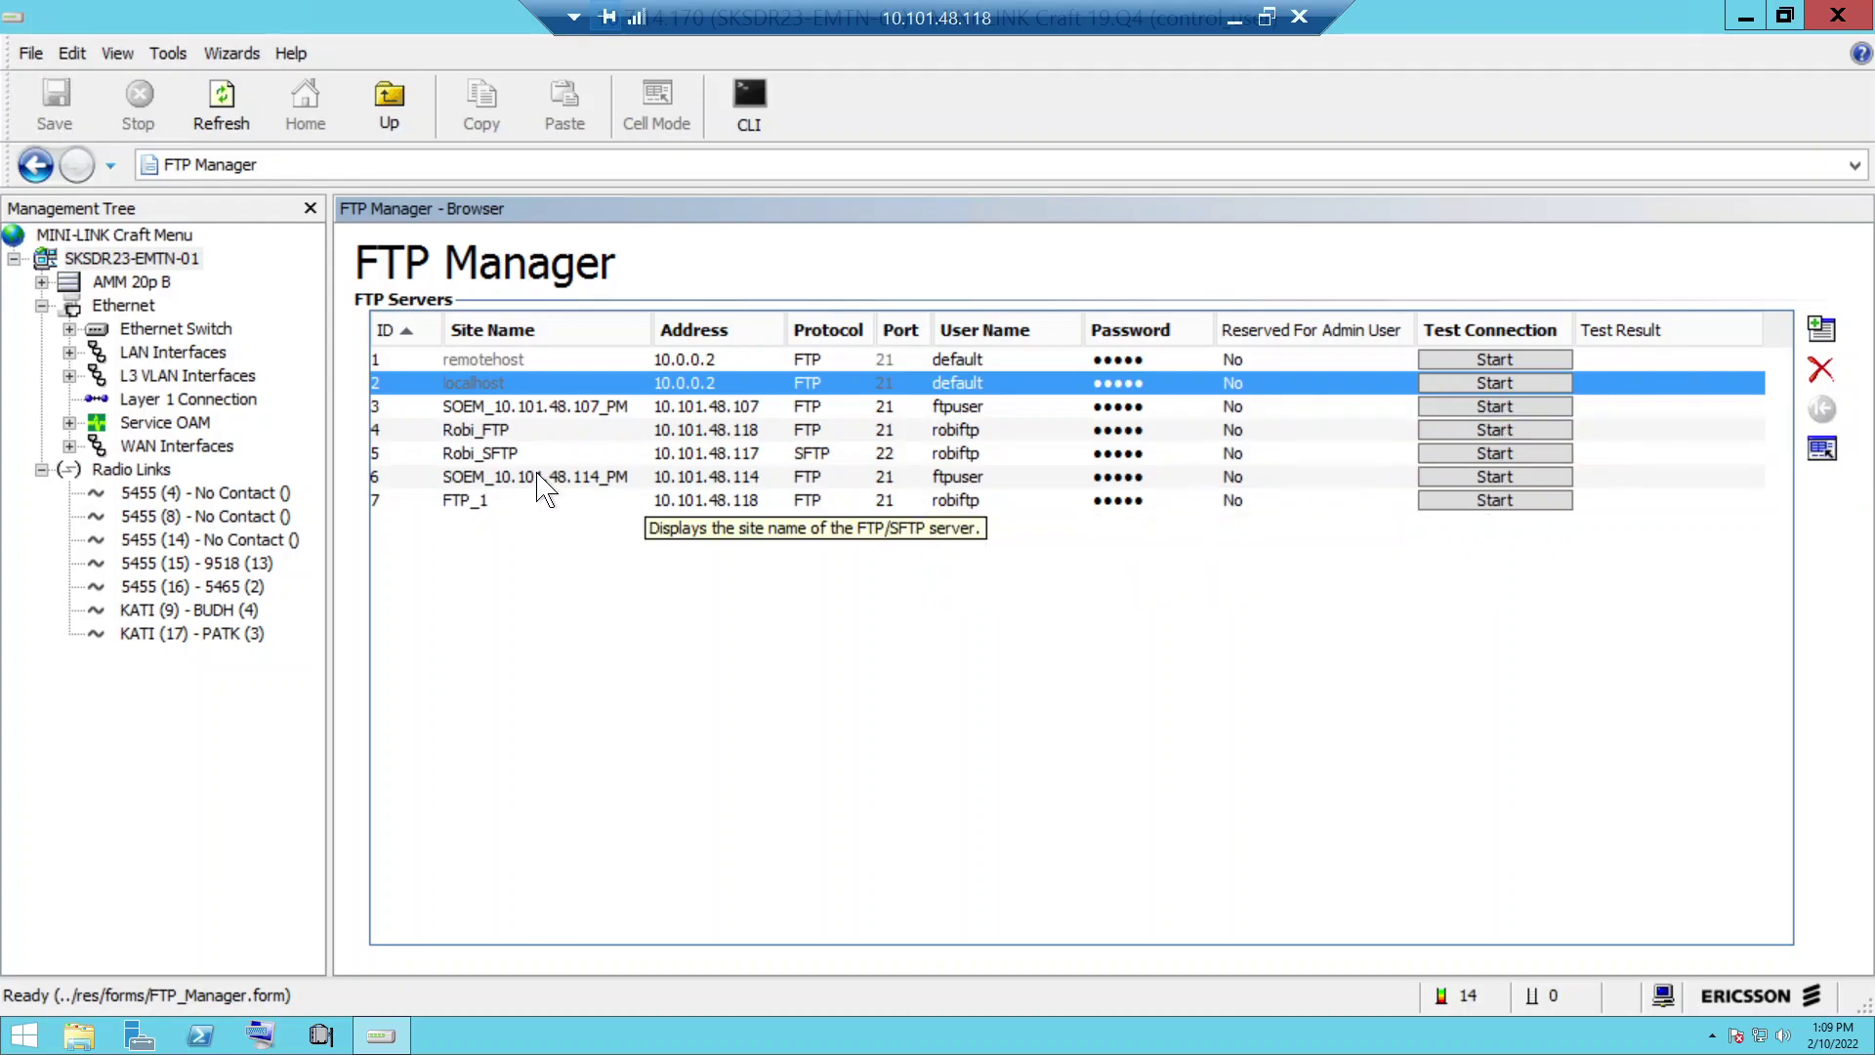
{"action": "left_click", "coordinate": [502, 432]}
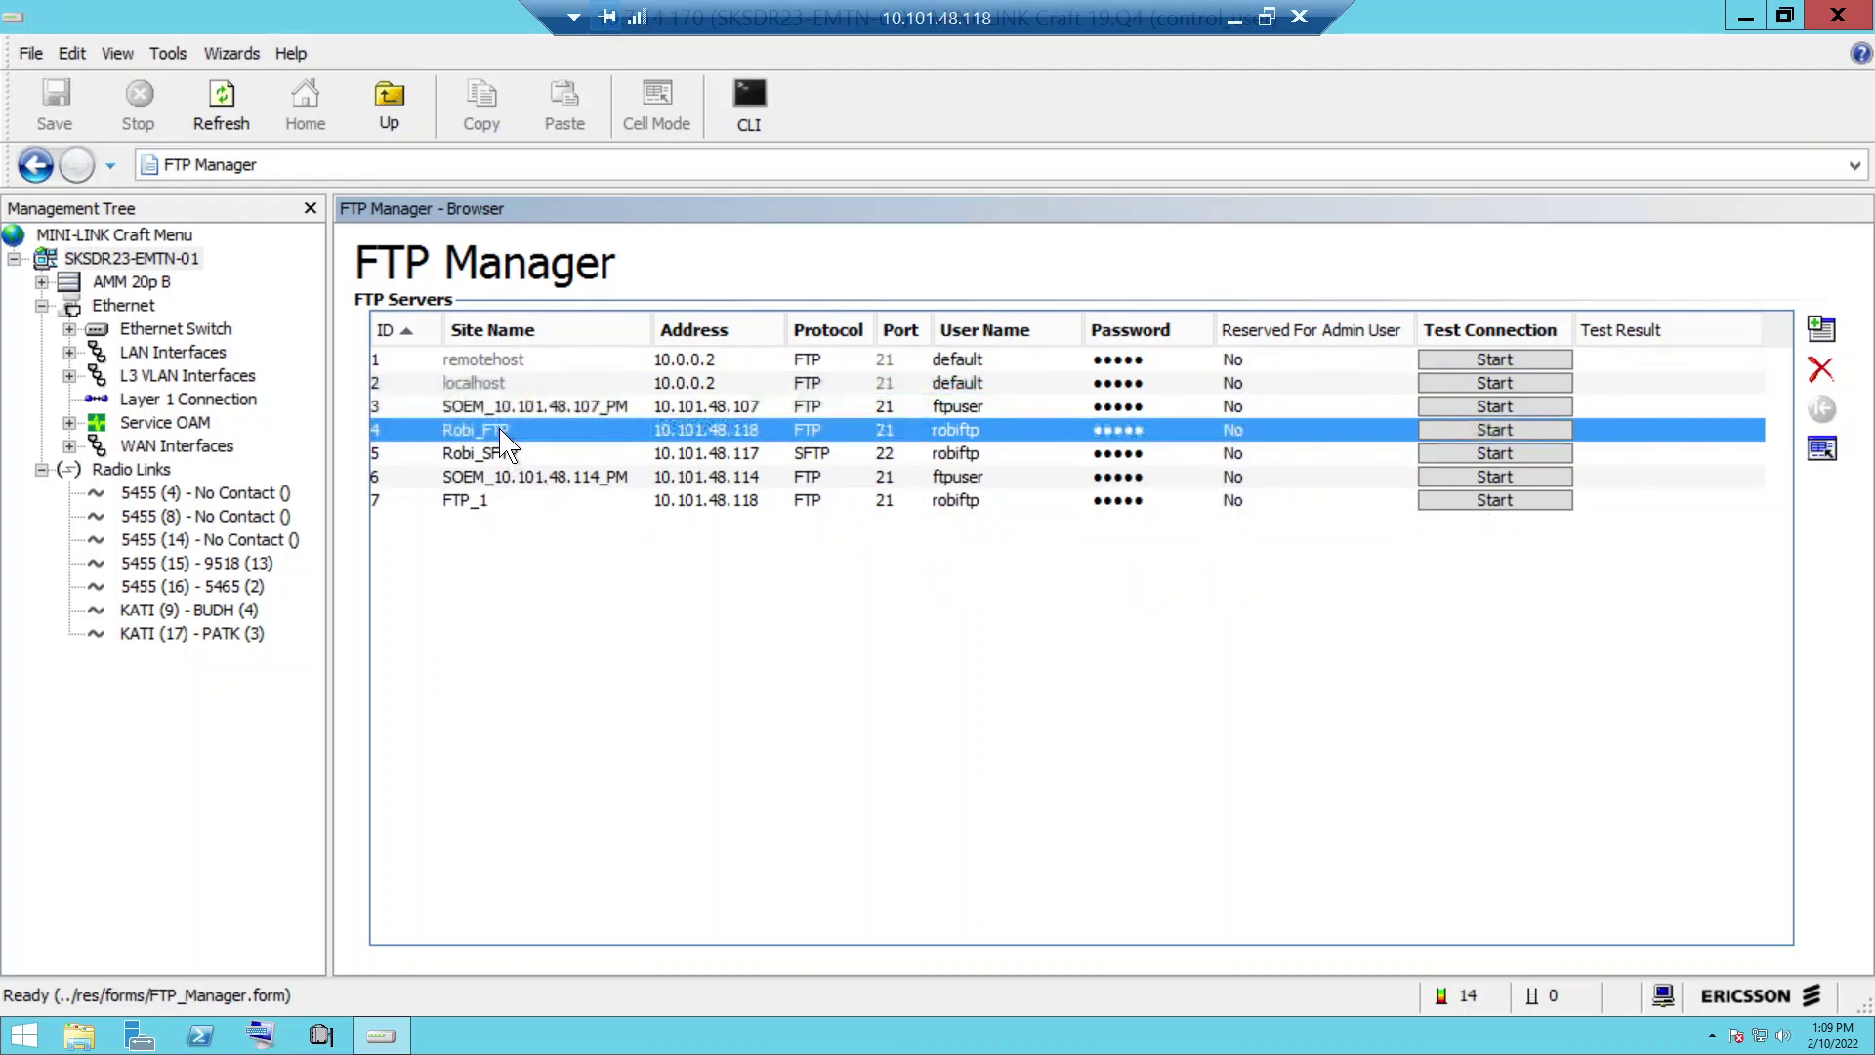
{"action": "left_click", "coordinate": [1490, 431]}
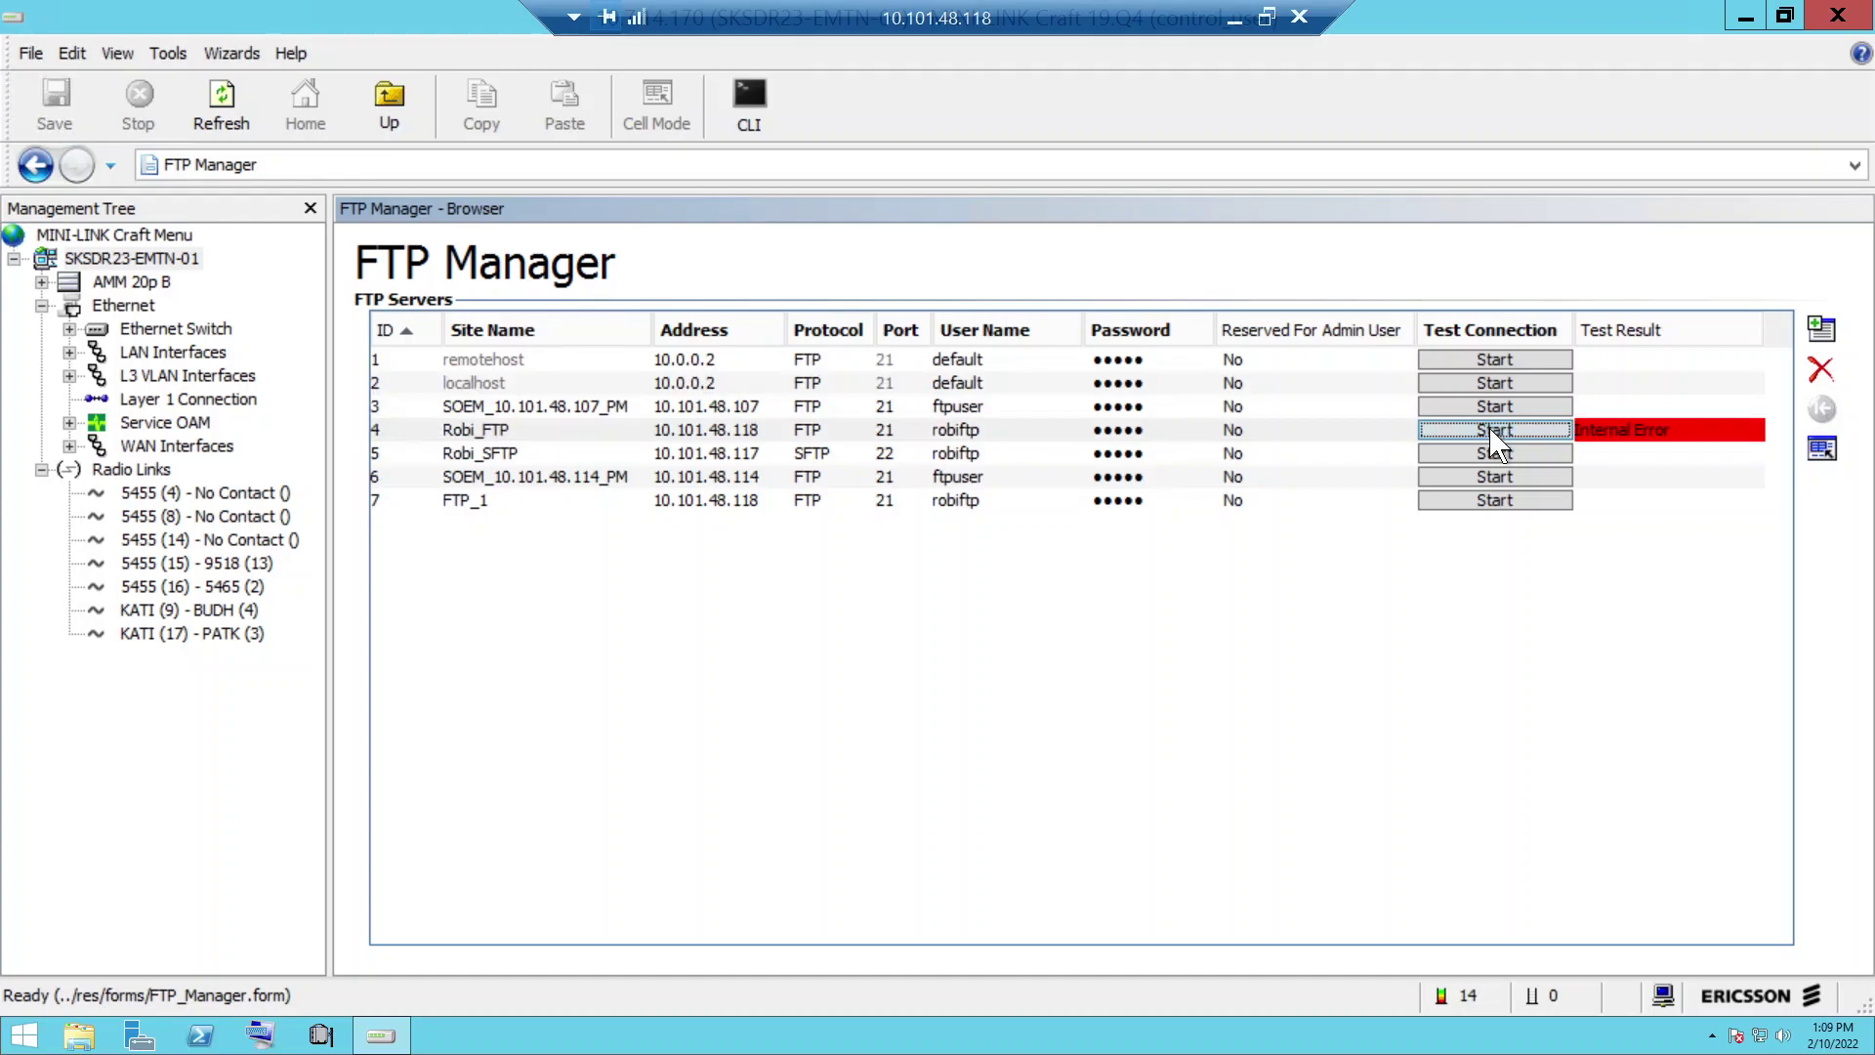
{"action": "left_click", "coordinate": [1494, 431]}
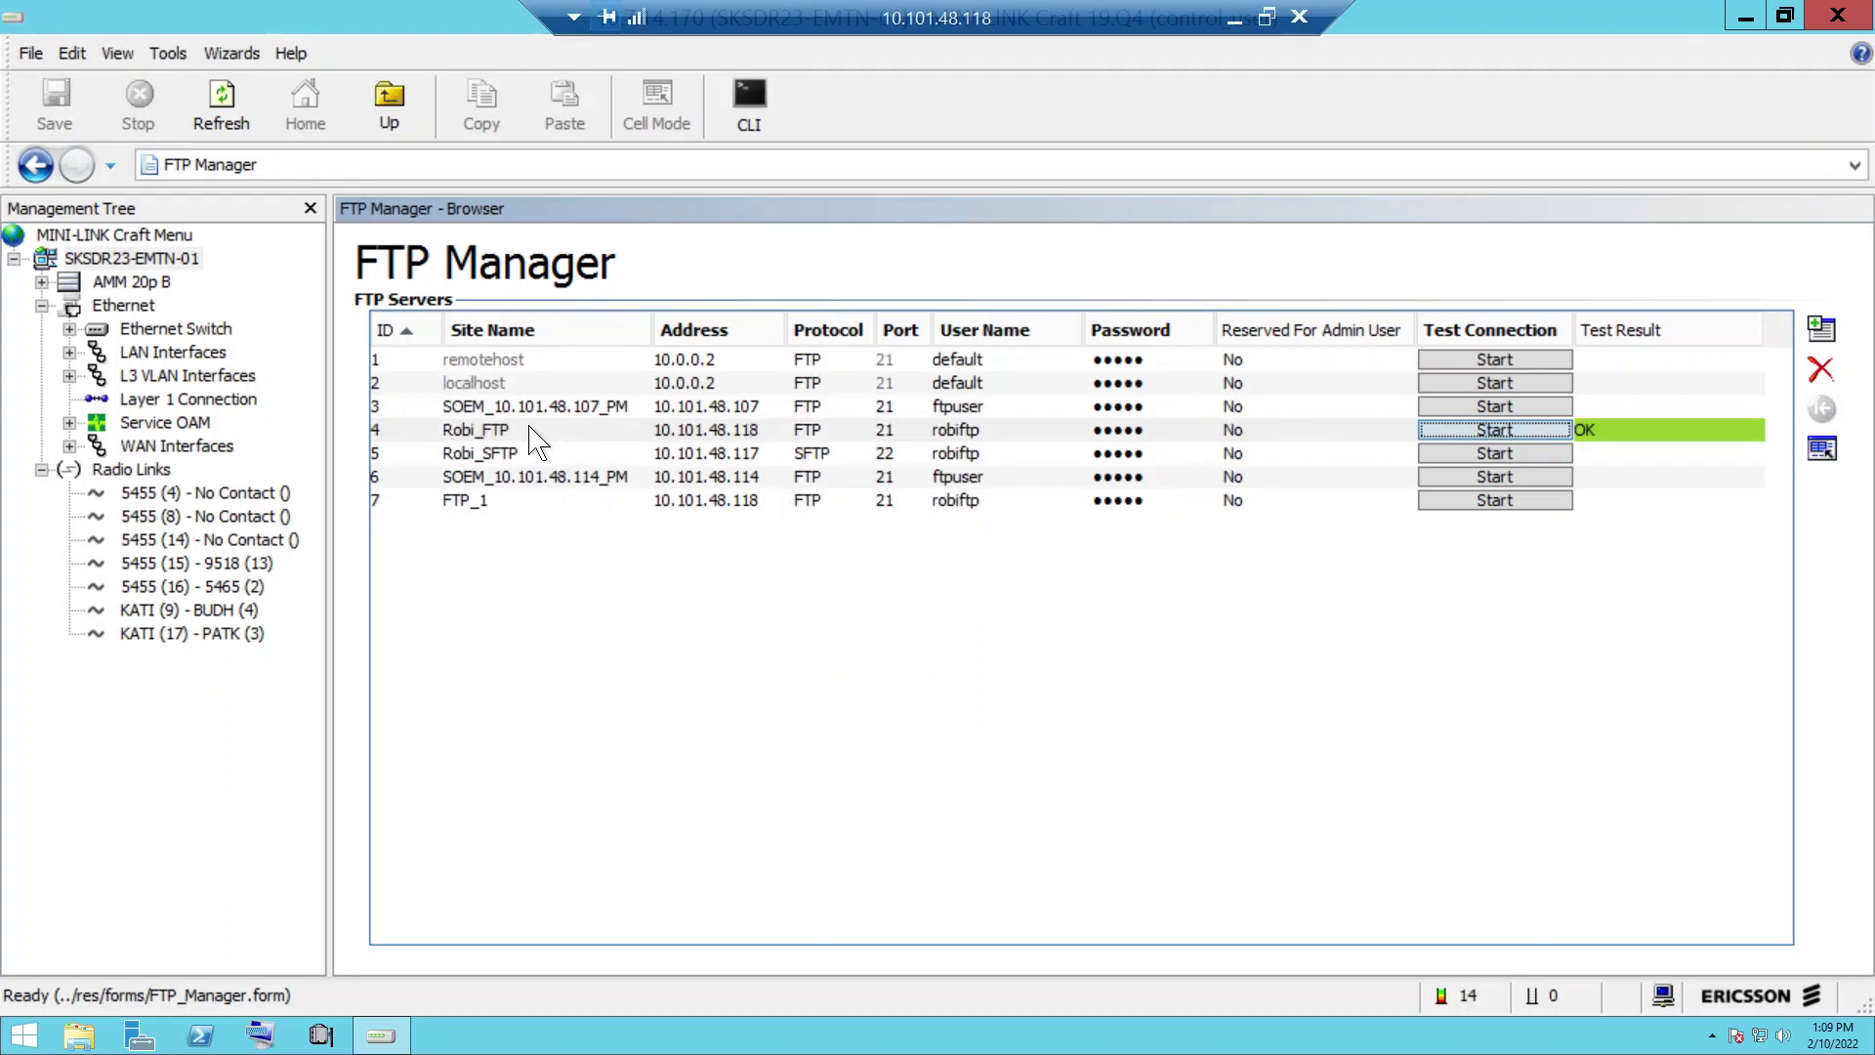
{"action": "left_click", "coordinate": [493, 389]}
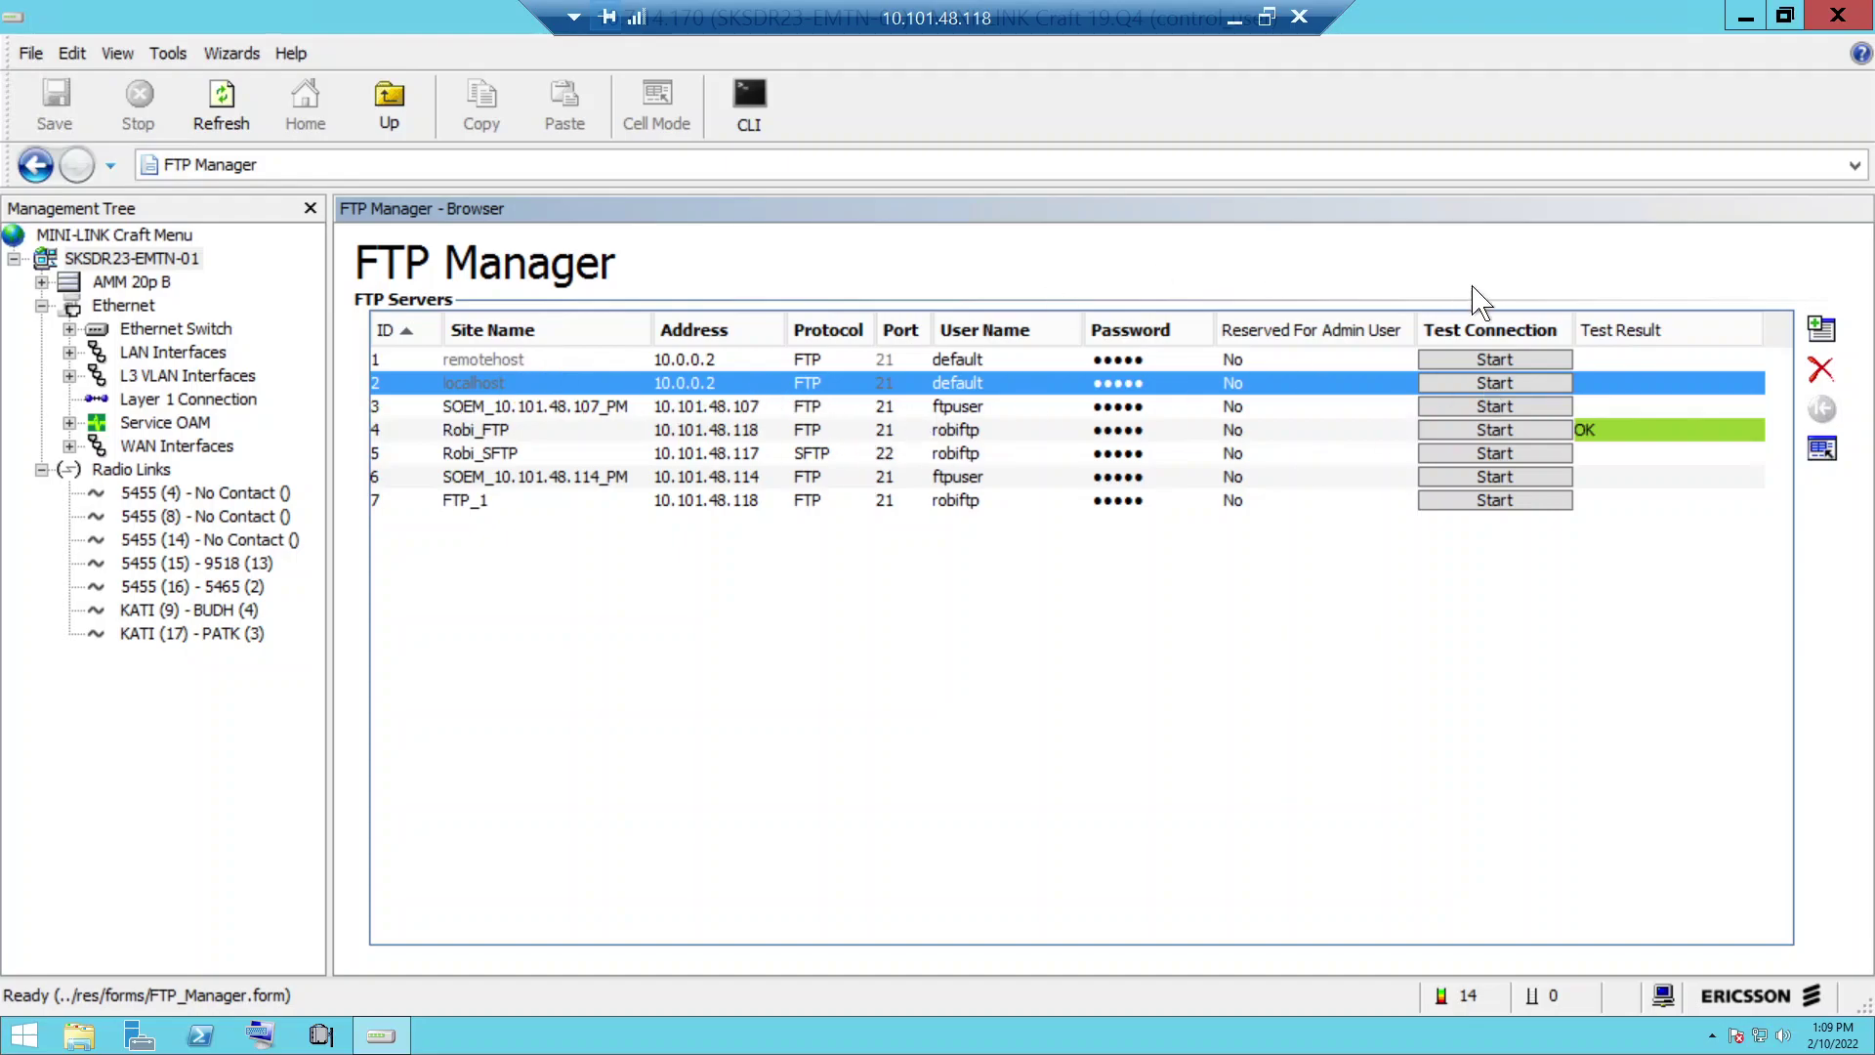
{"action": "left_click", "coordinate": [109, 262]}
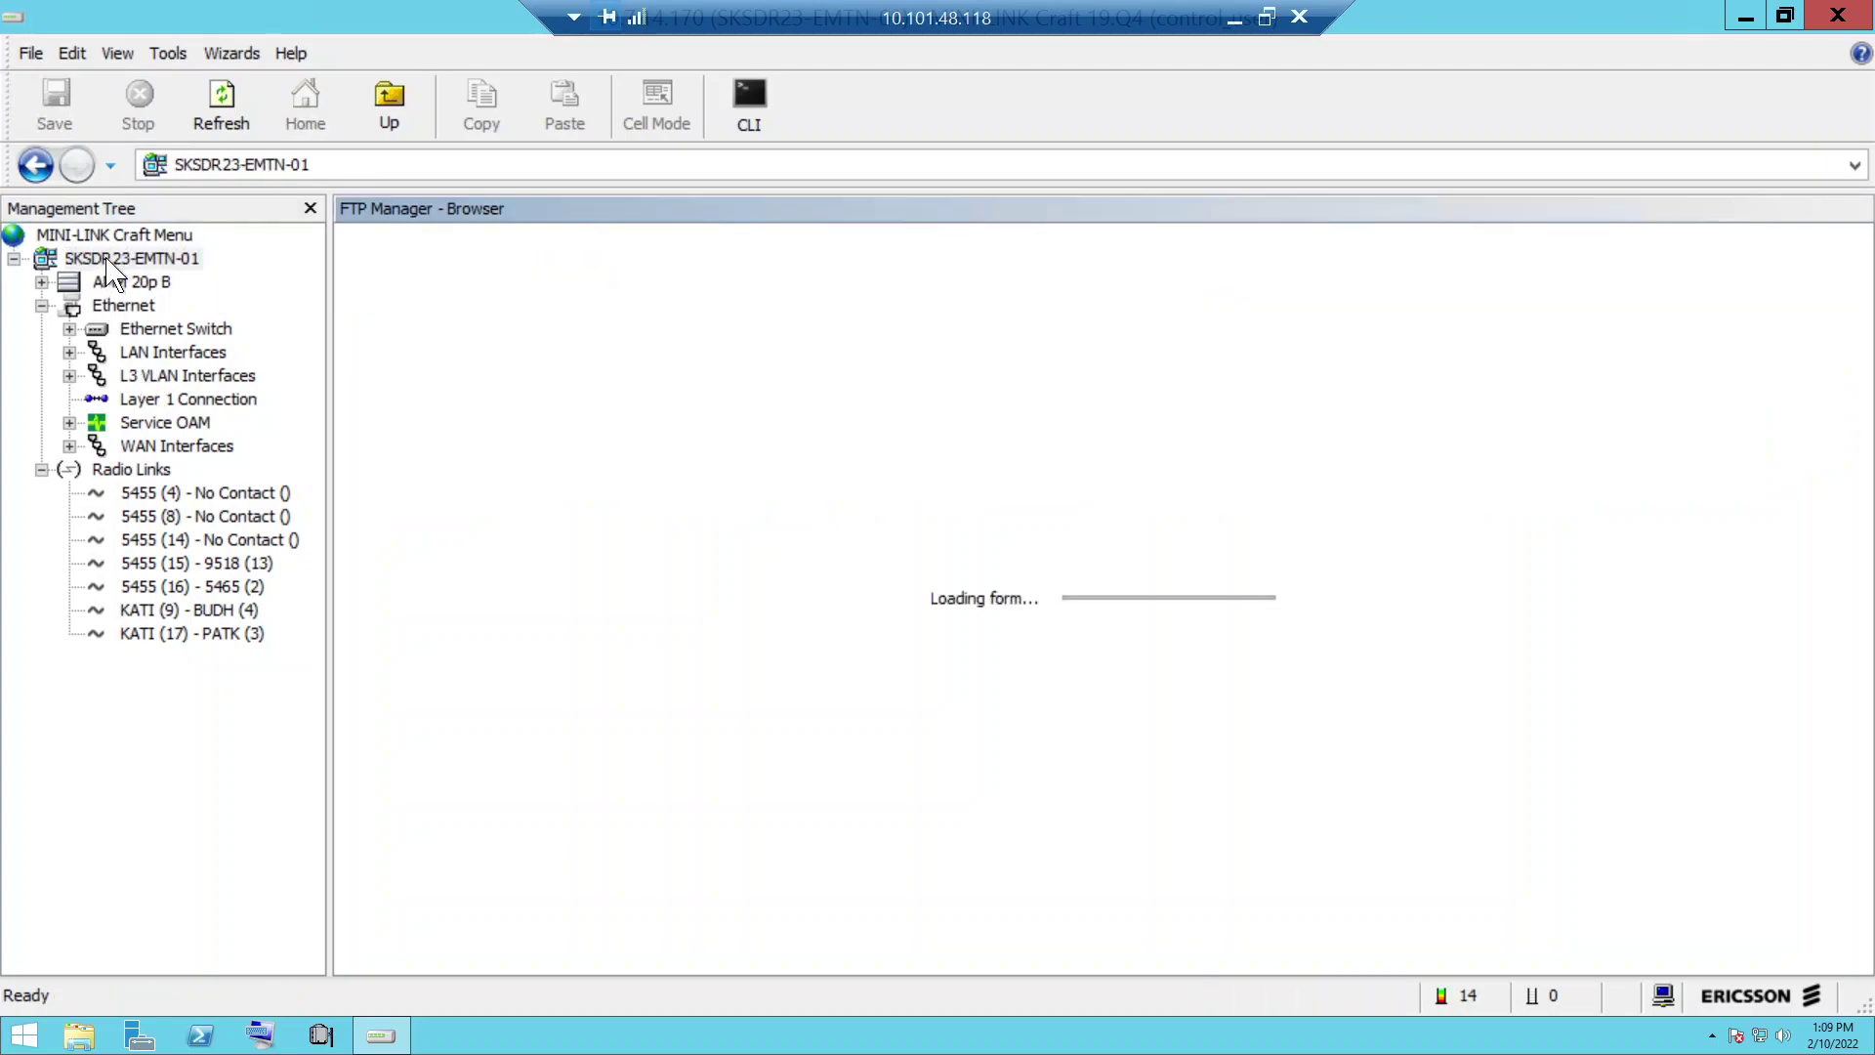
- Launch Tools > Software Upgrade > Software Upgrade for node SKSDR23-EMTN-01
{"action": "left_click", "coordinate": [107, 258]}
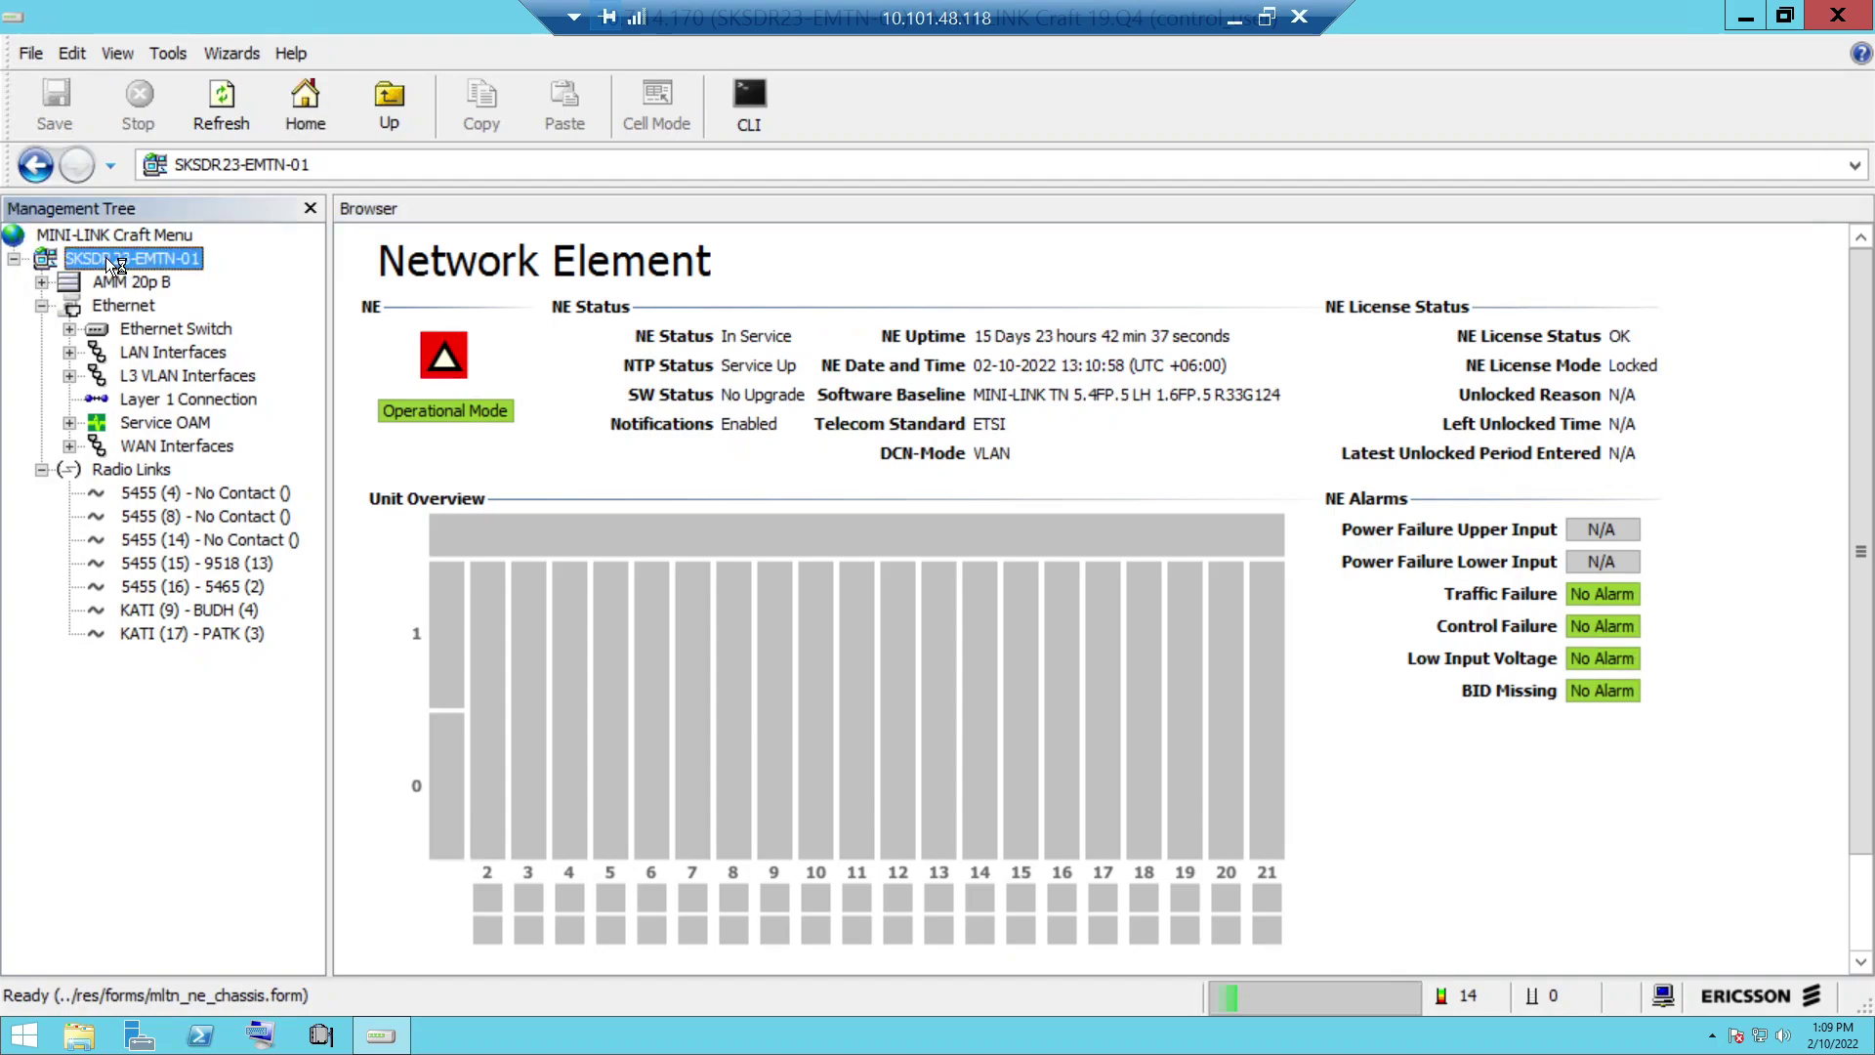
{"action": "right_click", "coordinate": [105, 256]}
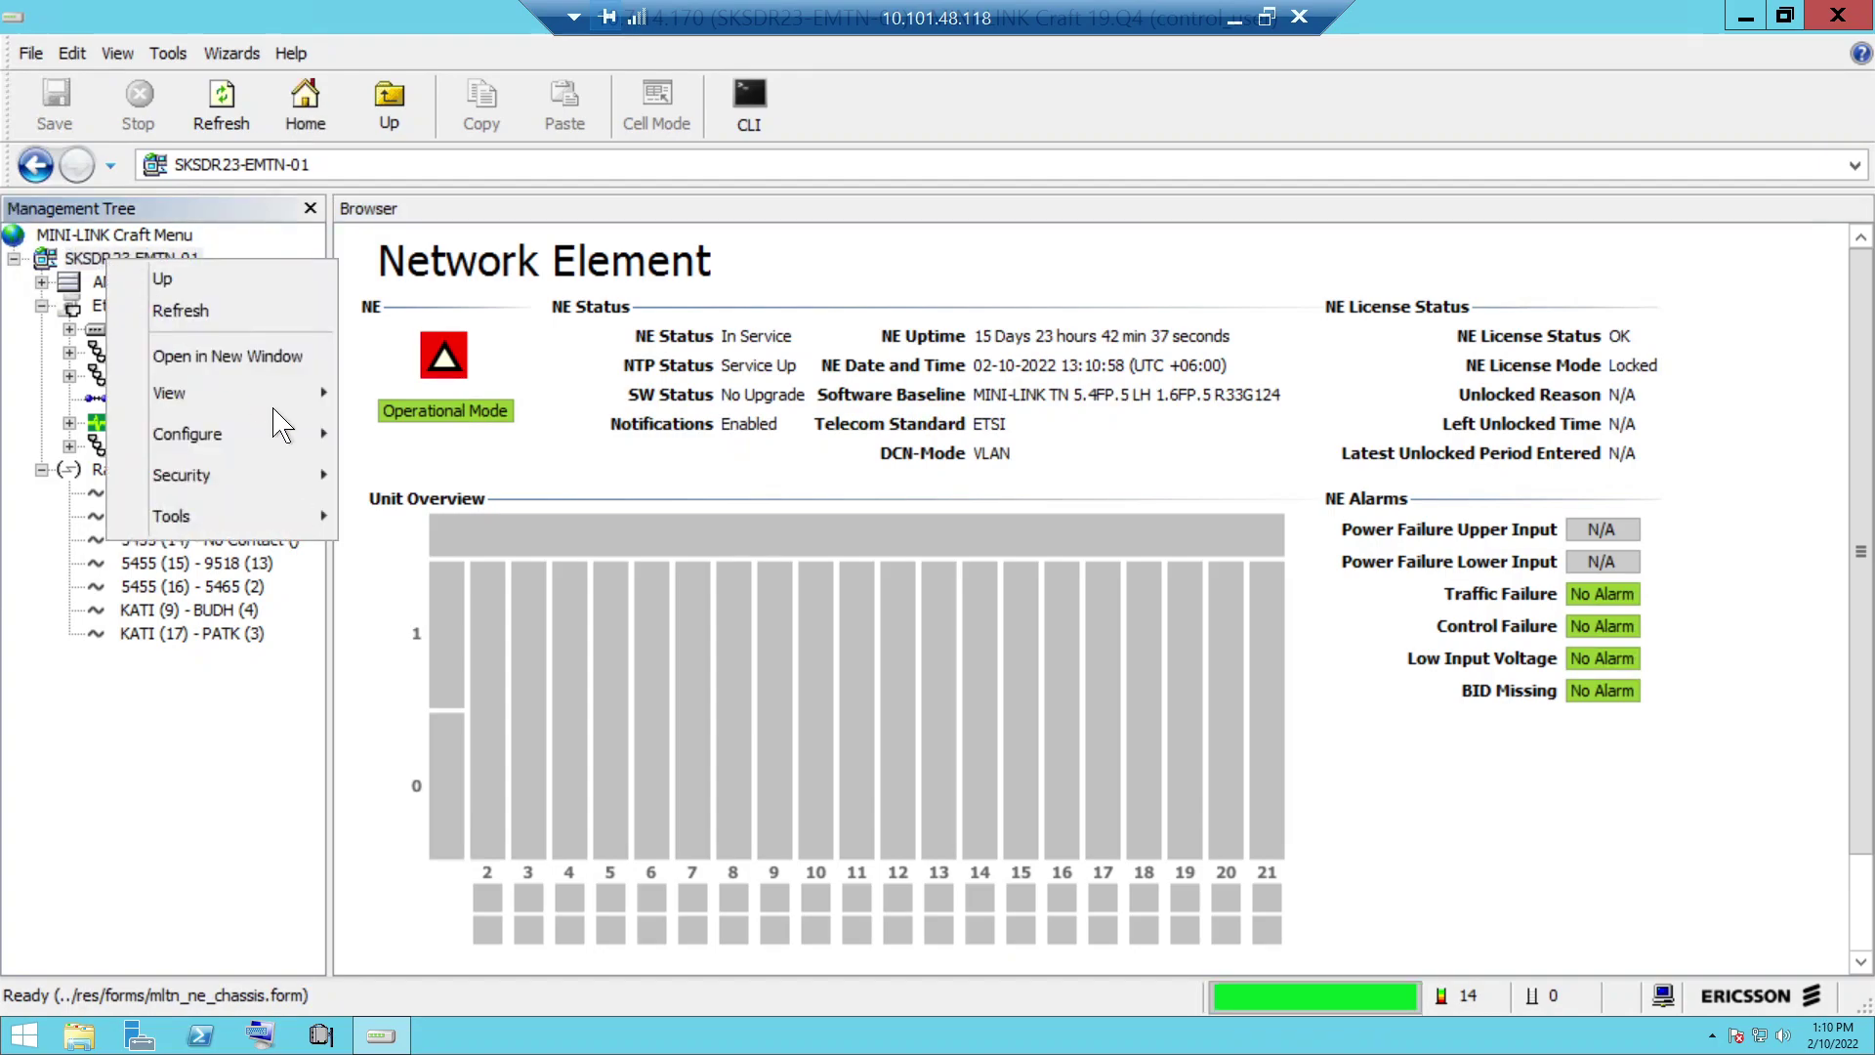
{"action": "mouse_move", "coordinate": [263, 450]}
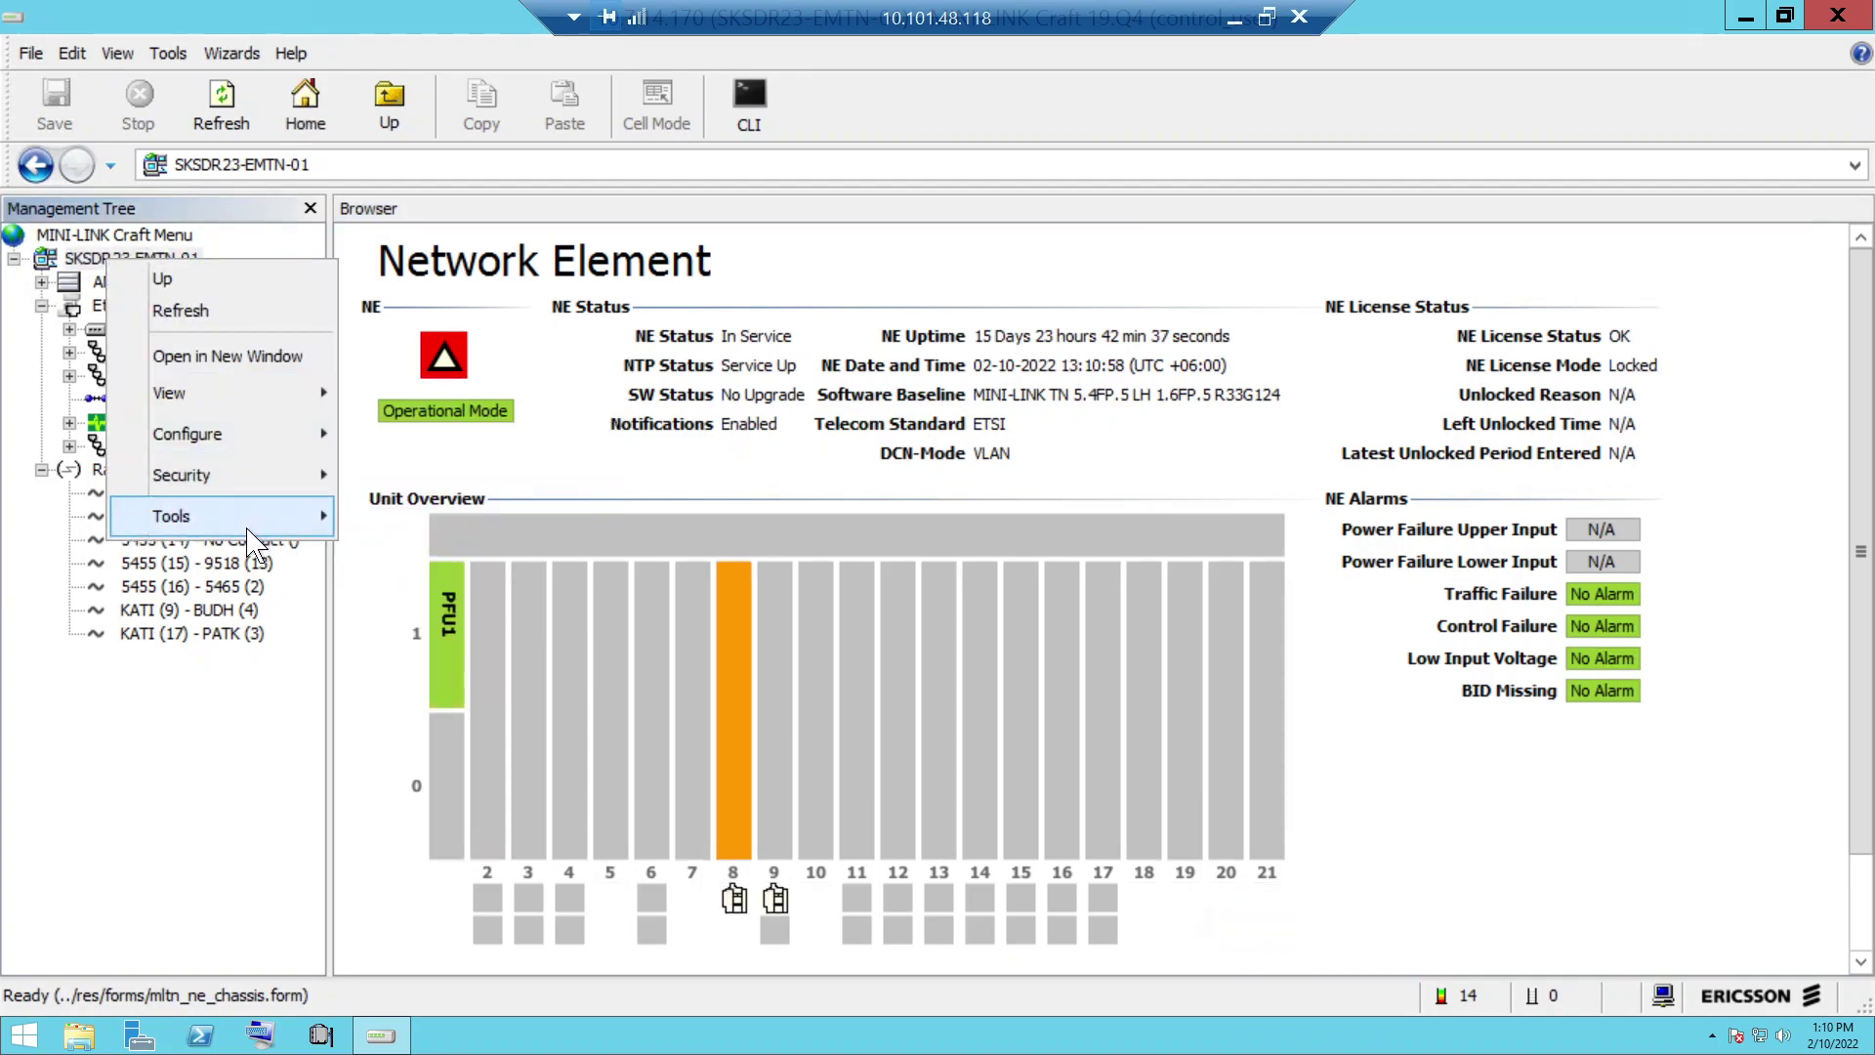
{"action": "mouse_move", "coordinate": [247, 528]}
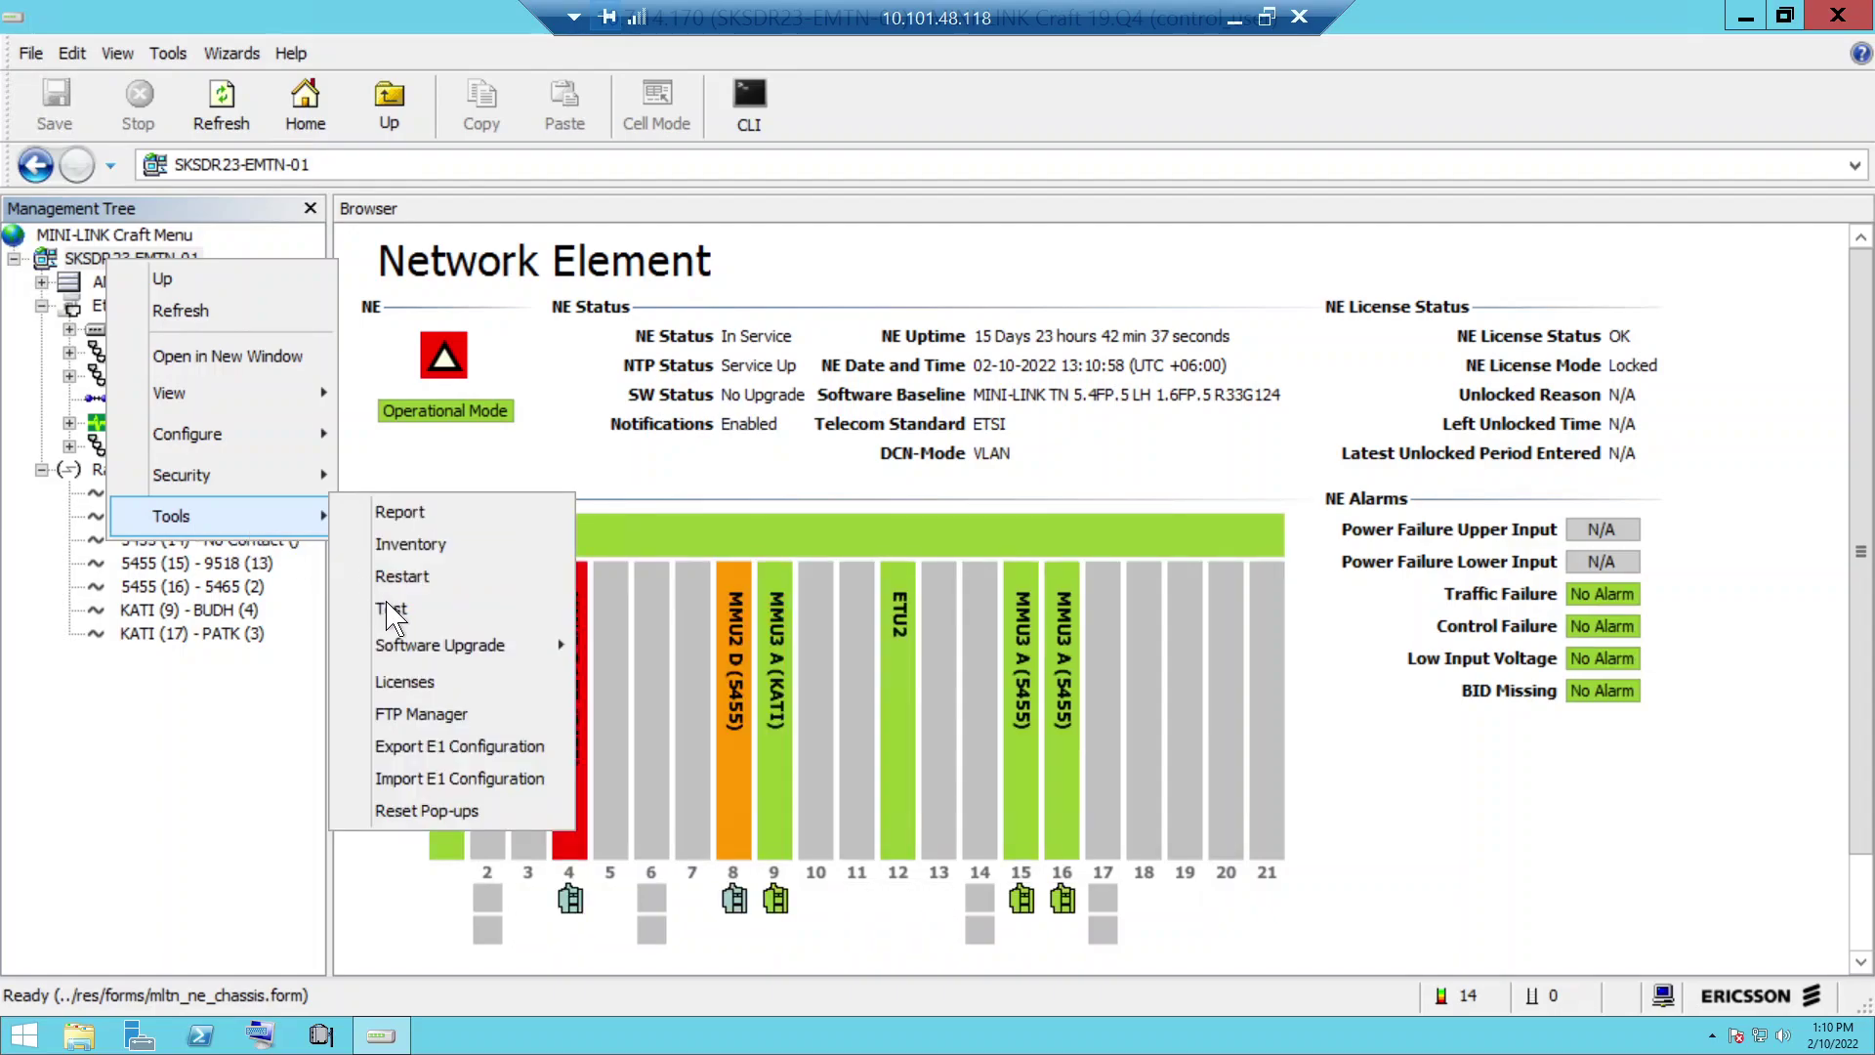
{"action": "mouse_move", "coordinate": [430, 646]}
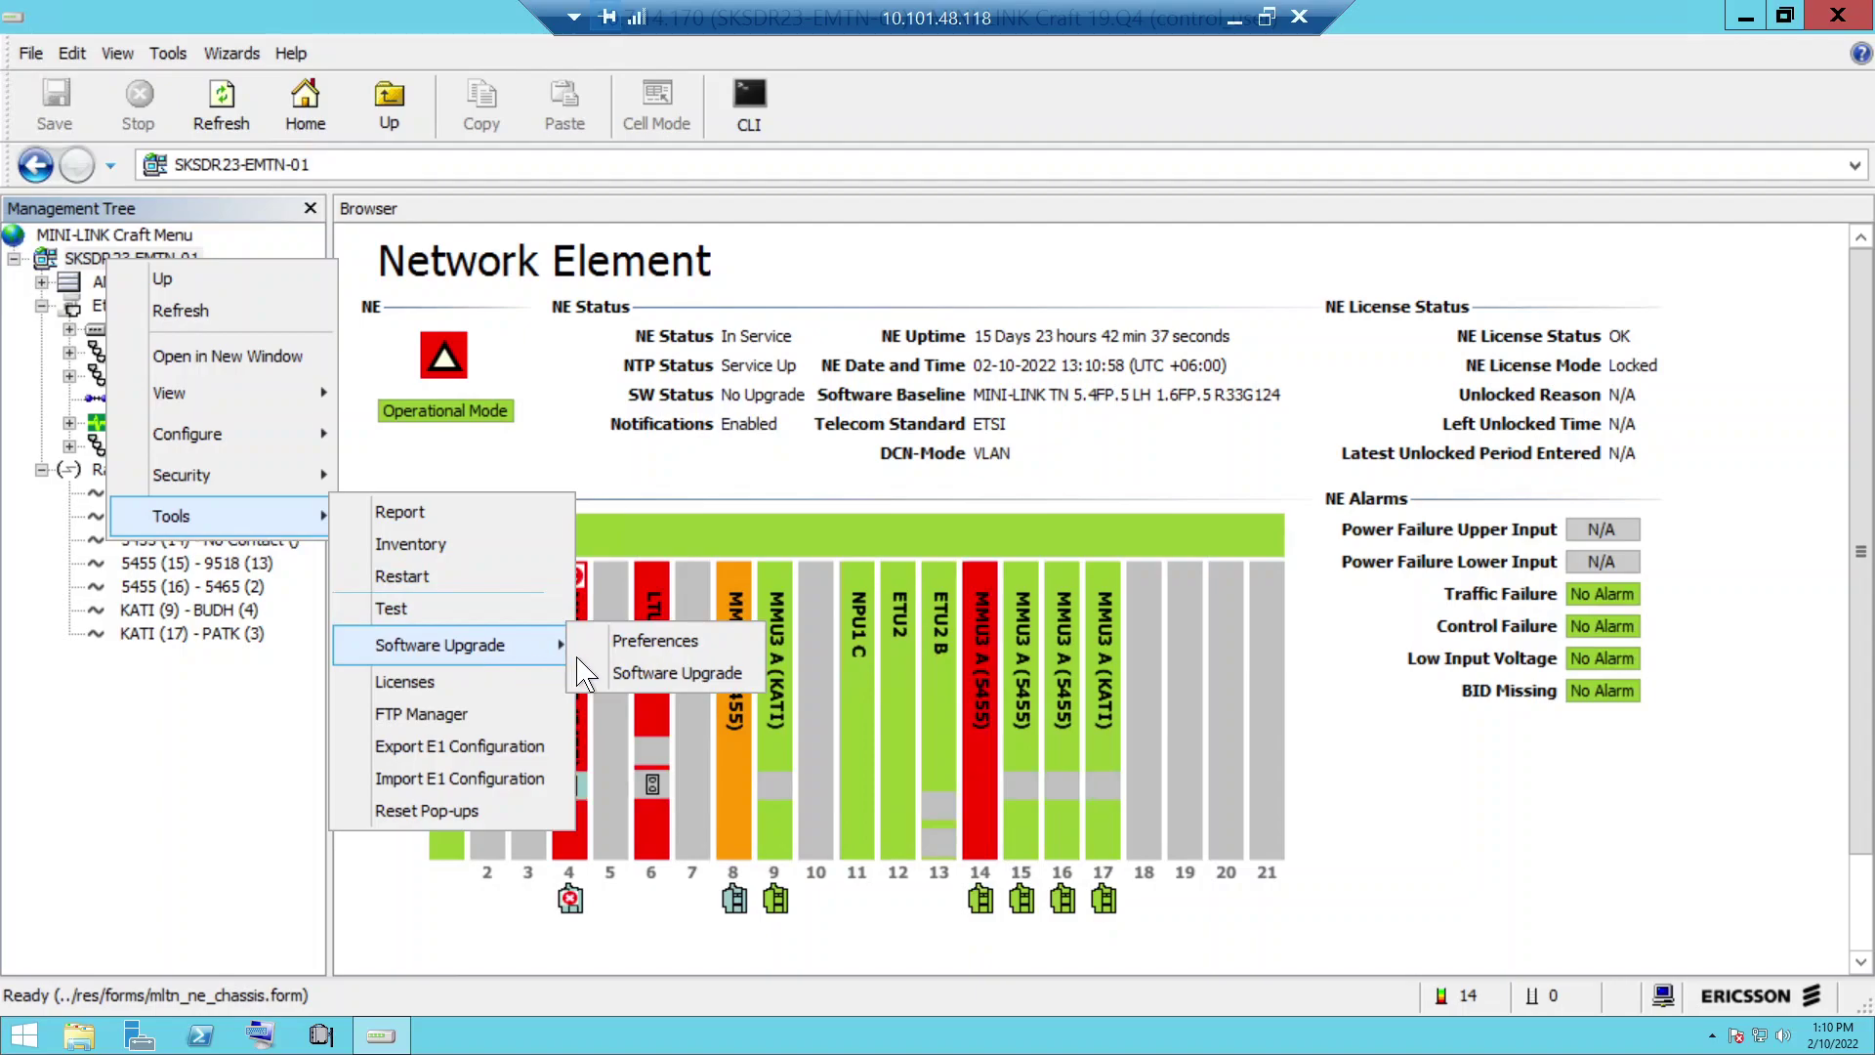
{"action": "left_click", "coordinate": [630, 674]}
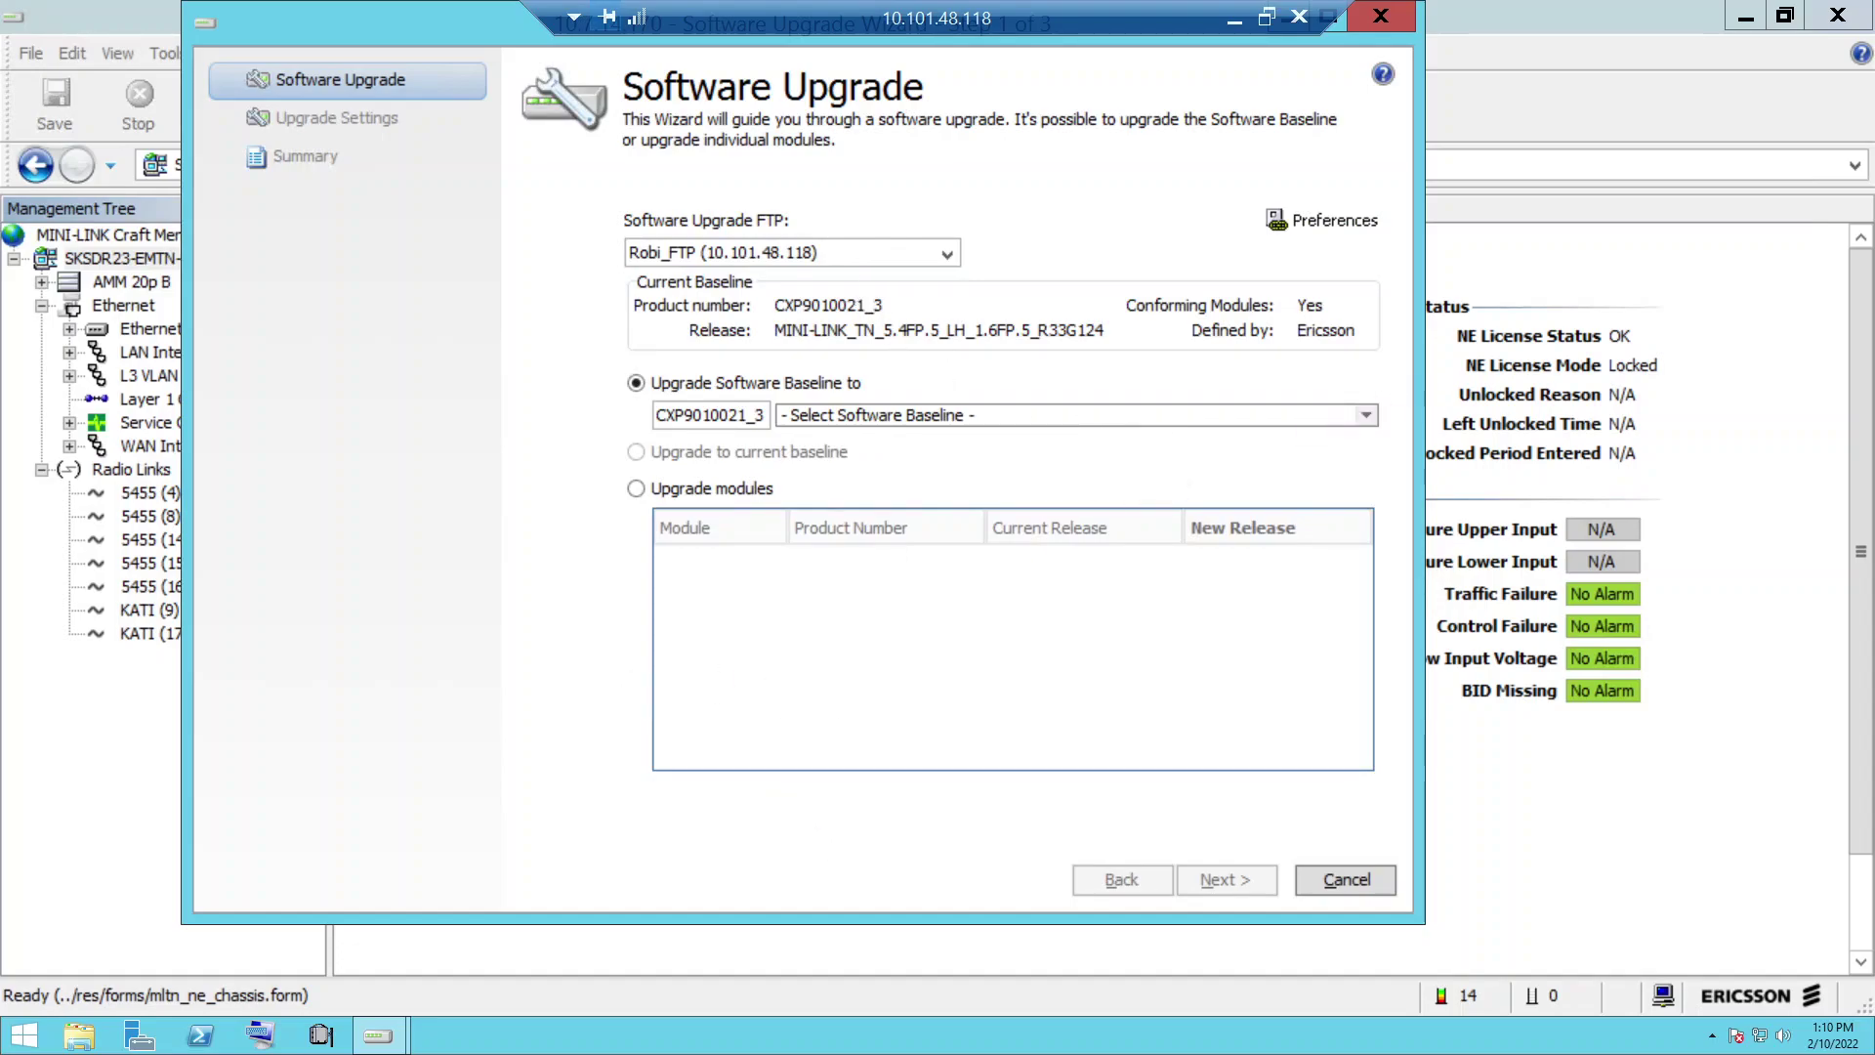
- Choose baseline MINI-LINK_TN_5.4FP.5_LH_1.6FP.5_R33G124 and advance to the upgrade Summary
{"action": "left_click", "coordinate": [1367, 418]}
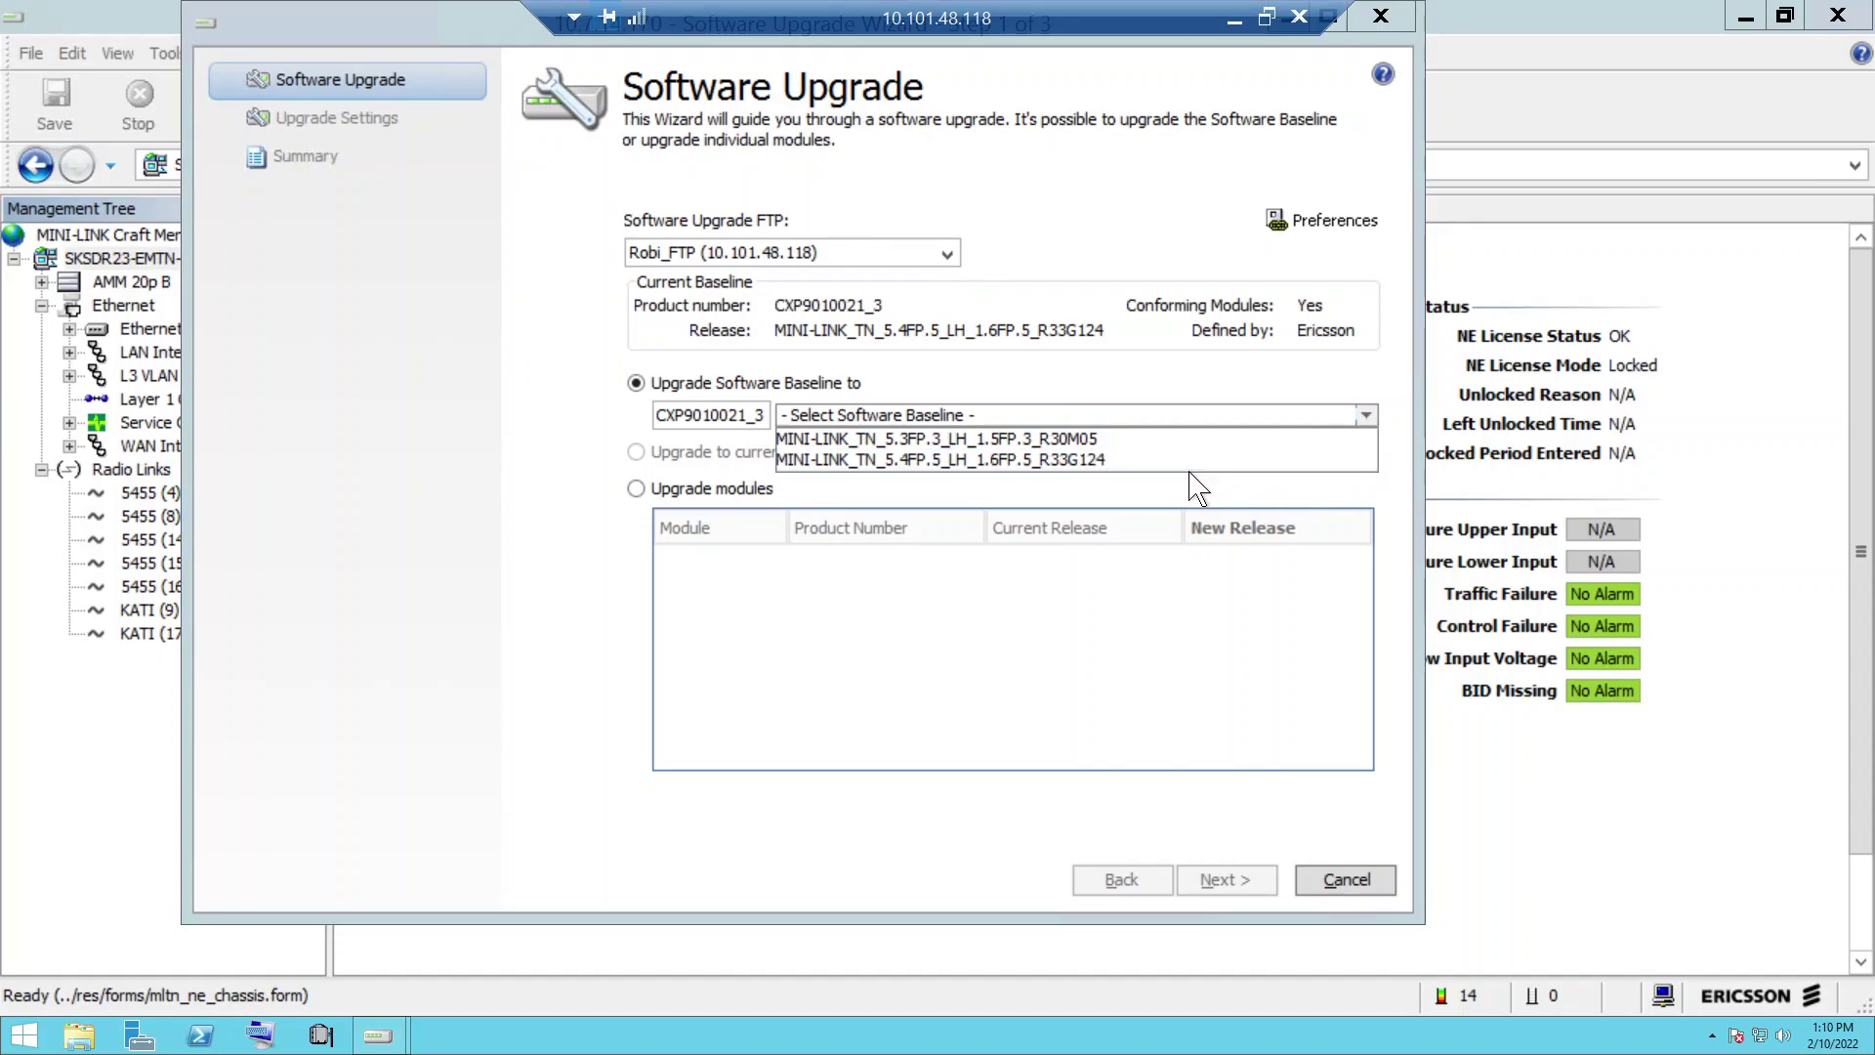
{"action": "left_click", "coordinate": [1165, 460]}
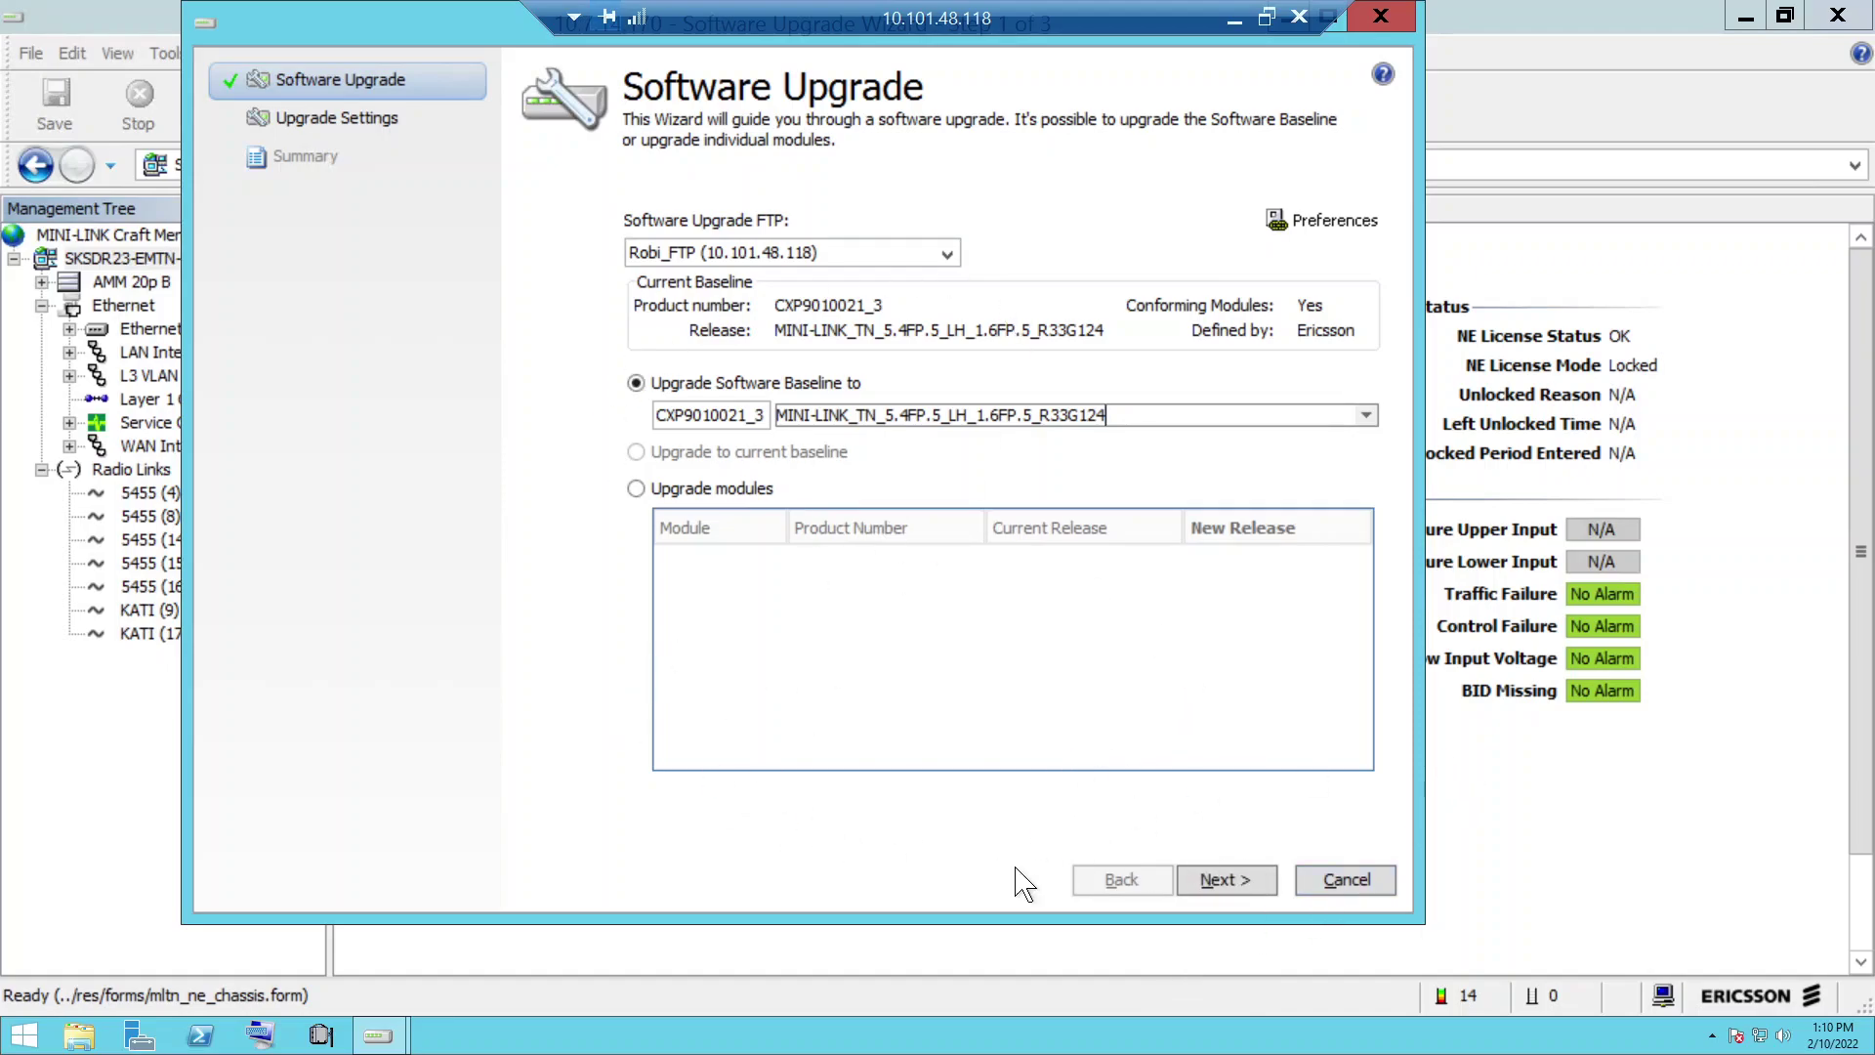
{"action": "left_click", "coordinate": [1246, 884]}
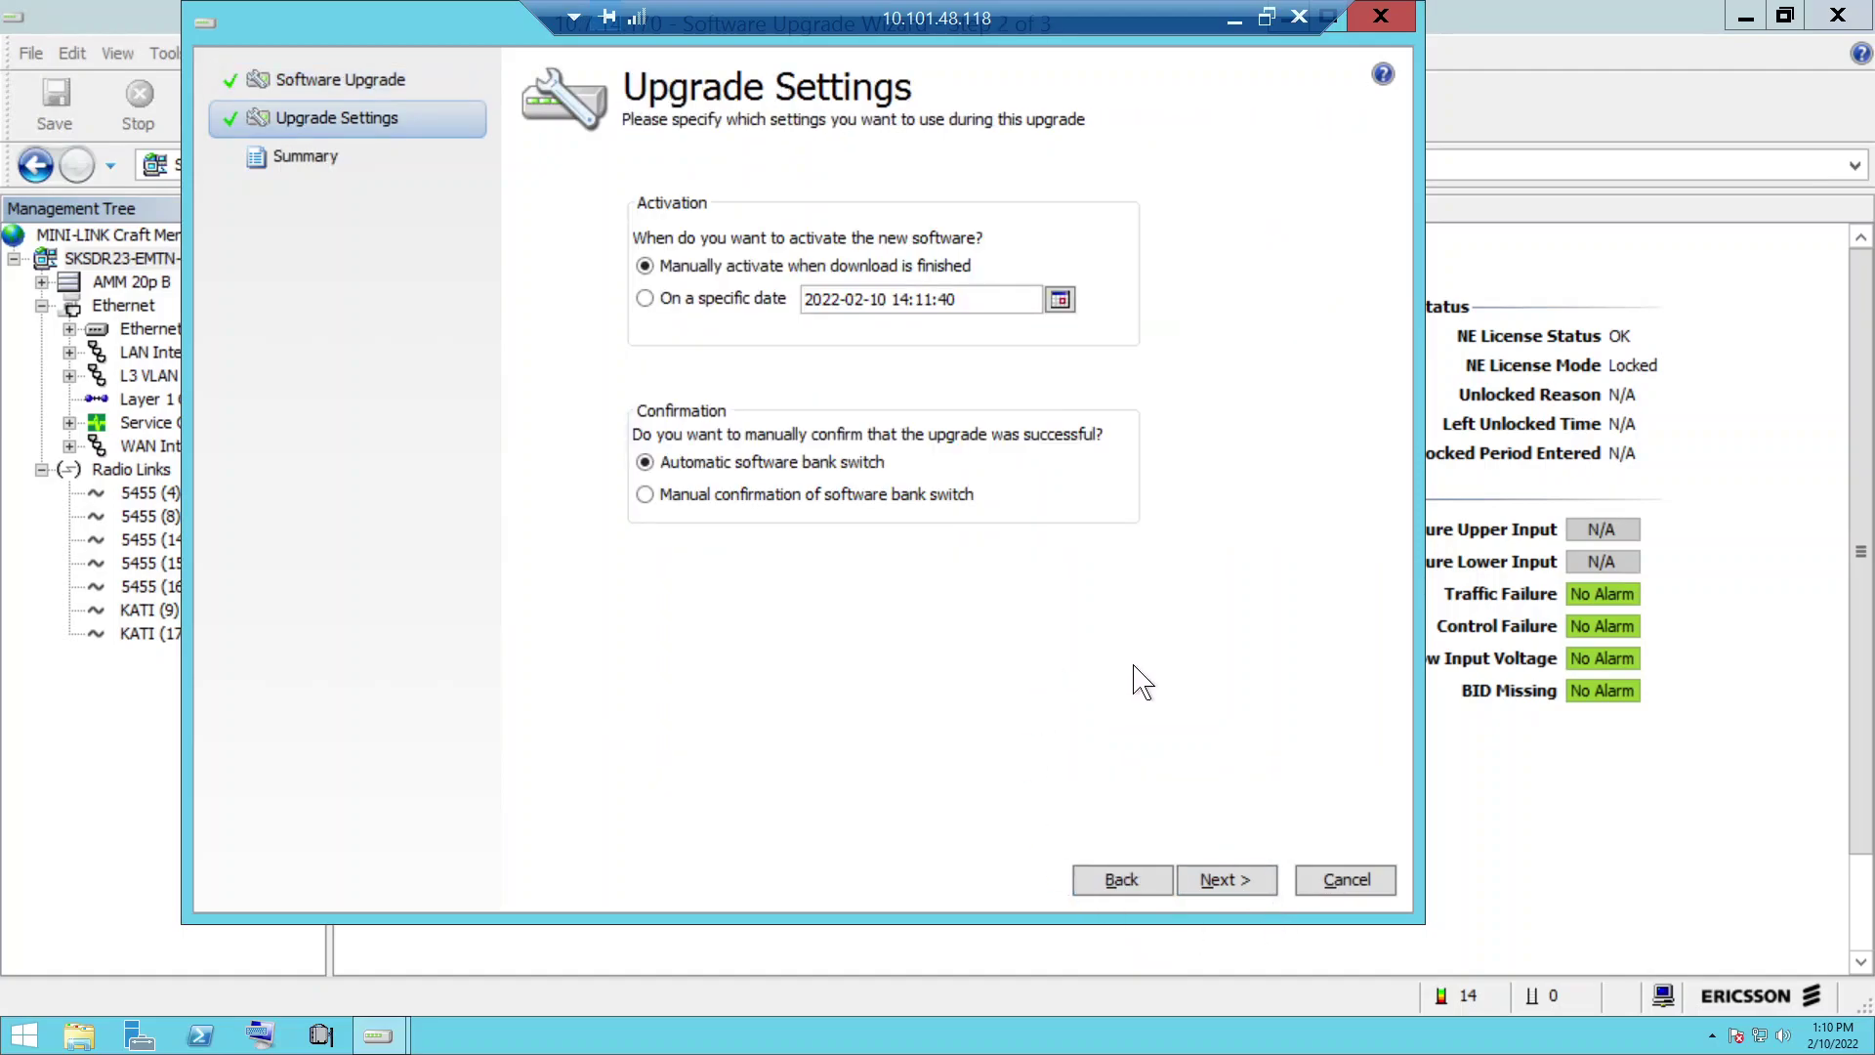
{"action": "left_click", "coordinate": [1236, 884]}
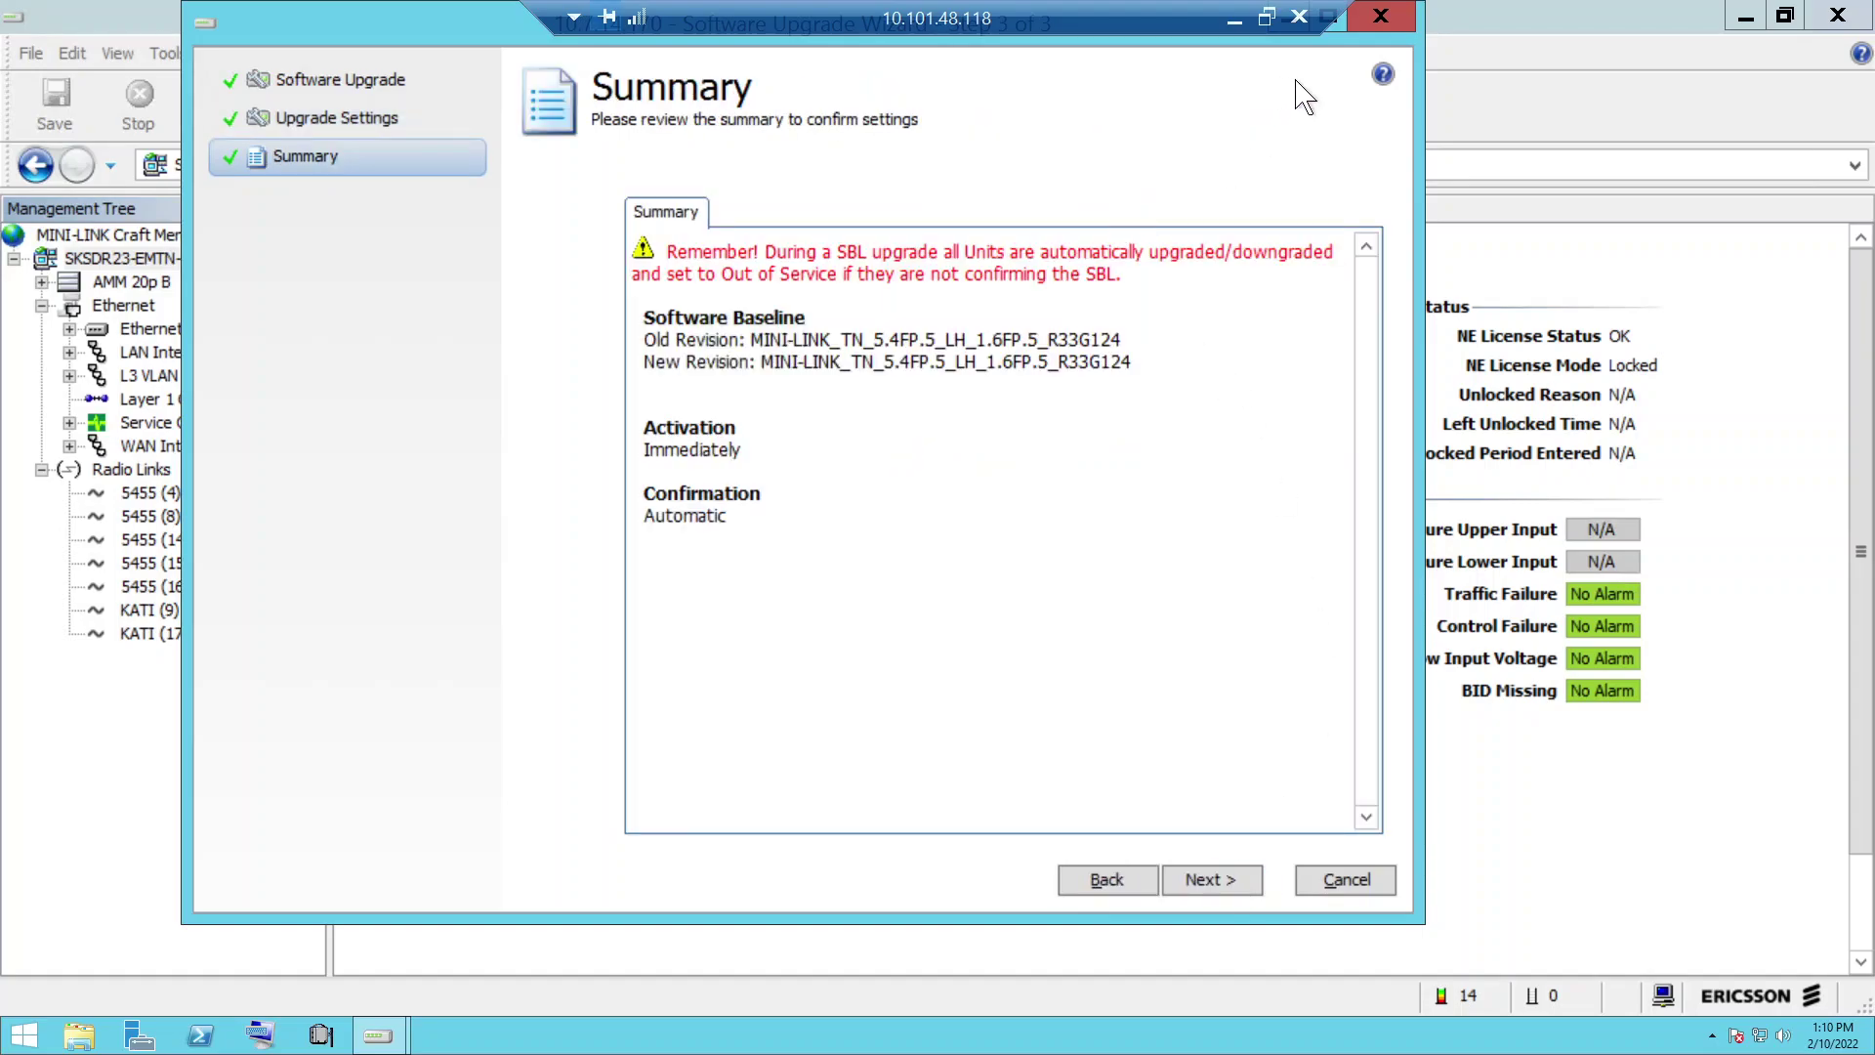
- Cancel the upgrade wizard and confirm discarding its changes
{"action": "left_click", "coordinate": [1381, 19]}
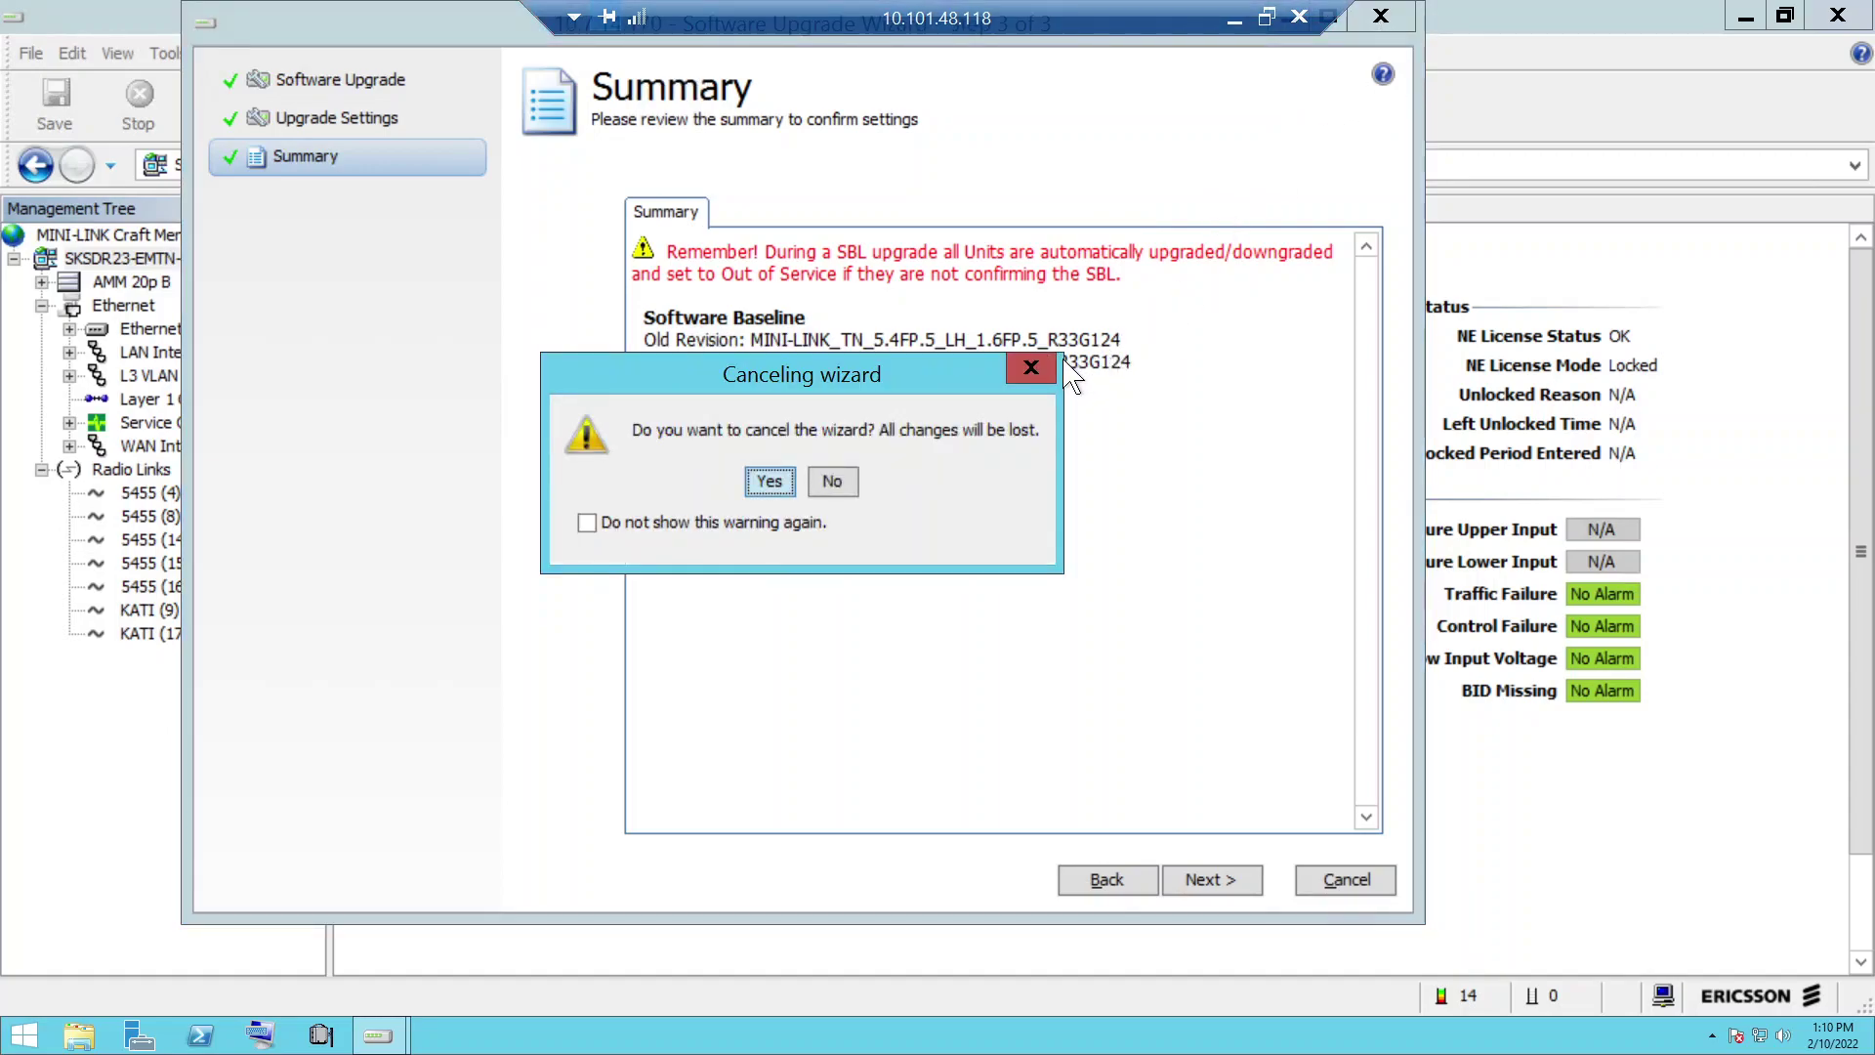
{"action": "left_click", "coordinate": [1030, 368]}
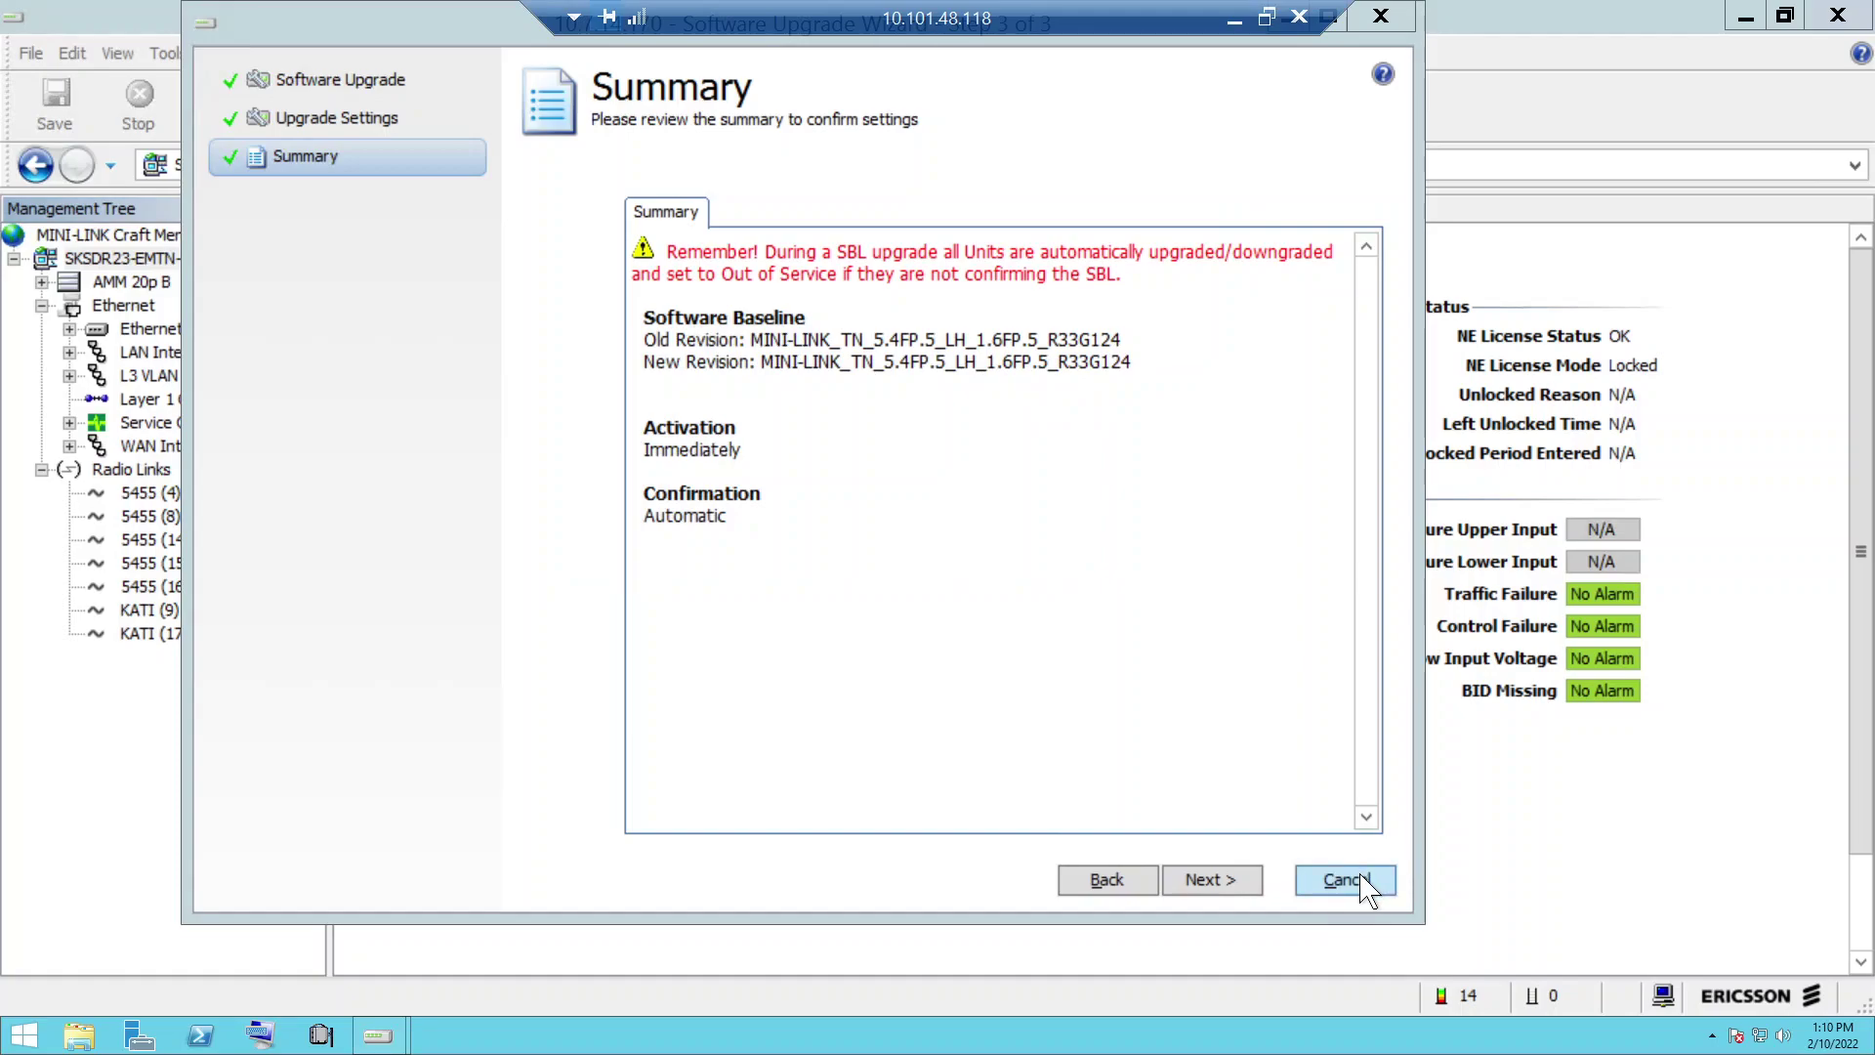
{"action": "left_click", "coordinate": [1364, 877]}
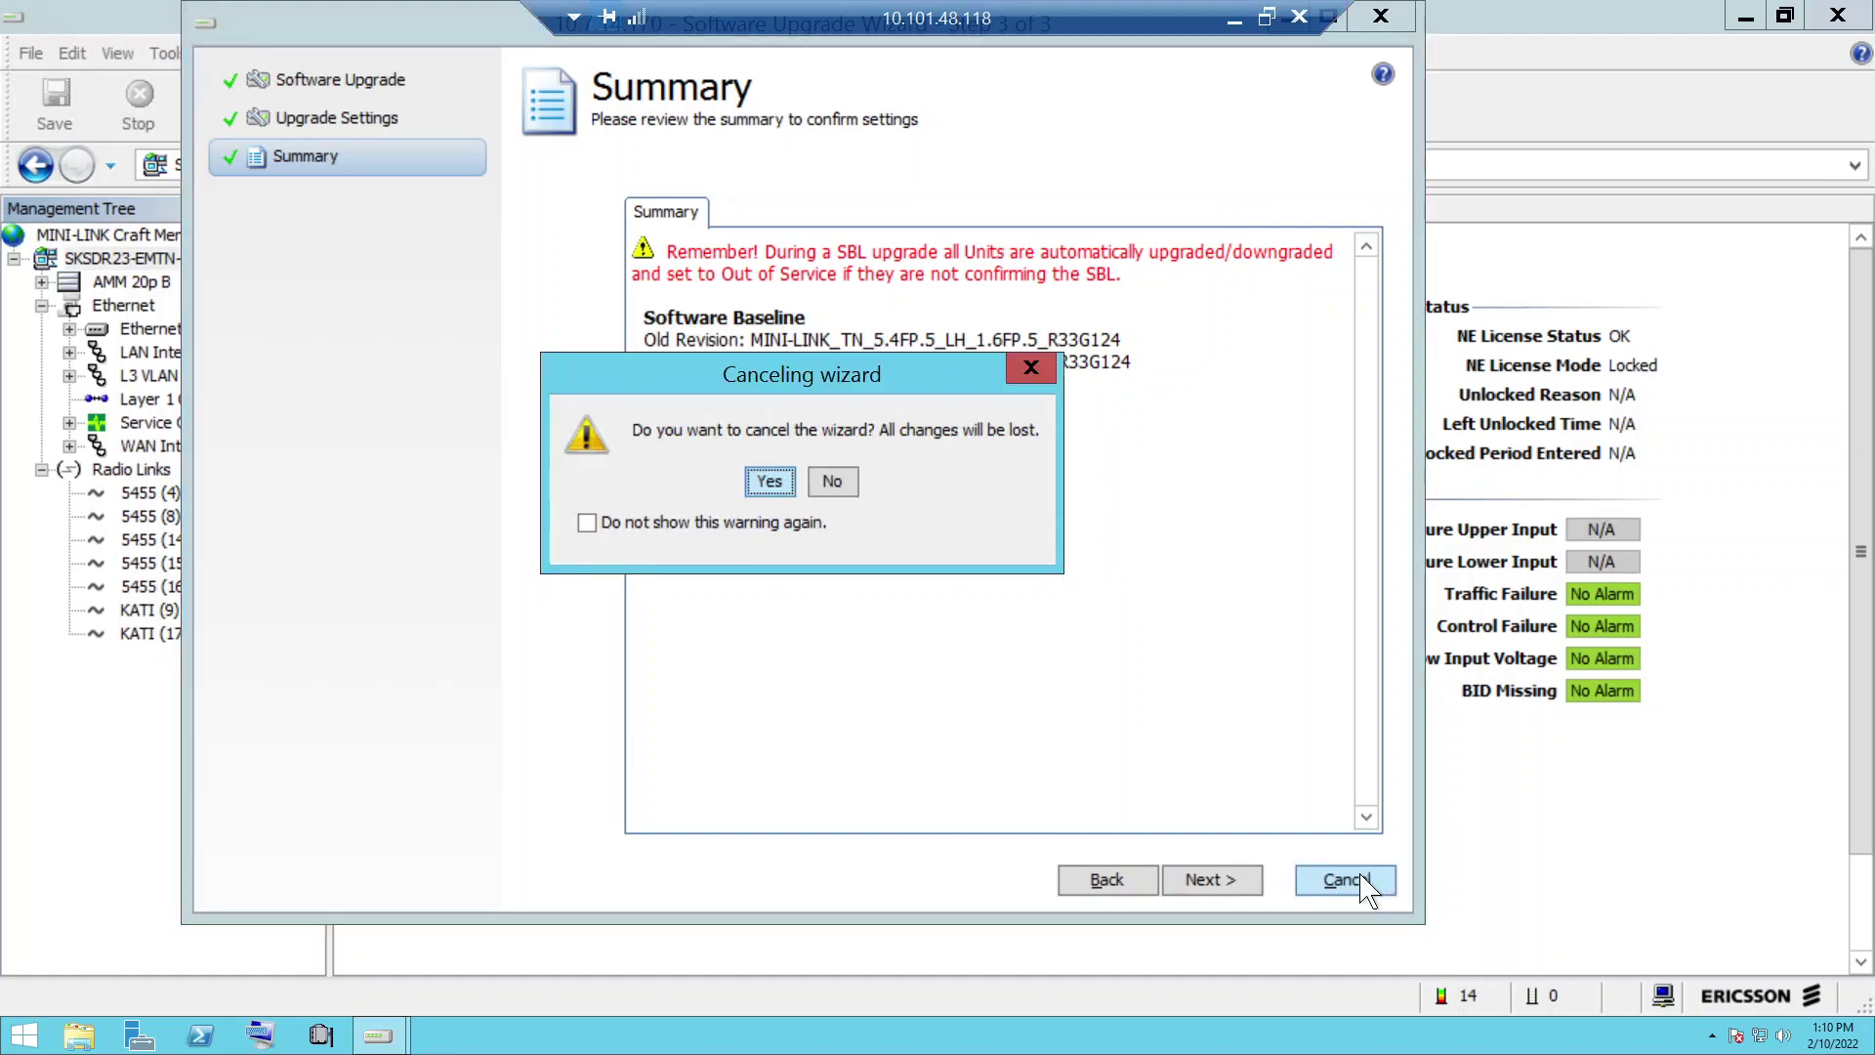
{"action": "left_click", "coordinate": [767, 483]}
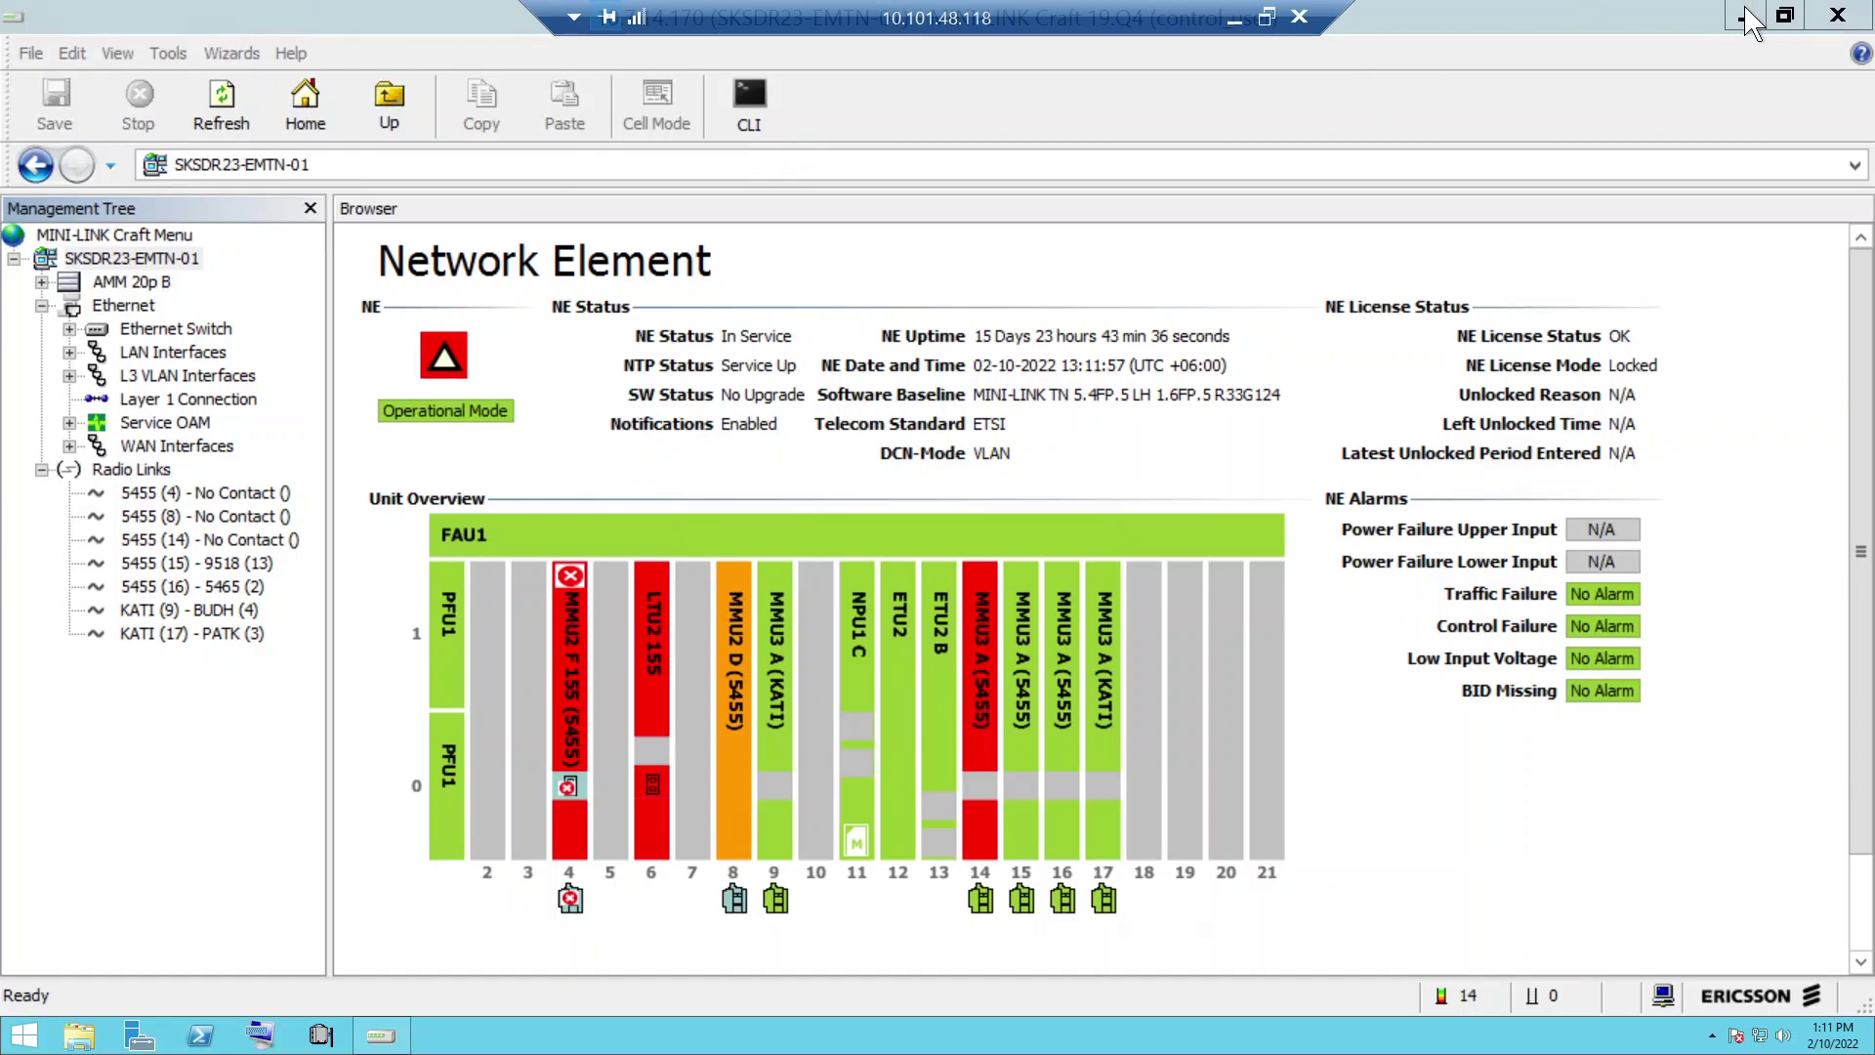
- Close MINI-LINK Craft, minimize the remote desktop session, and bring OBS Studio to the front
{"action": "left_click", "coordinate": [1835, 17]}
{"action": "left_click", "coordinate": [1236, 18]}
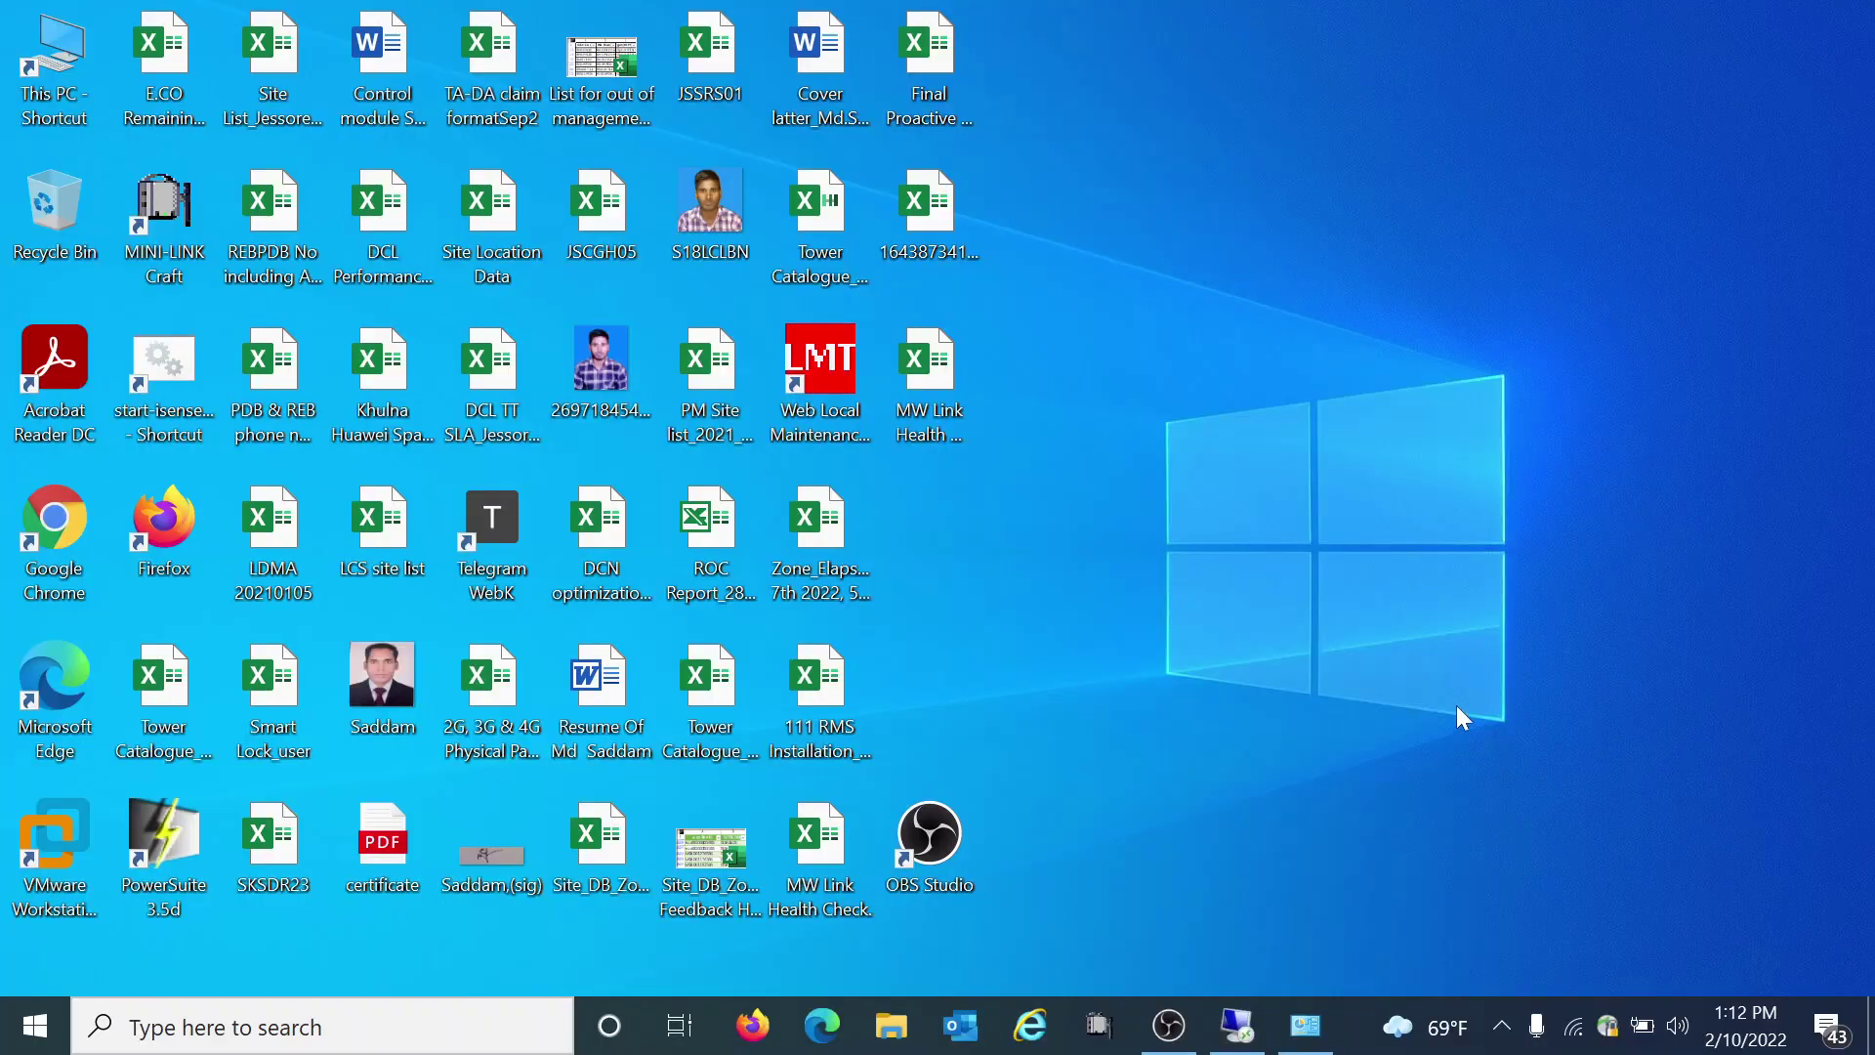
{"action": "left_click", "coordinate": [1162, 1038]}
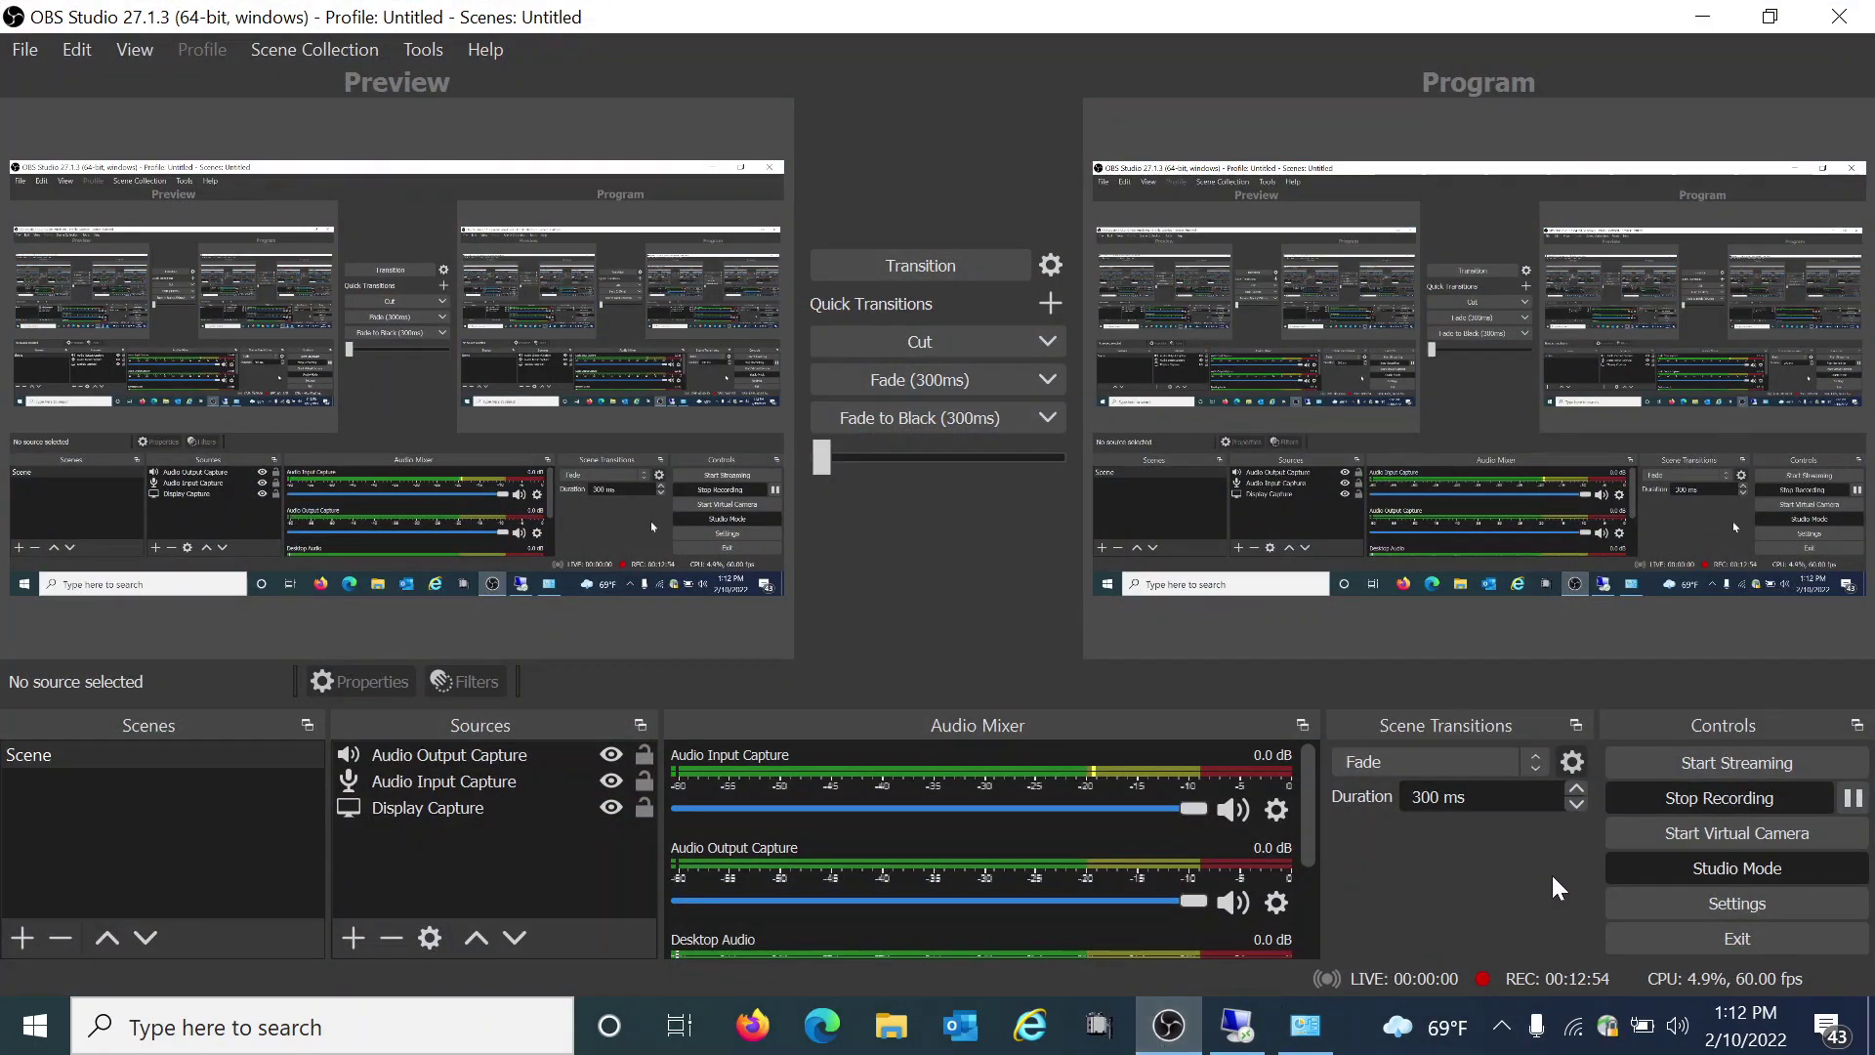